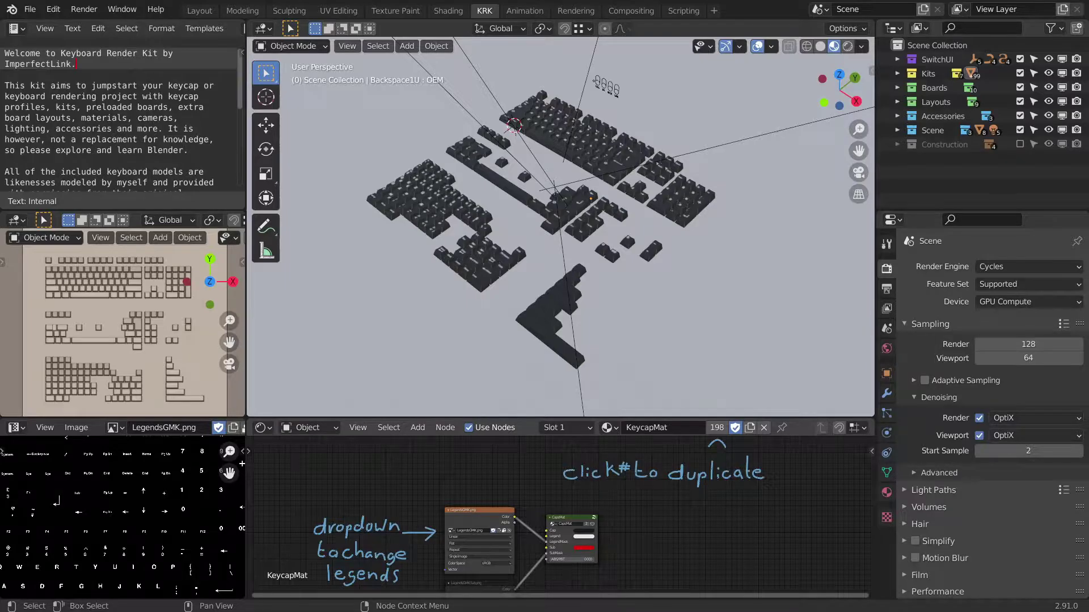
# Hide the handwritten annotations in the KeycapMat node editor.
pyautogui.moveTo(658, 520); pyautogui.dragTo(652, 527, button='middle')
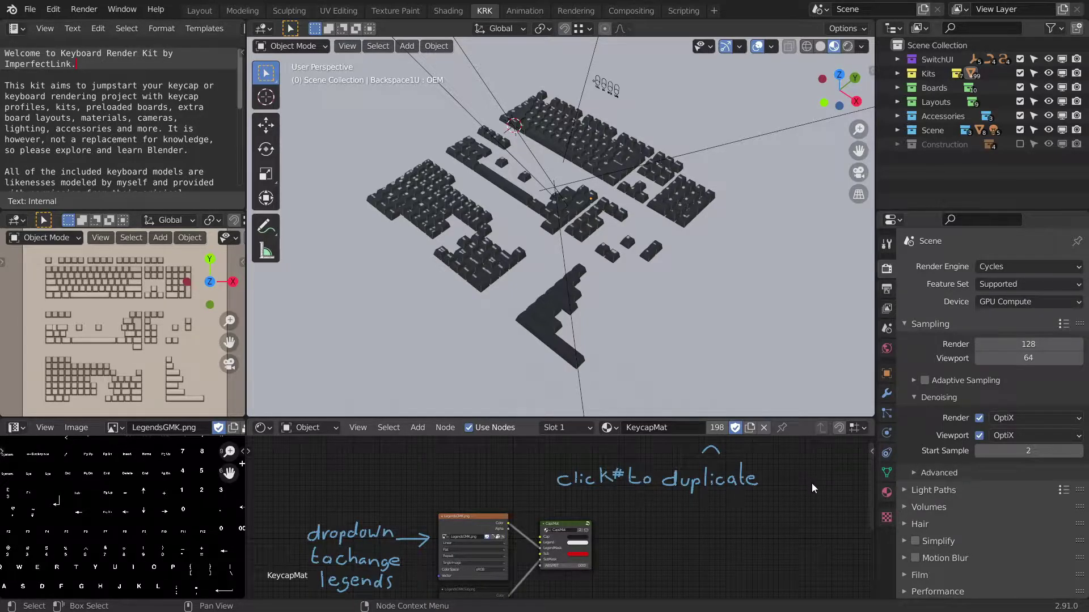
pyautogui.press('n')
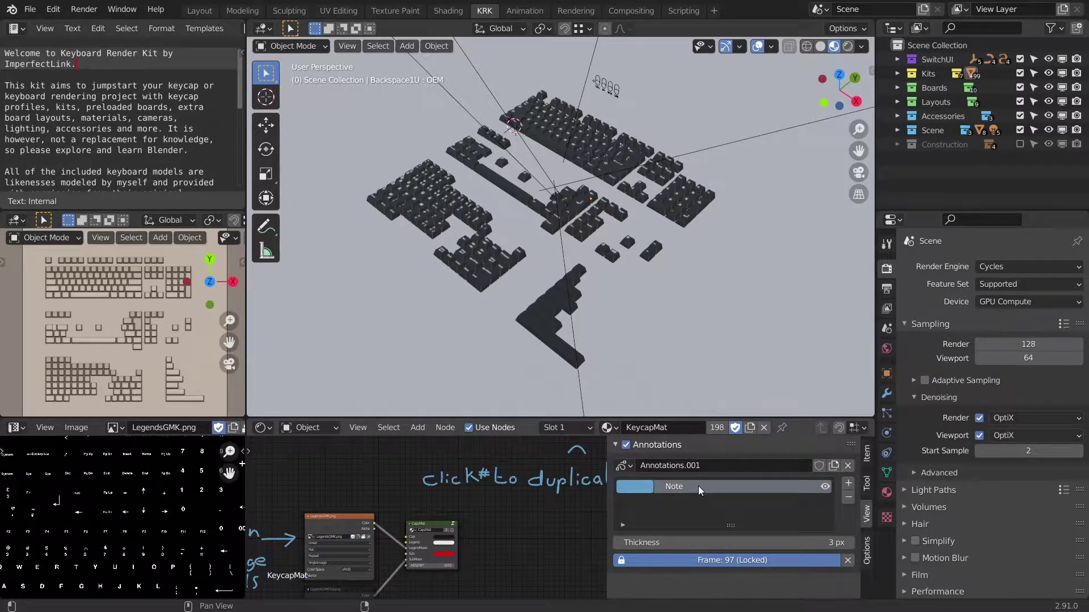
pyautogui.click(625, 445)
pyautogui.press('n')
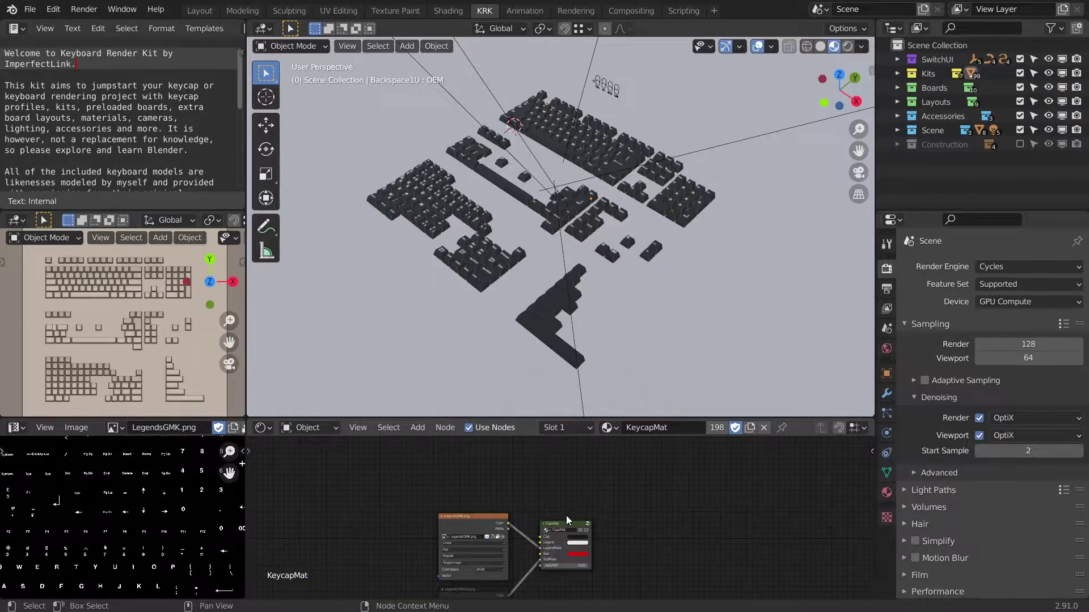
pyautogui.moveTo(662, 526); pyautogui.dragTo(682, 505, button='middle')
# Show the object properties and move the SA switch above the keyboard up to change the keycap profile.
pyautogui.click(887, 373)
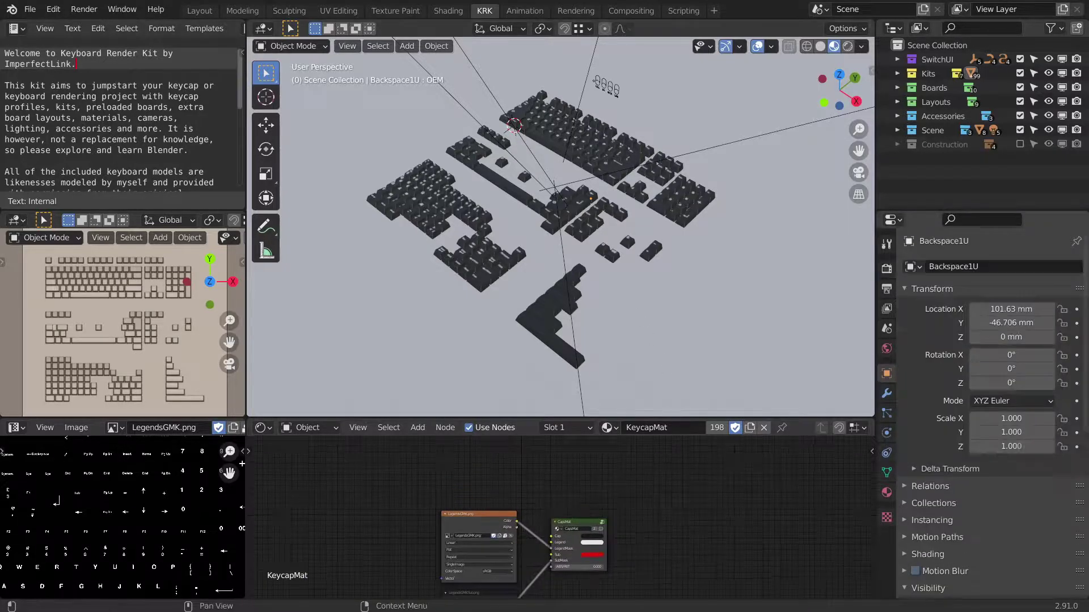
pyautogui.moveTo(621, 311); pyautogui.dragTo(641, 286, button='middle')
pyautogui.scroll(6, 624, 277)
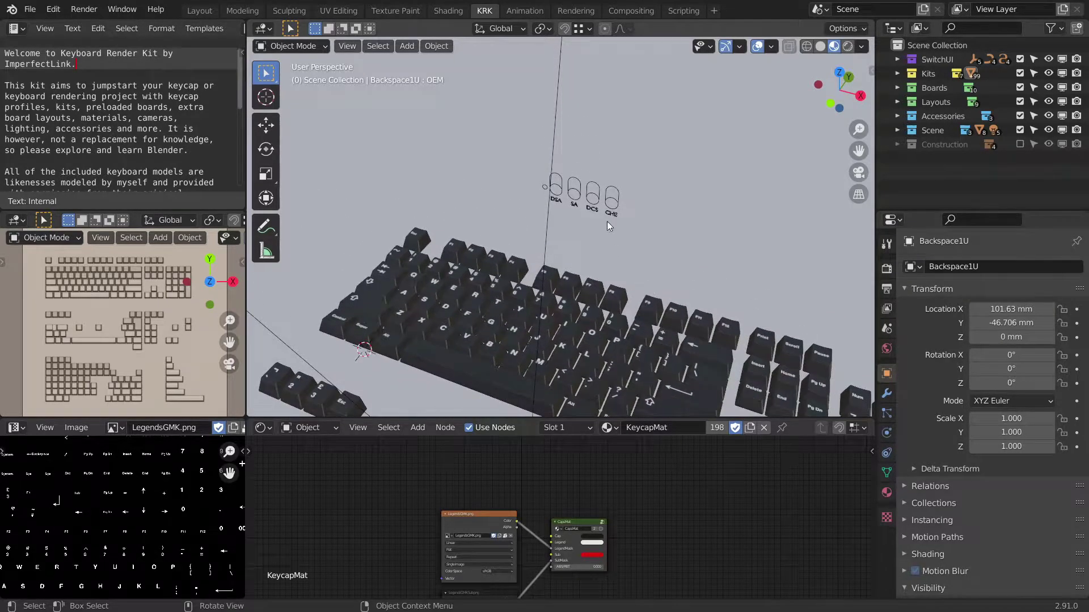
pyautogui.click(576, 190)
pyautogui.press('g')
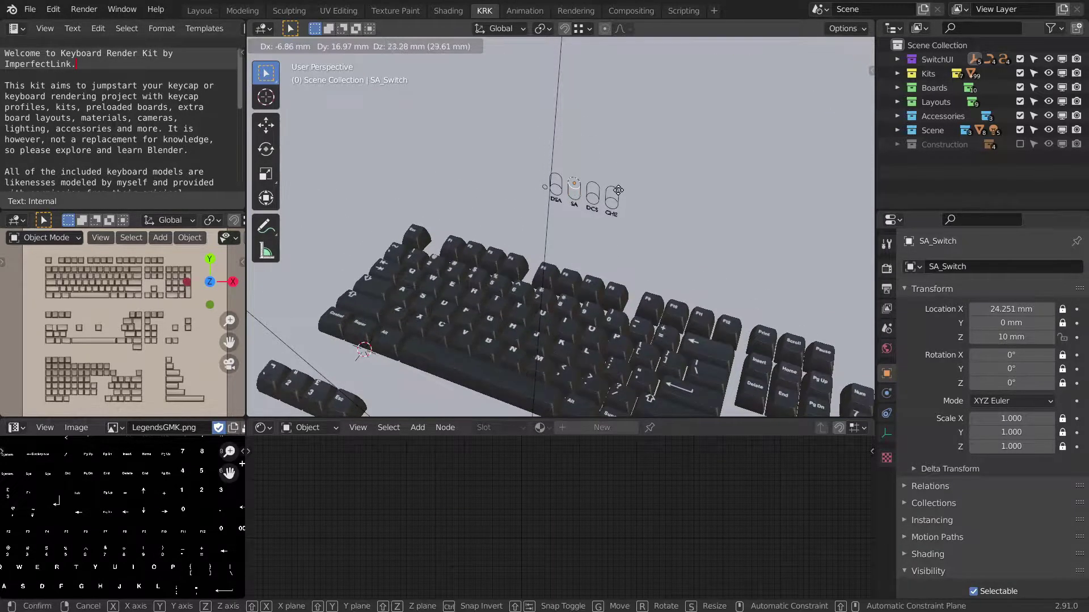
pyautogui.click(618, 190)
pyautogui.keyDown('shift'); pyautogui.moveTo(662, 250); pyautogui.dragTo(684, 235, button='middle'); pyautogui.keyUp('shift')
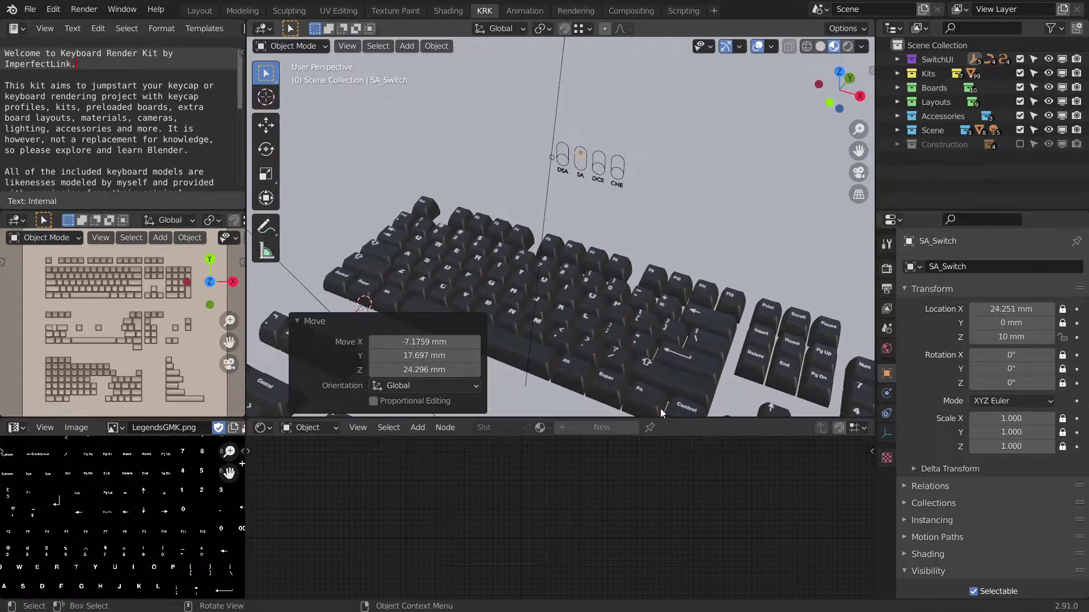
# Select the opening-bracket keycap and change its material's legend texture to LegendsSP.png, checking the legends up close on the keyboard.
pyautogui.click(651, 326)
pyautogui.moveTo(658, 576); pyautogui.dragTo(686, 550, button='middle')
pyautogui.scroll(5, 654, 542)
pyautogui.click(465, 462)
pyautogui.moveTo(533, 492); pyautogui.dragTo(544, 484, button='middle')
pyautogui.click(412, 493)
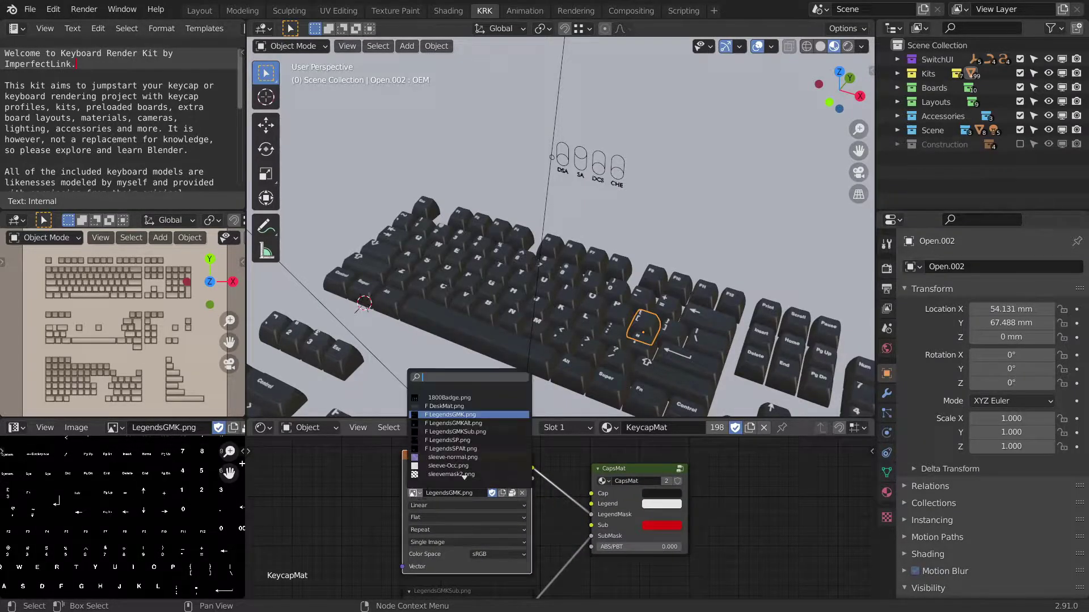
pyautogui.click(447, 440)
pyautogui.scroll(5, 534, 292)
pyautogui.keyDown('shift'); pyautogui.moveTo(544, 307); pyautogui.dragTo(737, 218, button='middle'); pyautogui.keyUp('shift')
pyautogui.scroll(-1, 682, 289)
pyautogui.keyDown('shift'); pyautogui.moveTo(619, 272); pyautogui.dragTo(683, 282, button='middle'); pyautogui.keyUp('shift')
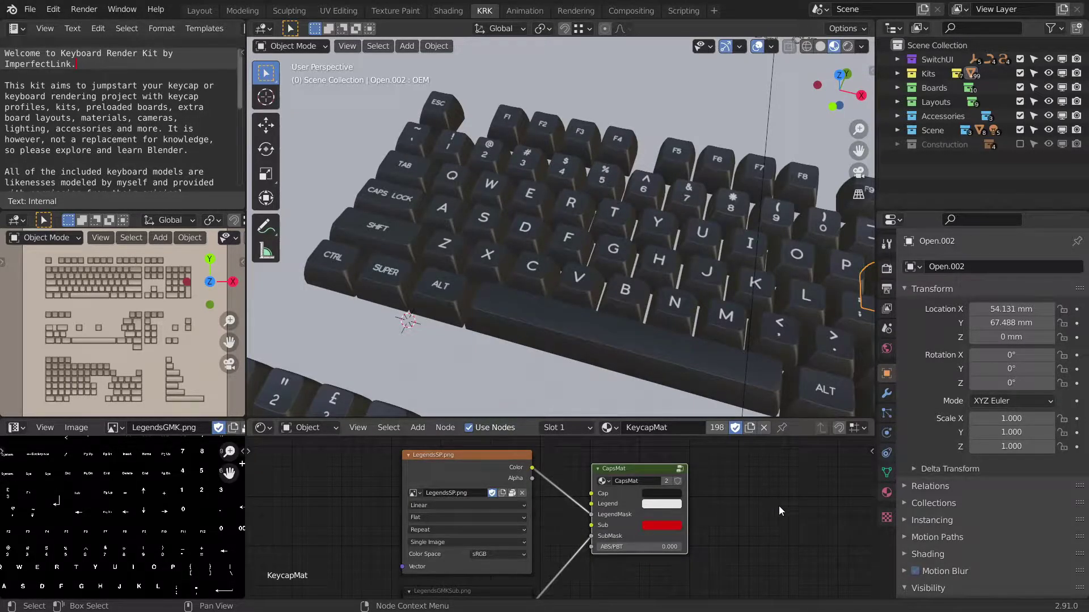
# Open the CapsMat node group for editing and maximize the node editor to show the whole node tree.
pyautogui.press('Tab')
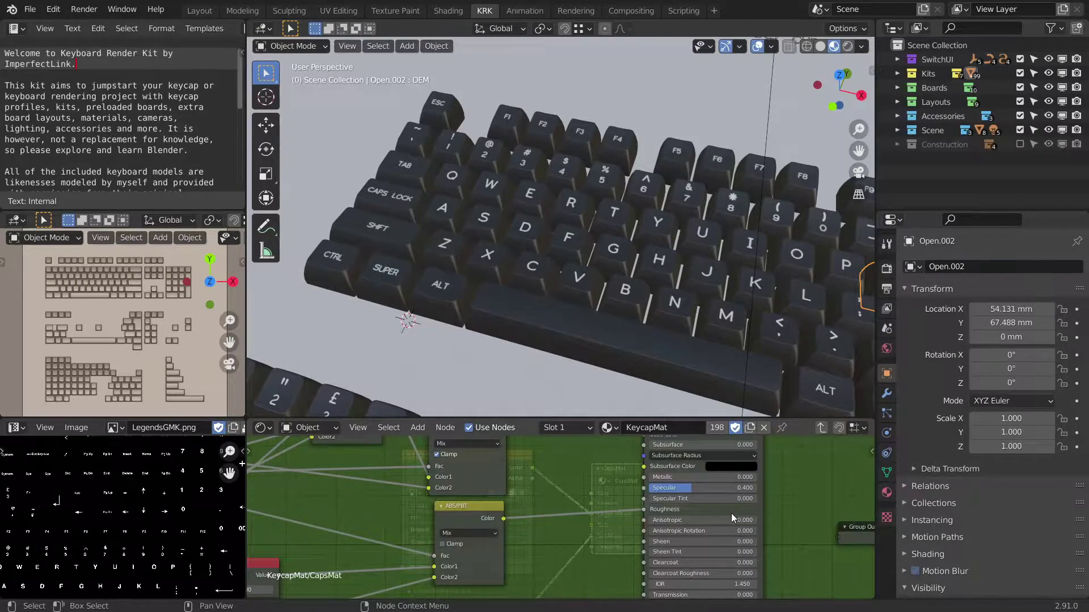
pyautogui.scroll(-3, 732, 516)
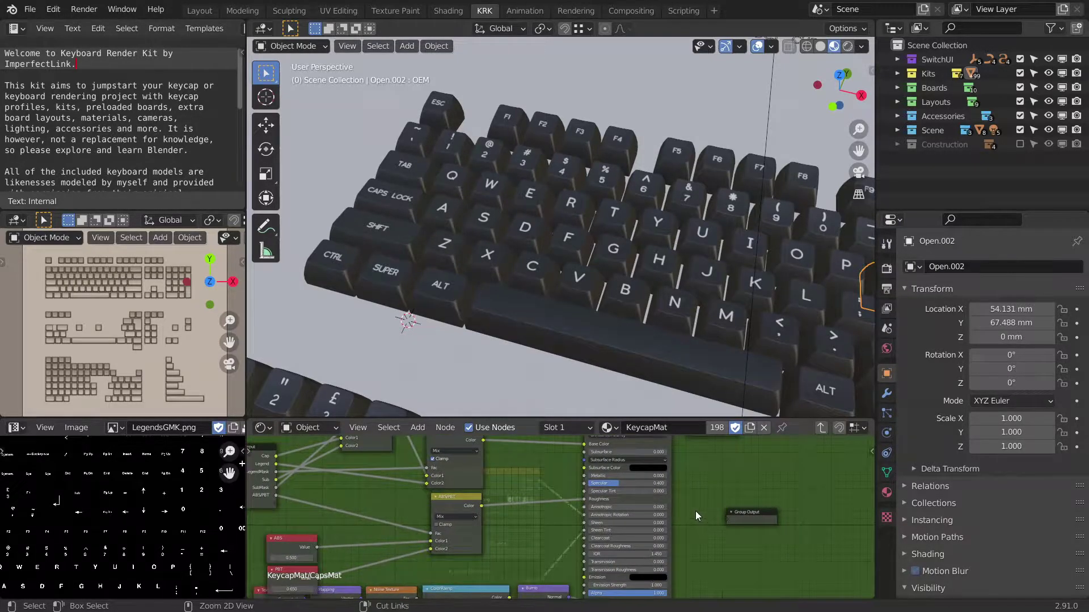
pyautogui.hotkey('ctrl', 'space')
pyautogui.scroll(-6, 628, 450)
pyautogui.moveTo(614, 427); pyautogui.dragTo(634, 370, button='middle')
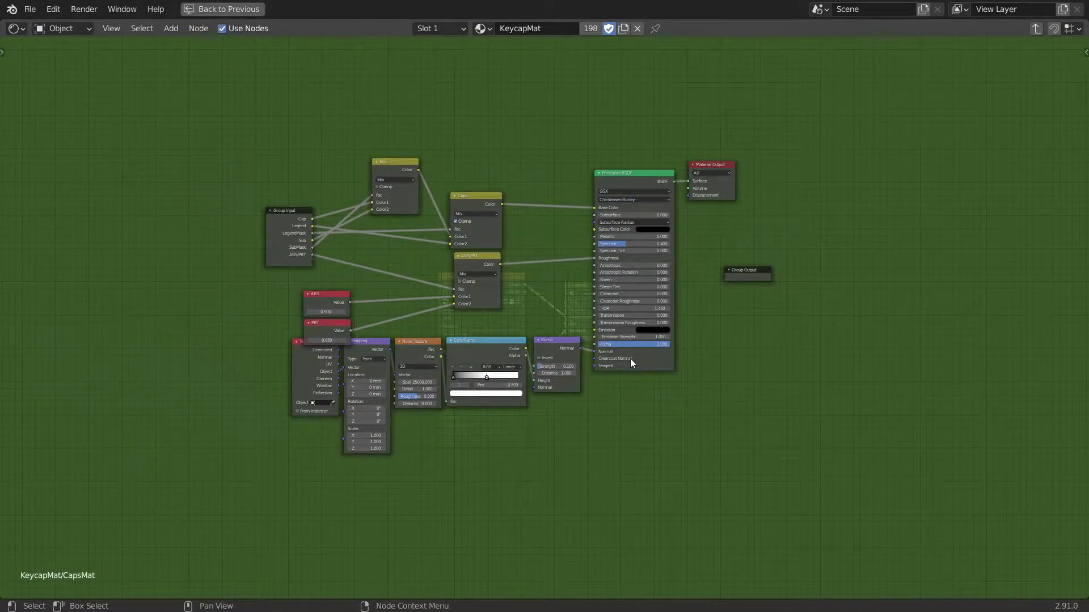
# Examine the CapsMat Group Input sockets and compare them with the settings exposed on the group node outside.
pyautogui.scroll(2, 469, 280)
pyautogui.moveTo(457, 240); pyautogui.dragTo(553, 304, button='middle')
pyautogui.scroll(2, 482, 268)
pyautogui.moveTo(482, 268); pyautogui.dragTo(548, 345, button='middle')
pyautogui.click(352, 315)
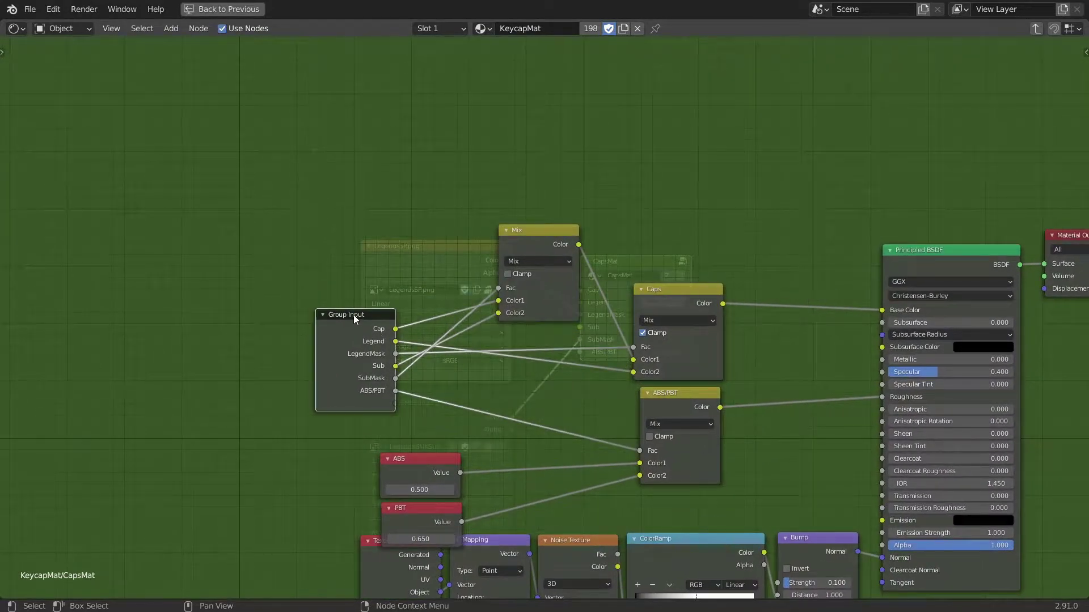
pyautogui.moveTo(361, 316); pyautogui.dragTo(358, 313)
pyautogui.press('Tab')
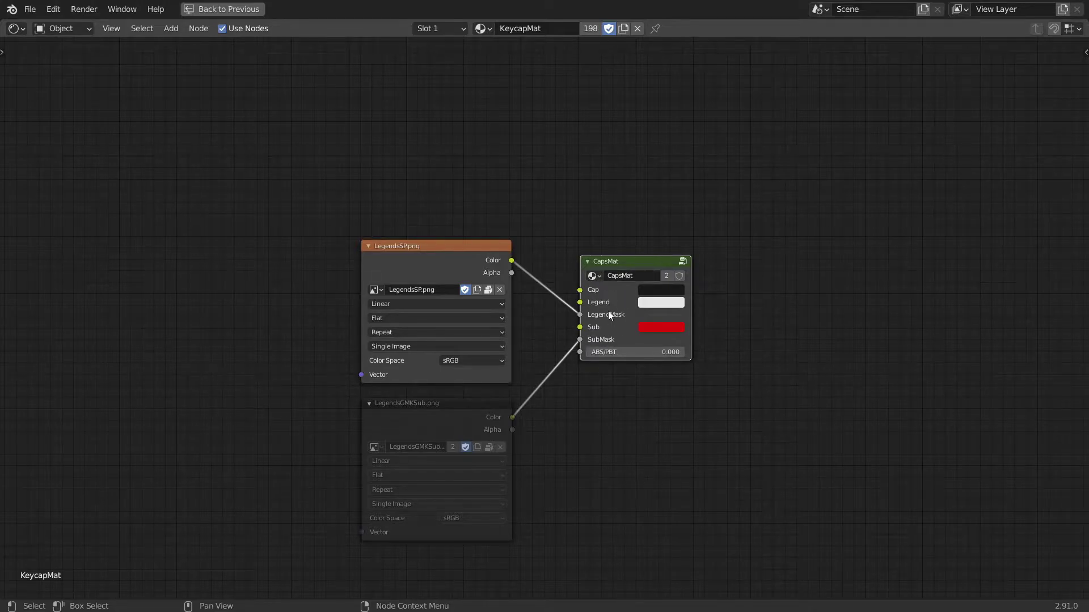
pyautogui.press('Tab')
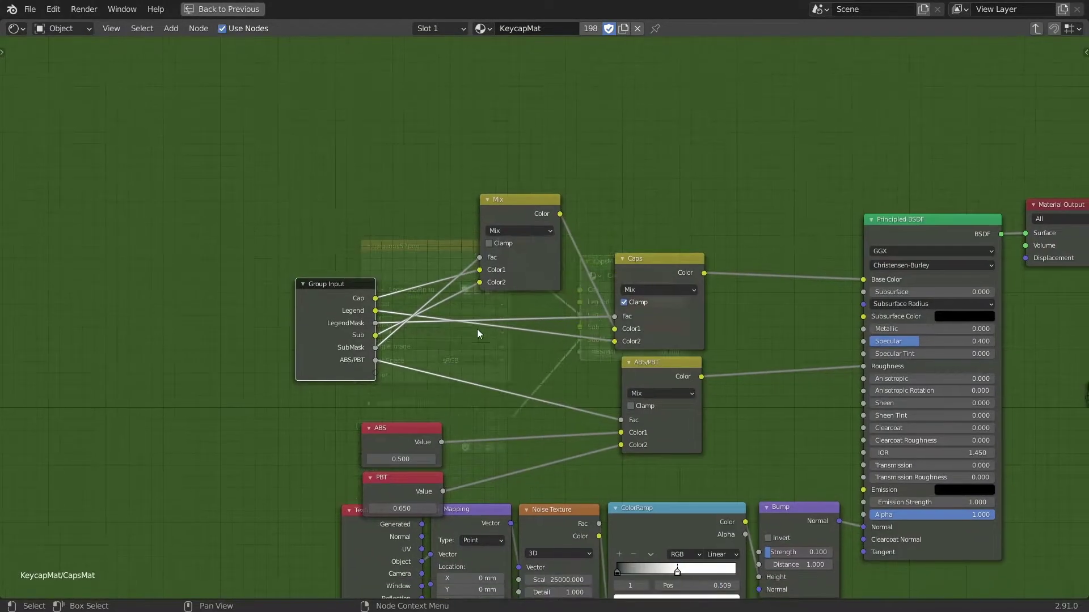
# Nudge the Mix node slightly left and the Caps mix node slightly up within the CapsMat group.
pyautogui.moveTo(510, 211); pyautogui.dragTo(508, 205)
pyautogui.moveTo(533, 210); pyautogui.dragTo(505, 198, button='middle')
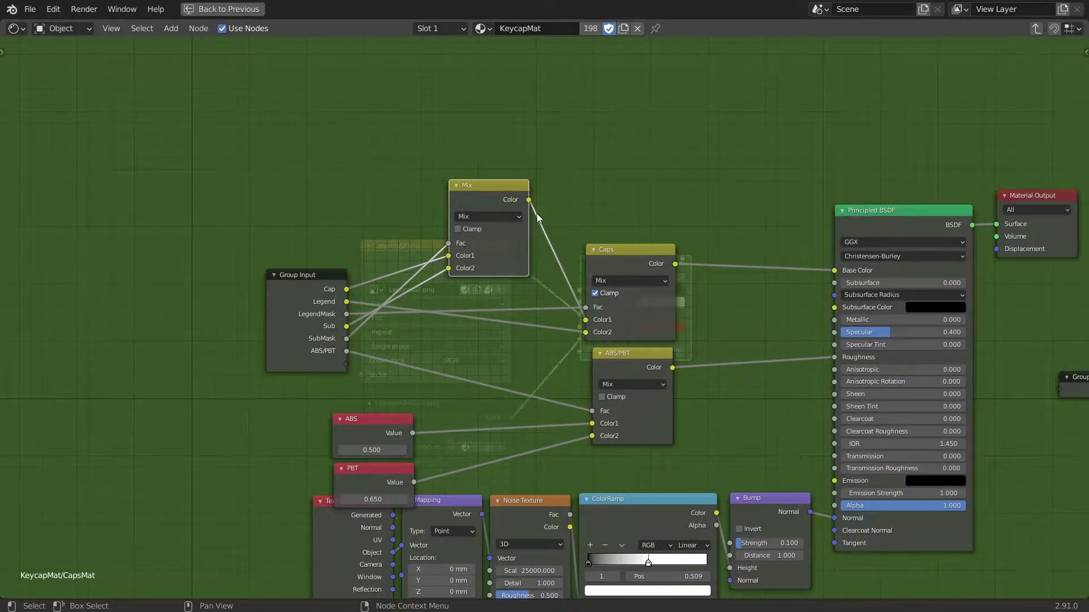
pyautogui.moveTo(507, 198); pyautogui.dragTo(500, 199)
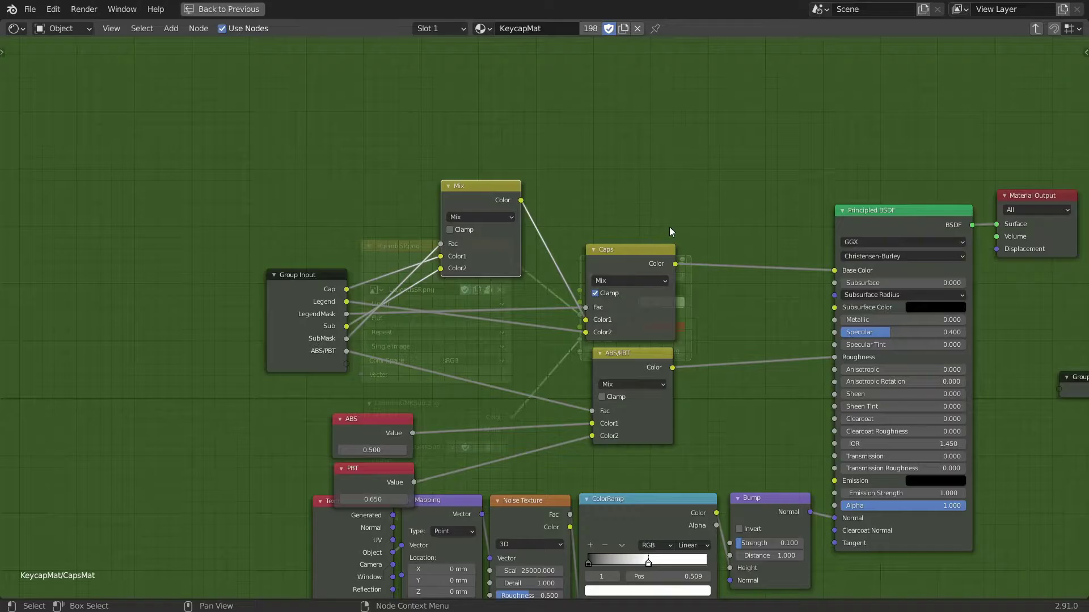
pyautogui.moveTo(633, 253); pyautogui.dragTo(636, 244)
pyautogui.moveTo(732, 291); pyautogui.dragTo(684, 262, button='middle')
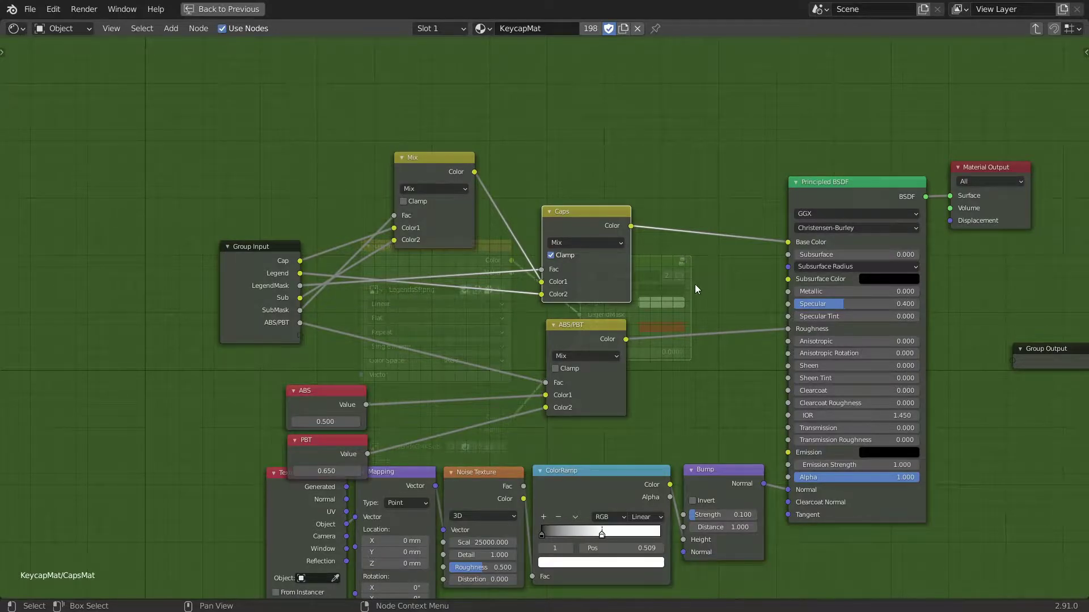
pyautogui.moveTo(703, 334); pyautogui.dragTo(688, 286, button='middle')
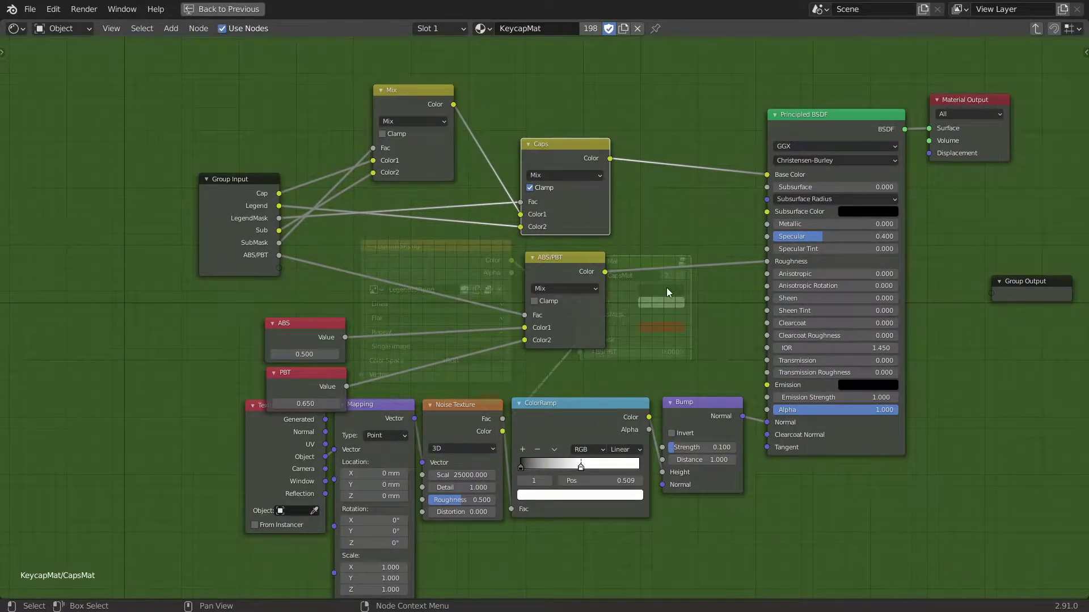
# Reposition the ABS/PBT mix node and move the ABS and PBT value nodes up, clear of the Texture Coordinate node.
pyautogui.moveTo(561, 259)
pyautogui.mouseDown()
pyautogui.moveTo(575, 277)
pyautogui.moveTo(561, 262)
pyautogui.mouseUp()
pyautogui.moveTo(645, 325); pyautogui.dragTo(647, 296, button='middle')
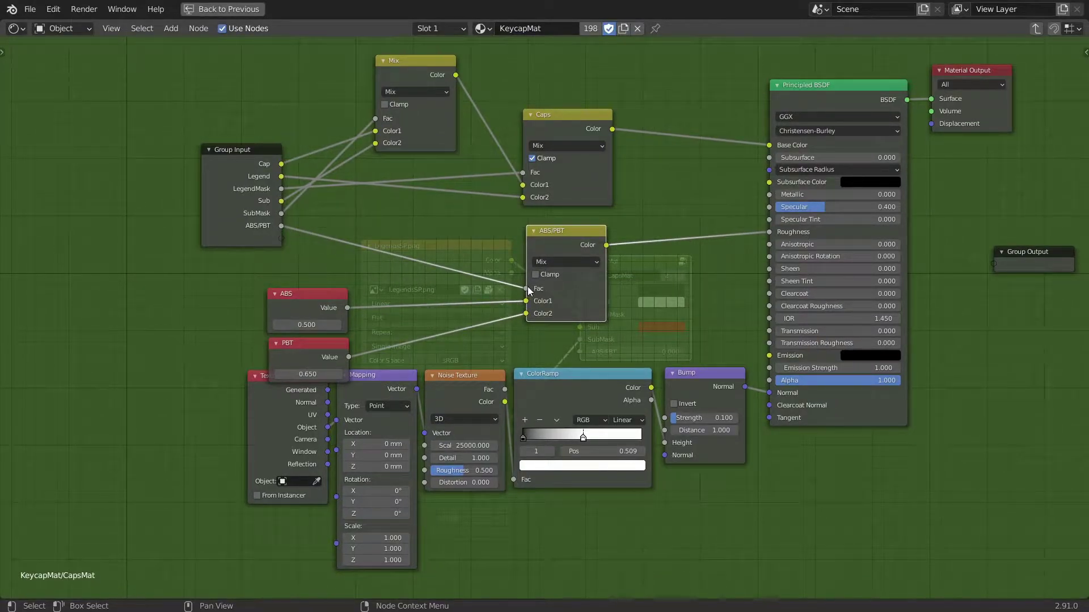
pyautogui.moveTo(309, 301); pyautogui.dragTo(313, 285)
pyautogui.moveTo(311, 350); pyautogui.dragTo(314, 335)
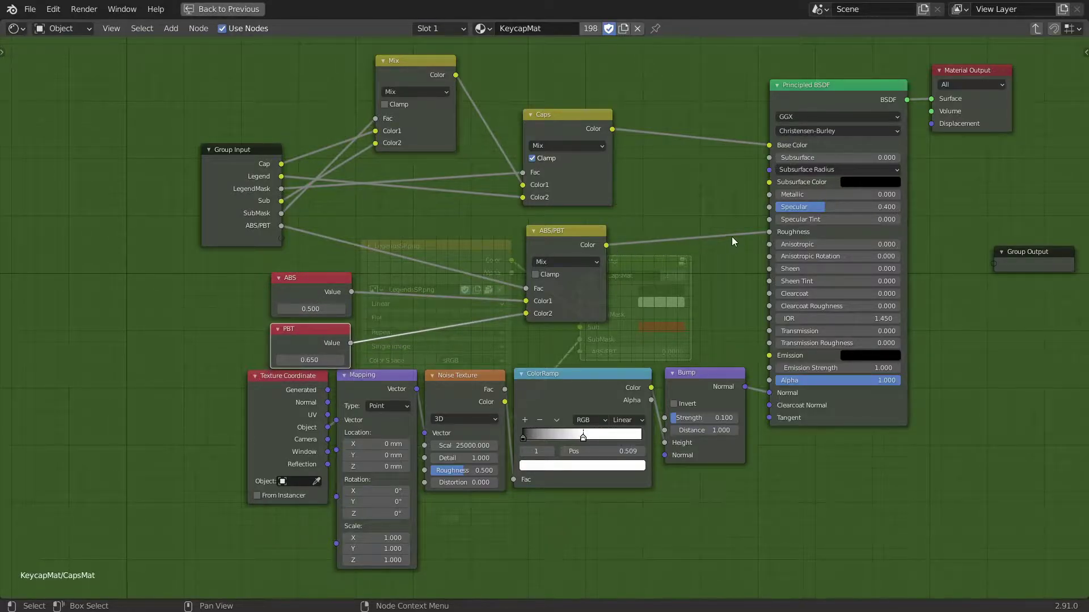
# Examine the Texture Coordinate, Mapping, Noise Texture, ColorRamp and Bump chain feeding the Principled BSDF normal.
pyautogui.moveTo(573, 348); pyautogui.dragTo(605, 283, button='middle')
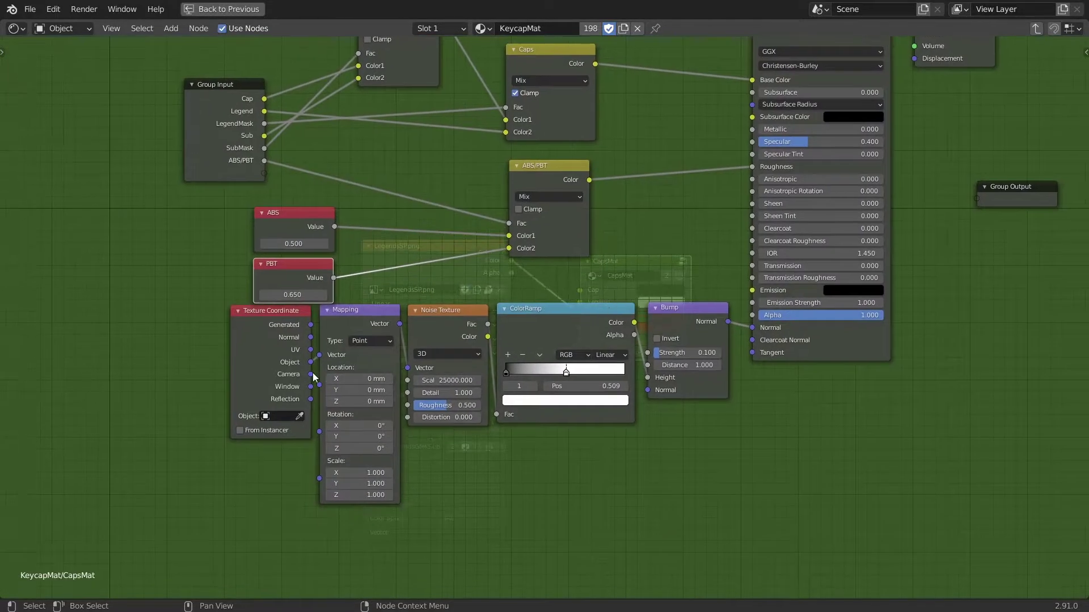
pyautogui.moveTo(265, 364); pyautogui.dragTo(240, 368, button='middle')
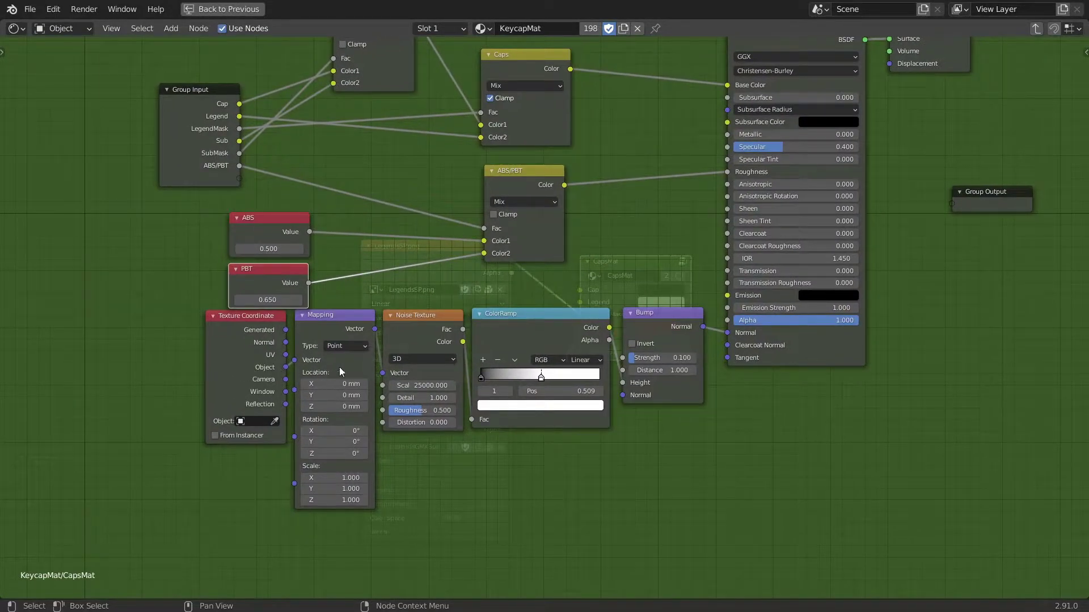
pyautogui.moveTo(710, 324); pyautogui.dragTo(660, 425, button='middle')
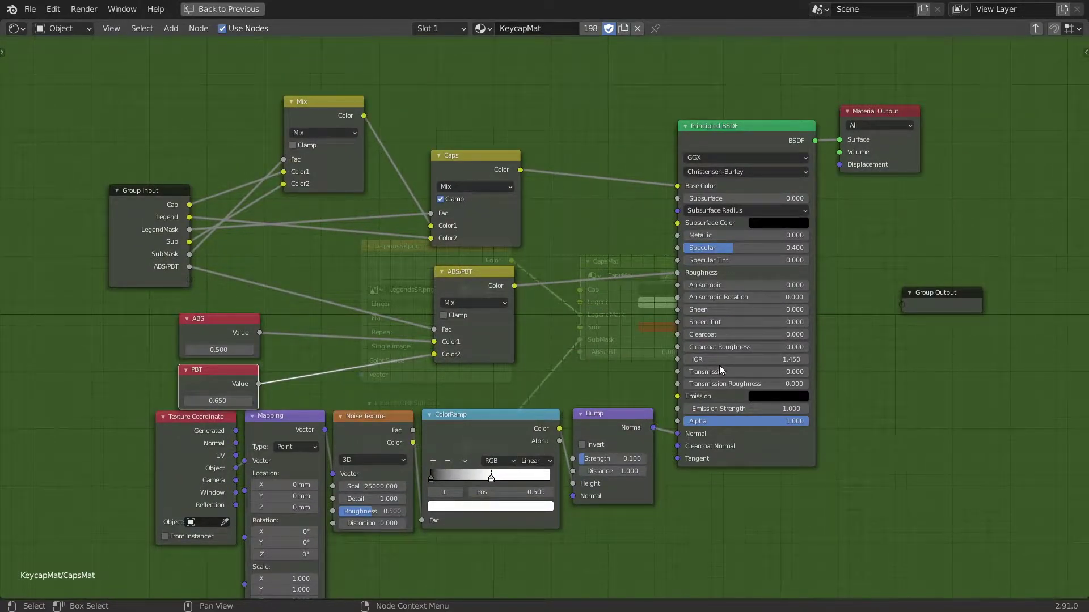
pyautogui.moveTo(594, 333); pyautogui.dragTo(701, 264, button='middle')
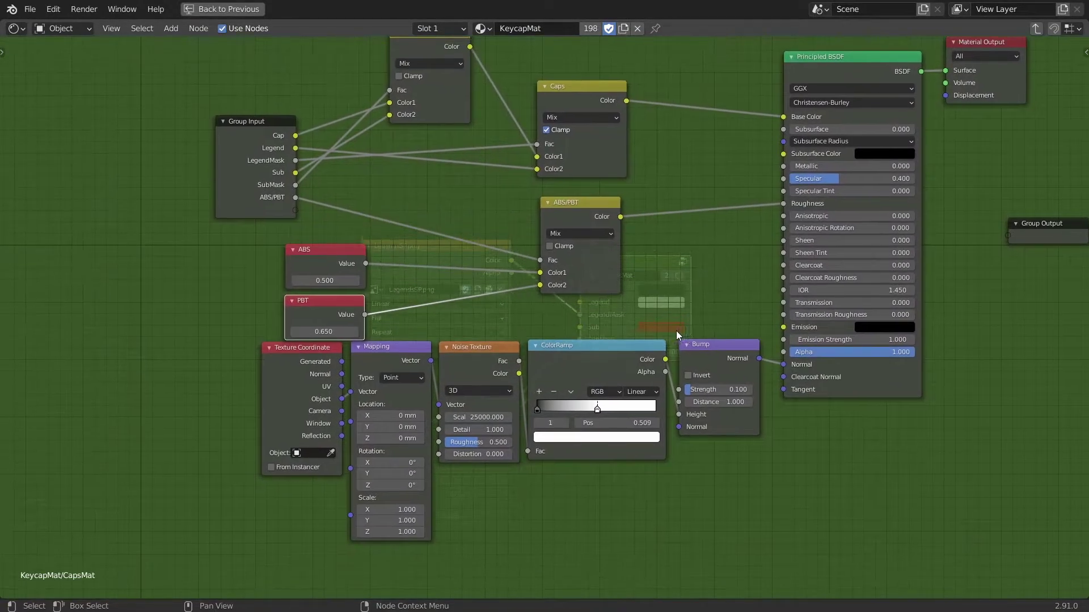
pyautogui.moveTo(621, 361); pyautogui.dragTo(648, 354, button='middle')
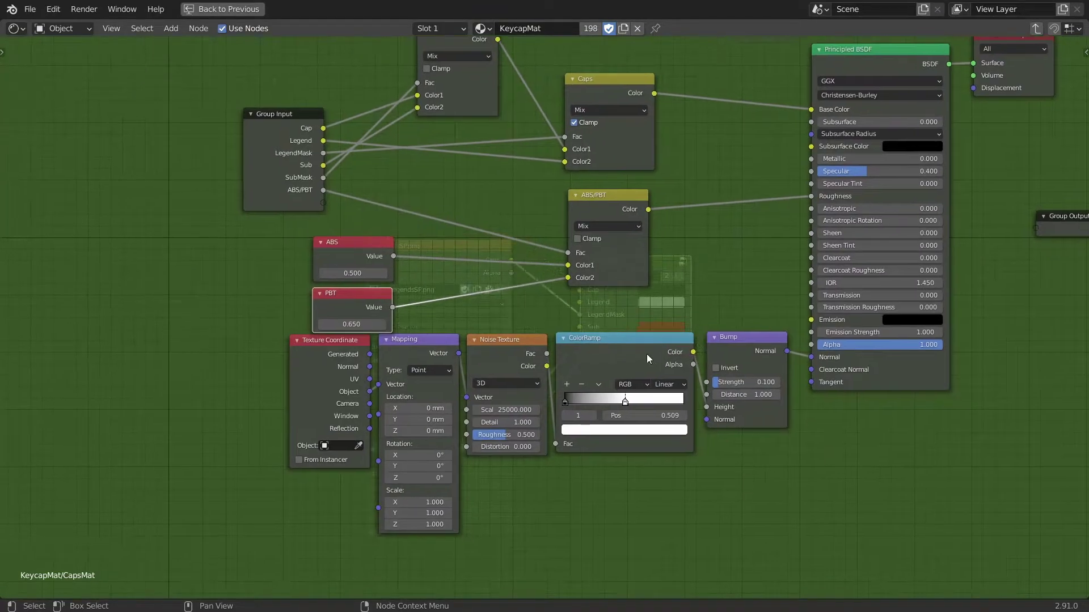
pyautogui.moveTo(548, 317); pyautogui.dragTo(597, 340, button='middle')
pyautogui.scroll(1, 597, 341)
pyautogui.scroll(-2, 605, 352)
# Expose the Noise Texture's Scale as a new CapsMat group input by linking it to the empty Group Input socket.
pyautogui.press('Tab')
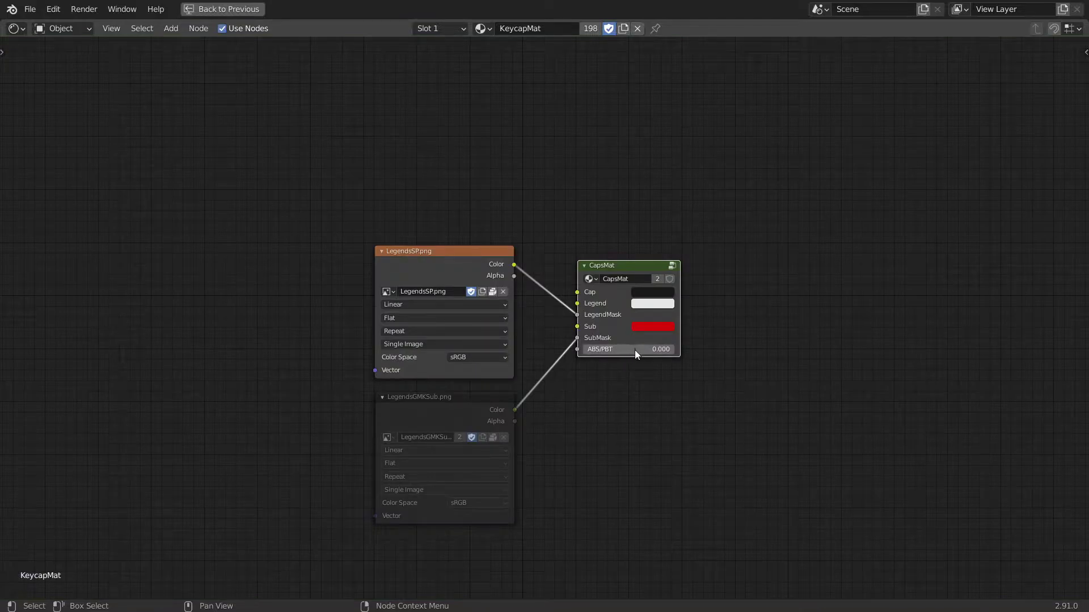
pyautogui.press('Tab')
pyautogui.moveTo(601, 389); pyautogui.dragTo(648, 397, button='middle')
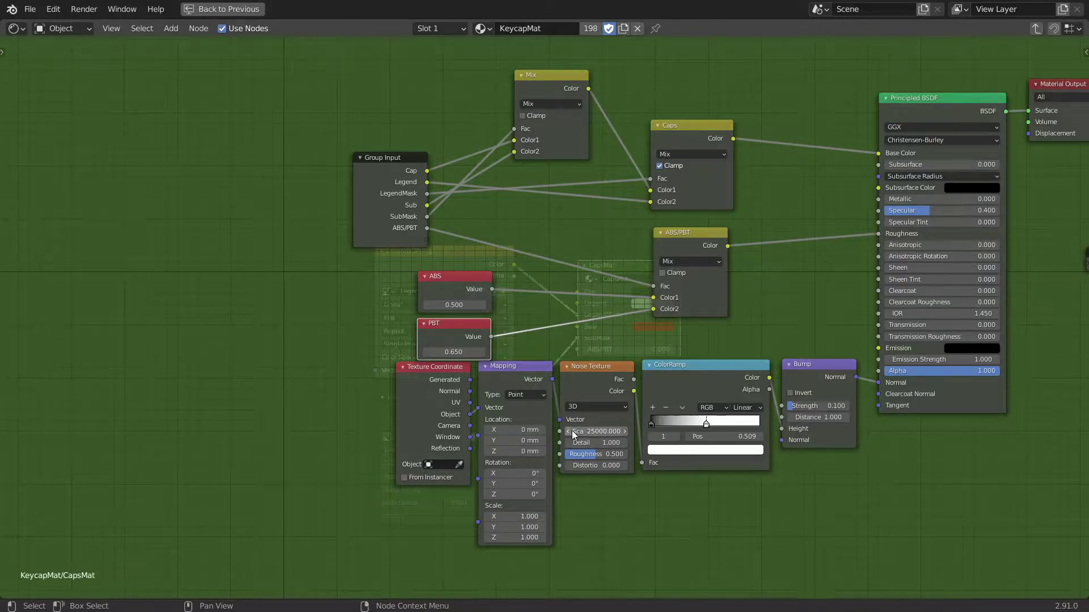
pyautogui.moveTo(560, 423); pyautogui.dragTo(432, 240)
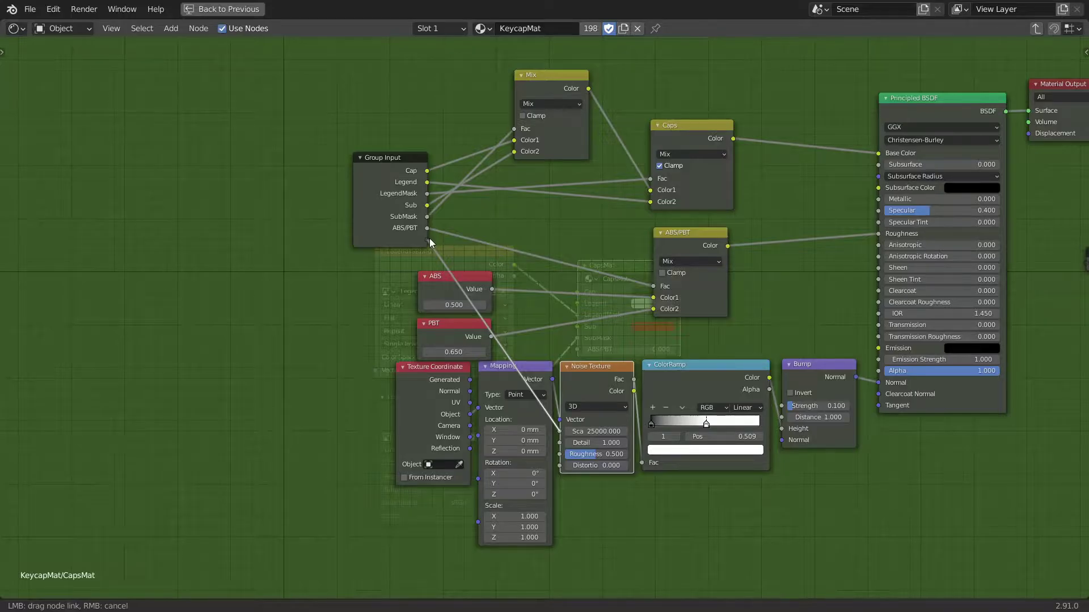
pyautogui.moveTo(430, 239); pyautogui.dragTo(430, 239)
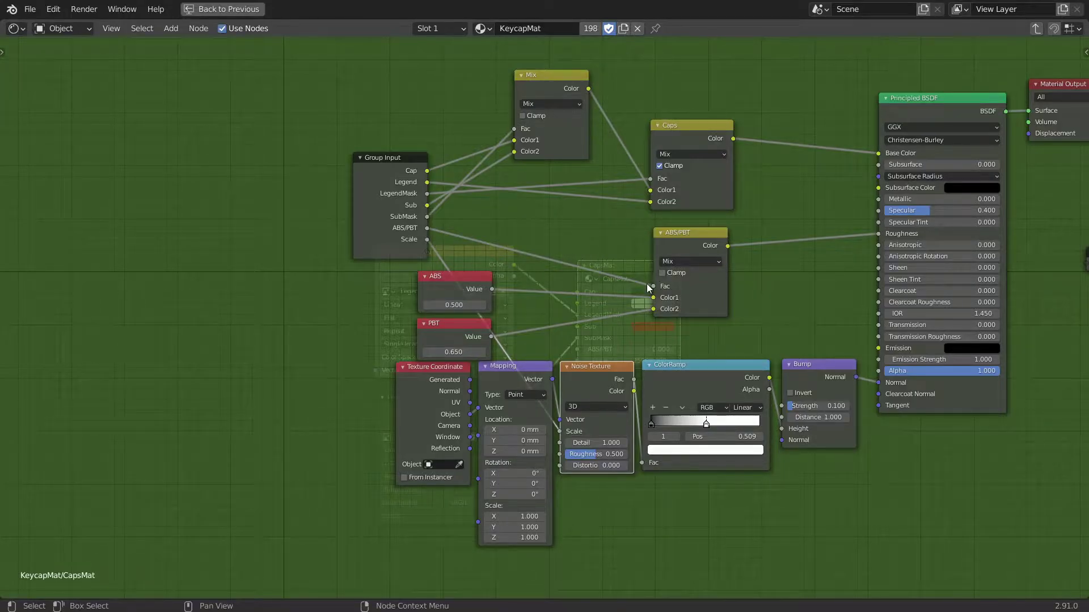
# Leave the CapsMat group and lower its newly exposed Scale value to 24990.801.
pyautogui.press('Tab')
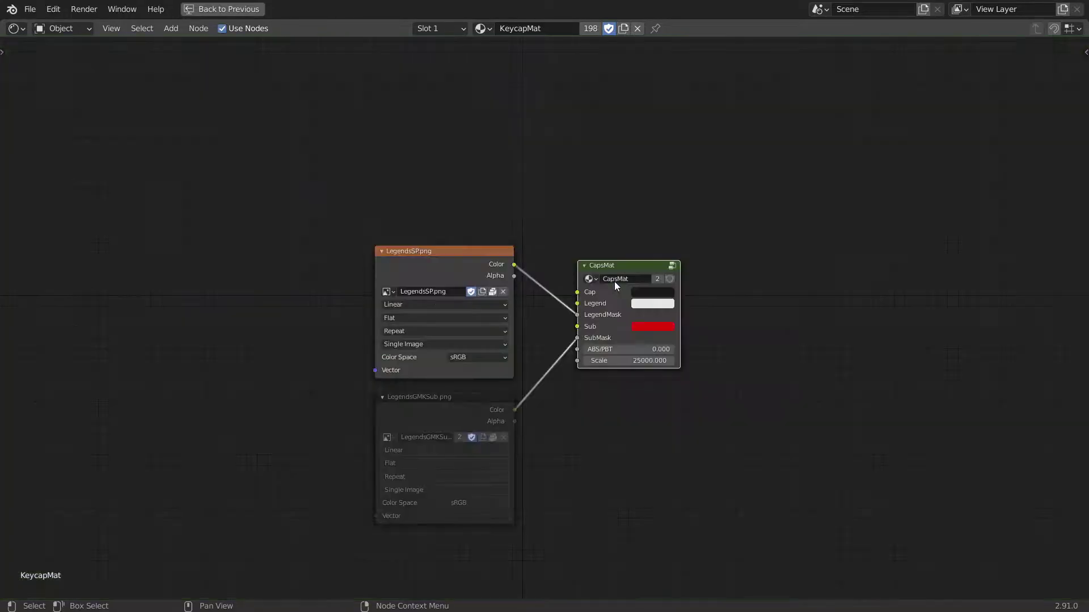
pyautogui.scroll(2, 634, 323)
pyautogui.moveTo(628, 360); pyautogui.dragTo(619, 381)
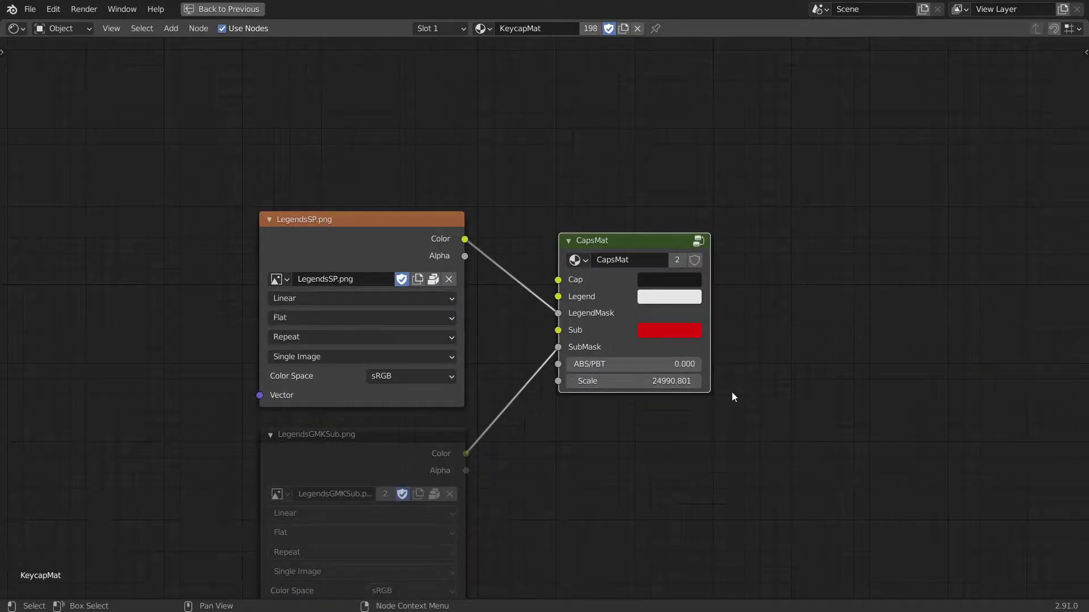
# Restore the full workspace from the maximized node editor and frame the selected bracket keycap closely in the 3D viewport.
pyautogui.hotkey('ctrl', 'space')
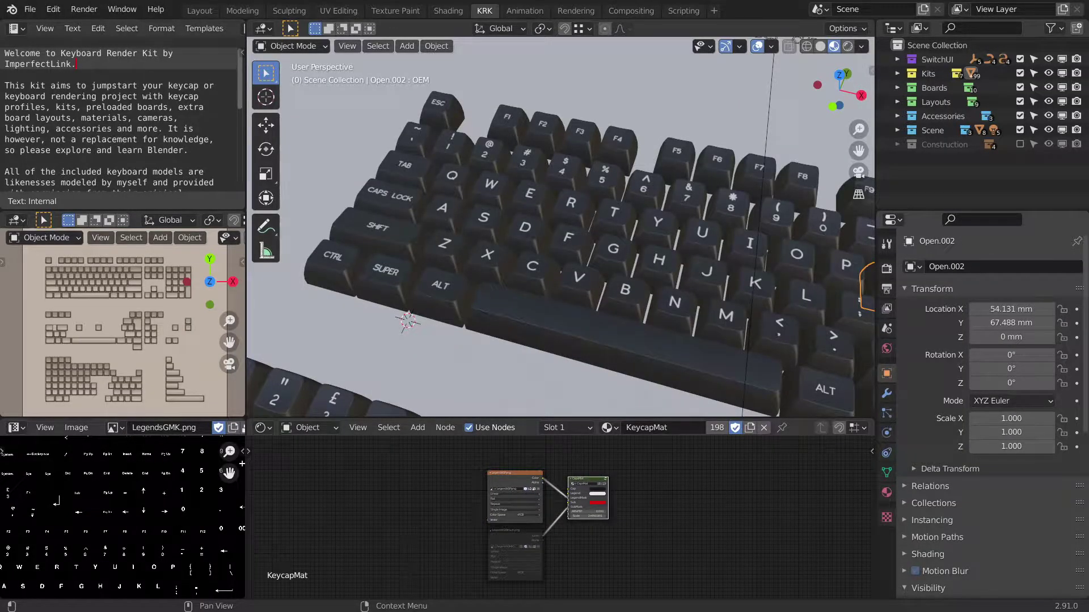
pyautogui.moveTo(699, 323); pyautogui.dragTo(730, 282, button='middle')
pyautogui.keyDown('shift'); pyautogui.moveTo(851, 266); pyautogui.dragTo(717, 298, button='middle'); pyautogui.keyUp('shift')
pyautogui.press('KP_Decimal')
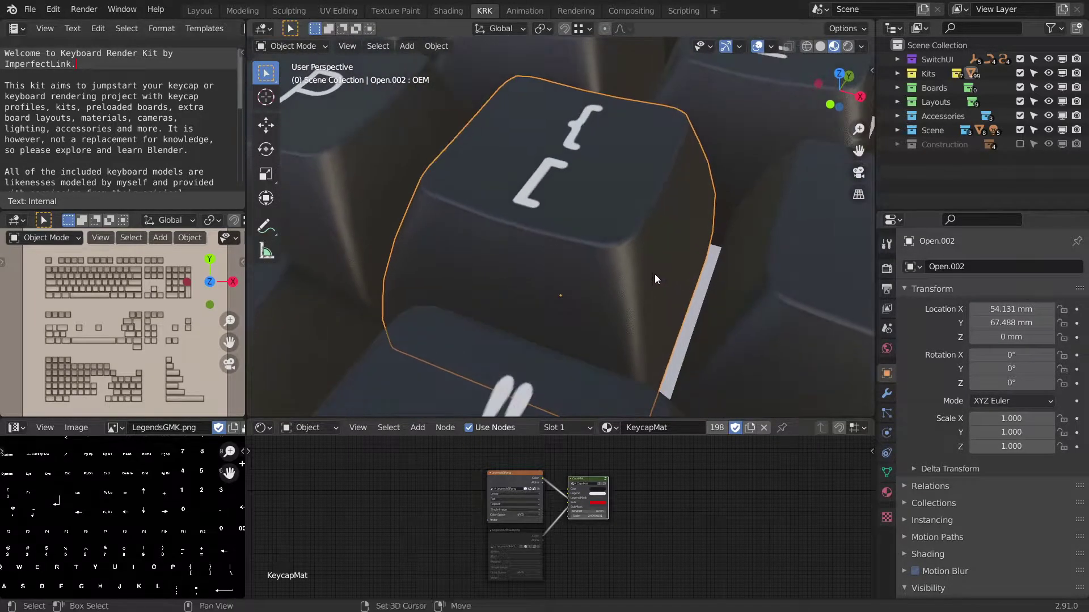
pyautogui.scroll(3, 652, 270)
pyautogui.scroll(5, 607, 529)
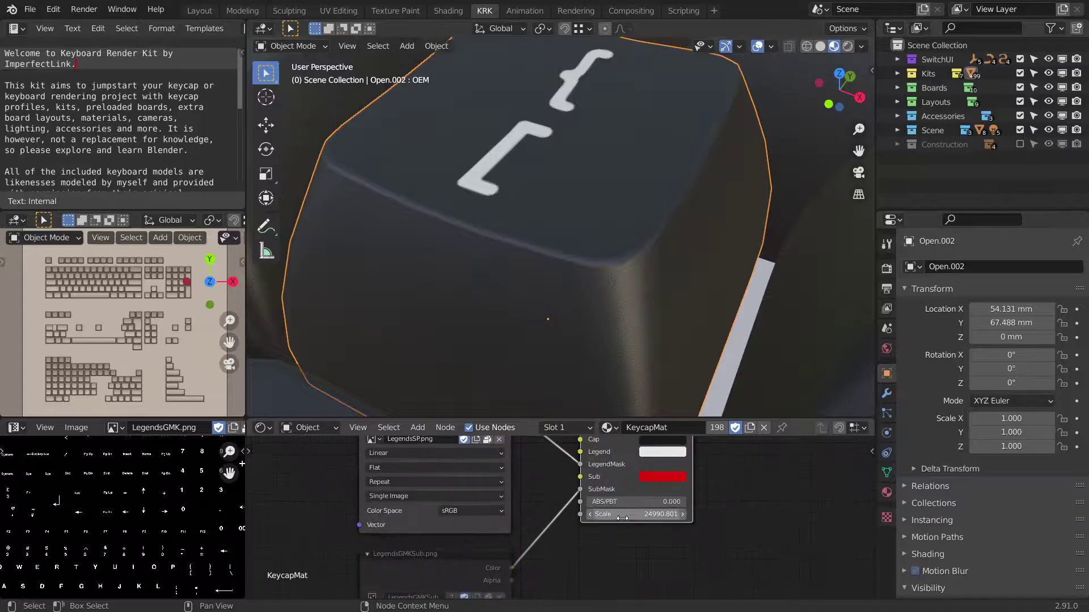
# Try Scale values of 2000 and 8000 on the CapsMat node to compare the keycap's surface texture.
pyautogui.scroll(4, 621, 522)
pyautogui.moveTo(667, 565); pyautogui.dragTo(583, 565)
pyautogui.click(603, 564)
pyautogui.write('2000')
pyautogui.press('Return')
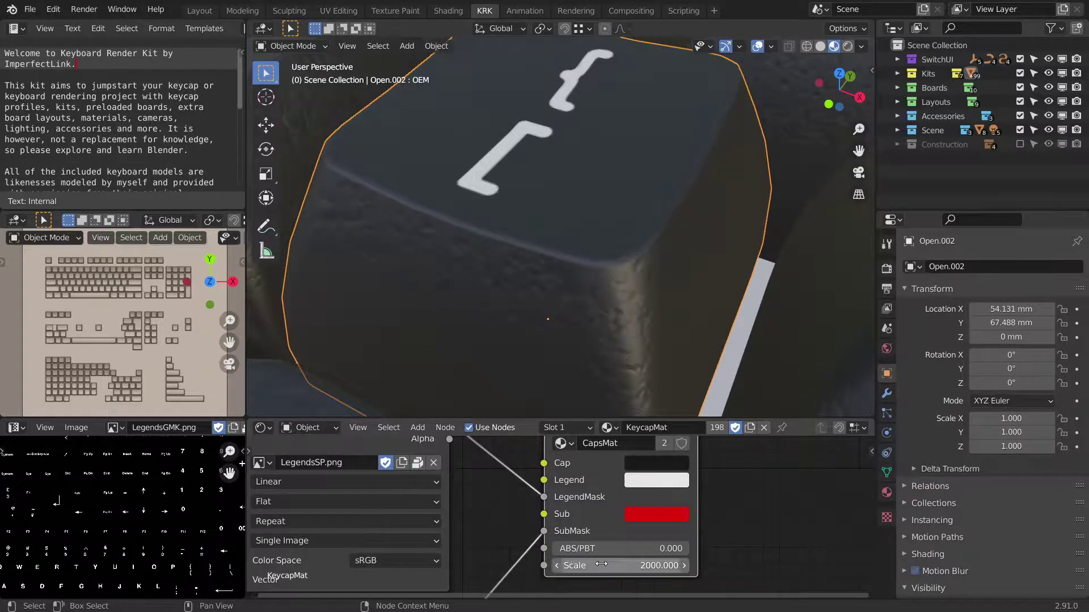
pyautogui.click(599, 569)
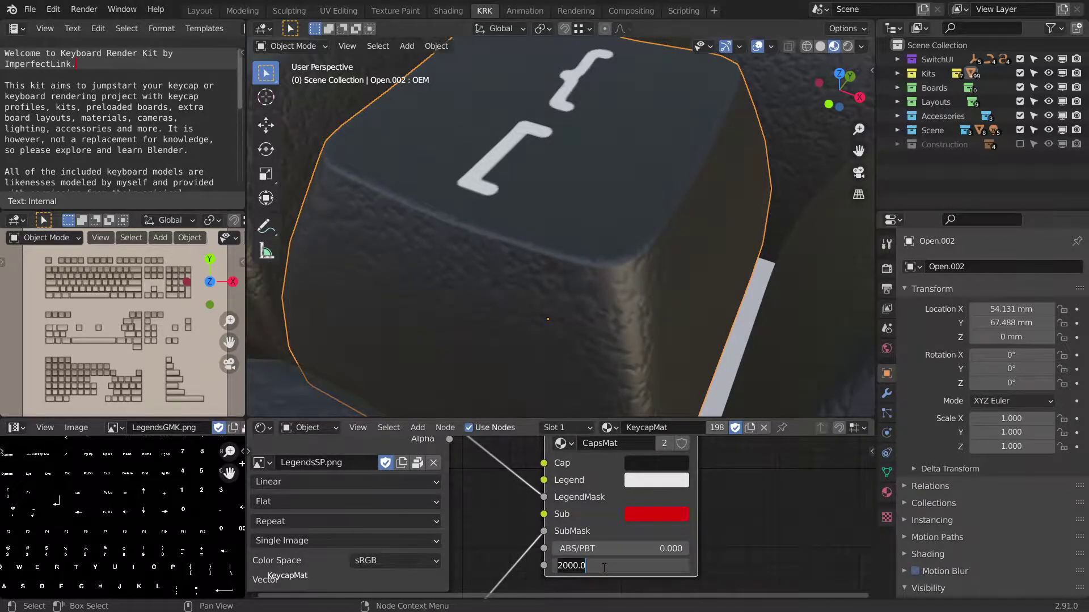
pyautogui.write('8000')
pyautogui.press('Return')
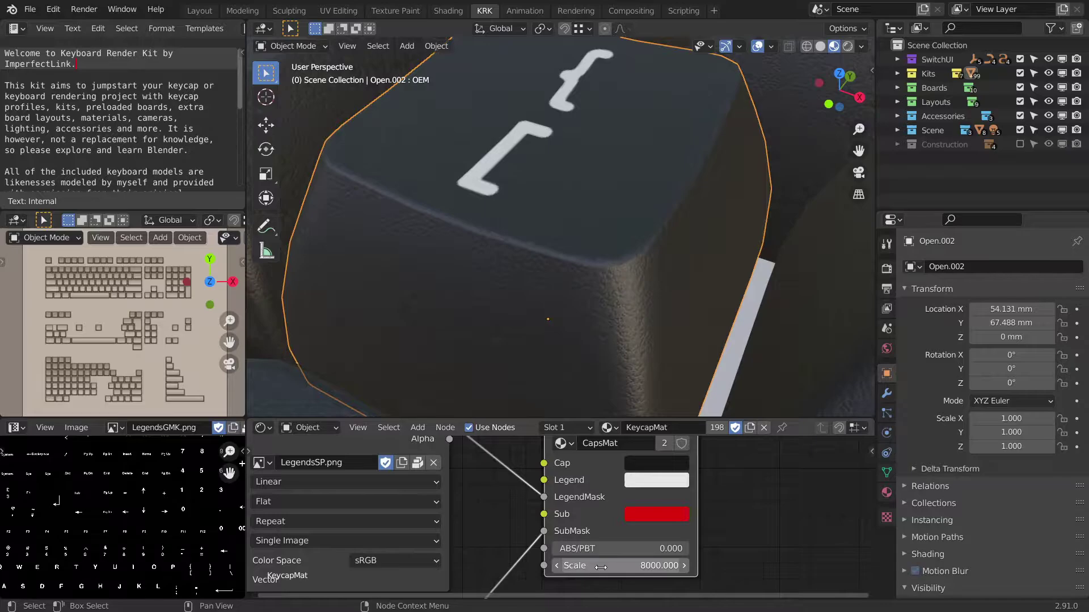
# Set the CapsMat node's Scale to 20000 and inspect the texture on the bracket keycap and across the keyboard.
pyautogui.click(618, 566)
pyautogui.write('20000')
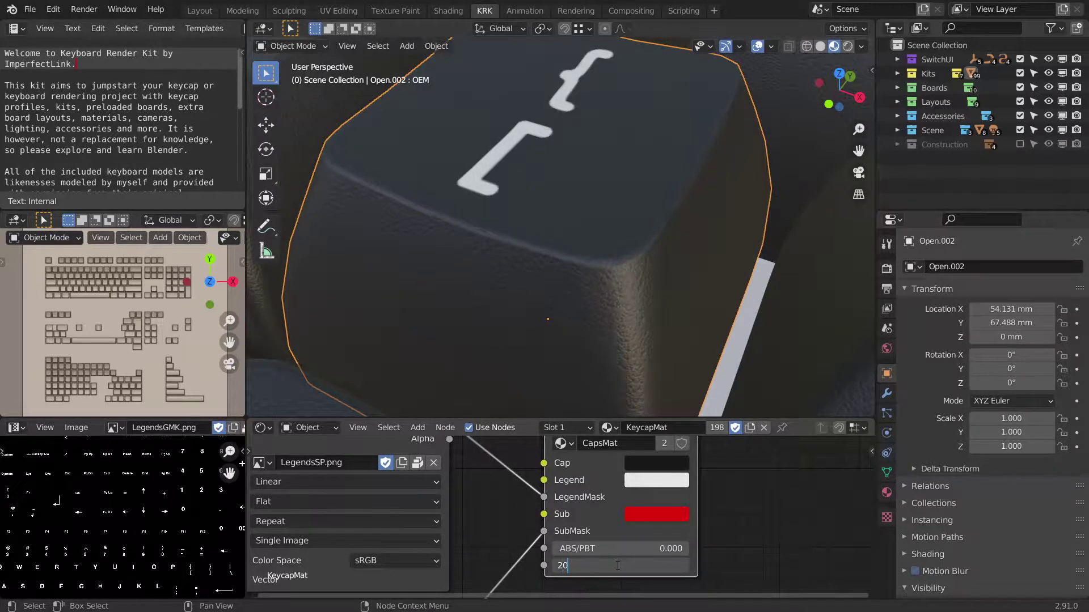
pyautogui.press('Return')
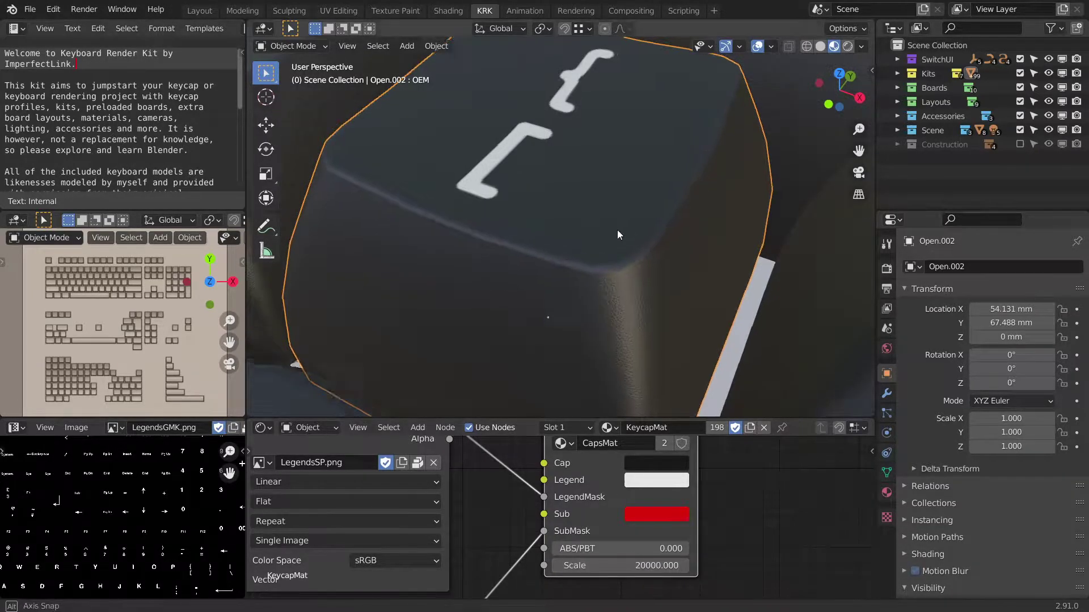
pyautogui.scroll(-6, 618, 226)
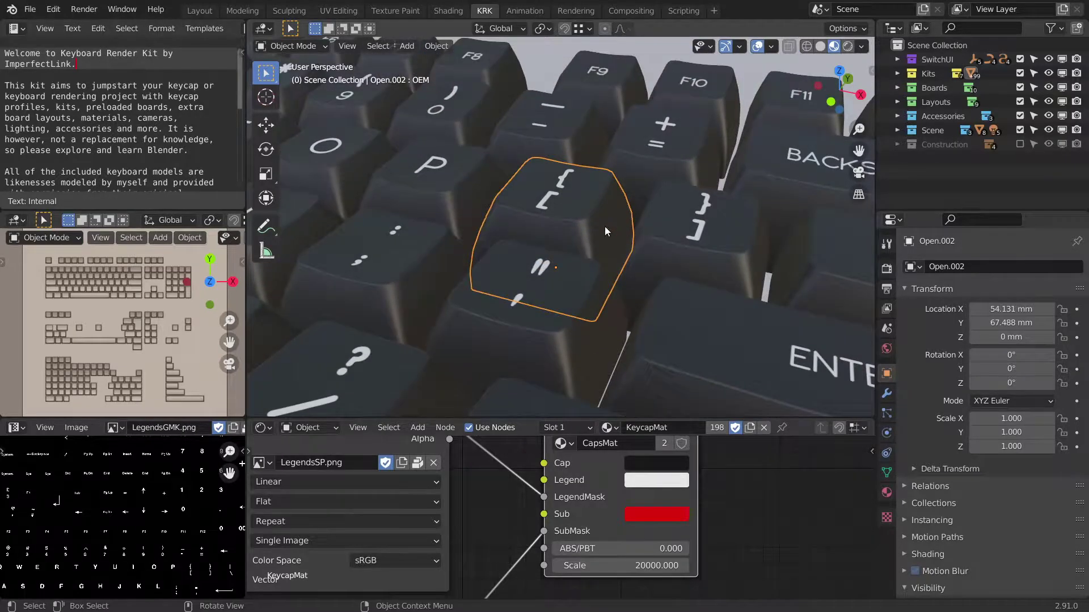
pyautogui.scroll(5, 603, 233)
pyautogui.scroll(-6, 604, 243)
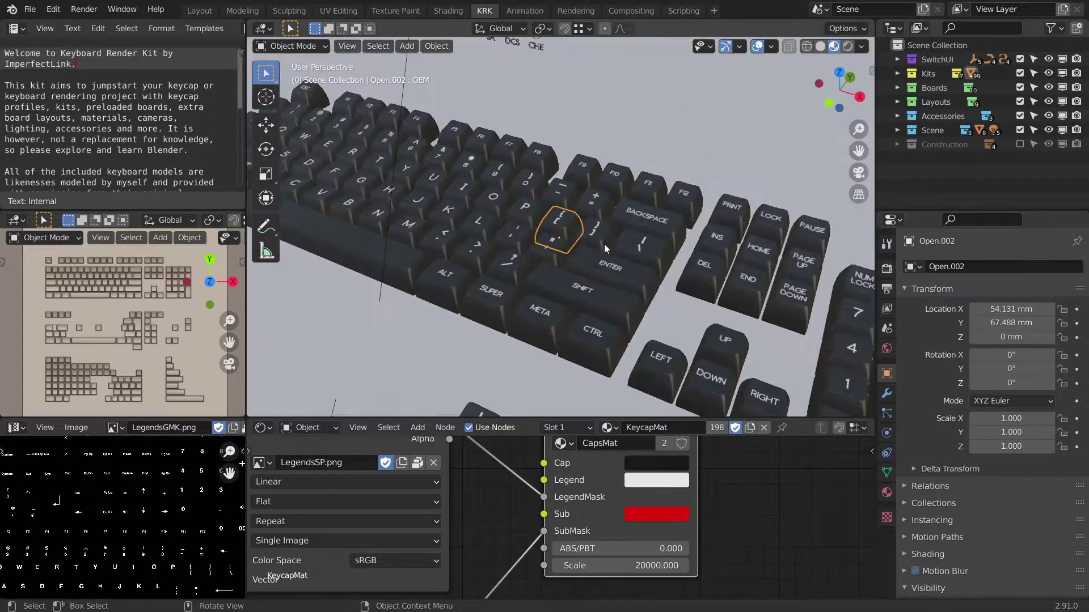
pyautogui.press('a')
pyautogui.hotkey('ctrl', 'z')
pyautogui.scroll(-5, 647, 272)
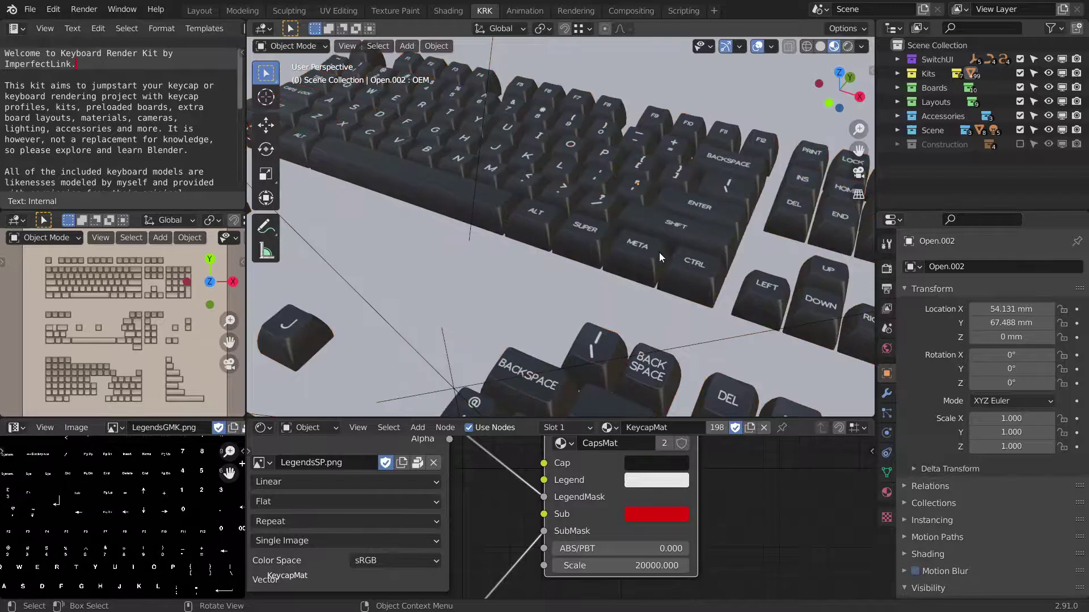
pyautogui.scroll(-3, 607, 490)
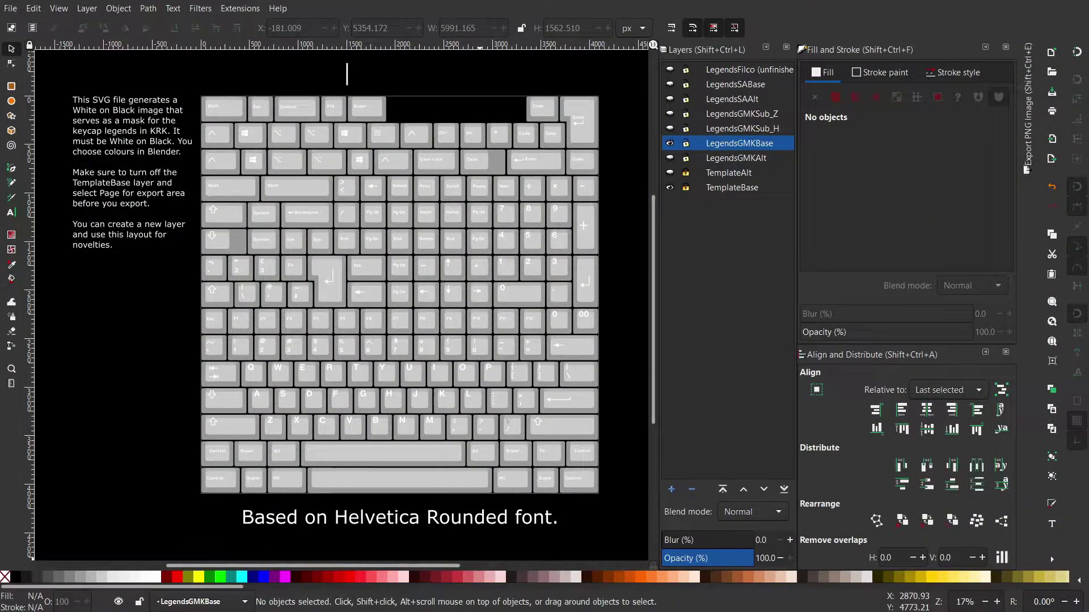
# Examine how the LegendsGMKBase legends sit over the keycap template in the Inkscape legends SVG.
pyautogui.moveTo(471, 386); pyautogui.dragTo(438, 381, button='middle')
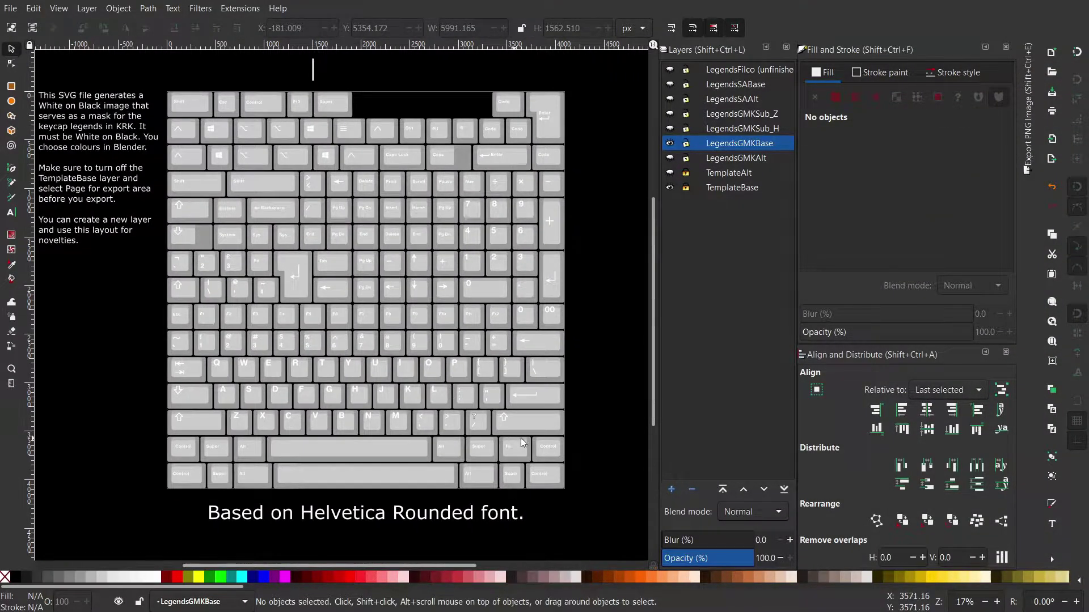
pyautogui.keyDown('ctrl'); pyautogui.scroll(1, 517, 441); pyautogui.keyUp('ctrl')
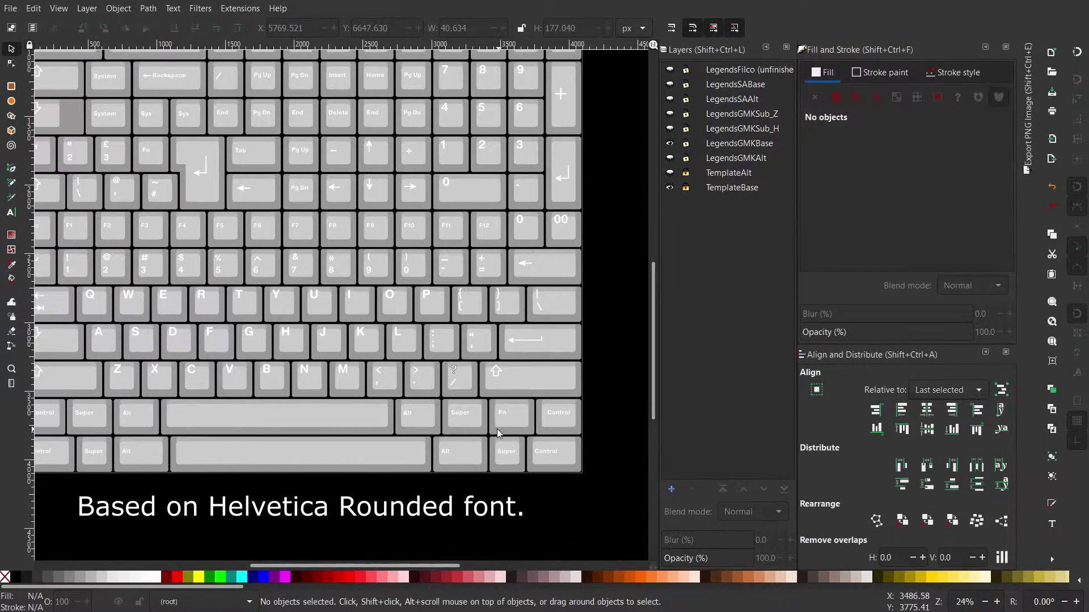
pyautogui.keyDown('ctrl'); pyautogui.scroll(-1, 498, 426); pyautogui.keyUp('ctrl')
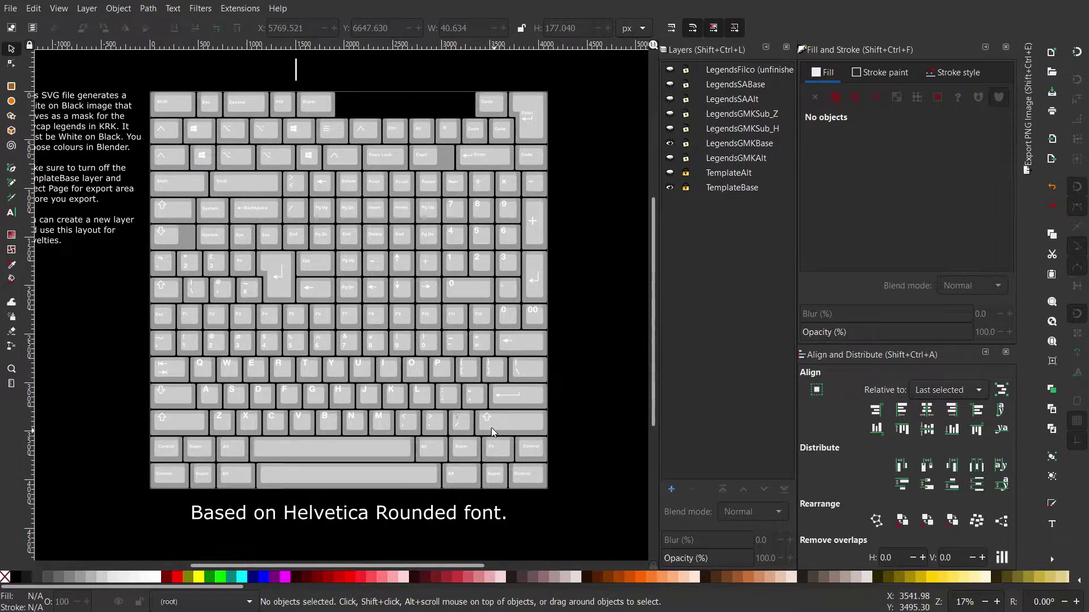
pyautogui.moveTo(492, 430); pyautogui.dragTo(482, 401, button='middle')
pyautogui.keyDown('ctrl'); pyautogui.scroll(1, 495, 431); pyautogui.keyUp('ctrl')
pyautogui.moveTo(500, 436); pyautogui.dragTo(497, 389, button='middle')
pyautogui.keyDown('ctrl'); pyautogui.scroll(-1, 513, 420); pyautogui.keyUp('ctrl')
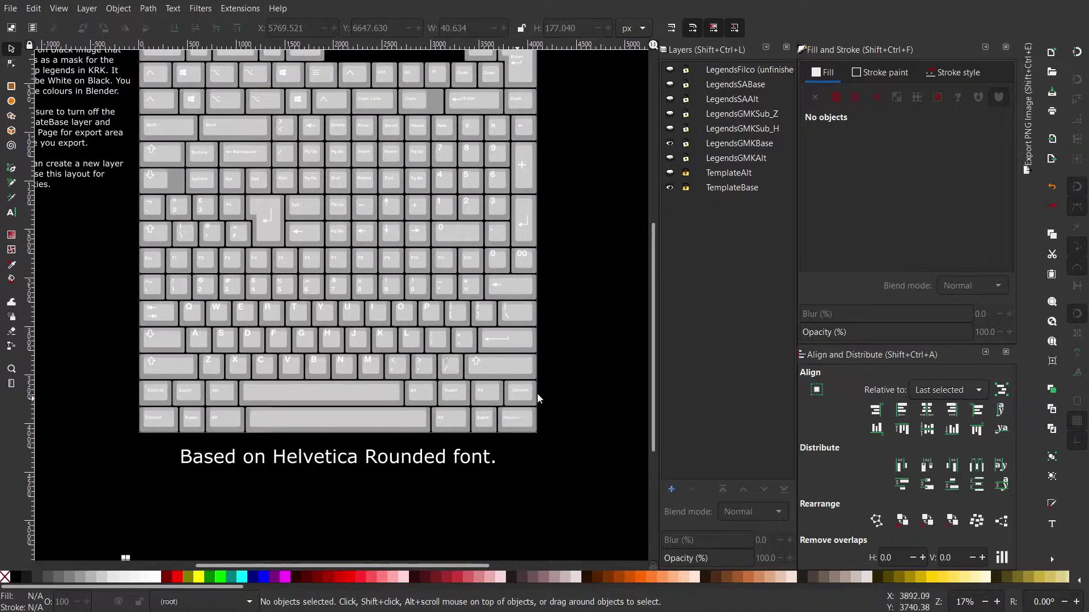
# Hide the TemplateBase layer to preview the white legends on black, and show the template again.
pyautogui.click(670, 144)
pyautogui.click(670, 187)
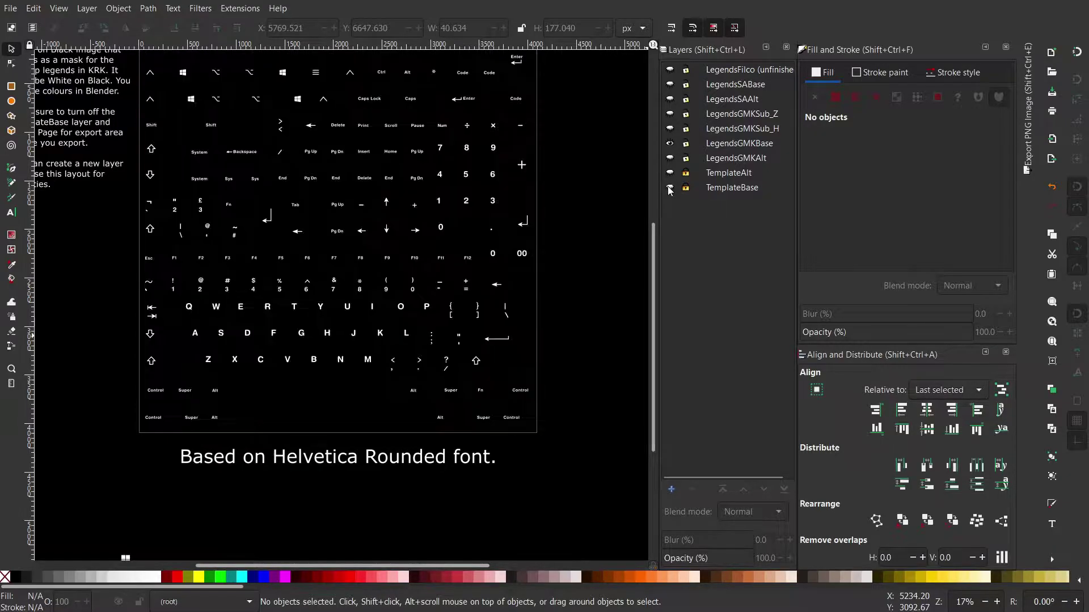
pyautogui.moveTo(547, 283); pyautogui.dragTo(549, 315, button='middle')
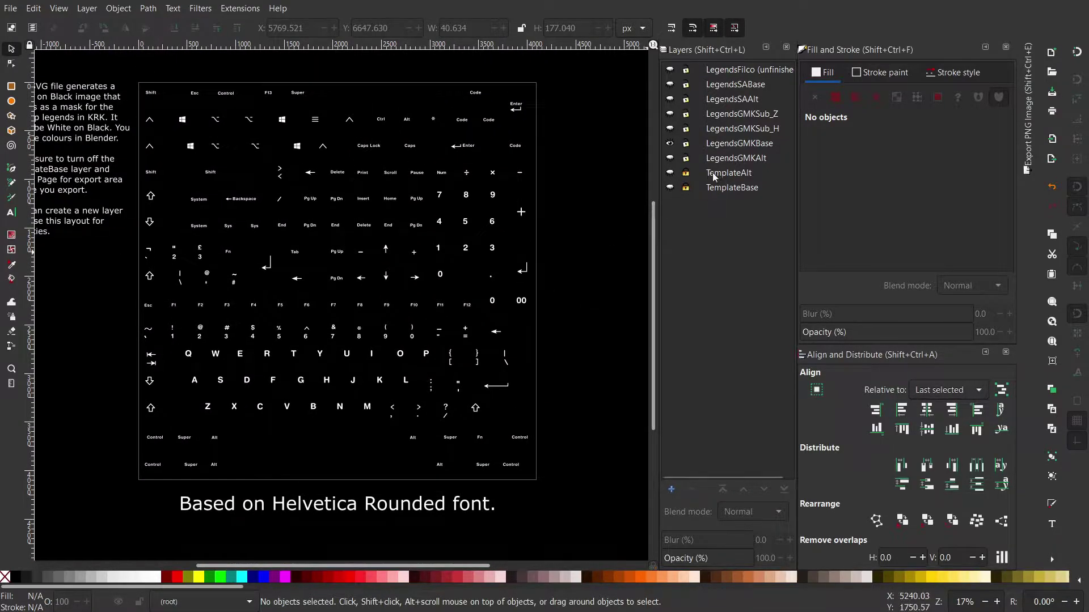
pyautogui.click(670, 187)
# Add a new layer named LegendsNovelties to the legends SVG.
pyautogui.moveTo(560, 305); pyautogui.dragTo(575, 267, button='middle')
pyautogui.moveTo(548, 359); pyautogui.dragTo(560, 335, button='middle')
pyautogui.keyDown('ctrl'); pyautogui.scroll(1, 549, 307); pyautogui.keyUp('ctrl')
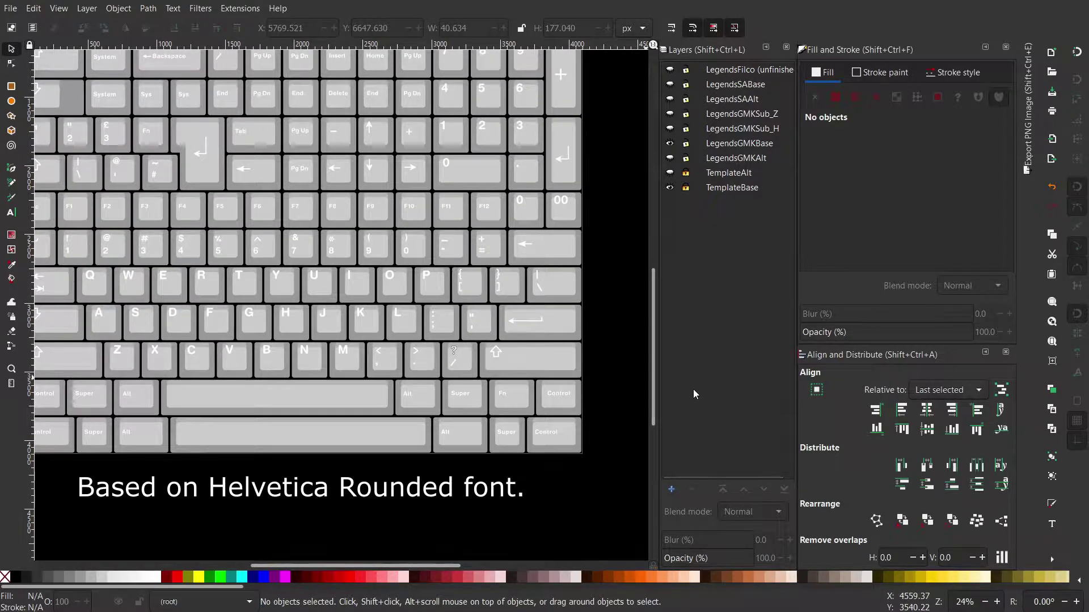
pyautogui.click(671, 489)
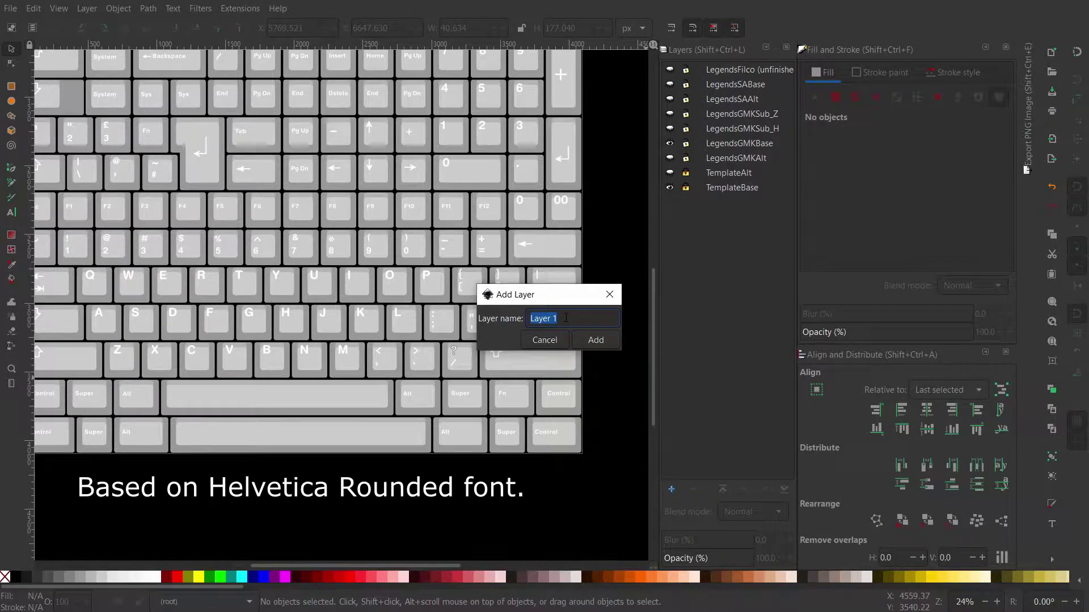
pyautogui.write('LegendsNovelties')
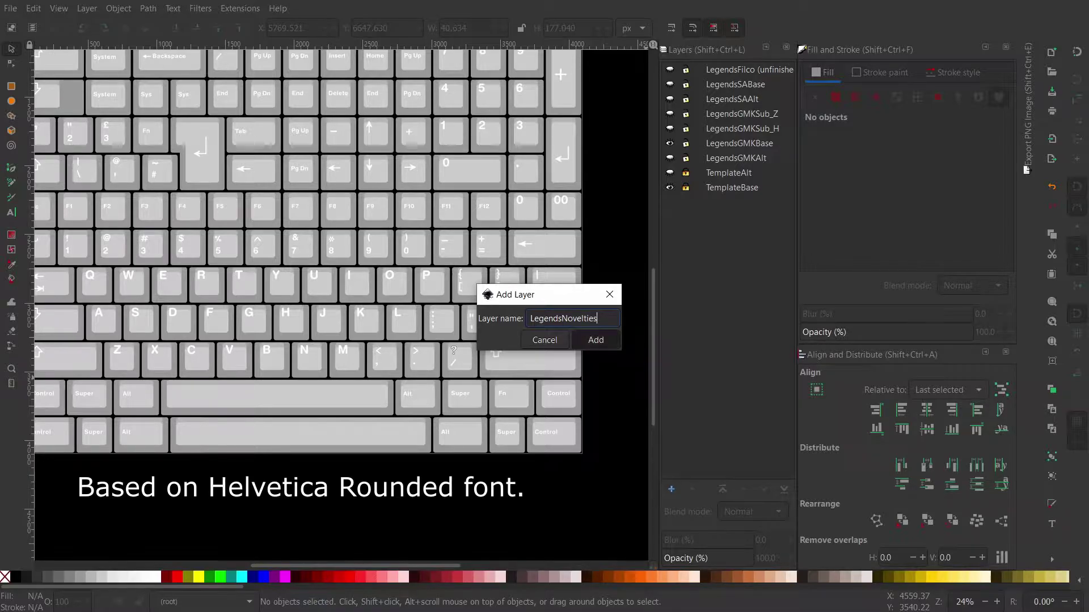
pyautogui.press('Return')
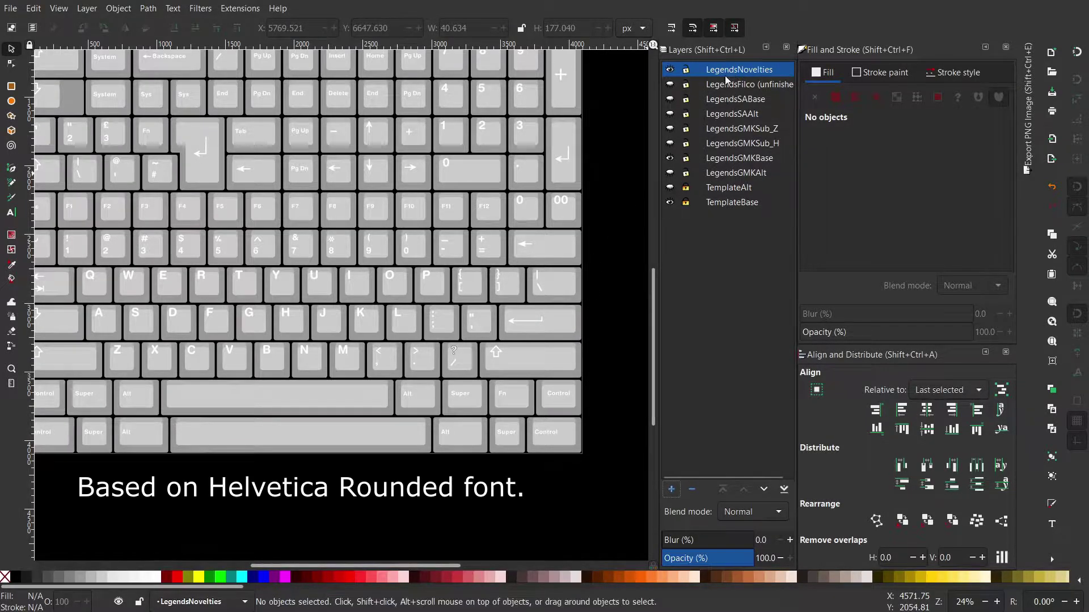
# Try to delete all the scattered small white shapes below the keycap layout.
pyautogui.moveTo(527, 330); pyautogui.dragTo(531, 333, button='middle')
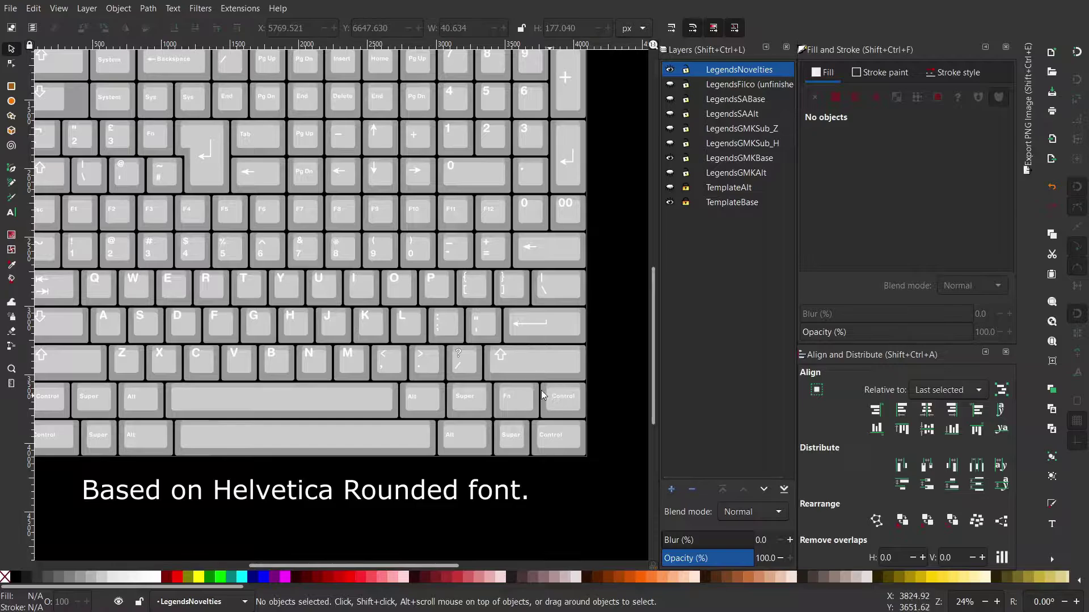
pyautogui.moveTo(543, 395); pyautogui.dragTo(537, 376, button='middle')
pyautogui.keyDown('ctrl'); pyautogui.scroll(-2, 531, 383); pyautogui.keyUp('ctrl')
pyautogui.scroll(-4, 510, 380)
pyautogui.keyDown('ctrl'); pyautogui.scroll(-1, 522, 367); pyautogui.keyUp('ctrl')
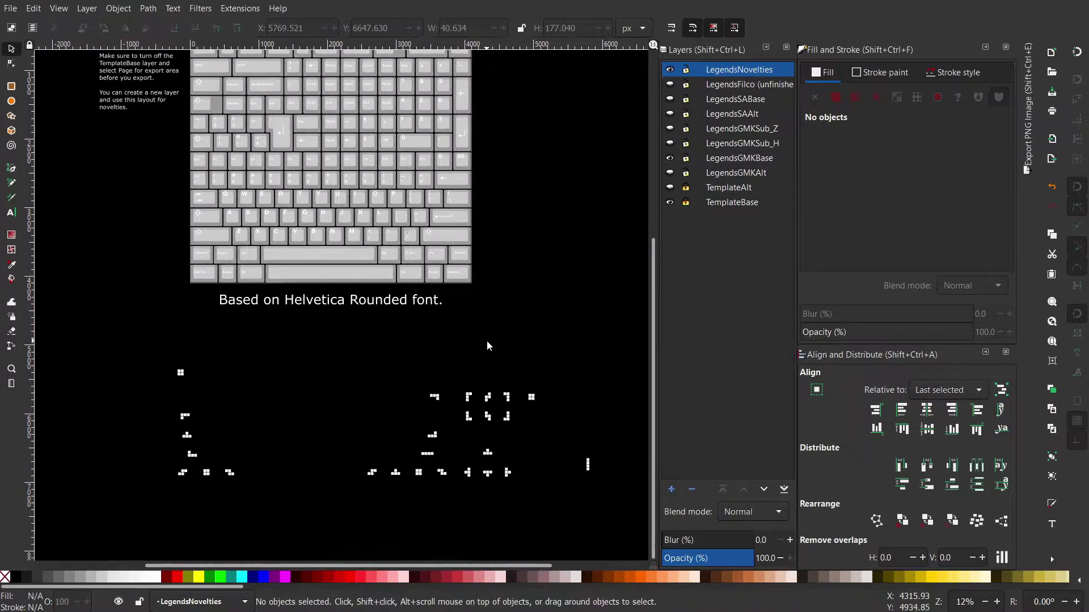
pyautogui.scroll(-2, 510, 370)
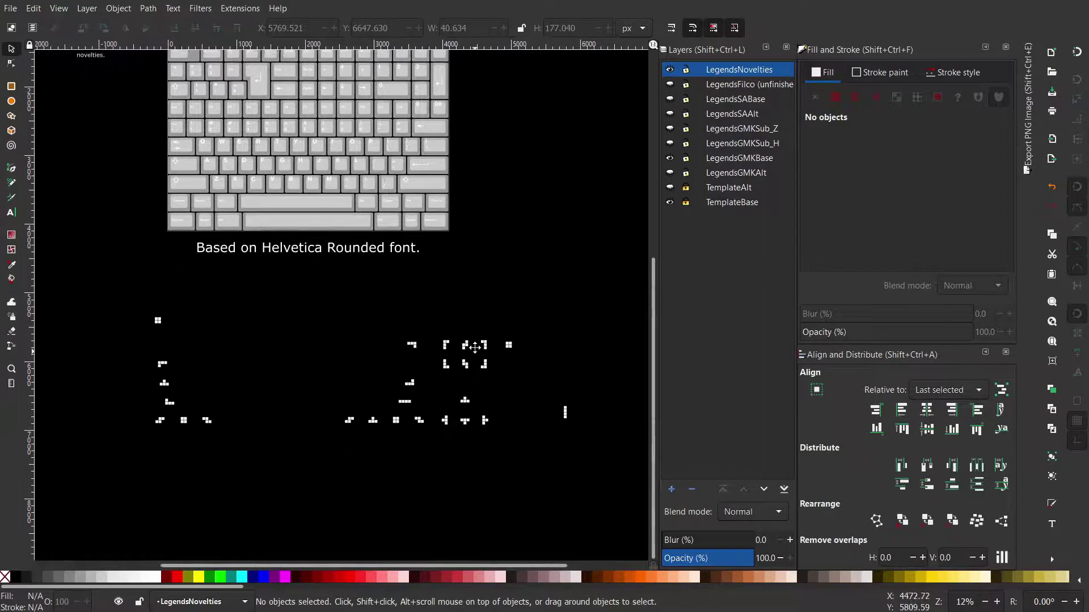
pyautogui.moveTo(105, 289); pyautogui.dragTo(596, 439)
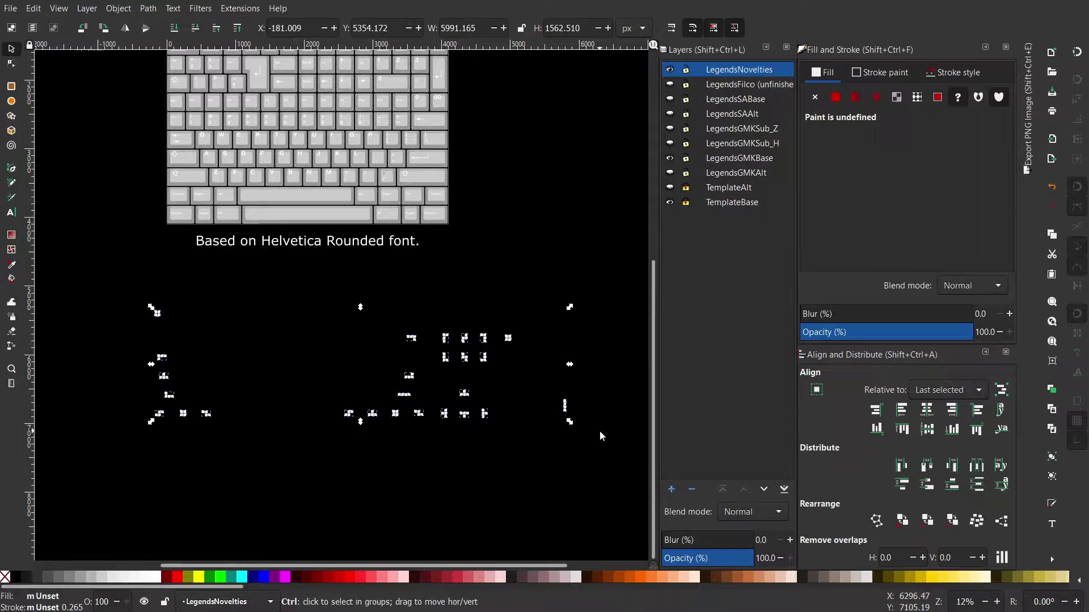
pyautogui.press('Delete')
# Undo the last edit, keep the LegendsNovelties layer name, and clear the canvas selection.
pyautogui.scroll(1, 559, 297)
pyautogui.doubleClick(722, 74)
pyautogui.press('Return')
pyautogui.hotkey('ctrl', 'z')
pyautogui.moveTo(535, 240); pyautogui.dragTo(549, 282, button='middle')
pyautogui.click(530, 293)
pyautogui.keyDown('ctrl'); pyautogui.scroll(3, 501, 296); pyautogui.keyUp('ctrl')
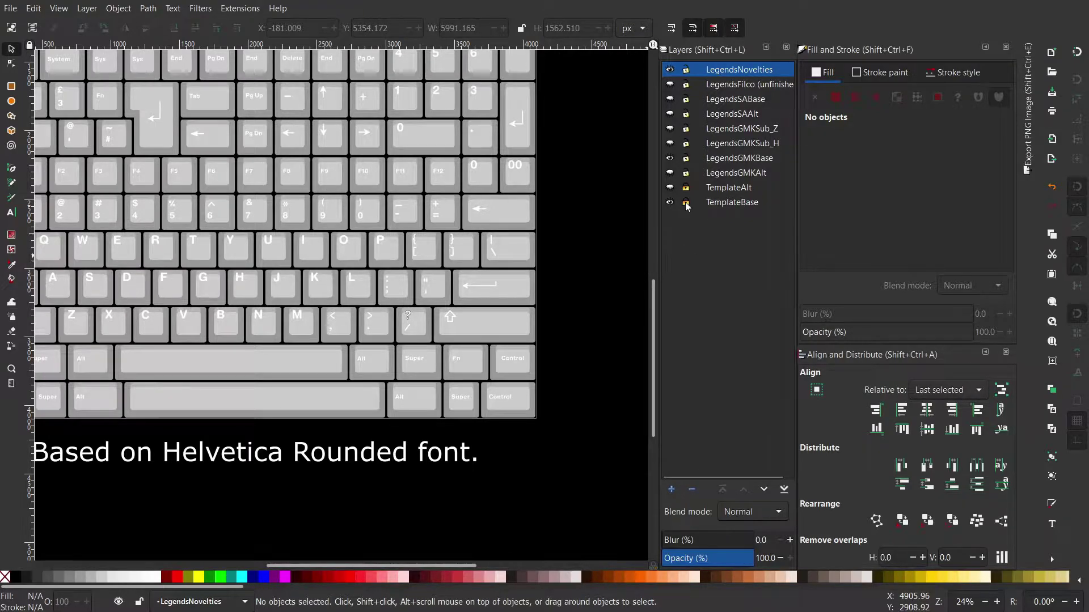
# Select the block of legends near the layout's punctuation, Enter and Shift keys, and clear the selection.
pyautogui.scroll(1, 590, 238)
pyautogui.moveTo(590, 176); pyautogui.dragTo(324, 343)
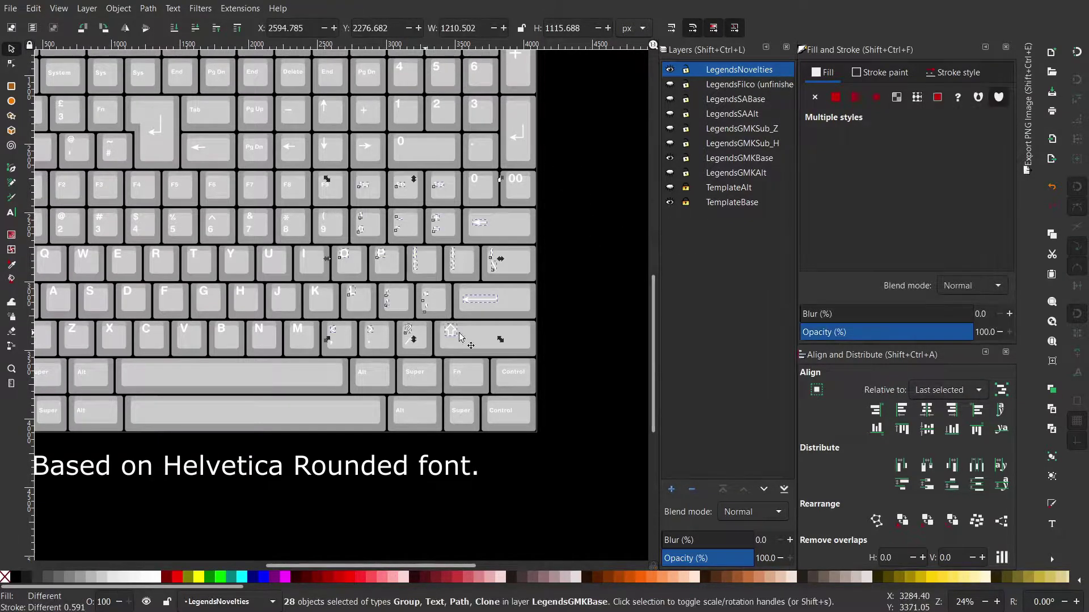
pyautogui.scroll(1, 560, 312)
pyautogui.click(571, 255)
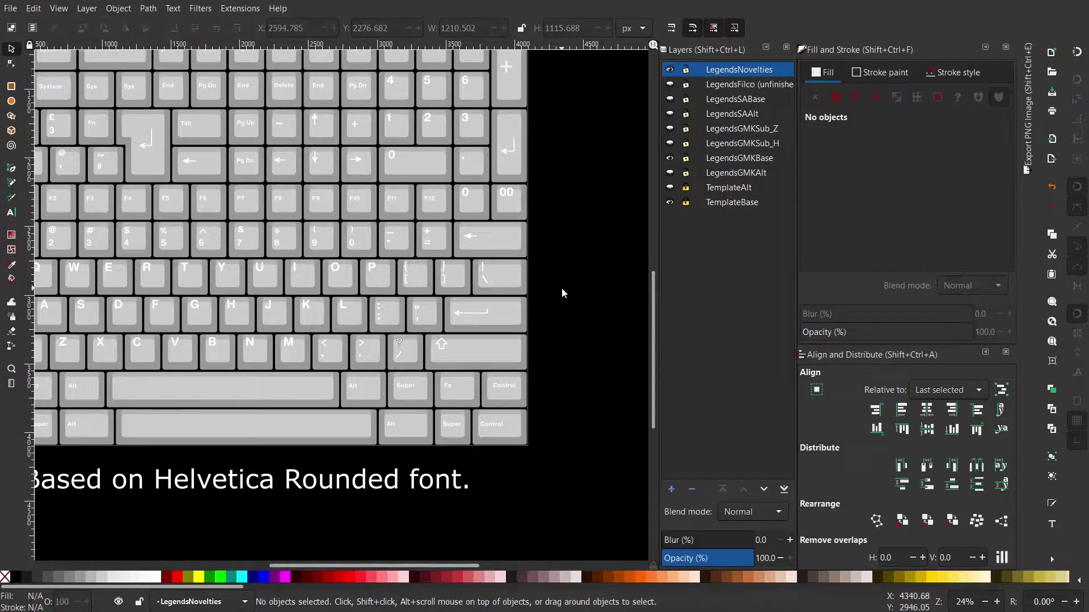
# Hide the LegendsGMKBase layer to leave the blank keycap template for the novelties.
pyautogui.scroll(-2, 584, 261)
pyautogui.scroll(2, 624, 204)
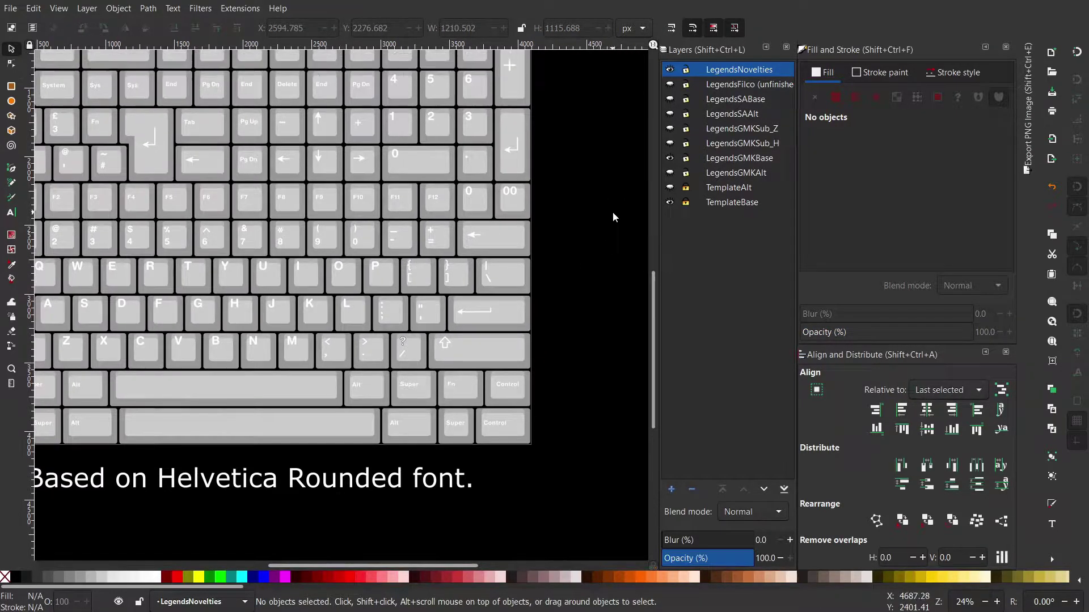
pyautogui.click(670, 159)
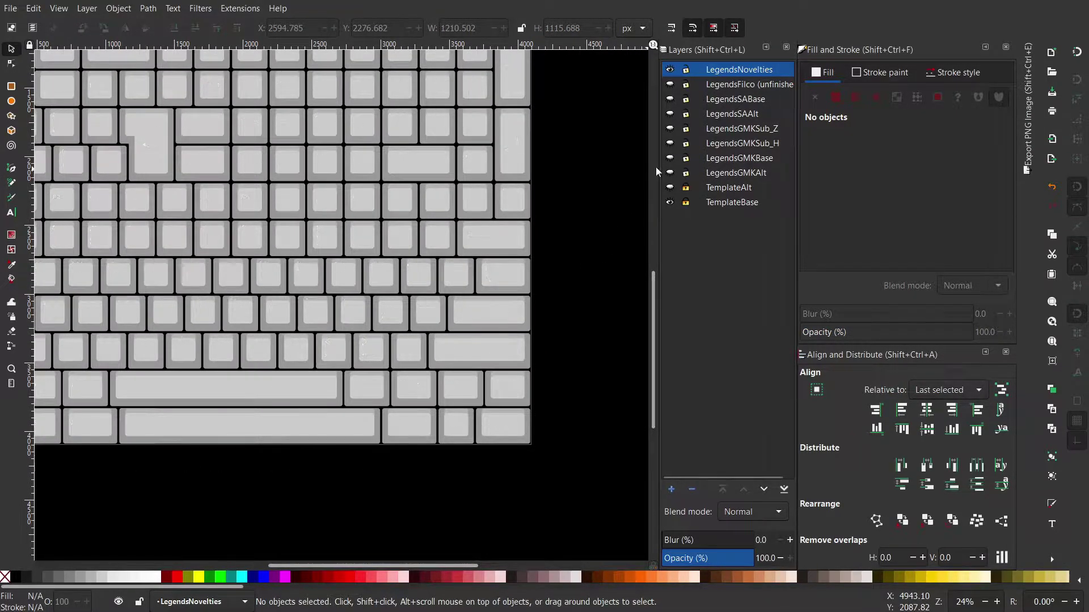
pyautogui.scroll(-7, 562, 290)
# Tilt the canvas by about 9° and reset its rotation.
pyautogui.keyDown('ctrl'); pyautogui.moveTo(566, 271); pyautogui.dragTo(569, 288, button='middle'); pyautogui.keyUp('ctrl')
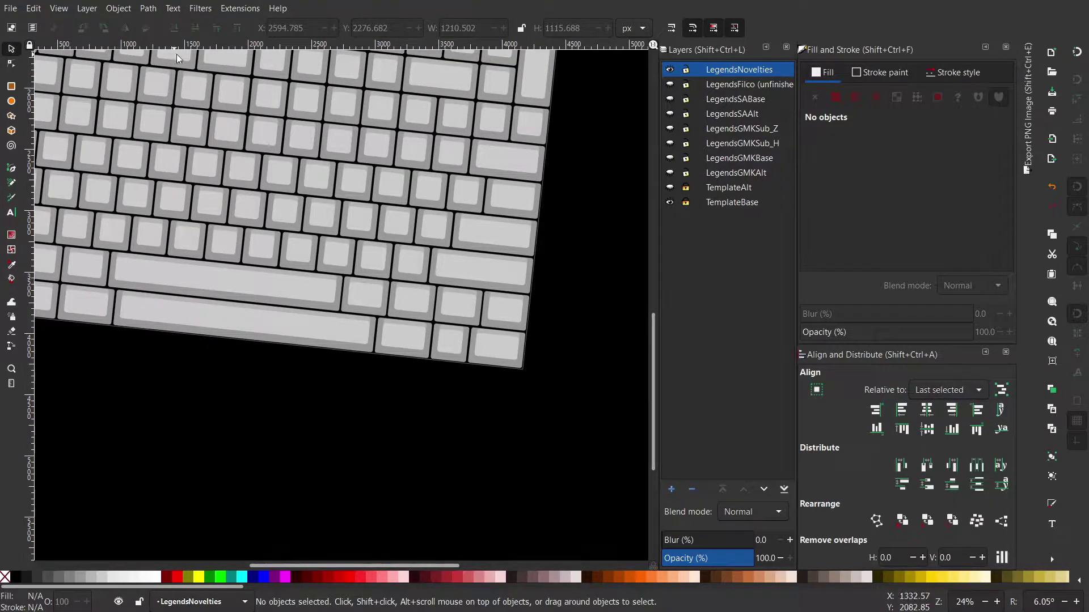
pyautogui.moveTo(528, 224)
pyautogui.keyDown('ctrl'); pyautogui.mouseDown(button='middle')
pyautogui.moveTo(522, 207)
pyautogui.moveTo(545, 235)
pyautogui.mouseUp(button='middle'); pyautogui.keyUp('ctrl')
pyautogui.click(60, 10)
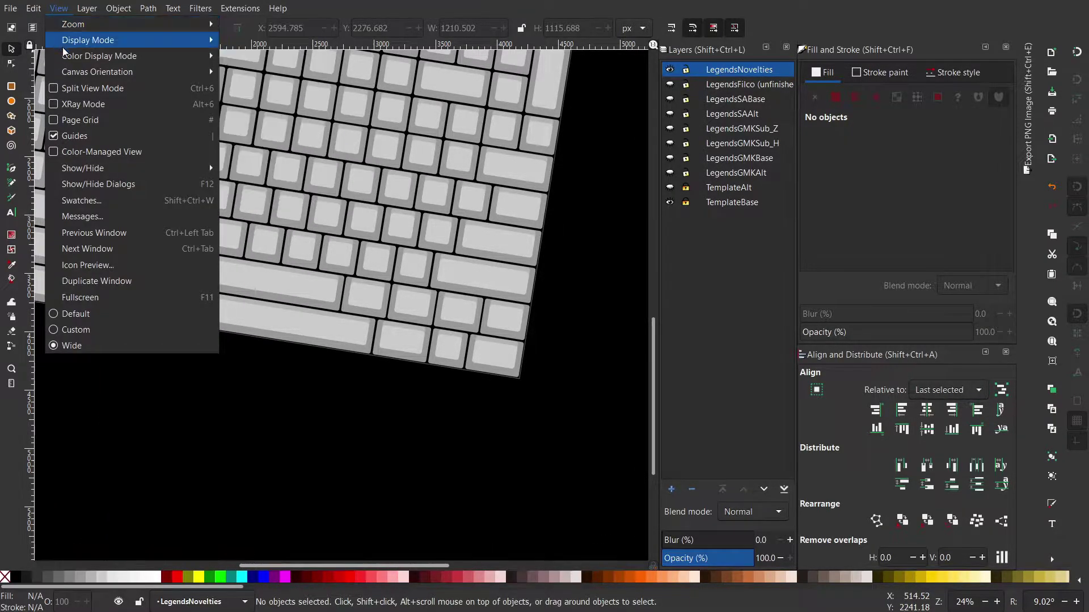
pyautogui.moveTo(95, 74)
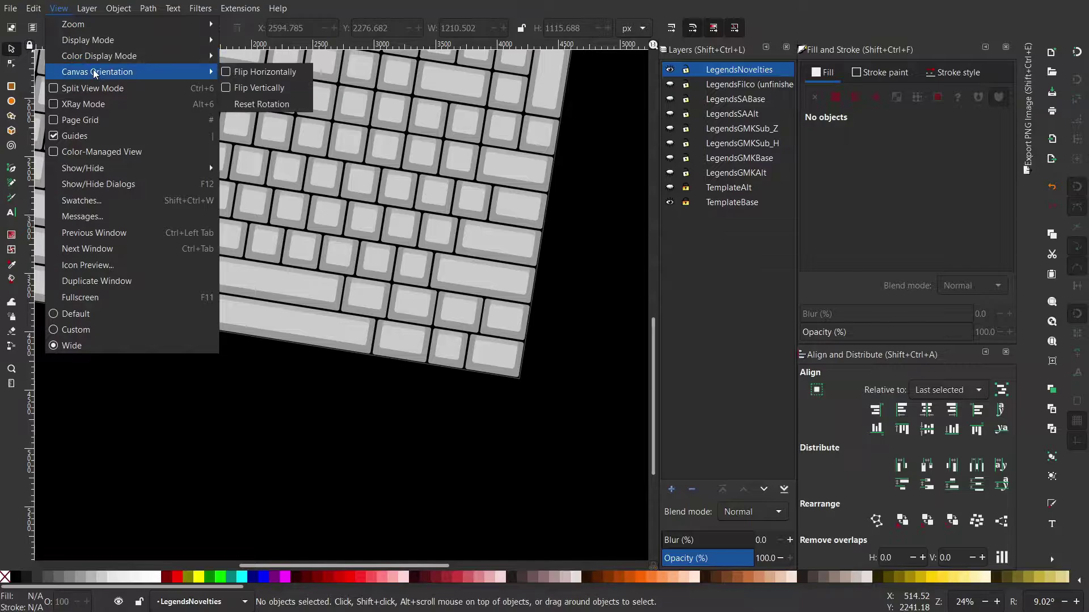
pyautogui.click(269, 106)
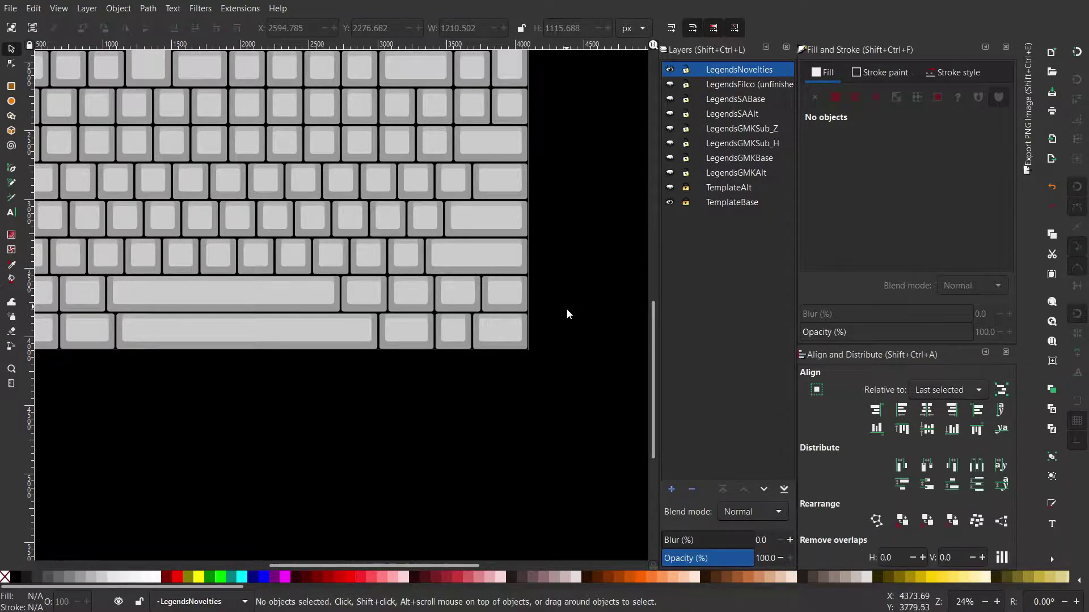
pyautogui.moveTo(576, 280)
pyautogui.mouseDown(button='middle')
pyautogui.moveTo(529, 294)
pyautogui.moveTo(527, 311)
pyautogui.mouseUp(button='middle')
pyautogui.keyDown('ctrl'); pyautogui.scroll(-1, 521, 326); pyautogui.keyUp('ctrl')
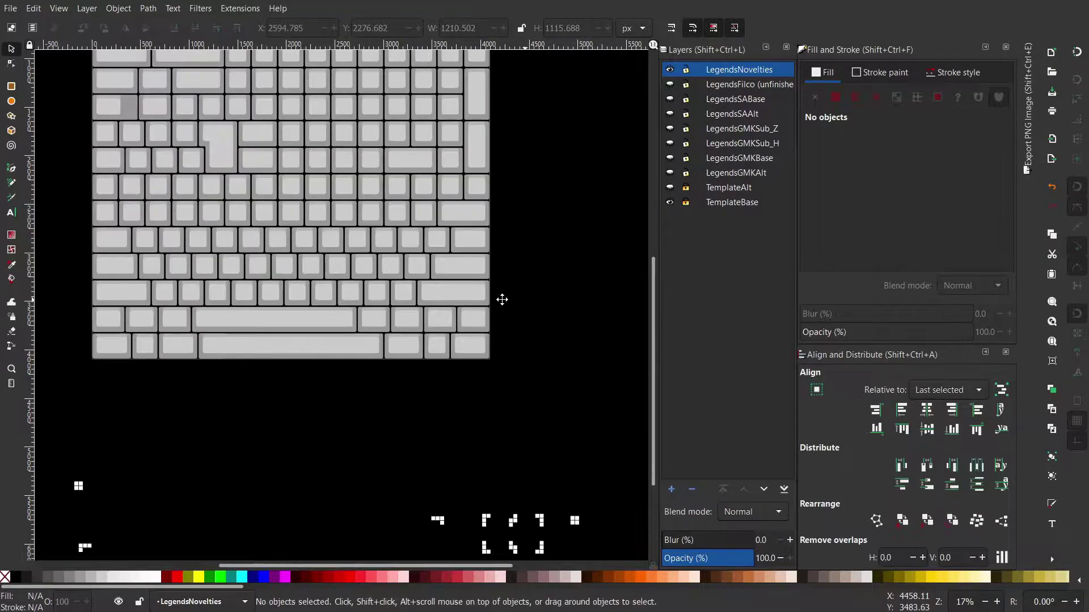
pyautogui.moveTo(502, 356)
pyautogui.mouseDown(button='middle')
pyautogui.moveTo(495, 302)
pyautogui.moveTo(525, 281)
pyautogui.mouseUp(button='middle')
pyautogui.moveTo(406, 314); pyautogui.dragTo(462, 335, button='middle')
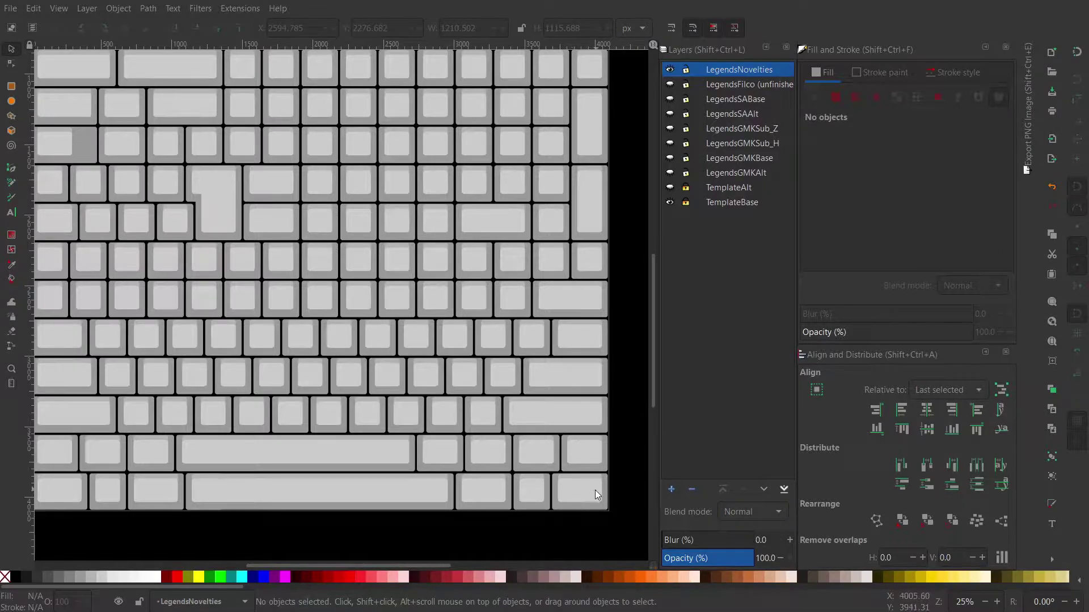
pyautogui.moveTo(595, 490); pyautogui.dragTo(509, 399, button='middle')
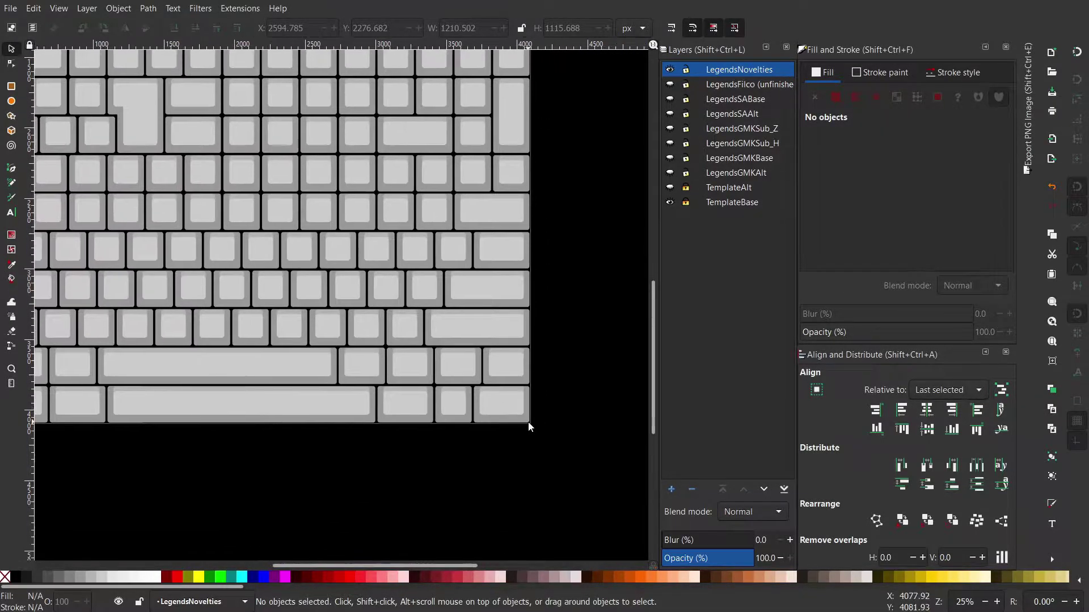
pyautogui.moveTo(574, 299); pyautogui.dragTo(588, 310, button='middle')
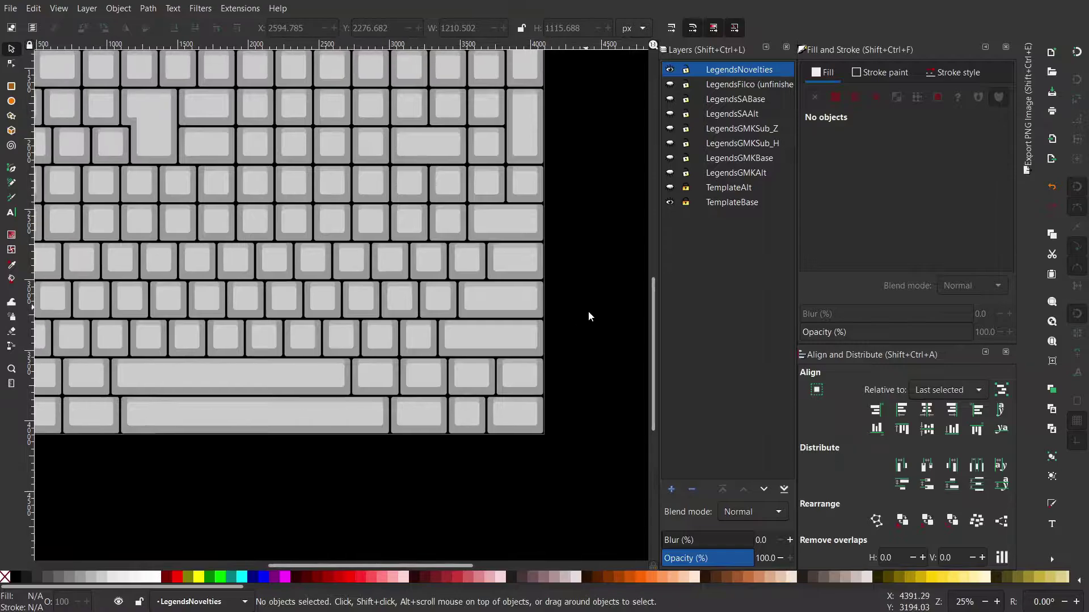
# Unlock the TemplateBase layer and box-select across the blank keycaps.
pyautogui.moveTo(605, 218); pyautogui.dragTo(220, 446)
pyautogui.moveTo(605, 251); pyautogui.dragTo(319, 481)
pyautogui.click(686, 203)
pyautogui.moveTo(613, 287); pyautogui.dragTo(282, 456)
# Try to move the last keycap of the bottom row, undo the move, and clear the selection.
pyautogui.moveTo(506, 473); pyautogui.dragTo(575, 481, button='middle')
pyautogui.keyDown('ctrl'); pyautogui.scroll(2, 526, 423); pyautogui.keyUp('ctrl')
pyautogui.click(577, 430)
pyautogui.moveTo(517, 384); pyautogui.dragTo(606, 441)
pyautogui.hotkey('ctrl', 'z')
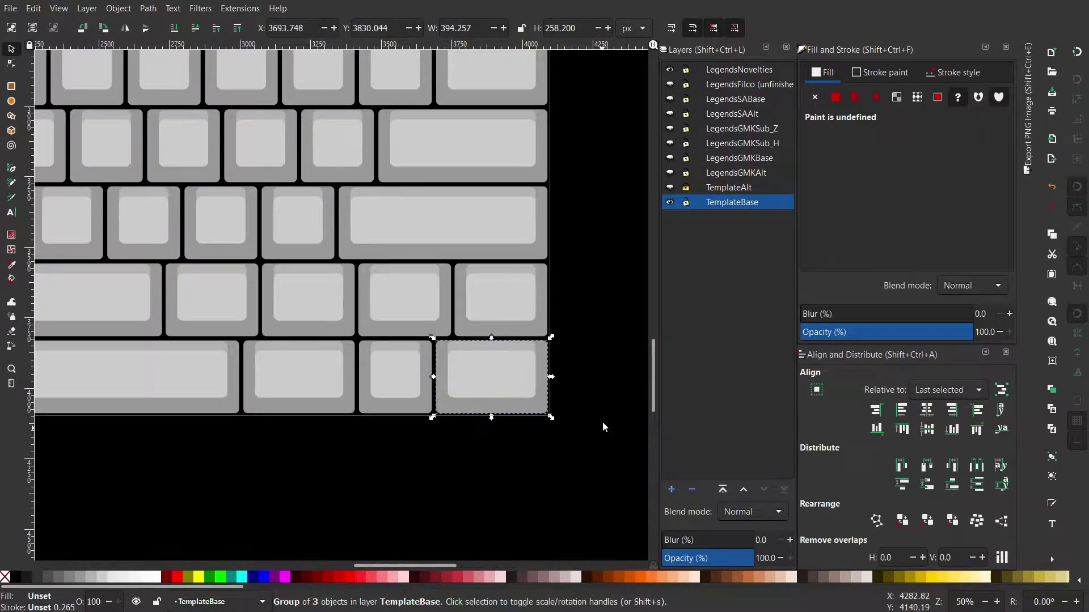
pyautogui.click(597, 424)
pyautogui.scroll(1, 573, 413)
# Select the last bottom-row keycap group, pick out only its cccccc top face within it, and clear the selection.
pyautogui.click(506, 402)
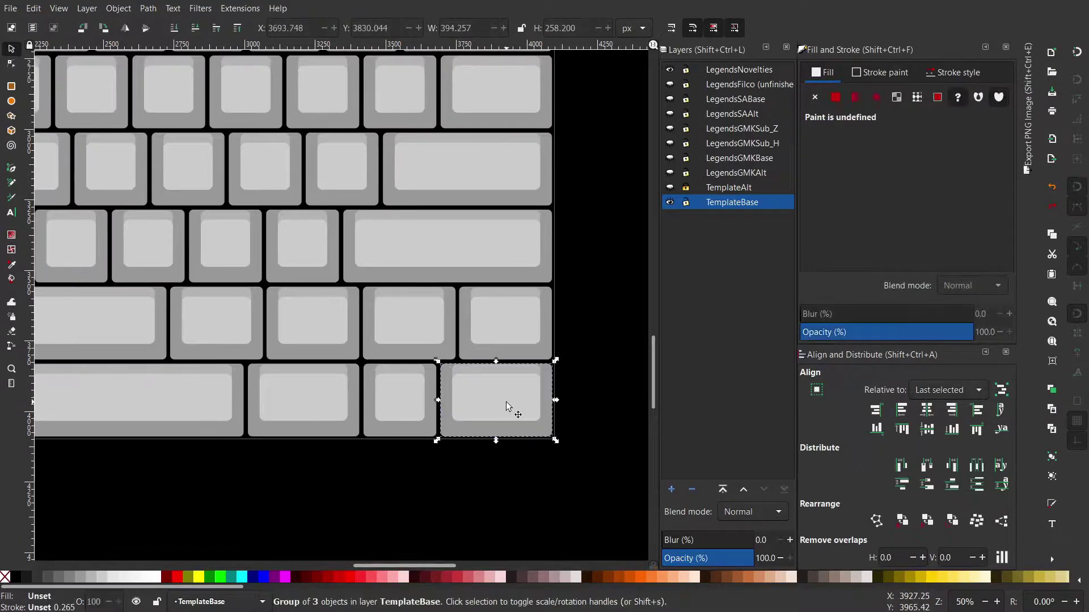
pyautogui.keyDown('ctrl'); pyautogui.click(504, 397); pyautogui.keyUp('ctrl')
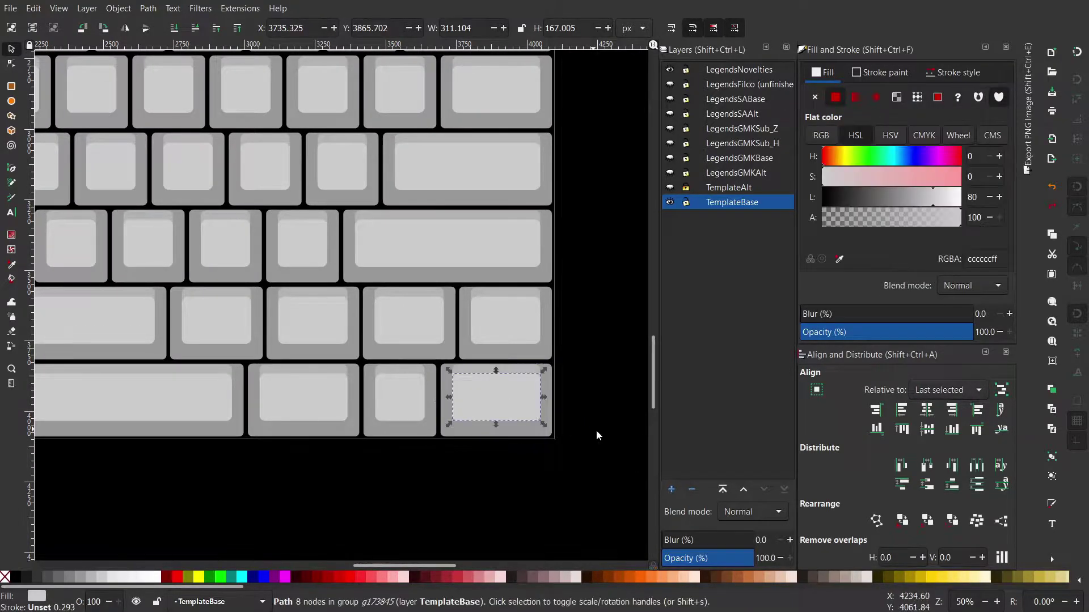
pyautogui.click(596, 435)
pyautogui.scroll(-1, 557, 411)
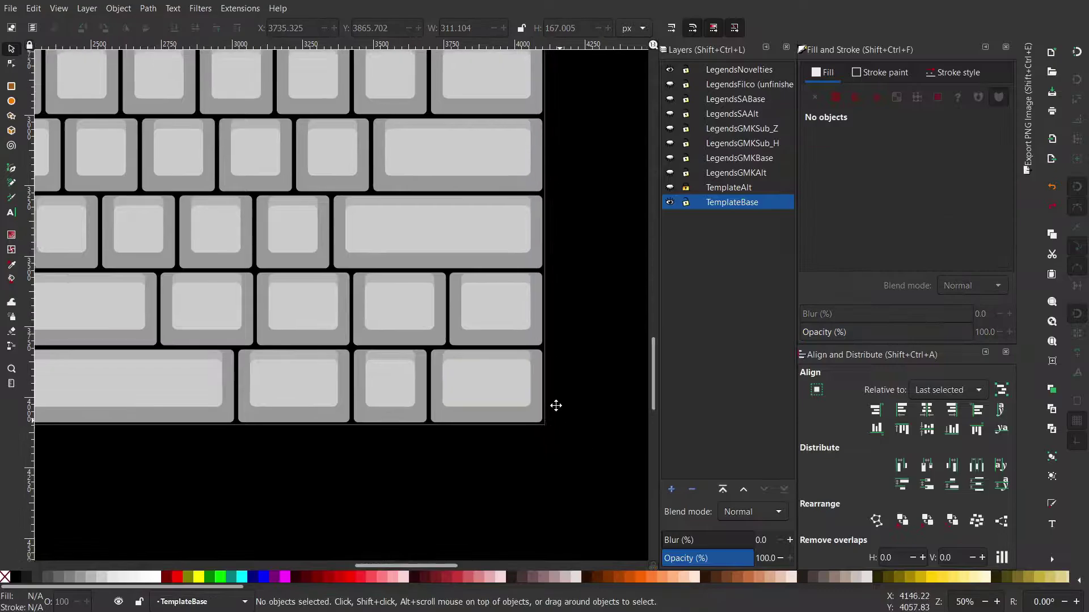
# Select the last bottom-row keycap as a whole group again and clear the selection.
pyautogui.keyDown('ctrl'); pyautogui.scroll(1, 521, 390); pyautogui.keyUp('ctrl')
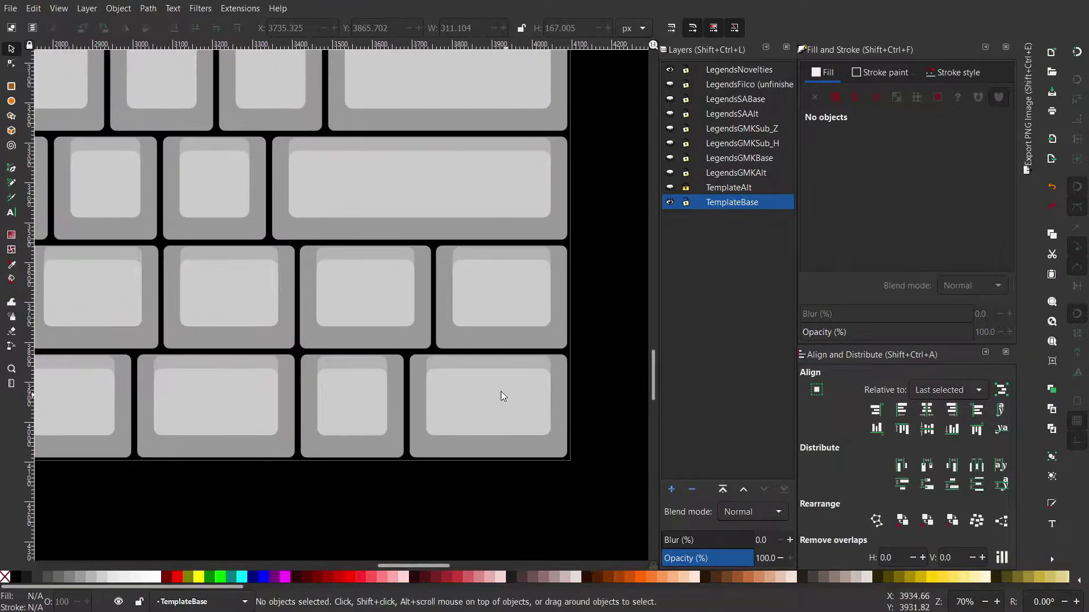
pyautogui.click(496, 374)
pyautogui.scroll(3, 494, 364)
pyautogui.hscroll(-1, 494, 365)
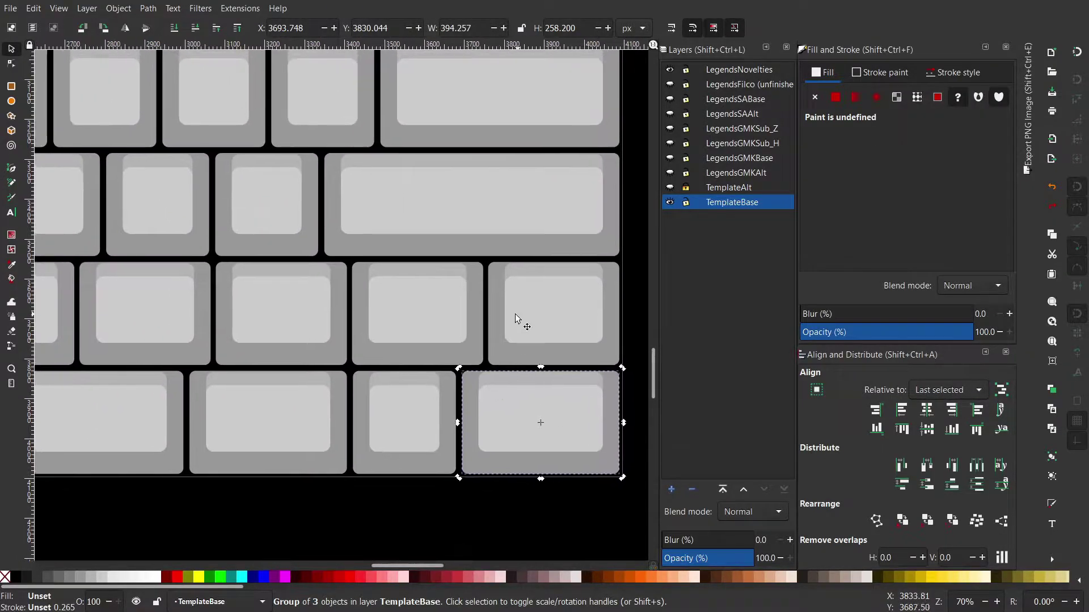
pyautogui.hscroll(1, 596, 363)
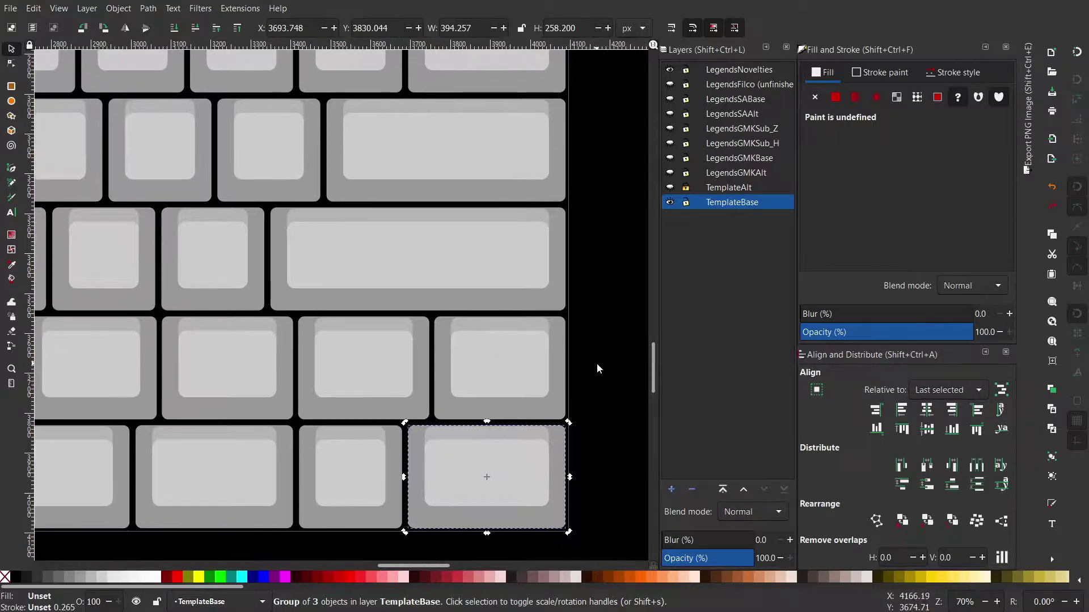
pyautogui.click(597, 363)
pyautogui.scroll(1, 526, 358)
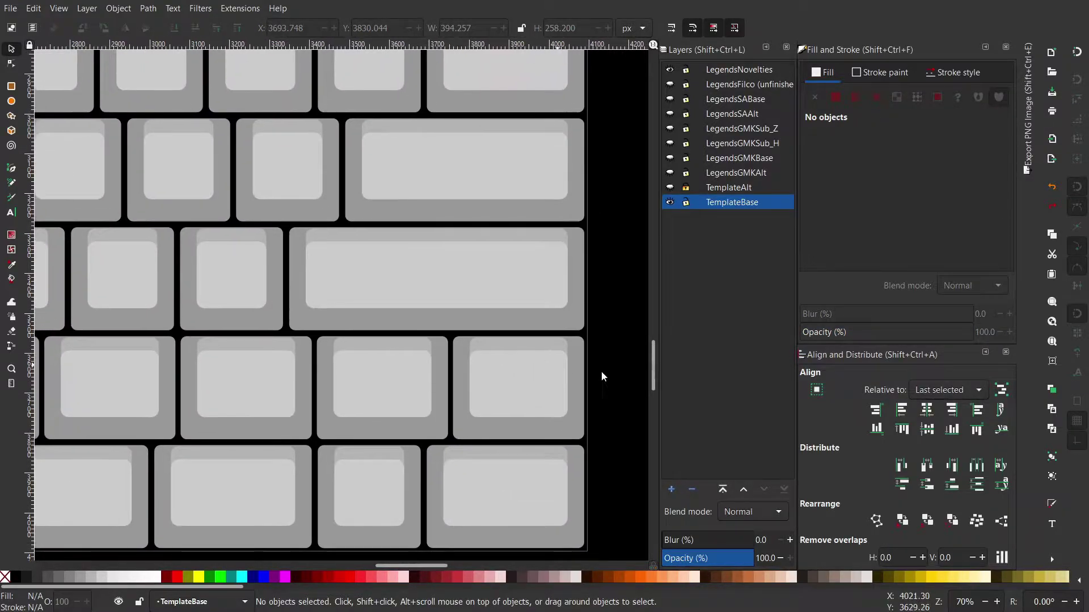
pyautogui.scroll(-1, 588, 362)
pyautogui.hscroll(1, 589, 362)
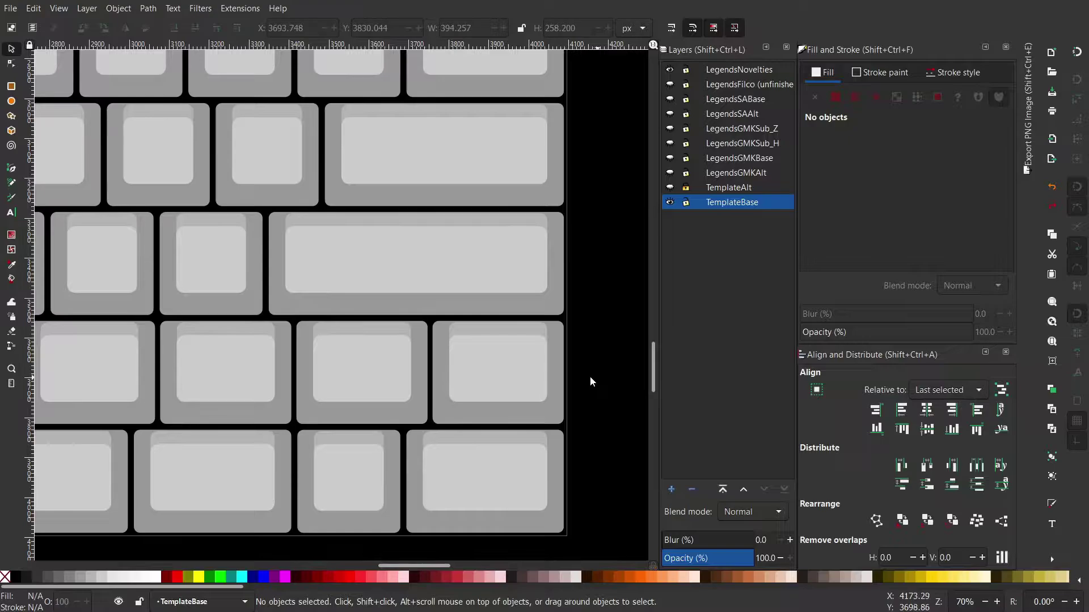
# Select the top face of the 1u keycap beside the right Shift, then its taller b3b3b3 rectangle within the group, and deselect.
pyautogui.moveTo(300, 284); pyautogui.dragTo(504, 387, button='middle')
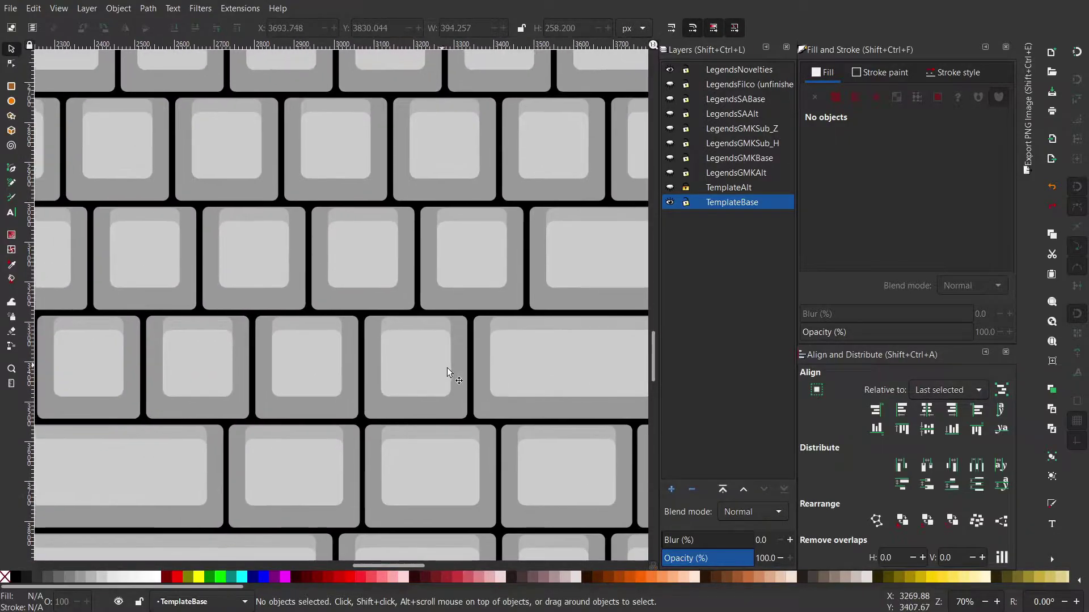
pyautogui.keyDown('ctrl'); pyautogui.click(426, 369); pyautogui.keyUp('ctrl')
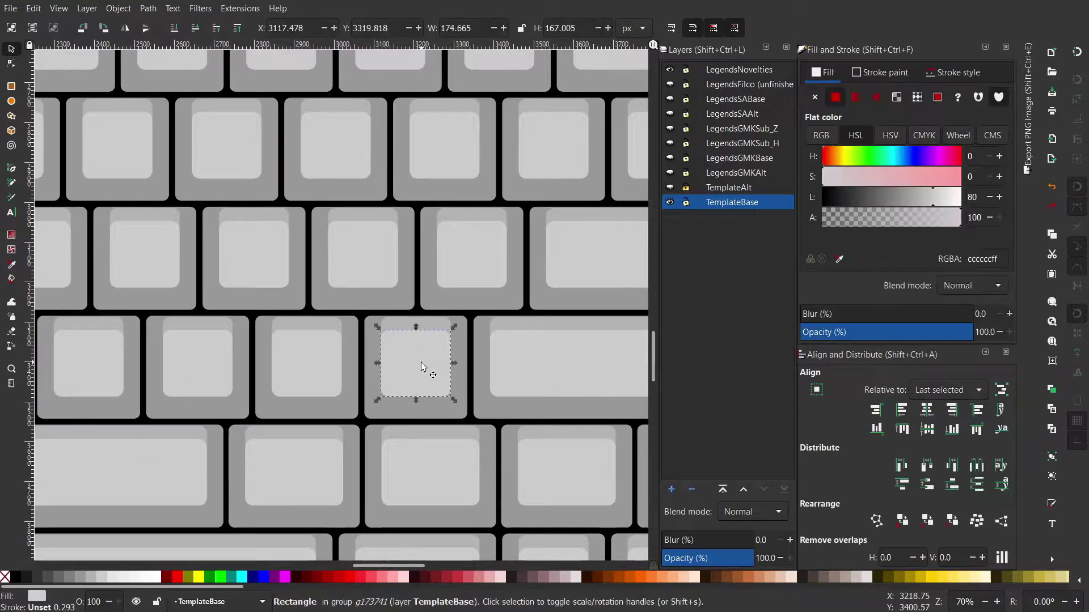
pyautogui.moveTo(509, 345)
pyautogui.mouseDown(button='middle')
pyautogui.moveTo(397, 324)
pyautogui.moveTo(481, 355)
pyautogui.mouseUp(button='middle')
pyautogui.click(417, 321)
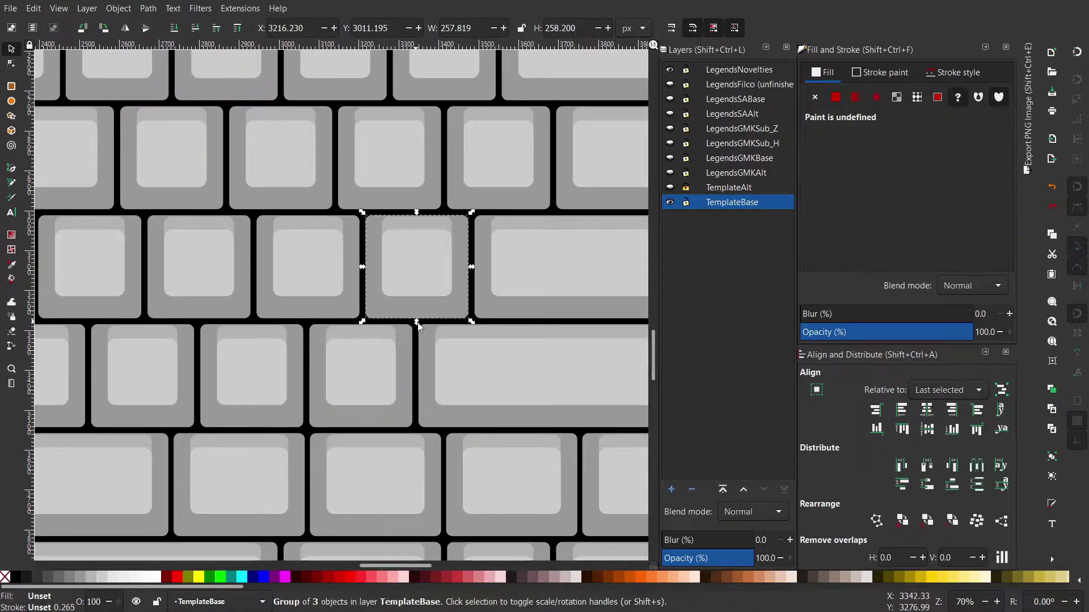
pyautogui.keyDown('ctrl'); pyautogui.click(374, 334); pyautogui.keyUp('ctrl')
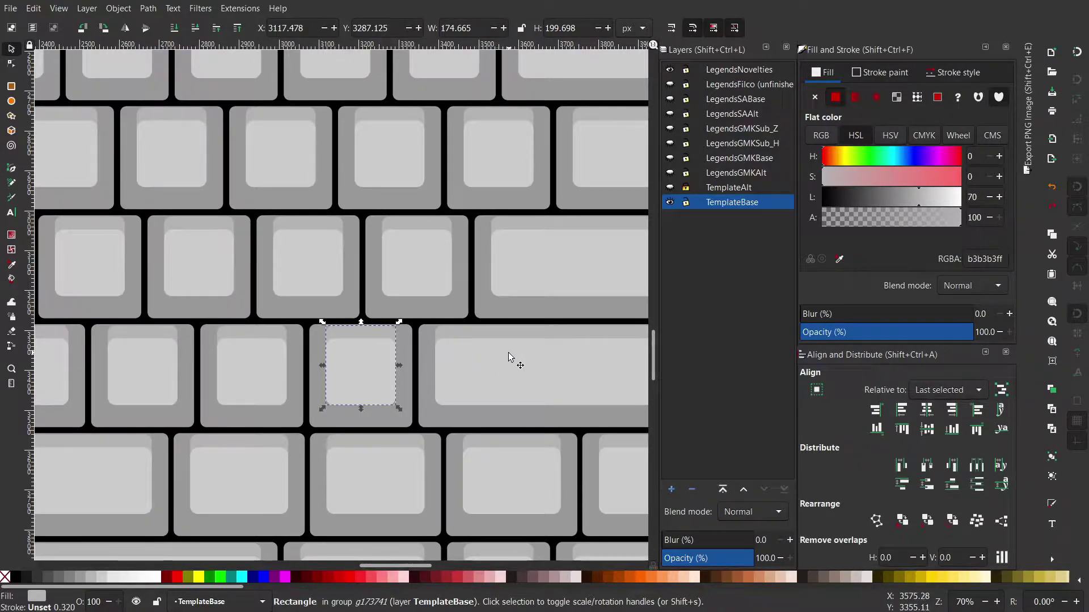
pyautogui.keyDown('ctrl'); pyautogui.scroll(-2, 509, 354); pyautogui.keyUp('ctrl')
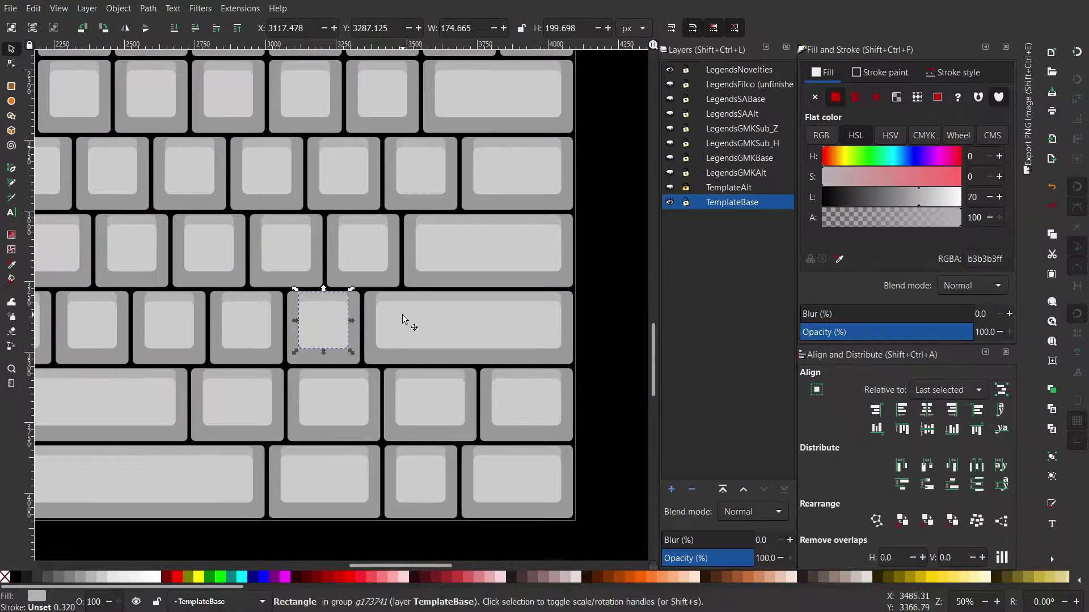
pyautogui.scroll(-1, 510, 315)
pyautogui.scroll(-1, 590, 302)
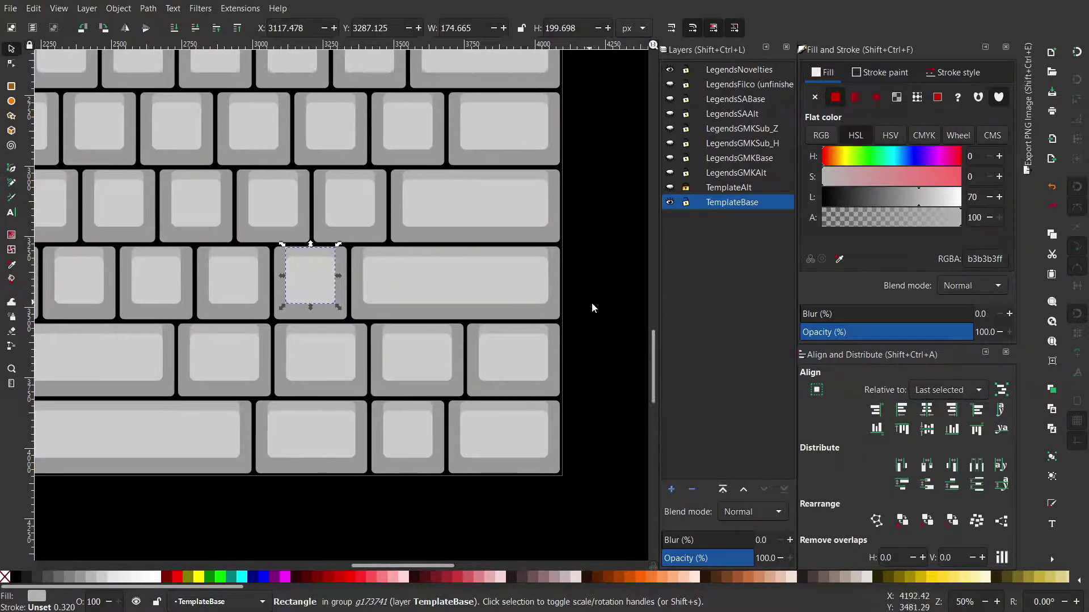
pyautogui.click(560, 417)
# Locate the four-square legend below the keycap template, select it, and clear the selection.
pyautogui.keyDown('ctrl'); pyautogui.scroll(-3, 530, 341); pyautogui.keyUp('ctrl')
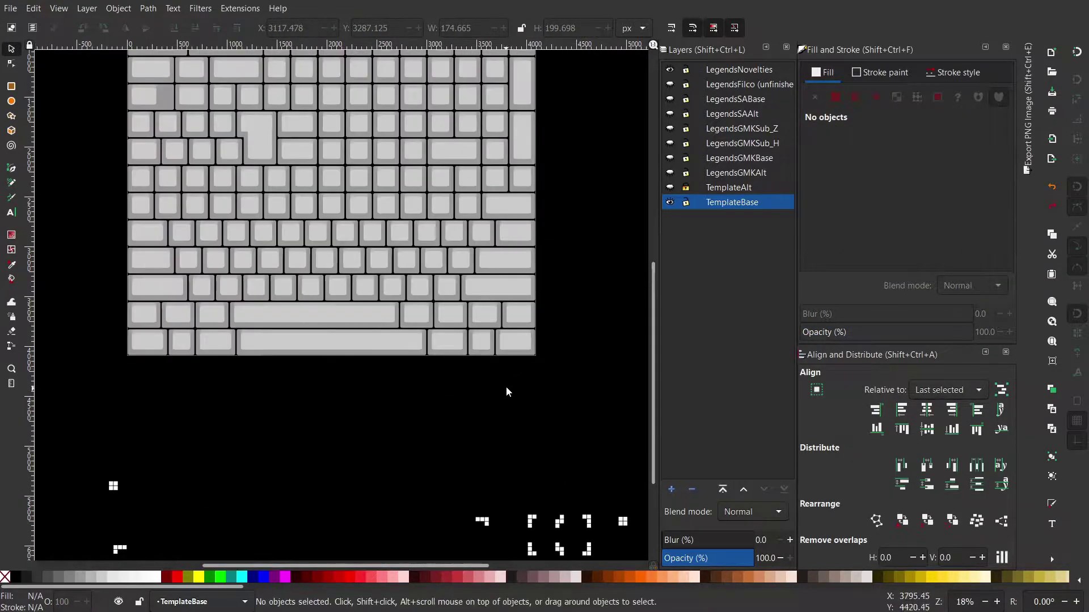
pyautogui.scroll(-2, 431, 357)
pyautogui.keyDown('shift'); pyautogui.hscroll(-4, 329, 374); pyautogui.keyUp('shift')
pyautogui.click(257, 438)
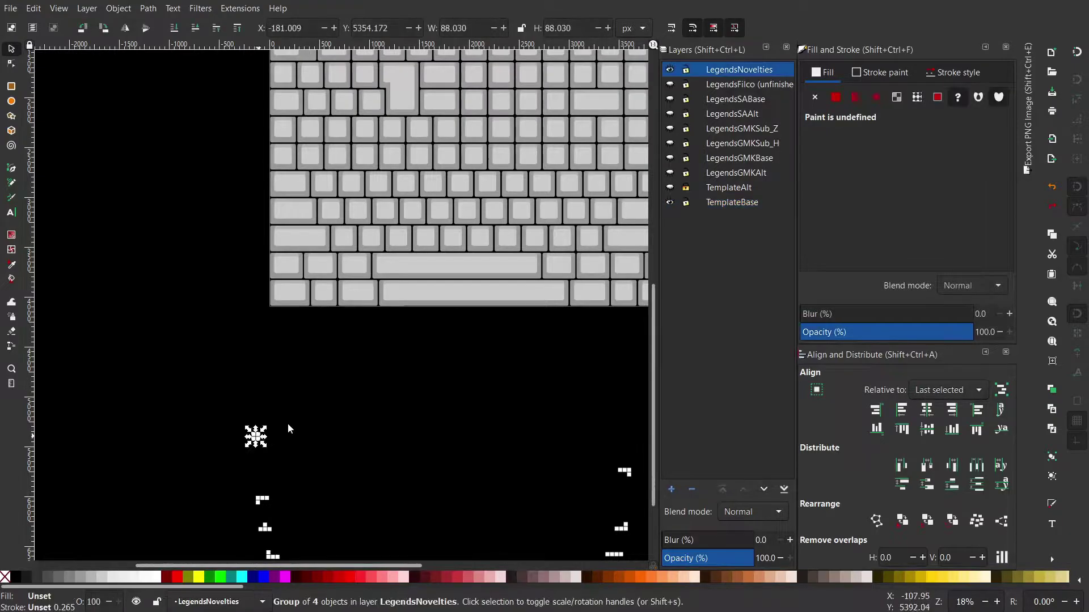
pyautogui.moveTo(343, 255); pyautogui.dragTo(345, 267, button='middle')
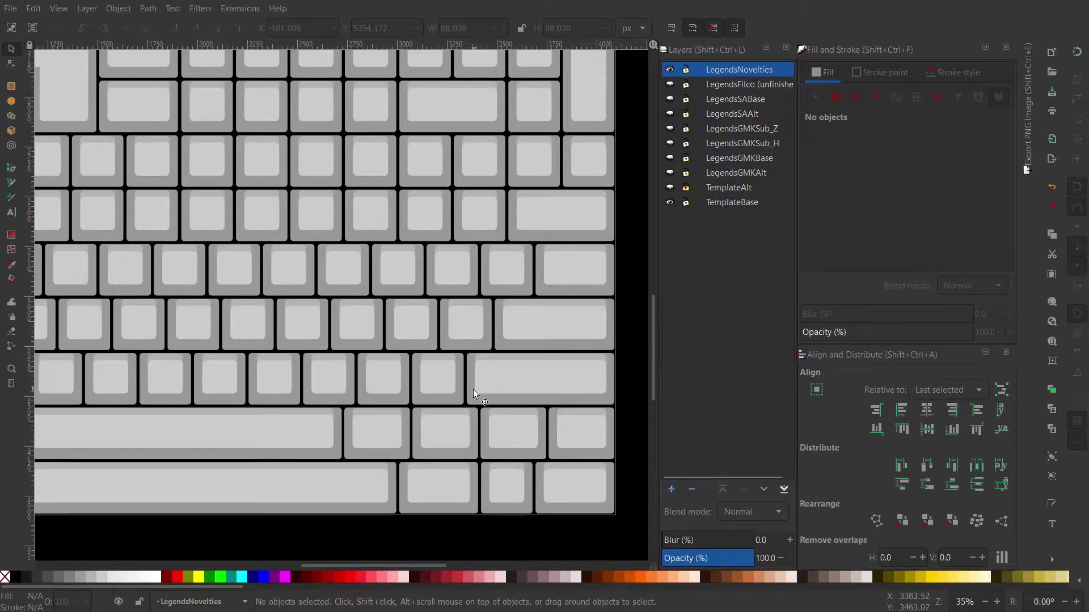
pyautogui.keyDown('ctrl'); pyautogui.scroll(-2, 473, 389); pyautogui.keyUp('ctrl')
pyautogui.keyDown('shift'); pyautogui.hscroll(-4, 396, 407); pyautogui.keyUp('shift')
pyautogui.scroll(-2, 236, 522)
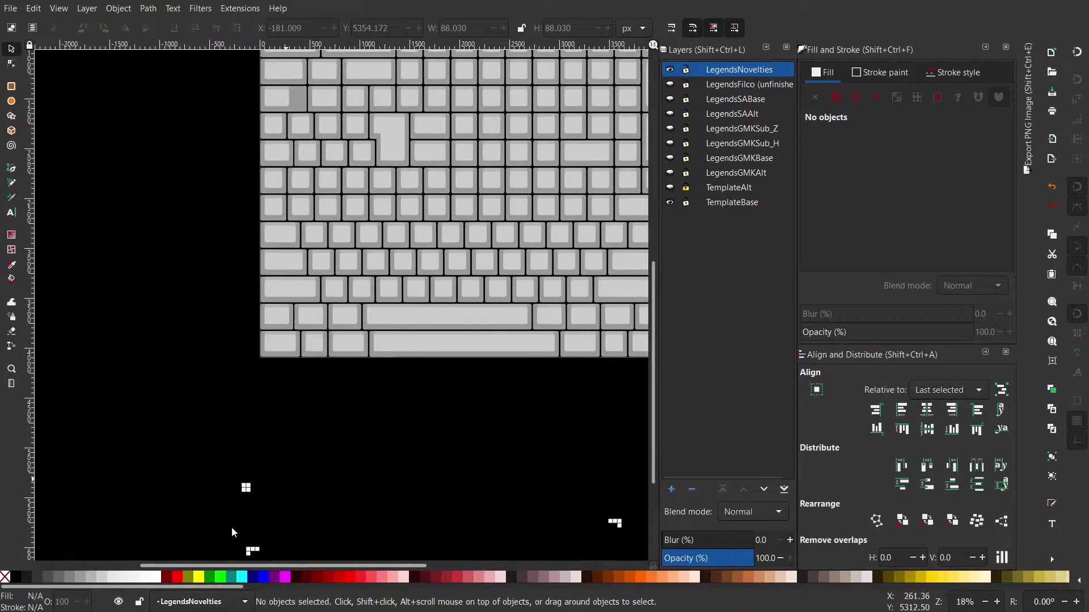
# Select the four-square legend and add both top rectangles of the 1u keycap at the start of the number row.
pyautogui.click(245, 495)
pyautogui.moveTo(352, 279); pyautogui.dragTo(404, 373, button='middle')
pyautogui.scroll(2, 403, 373)
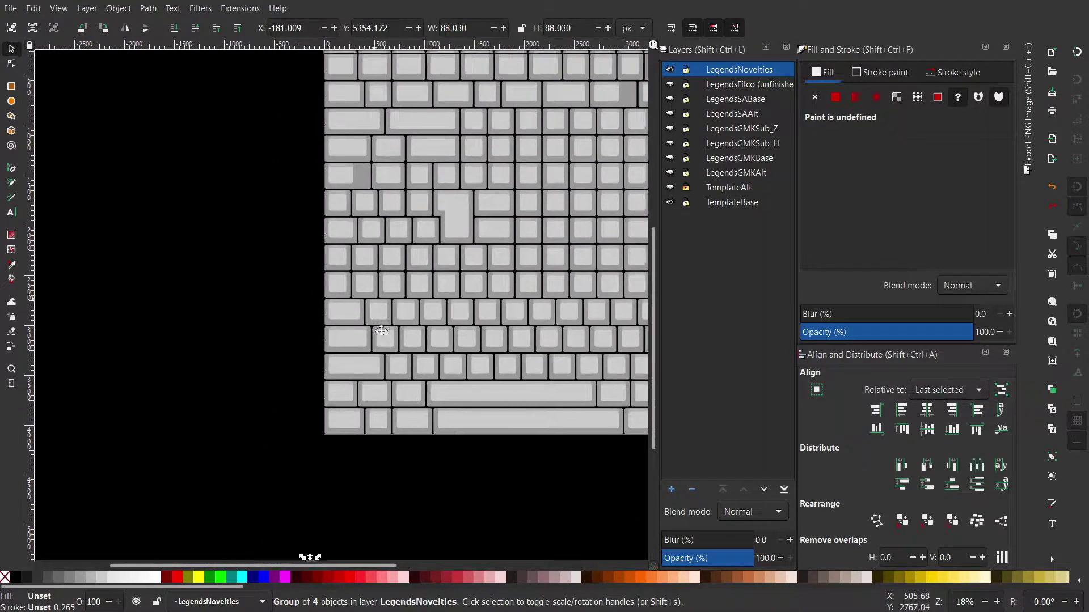
pyautogui.keyDown('ctrl'); pyautogui.scroll(2, 351, 312); pyautogui.keyUp('ctrl')
pyautogui.keyDown('shift'); pyautogui.hscroll(1, 401, 330); pyautogui.keyUp('shift')
pyautogui.keyDown('shift'); pyautogui.hscroll(1, 401, 330); pyautogui.keyUp('shift')
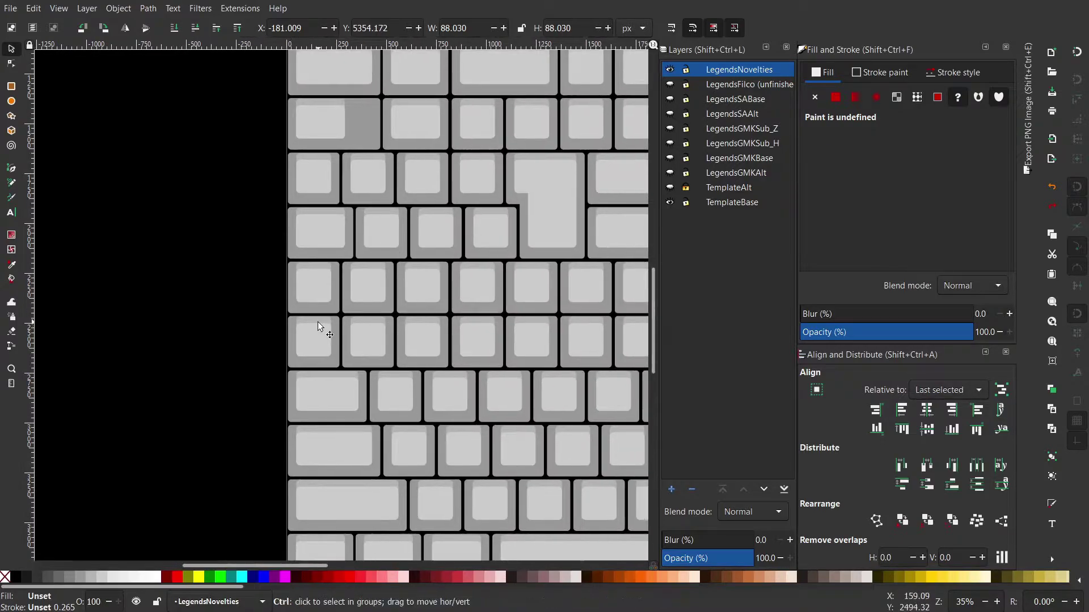
pyautogui.keyDown('ctrl'); pyautogui.scroll(1, 319, 328); pyautogui.keyUp('ctrl')
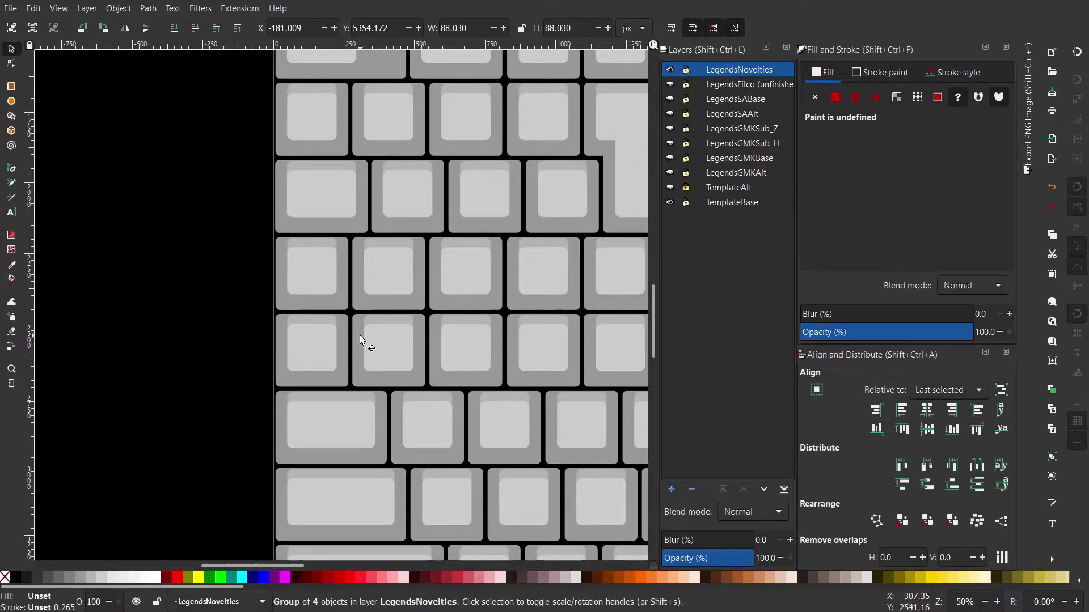
pyautogui.press('ctrl')
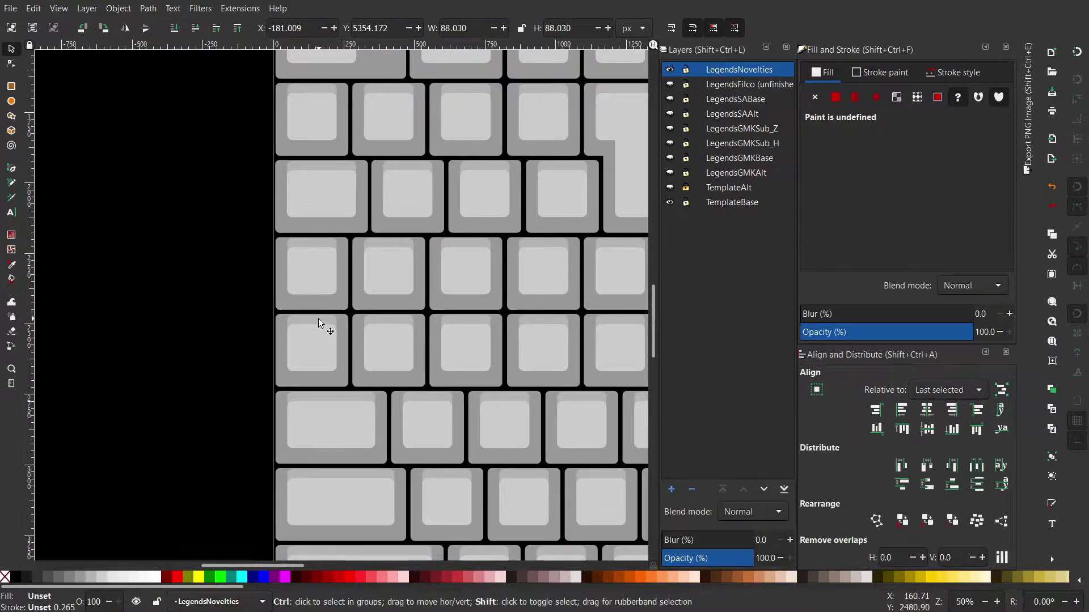
pyautogui.keyDown('ctrl'); pyautogui.keyDown('shift'); pyautogui.click(316, 324); pyautogui.keyUp('shift'); pyautogui.keyUp('ctrl')
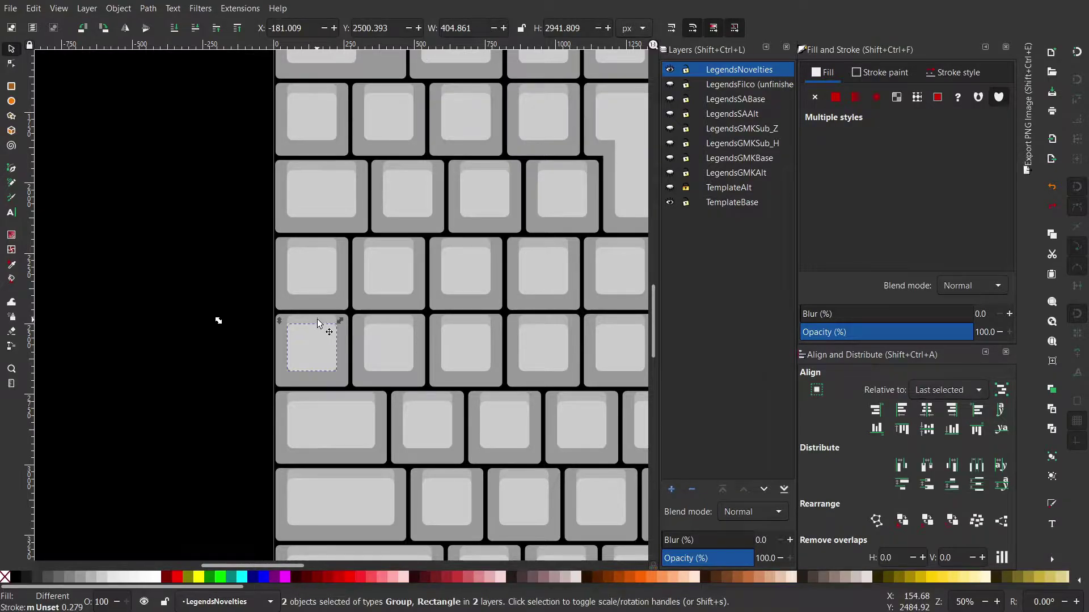
pyautogui.keyDown('ctrl'); pyautogui.keyDown('shift'); pyautogui.click(317, 321); pyautogui.keyUp('shift'); pyautogui.keyUp('ctrl')
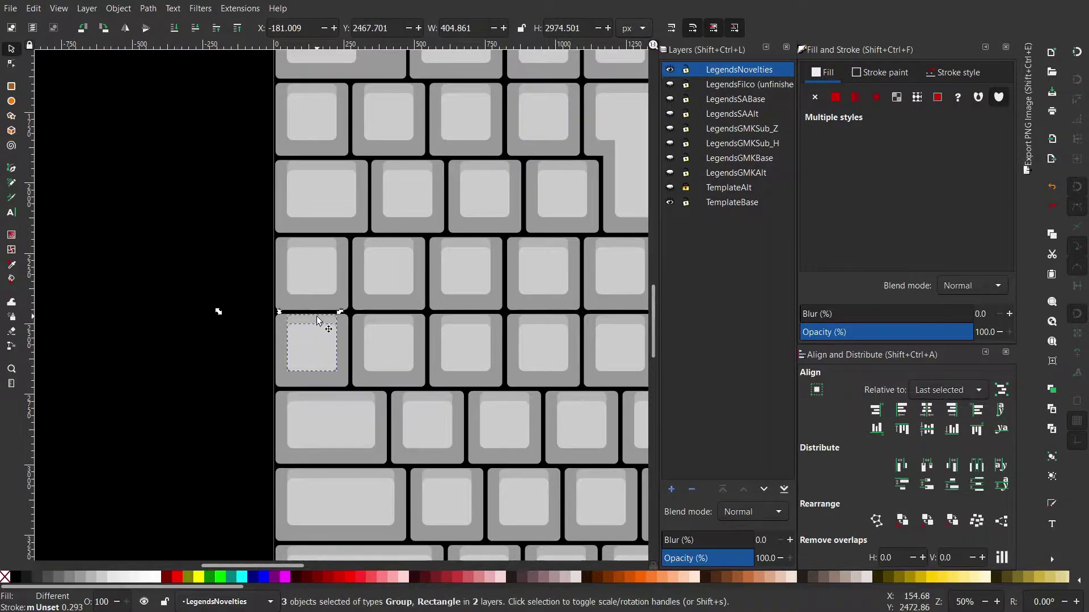
# Try to move the number row's first keycap group sideways, undo the move, and clear the selection.
pyautogui.keyDown('ctrl'); pyautogui.moveTo(283, 352); pyautogui.dragTo(322, 370); pyautogui.keyUp('ctrl')
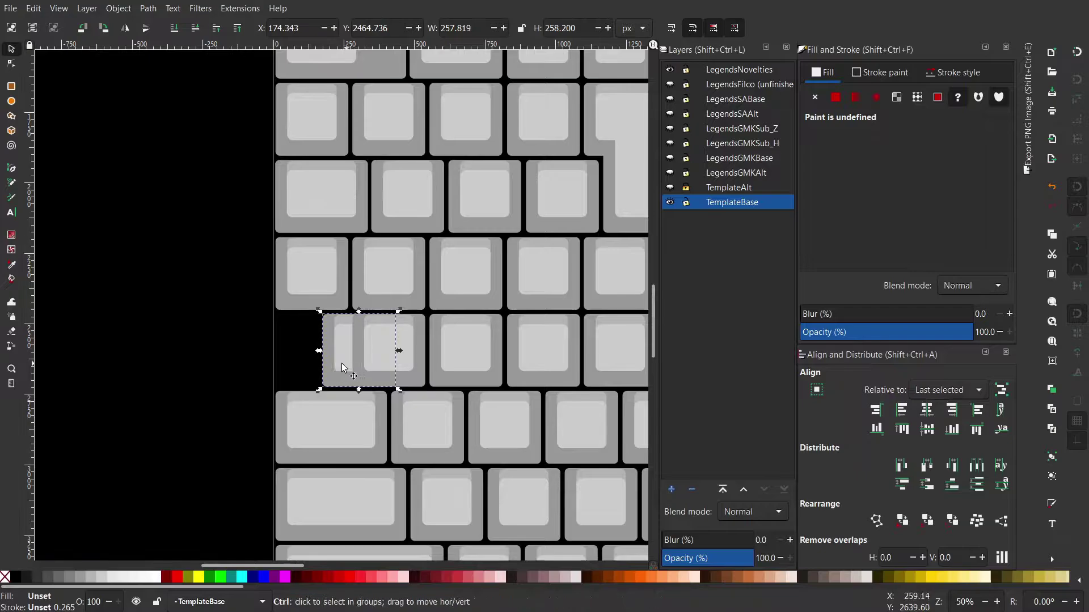
pyautogui.hotkey('ctrl', 'z')
pyautogui.click(214, 366)
# Select the four-square legend and add only the taller top rectangle of the number row's first keycap to the selection.
pyautogui.moveTo(309, 388); pyautogui.dragTo(334, 249, button='middle')
pyautogui.keyDown('ctrl'); pyautogui.scroll(-2, 345, 318); pyautogui.keyUp('ctrl')
pyautogui.click(307, 502)
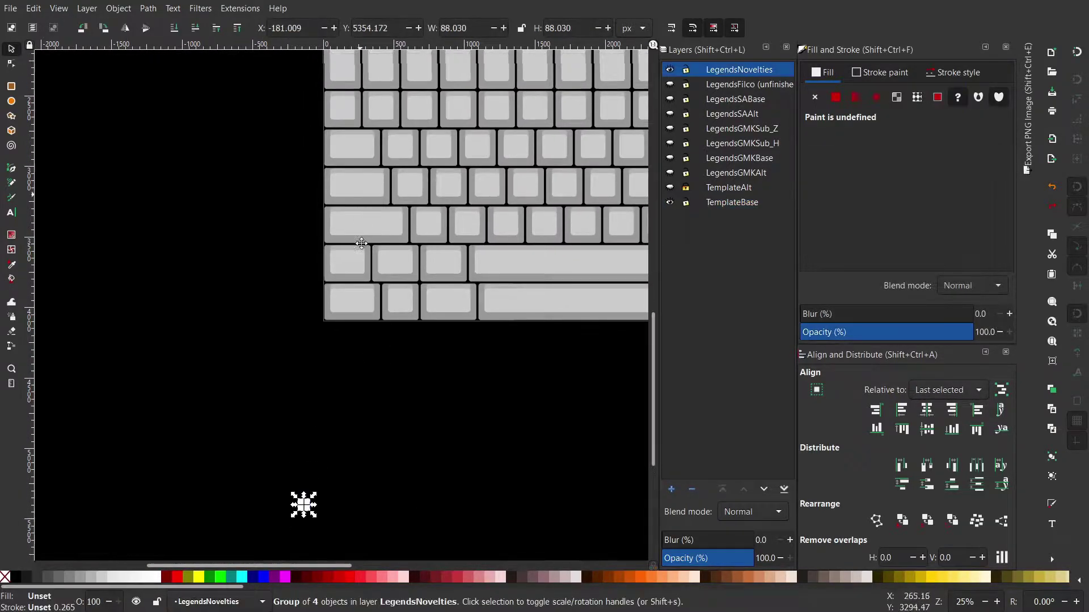
pyautogui.keyDown('ctrl'); pyautogui.scroll(4, 358, 335); pyautogui.keyUp('ctrl')
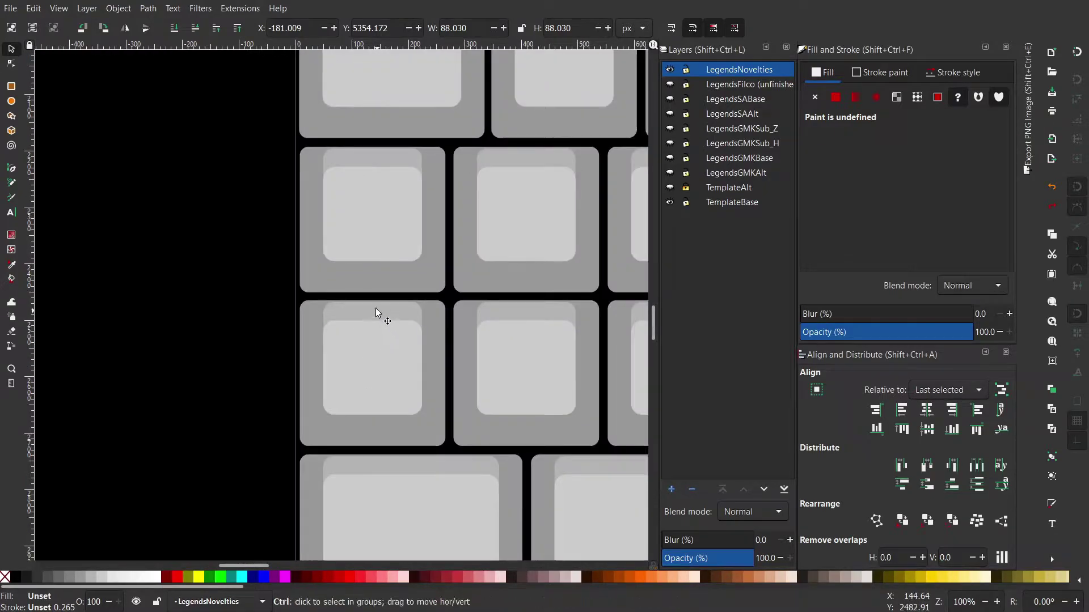
pyautogui.keyDown('ctrl'); pyautogui.keyDown('shift'); pyautogui.click(375, 310); pyautogui.keyUp('shift'); pyautogui.keyUp('ctrl')
pyautogui.keyDown('ctrl'); pyautogui.scroll(-2, 448, 329); pyautogui.keyUp('ctrl')
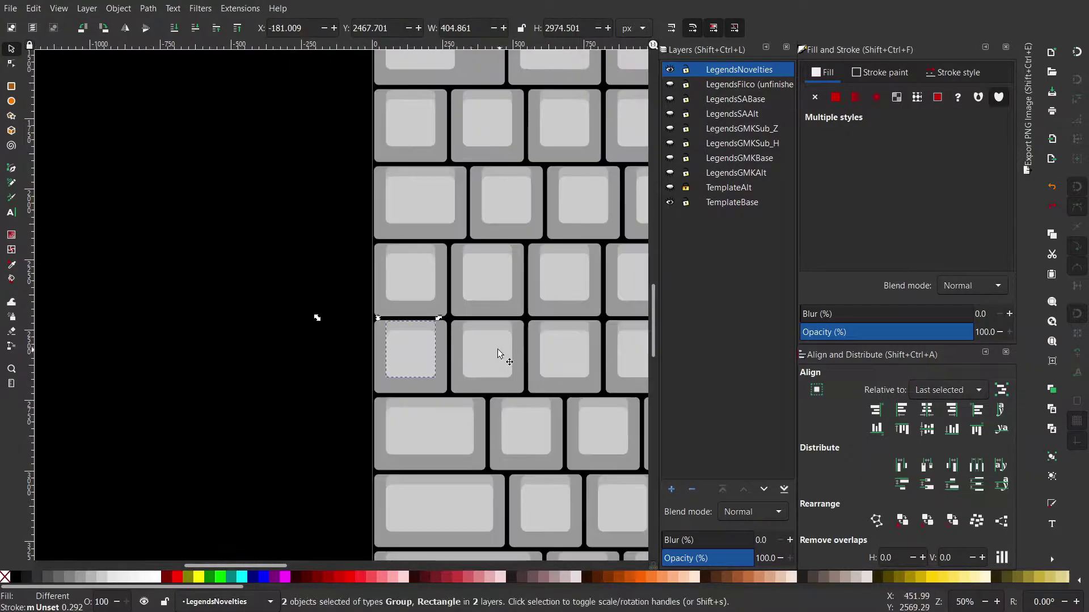
pyautogui.keyDown('ctrl'); pyautogui.scroll(-2, 420, 357); pyautogui.keyUp('ctrl')
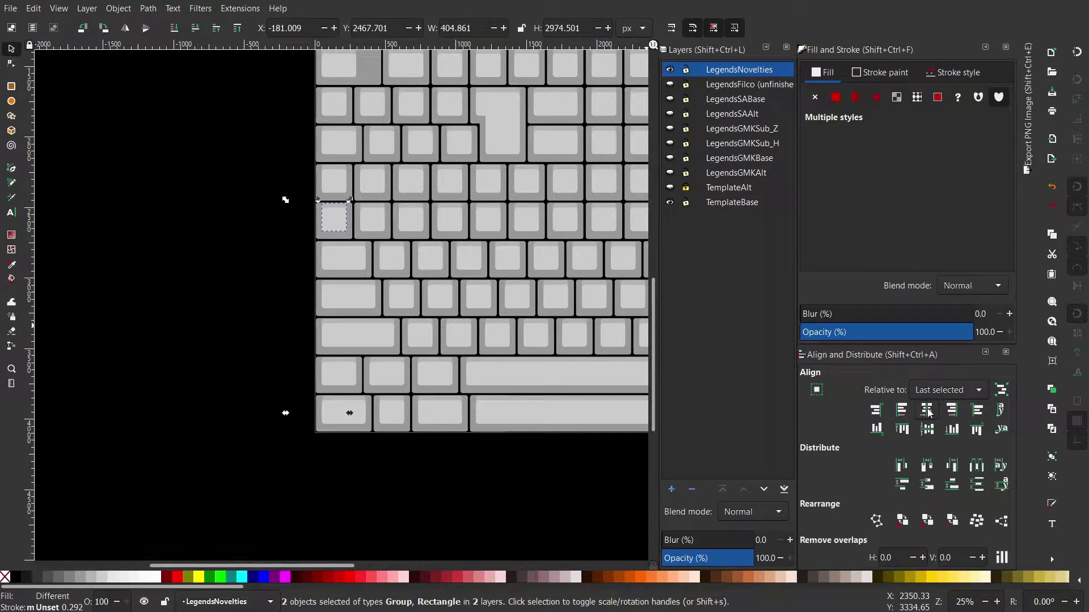
# Centre the four-square legend horizontally and vertically on the keycap's top rectangle, relative to the last selected object, and deselect.
pyautogui.click(928, 410)
pyautogui.click(927, 430)
pyautogui.moveTo(274, 283); pyautogui.dragTo(321, 342, button='middle')
pyautogui.click(311, 332)
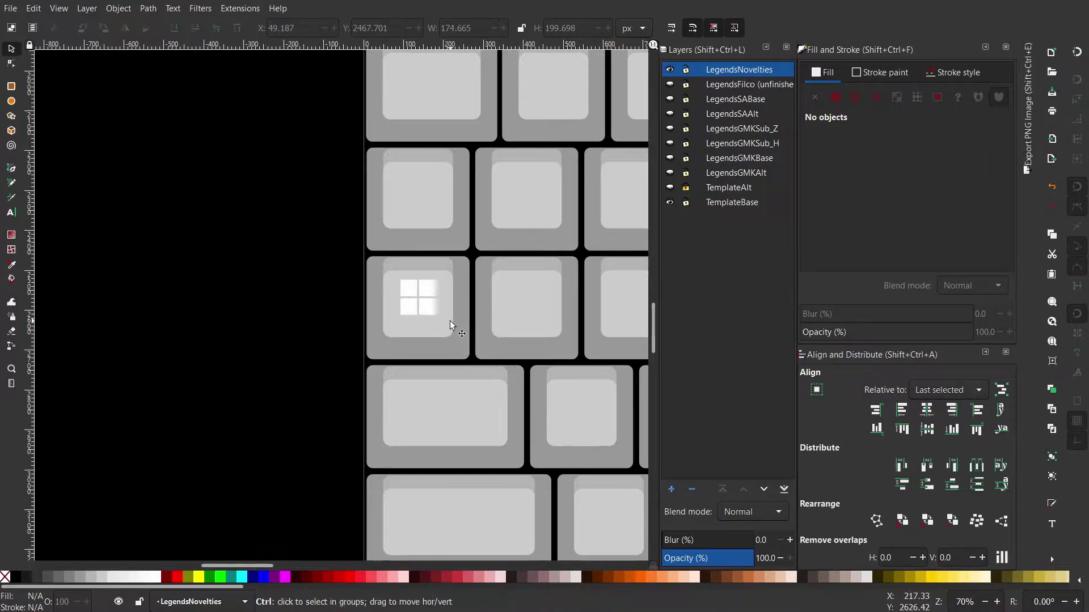
# Show the LegendsGMKBase layer over the template and lock it against editing.
pyautogui.keyDown('ctrl'); pyautogui.scroll(-2, 450, 328); pyautogui.keyUp('ctrl')
pyautogui.keyDown('ctrl'); pyautogui.scroll(-2, 508, 328); pyautogui.keyUp('ctrl')
pyautogui.keyDown('shift'); pyautogui.hscroll(3, 429, 310); pyautogui.keyUp('shift')
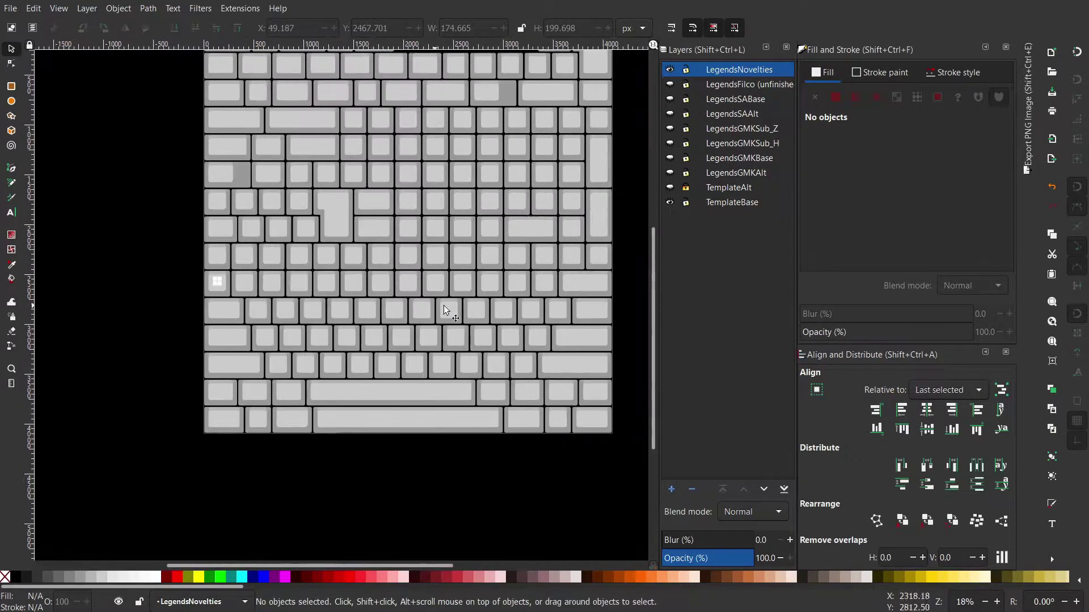
pyautogui.scroll(1, 494, 292)
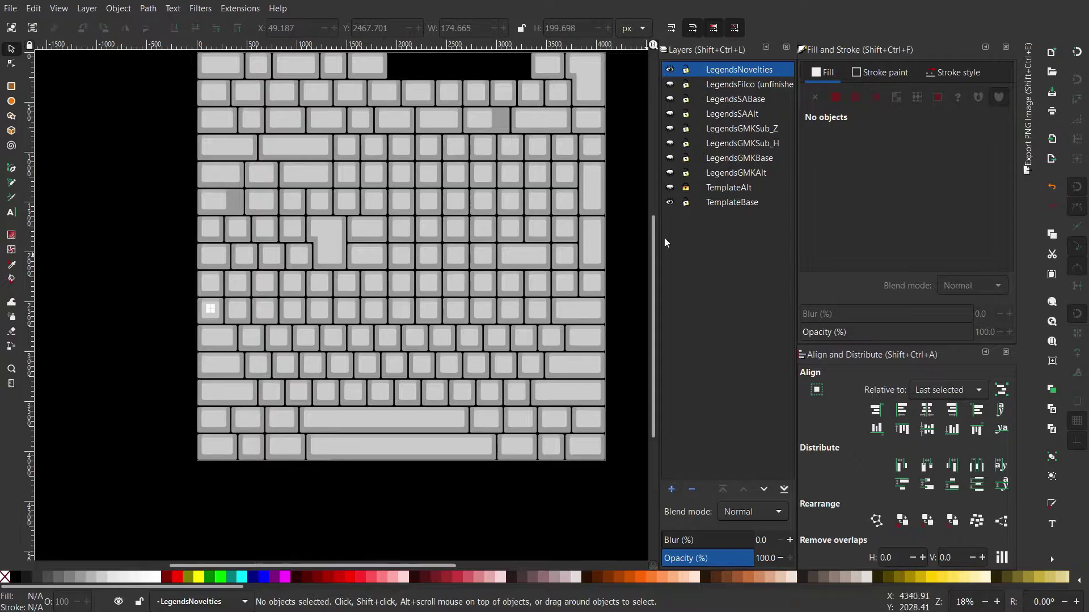
pyautogui.click(670, 158)
pyautogui.hscroll(1, 492, 255)
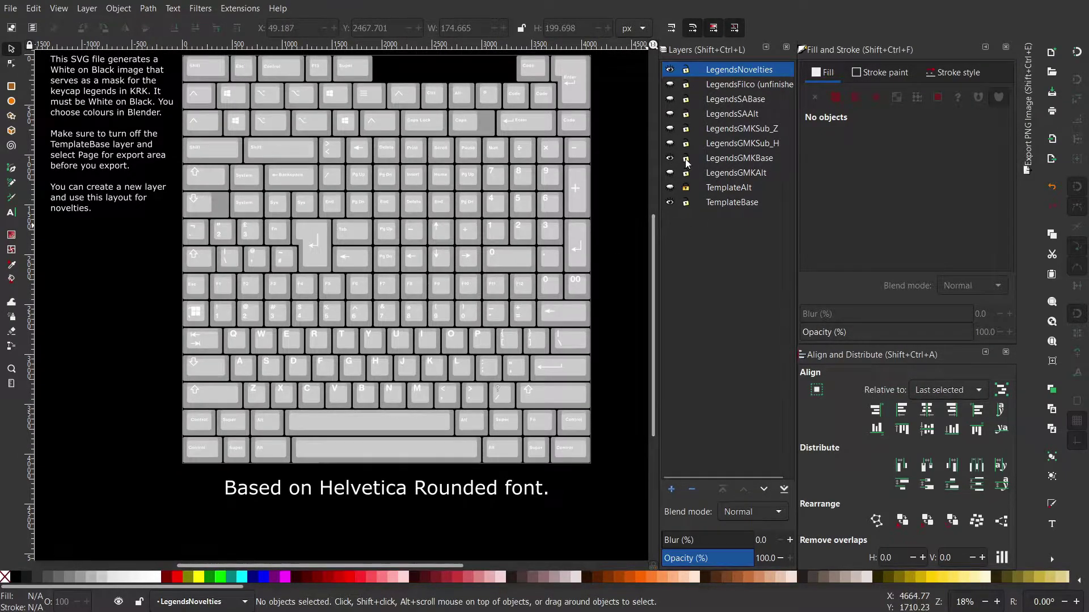
pyautogui.moveTo(480, 231); pyautogui.dragTo(605, 304)
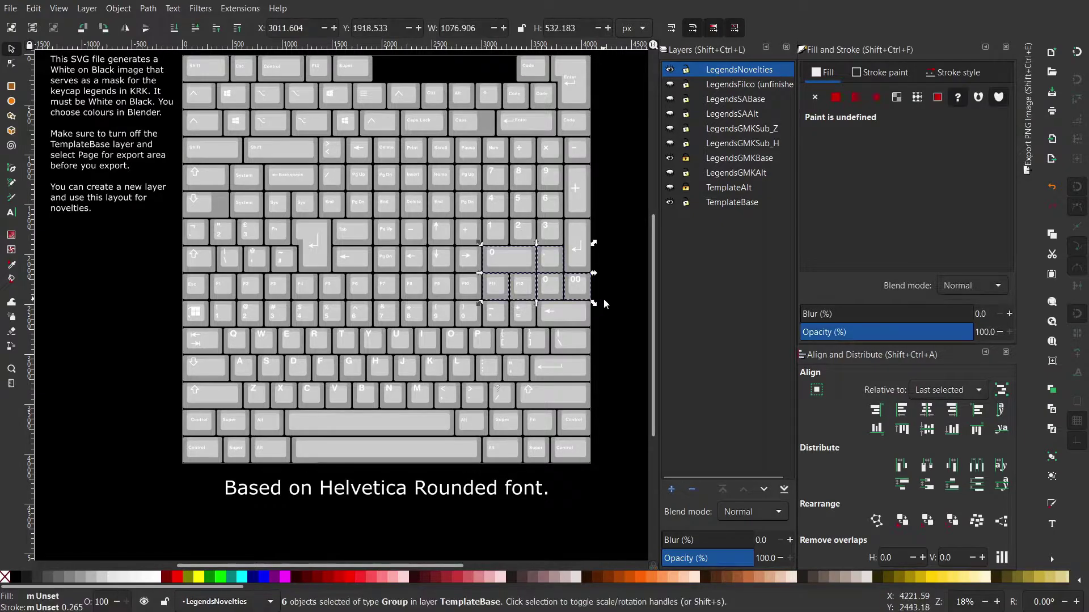
pyautogui.click(617, 304)
pyautogui.moveTo(610, 298); pyautogui.dragTo(584, 299, button='middle')
pyautogui.keyDown('ctrl'); pyautogui.scroll(2, 556, 312); pyautogui.keyUp('ctrl')
pyautogui.click(485, 308)
pyautogui.click(583, 299)
pyautogui.keyDown('ctrl'); pyautogui.scroll(-3, 520, 342); pyautogui.keyUp('ctrl')
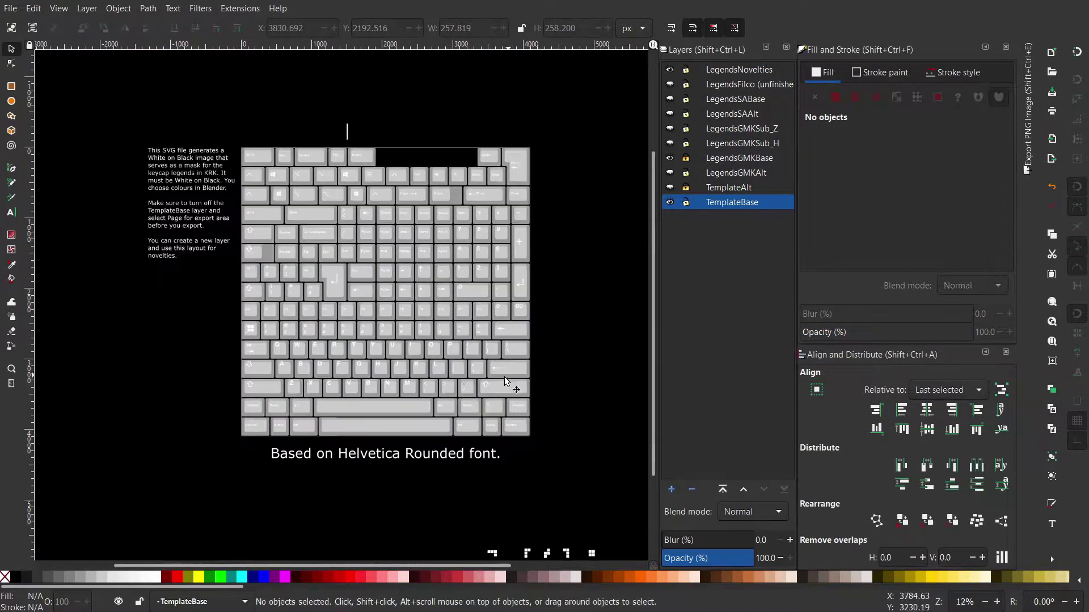
# Hide the LegendsGMKBase layer and select the four-square legend parked below the template, beside the six-legend cluster.
pyautogui.moveTo(516, 419); pyautogui.dragTo(554, 344, button='middle')
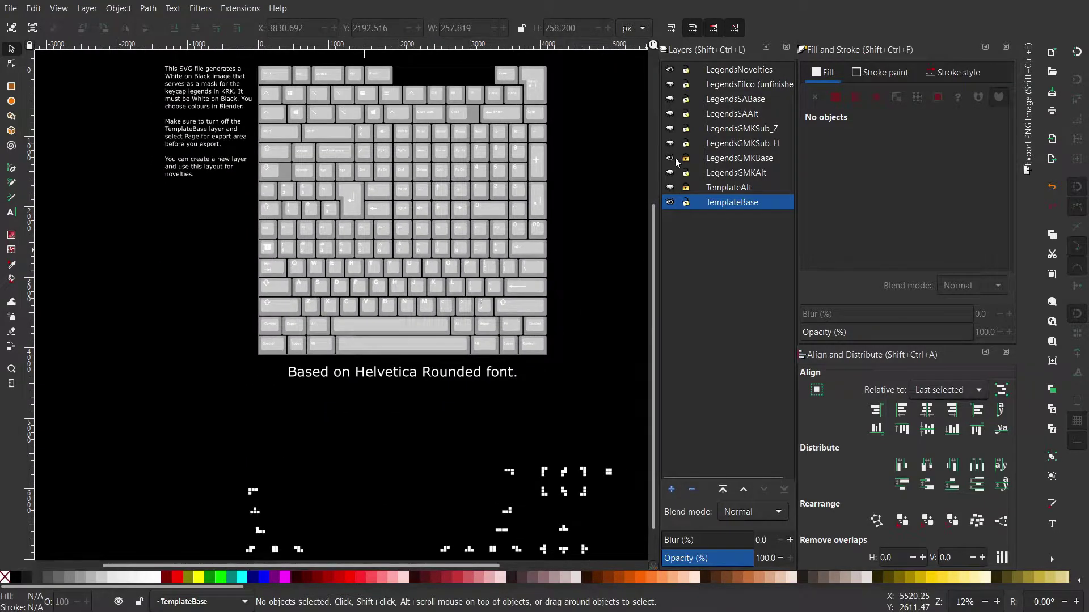
pyautogui.click(671, 159)
pyautogui.scroll(-3, 584, 397)
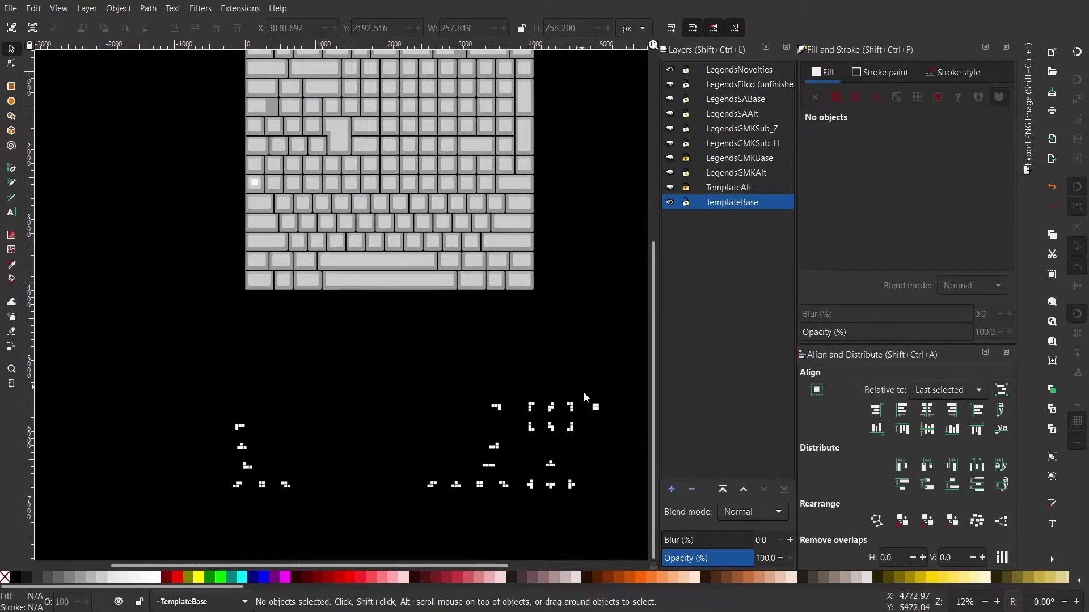
pyautogui.moveTo(568, 375); pyautogui.dragTo(561, 363, button='middle')
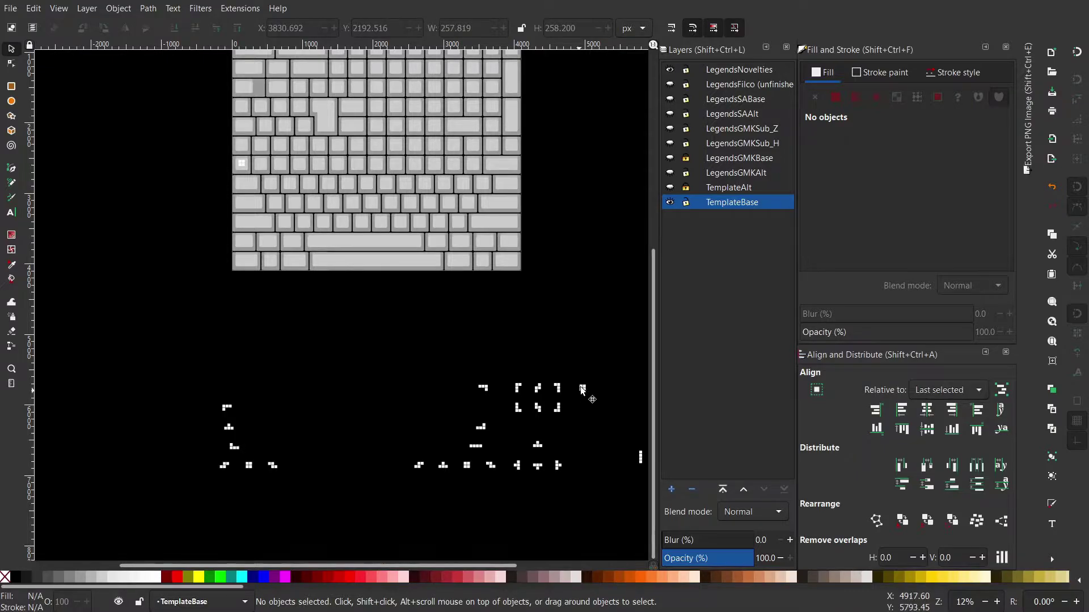
pyautogui.click(582, 389)
# Try adding a top rectangle of the fourth row's third-from-last keycap to the legend selection.
pyautogui.scroll(3, 545, 279)
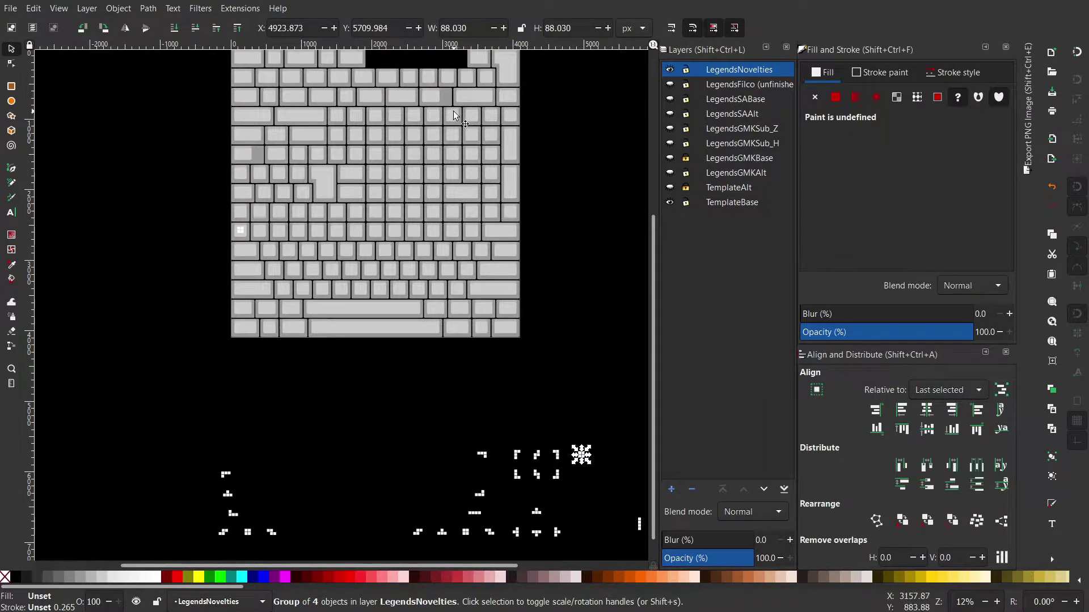
pyautogui.scroll(2, 533, 199)
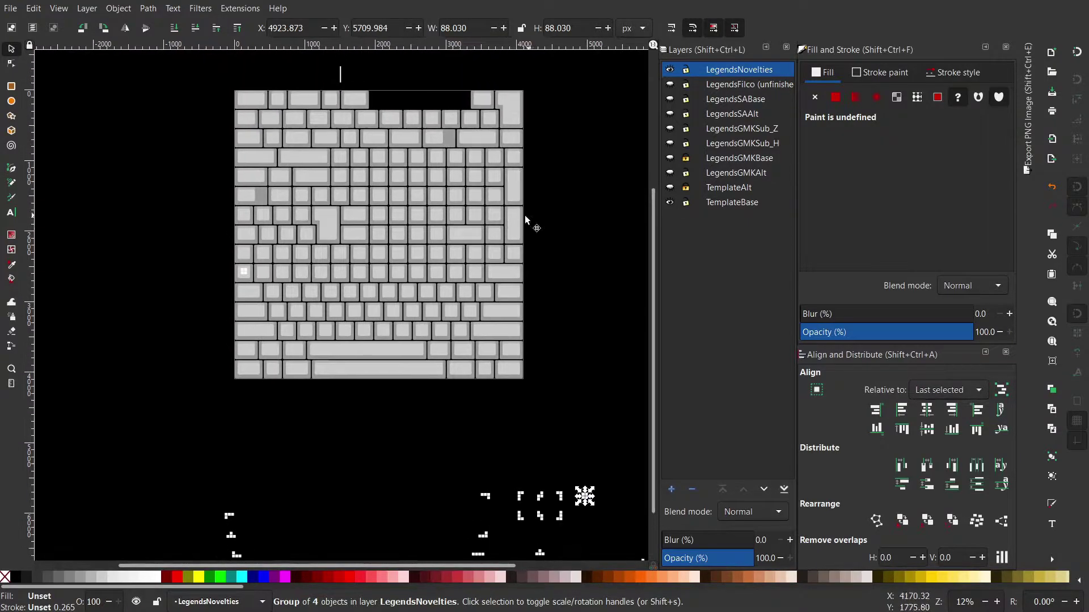
pyautogui.scroll(2, 486, 187)
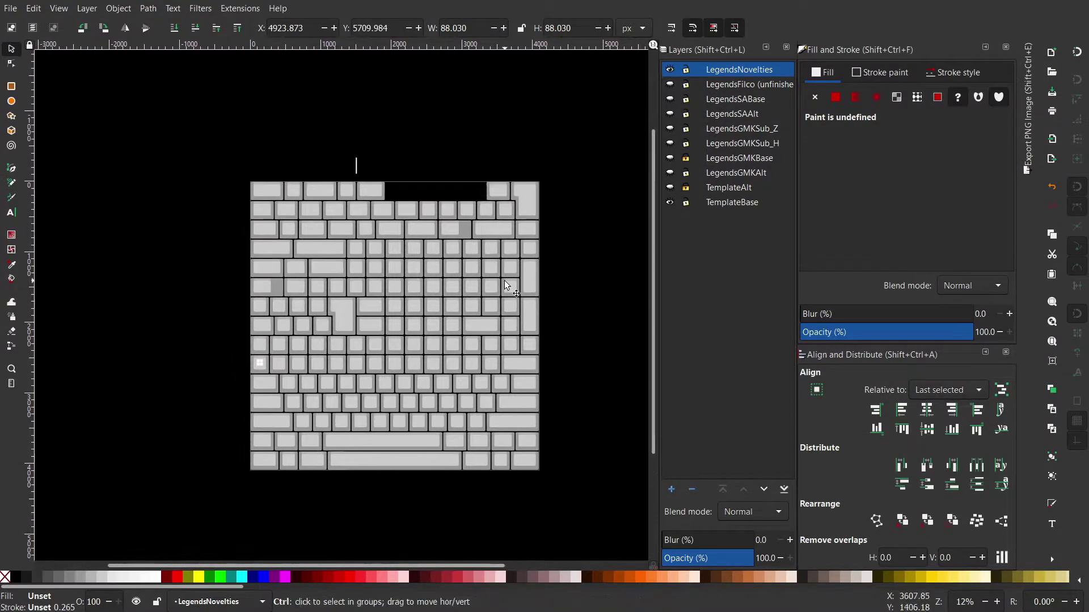
pyautogui.keyDown('ctrl'); pyautogui.scroll(1, 508, 282); pyautogui.keyUp('ctrl')
pyautogui.keyDown('ctrl'); pyautogui.scroll(2, 508, 282); pyautogui.keyUp('ctrl')
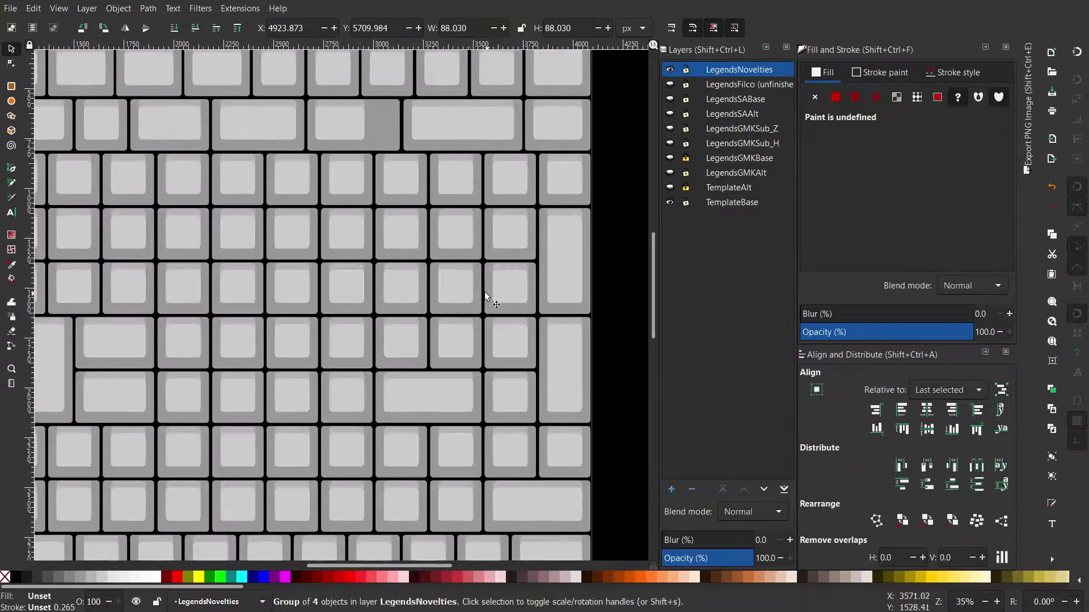
pyautogui.keyDown('shift'); pyautogui.click(459, 161); pyautogui.keyUp('shift')
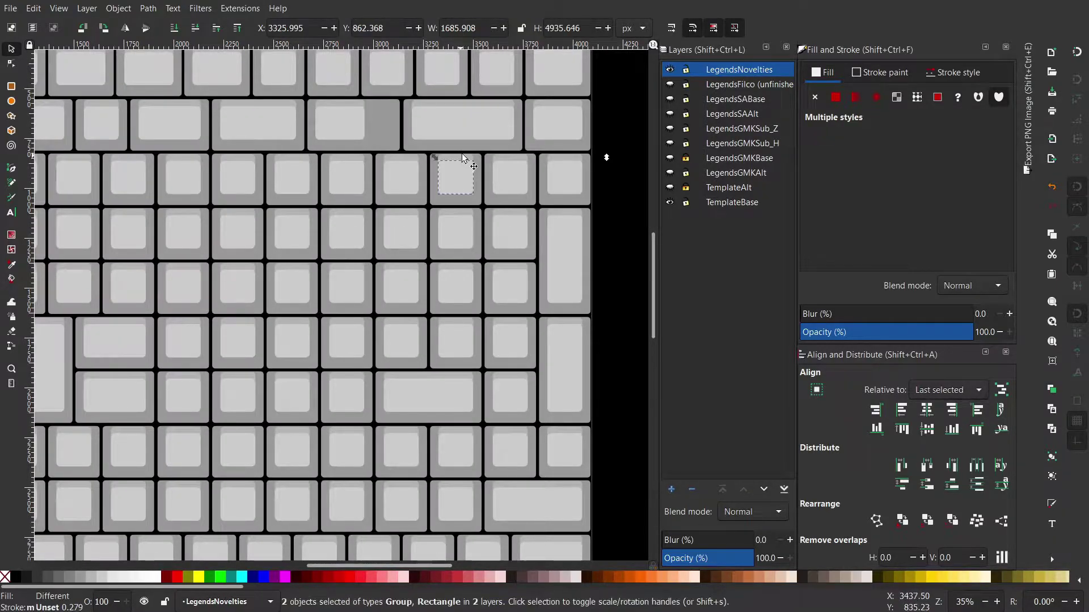
pyautogui.scroll(-1, 482, 181)
pyautogui.keyDown('ctrl'); pyautogui.scroll(-3, 511, 210); pyautogui.keyUp('ctrl')
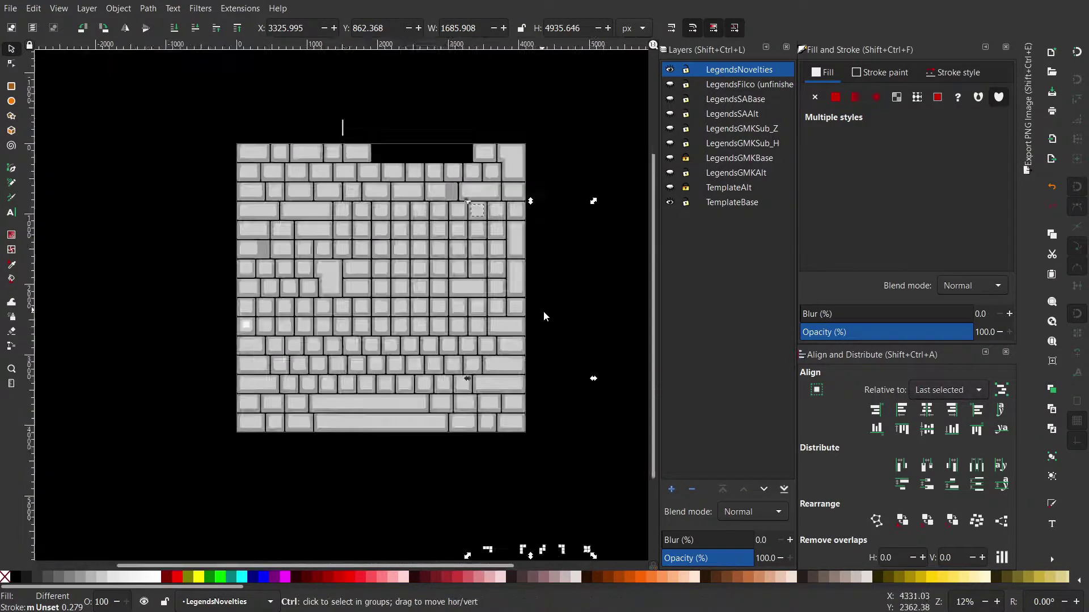
# Reselect only the four-square legend and add the taller top rectangle of the fourth row's fourth-from-last keycap to the selection.
pyautogui.keyDown('ctrl'); pyautogui.scroll(-1, 544, 316); pyautogui.keyUp('ctrl')
pyautogui.moveTo(588, 397); pyautogui.dragTo(530, 338, button='middle')
pyautogui.click(547, 411)
pyautogui.click(519, 423)
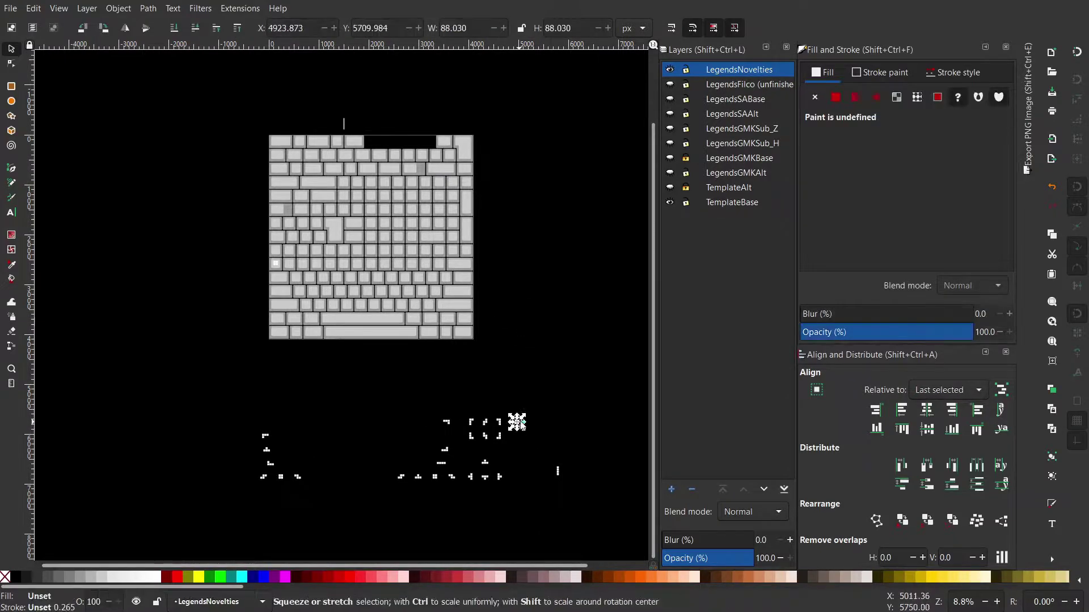
pyautogui.scroll(2, 486, 335)
pyautogui.keyDown('ctrl'); pyautogui.scroll(3, 494, 306); pyautogui.keyUp('ctrl')
pyautogui.keyDown('ctrl'); pyautogui.scroll(3, 530, 299); pyautogui.keyUp('ctrl')
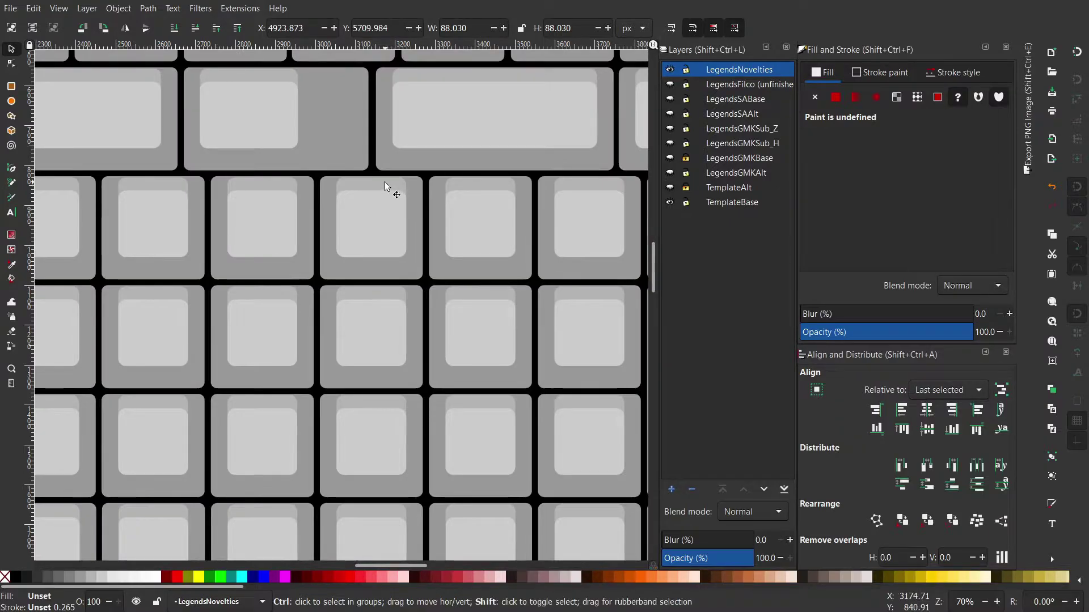
pyautogui.keyDown('shift'); pyautogui.click(386, 188); pyautogui.keyUp('shift')
# Centre the four-square legend horizontally and vertically on the selected keycap top in the fourth row, and deselect.
pyautogui.keyDown('ctrl'); pyautogui.scroll(-5, 437, 227); pyautogui.keyUp('ctrl')
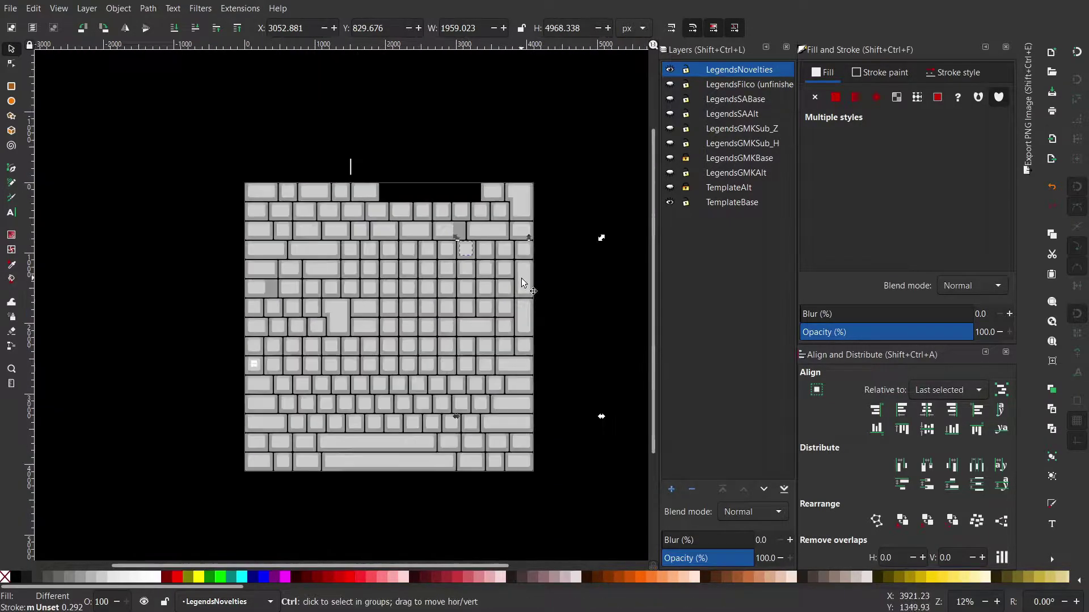
pyautogui.moveTo(522, 387); pyautogui.dragTo(524, 334, button='middle')
pyautogui.click(928, 410)
pyautogui.click(927, 429)
pyautogui.click(566, 296)
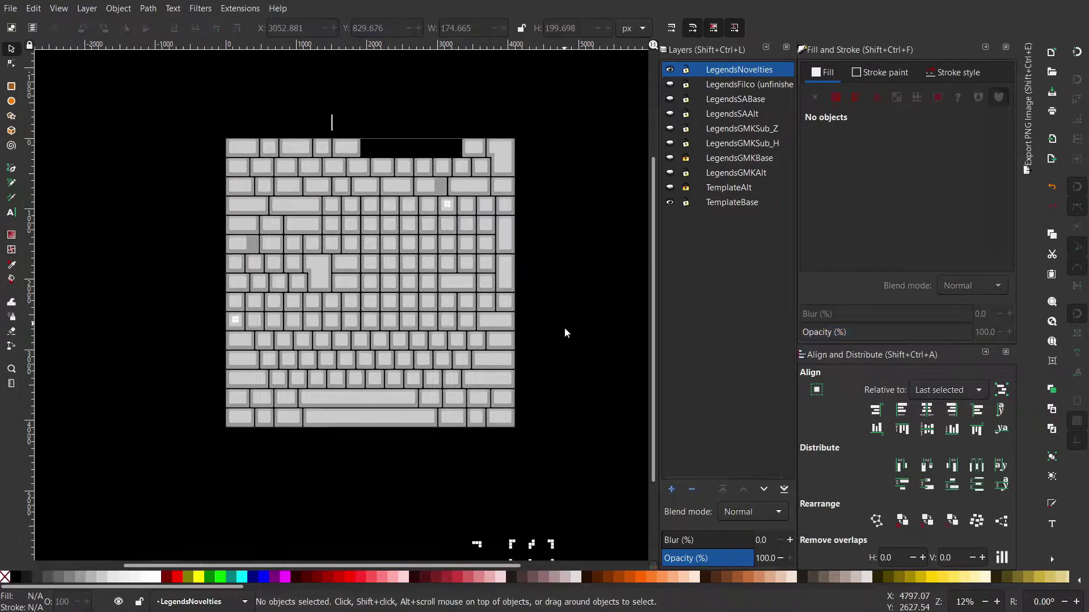
# Select the upper-right legend of the six-legend cluster parked below the template and show the LegendsGMKBase layer for reference.
pyautogui.hscroll(1, 559, 340)
pyautogui.scroll(-5, 553, 318)
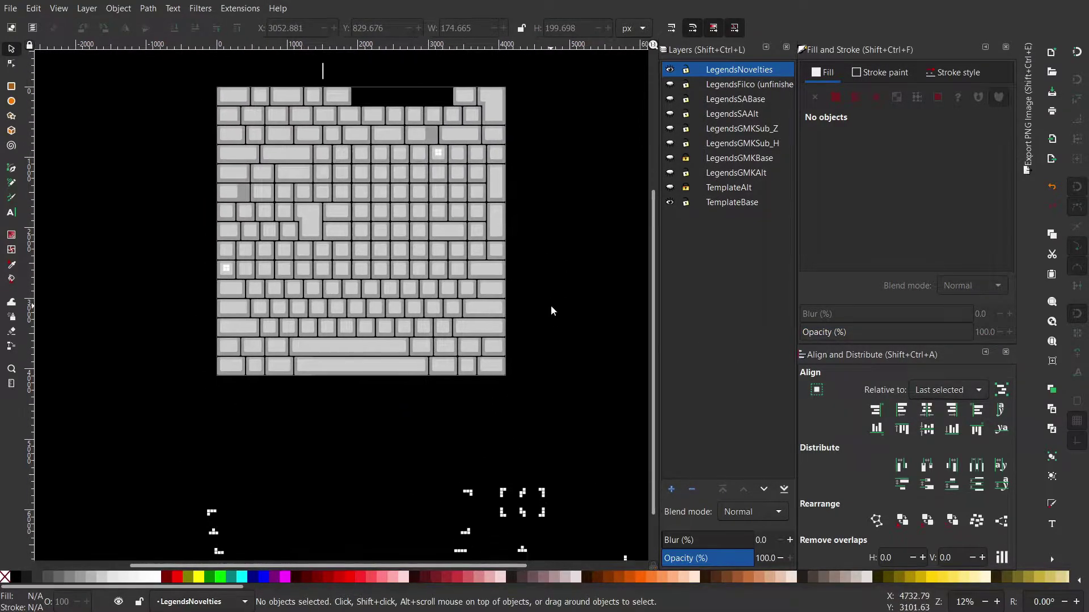
pyautogui.scroll(-1, 567, 380)
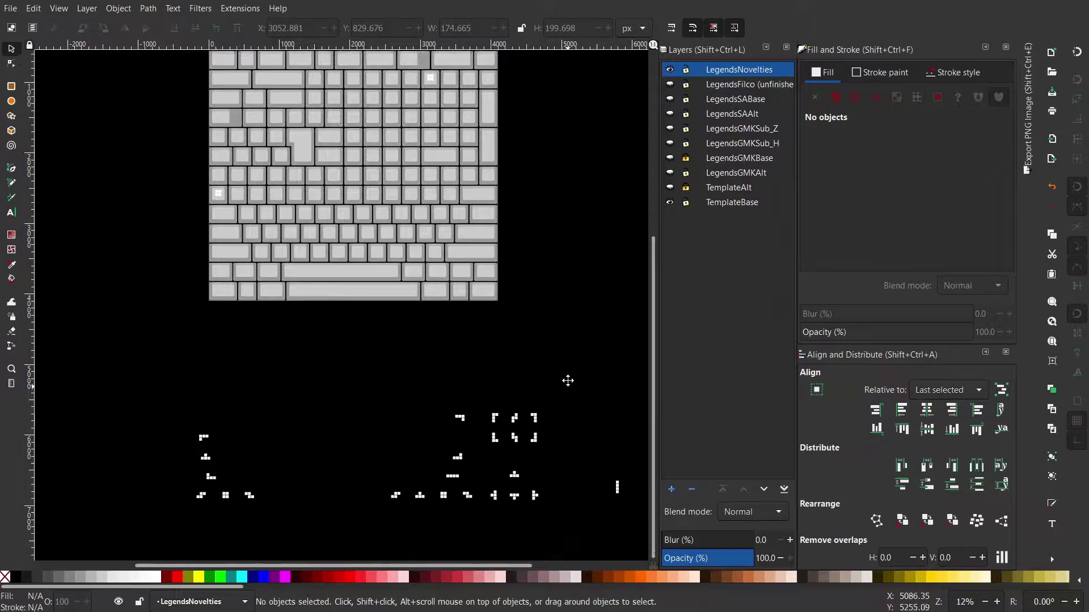
pyautogui.scroll(-1, 591, 411)
pyautogui.hscroll(1, 579, 395)
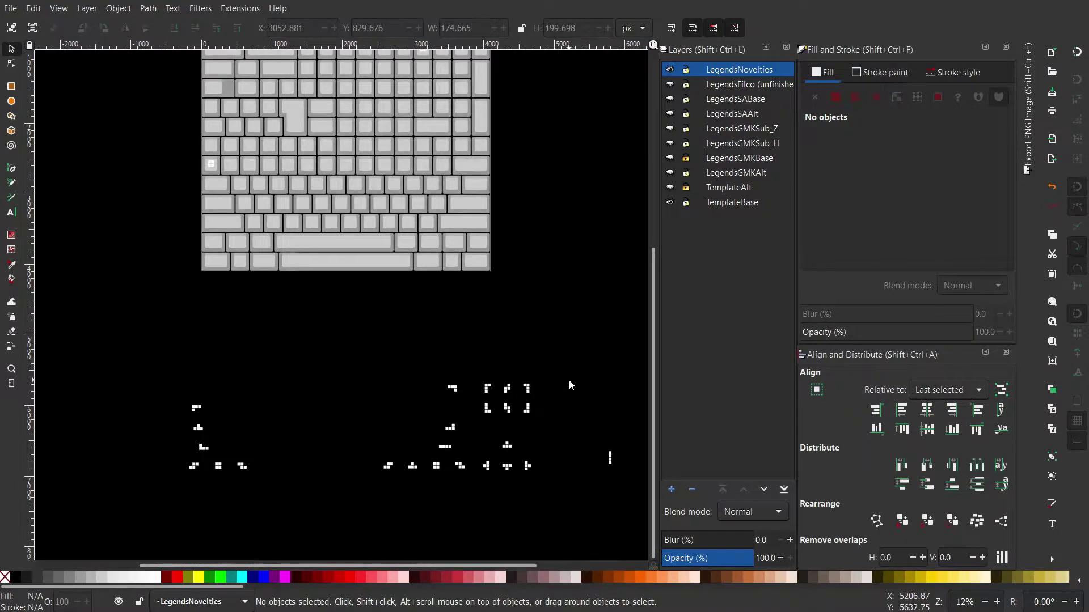
pyautogui.click(526, 388)
pyautogui.moveTo(495, 167); pyautogui.dragTo(525, 260, button='middle')
pyautogui.click(669, 158)
# Add the Pg Up keycap's taller top rectangle to the selection and centre the legend on it horizontally and vertically.
pyautogui.moveTo(459, 182); pyautogui.dragTo(499, 300, button='middle')
pyautogui.keyDown('ctrl'); pyautogui.scroll(2, 499, 300); pyautogui.keyUp('ctrl')
pyautogui.keyDown('ctrl'); pyautogui.scroll(1, 430, 239); pyautogui.keyUp('ctrl')
pyautogui.keyDown('shift'); pyautogui.click(434, 264); pyautogui.keyUp('shift')
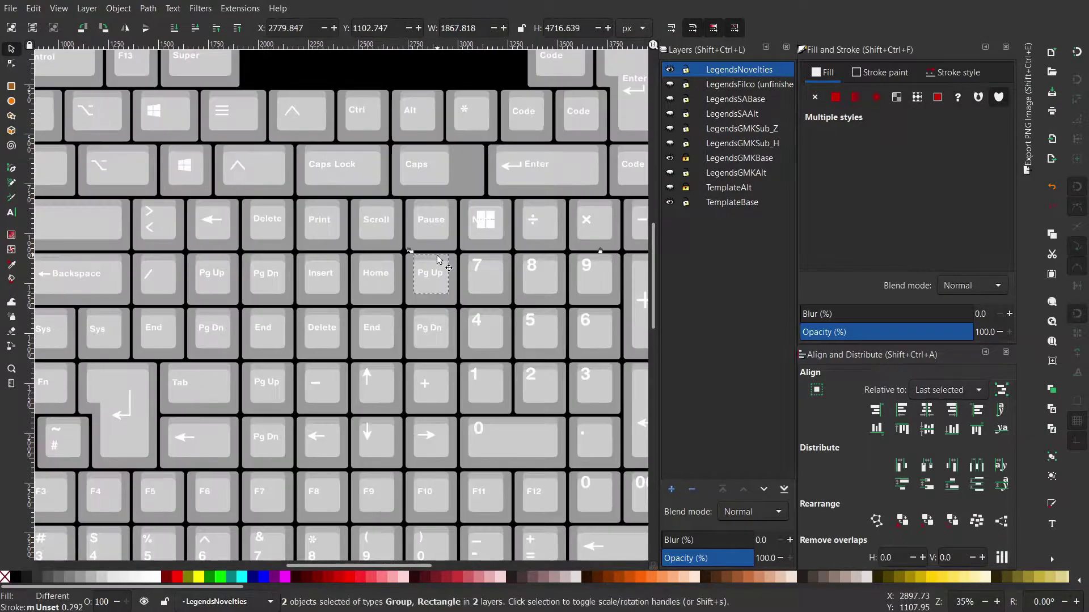
pyautogui.hotkey('ctrl', 'alt', 'h')
pyautogui.hotkey('ctrl', 'alt', 't')
# Centre the cluster's lower-right legend horizontally and vertically on the taller top rectangle of the Pg Dn keycap.
pyautogui.keyDown('ctrl'); pyautogui.scroll(-4, 553, 335); pyautogui.keyUp('ctrl')
pyautogui.moveTo(553, 335); pyautogui.dragTo(494, 233, button='middle')
pyautogui.click(560, 463)
pyautogui.keyDown('ctrl'); pyautogui.scroll(4, 474, 229); pyautogui.keyUp('ctrl')
pyautogui.keyDown('shift'); pyautogui.click(493, 262); pyautogui.keyUp('shift')
pyautogui.hotkey('ctrl', 'alt', 'h')
pyautogui.hotkey('ctrl', 'alt', 't')
pyautogui.keyDown('ctrl'); pyautogui.scroll(3, 496, 247); pyautogui.keyUp('ctrl')
pyautogui.click(489, 295)
pyautogui.keyDown('shift'); pyautogui.click(486, 270); pyautogui.keyUp('shift')
pyautogui.hotkey('ctrl', 'alt', 'h')
pyautogui.hotkey('ctrl', 'alt', 't')
# Centre the cluster's two middle legends horizontally and vertically on the tops of the Home and End keycaps.
pyautogui.keyDown('ctrl'); pyautogui.scroll(-3, 601, 238); pyautogui.keyUp('ctrl')
pyautogui.keyDown('ctrl'); pyautogui.scroll(-4, 603, 352); pyautogui.keyUp('ctrl')
pyautogui.moveTo(603, 351); pyautogui.dragTo(462, 250, button='middle')
pyautogui.click(523, 451)
pyautogui.keyDown('ctrl'); pyautogui.scroll(8, 434, 221); pyautogui.keyUp('ctrl')
pyautogui.keyDown('shift'); pyautogui.click(473, 238); pyautogui.keyUp('shift')
pyautogui.click(928, 409)
pyautogui.click(928, 429)
pyautogui.keyDown('ctrl'); pyautogui.scroll(-8, 574, 304); pyautogui.keyUp('ctrl')
pyautogui.click(522, 437)
pyautogui.keyDown('shift'); pyautogui.click(476, 319); pyautogui.keyUp('shift')
pyautogui.click(927, 409)
pyautogui.click(927, 428)
# Centre the cluster's upper-left legend horizontally and vertically on the taller top rectangle of the Insert keycap.
pyautogui.keyDown('ctrl'); pyautogui.scroll(-5, 567, 304); pyautogui.keyUp('ctrl')
pyautogui.click(519, 490)
pyautogui.keyDown('ctrl'); pyautogui.scroll(6, 362, 243); pyautogui.keyUp('ctrl')
pyautogui.keyDown('ctrl'); pyautogui.keyDown('shift'); pyautogui.click(477, 317); pyautogui.keyUp('shift'); pyautogui.keyUp('ctrl')
pyautogui.click(926, 410)
pyautogui.click(927, 428)
pyautogui.click(482, 328)
pyautogui.keyDown('ctrl'); pyautogui.keyDown('shift'); pyautogui.click(502, 363); pyautogui.keyUp('shift'); pyautogui.keyUp('ctrl')
pyautogui.click(926, 428)
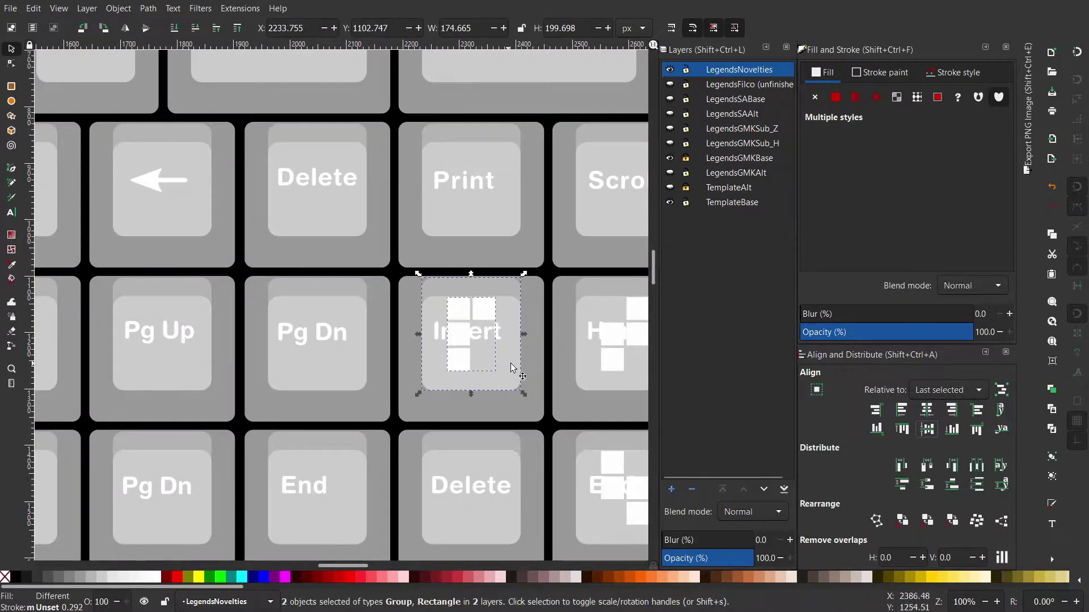
# Centre the cluster's remaining lower-left legend on the top rectangle of the Delete keycap below Insert.
pyautogui.keyDown('ctrl'); pyautogui.scroll(-6, 506, 369); pyautogui.keyUp('ctrl')
pyautogui.click(491, 443)
pyautogui.keyDown('ctrl'); pyautogui.scroll(6, 377, 71); pyautogui.keyUp('ctrl')
pyautogui.keyDown('ctrl'); pyautogui.keyDown('shift'); pyautogui.click(442, 379); pyautogui.keyUp('shift'); pyautogui.keyUp('ctrl')
pyautogui.click(926, 429)
# Centre the upper parked three-wide hooked legend horizontally and vertically on the backspace keycap at the end of the number row.
pyautogui.keyDown('ctrl'); pyautogui.scroll(-7, 398, 162); pyautogui.keyUp('ctrl')
pyautogui.click(459, 397)
pyautogui.keyDown('ctrl'); pyautogui.scroll(6, 480, 228); pyautogui.keyUp('ctrl')
pyautogui.keyDown('ctrl'); pyautogui.keyDown('shift'); pyautogui.click(447, 280); pyautogui.keyUp('shift'); pyautogui.keyUp('ctrl')
pyautogui.click(926, 410)
pyautogui.click(926, 429)
# Centre the parked horizontal L-shaped legend horizontally and vertically on the taller top rectangle of the Enter keycap.
pyautogui.keyDown('ctrl'); pyautogui.scroll(-4, 506, 278); pyautogui.keyUp('ctrl')
pyautogui.click(542, 354)
pyautogui.moveTo(497, 493); pyautogui.dragTo(537, 409, button='middle')
pyautogui.click(496, 513)
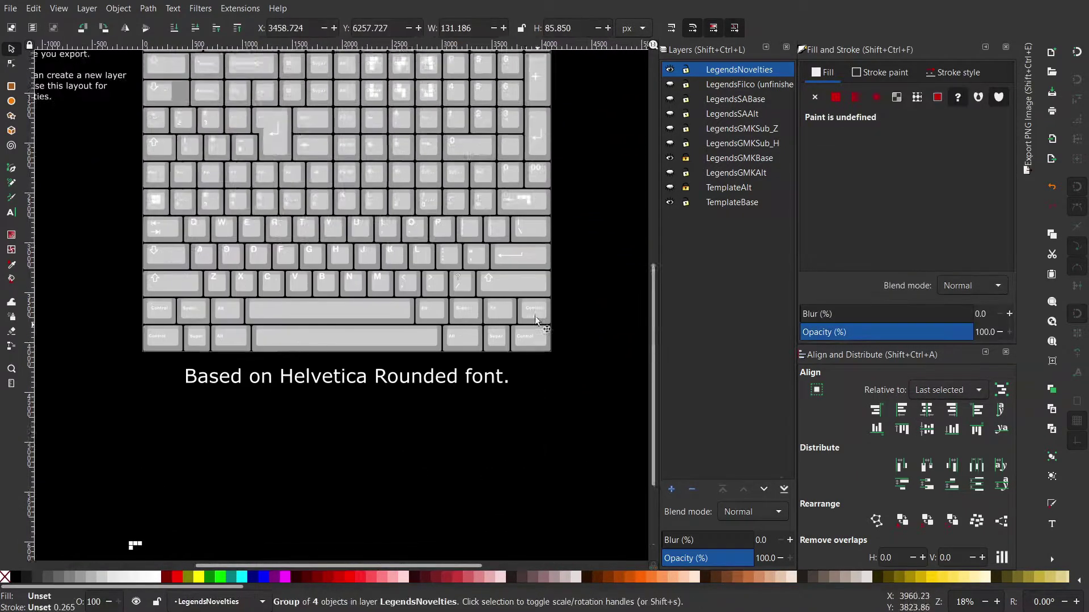
pyautogui.keyDown('ctrl'); pyautogui.scroll(3, 526, 239); pyautogui.keyUp('ctrl')
pyautogui.keyDown('ctrl'); pyautogui.keyDown('shift'); pyautogui.click(554, 350); pyautogui.keyUp('shift'); pyautogui.keyUp('ctrl')
pyautogui.click(927, 409)
pyautogui.click(927, 428)
pyautogui.click(522, 392)
pyautogui.keyDown('ctrl'); pyautogui.keyDown('shift'); pyautogui.click(552, 393); pyautogui.keyUp('shift'); pyautogui.keyUp('ctrl')
pyautogui.click(930, 429)
# Centre the parked upward T-shaped legend horizontally and vertically on the up-arrow keycap's top.
pyautogui.keyDown('ctrl'); pyautogui.scroll(-4, 474, 89); pyautogui.keyUp('ctrl')
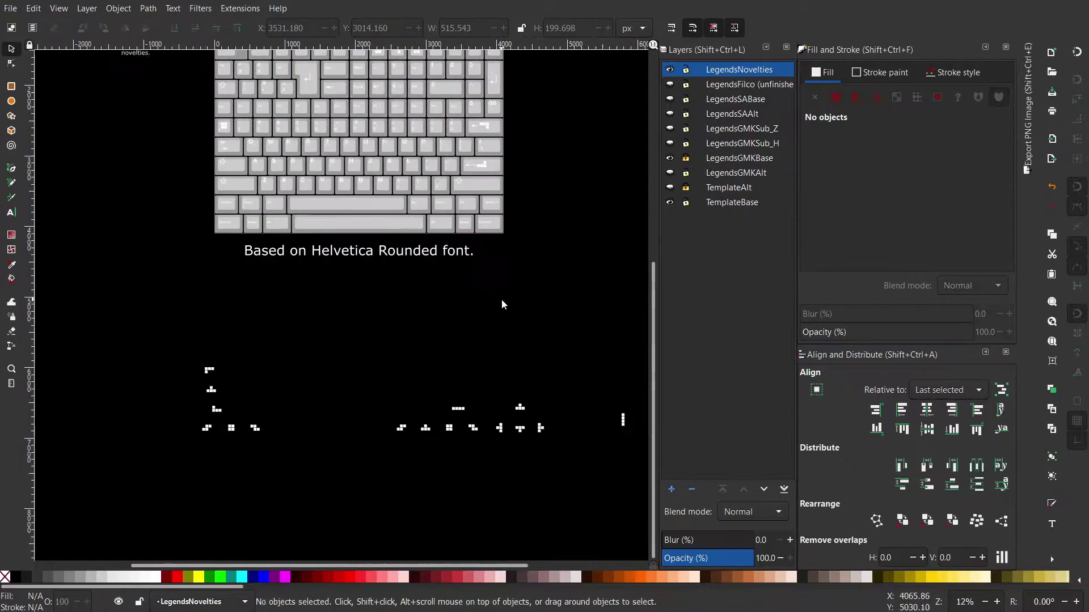
pyautogui.click(523, 408)
pyautogui.keyDown('ctrl'); pyautogui.scroll(6, 397, 68); pyautogui.keyUp('ctrl')
pyautogui.keyDown('ctrl'); pyautogui.keyDown('shift'); pyautogui.click(426, 260); pyautogui.keyUp('shift'); pyautogui.keyUp('ctrl')
pyautogui.click(926, 410)
pyautogui.click(927, 429)
# Centre the right-pointing T-shaped legend horizontally and vertically on the down-arrow keycap's top.
pyautogui.keyDown('ctrl'); pyautogui.scroll(-5, 341, 225); pyautogui.keyUp('ctrl')
pyautogui.keyDown('ctrl'); pyautogui.scroll(-2, 472, 167); pyautogui.keyUp('ctrl')
pyautogui.click(516, 459)
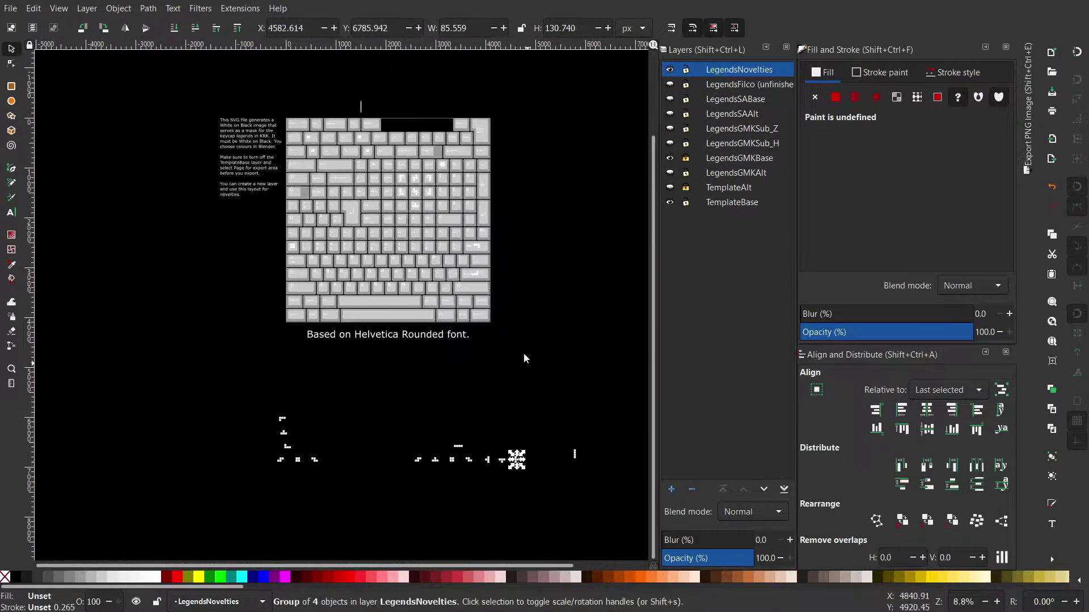
pyautogui.keyDown('ctrl'); pyautogui.scroll(6, 409, 194); pyautogui.keyUp('ctrl')
pyautogui.keyDown('ctrl'); pyautogui.keyDown('shift'); pyautogui.click(474, 346); pyautogui.keyUp('shift'); pyautogui.keyUp('ctrl')
pyautogui.click(926, 410)
pyautogui.click(926, 429)
# Move the right-pointing T-shaped legend onto the right-arrow keycap, centred horizontally and vertically on its top rectangle.
pyautogui.keyDown('ctrl'); pyautogui.scroll(-4, 442, 201); pyautogui.keyUp('ctrl')
pyautogui.keyDown('ctrl'); pyautogui.scroll(4, 505, 252); pyautogui.keyUp('ctrl')
pyautogui.click(273, 228)
pyautogui.keyDown('ctrl'); pyautogui.keyDown('shift'); pyautogui.click(392, 250); pyautogui.keyUp('shift'); pyautogui.keyUp('ctrl')
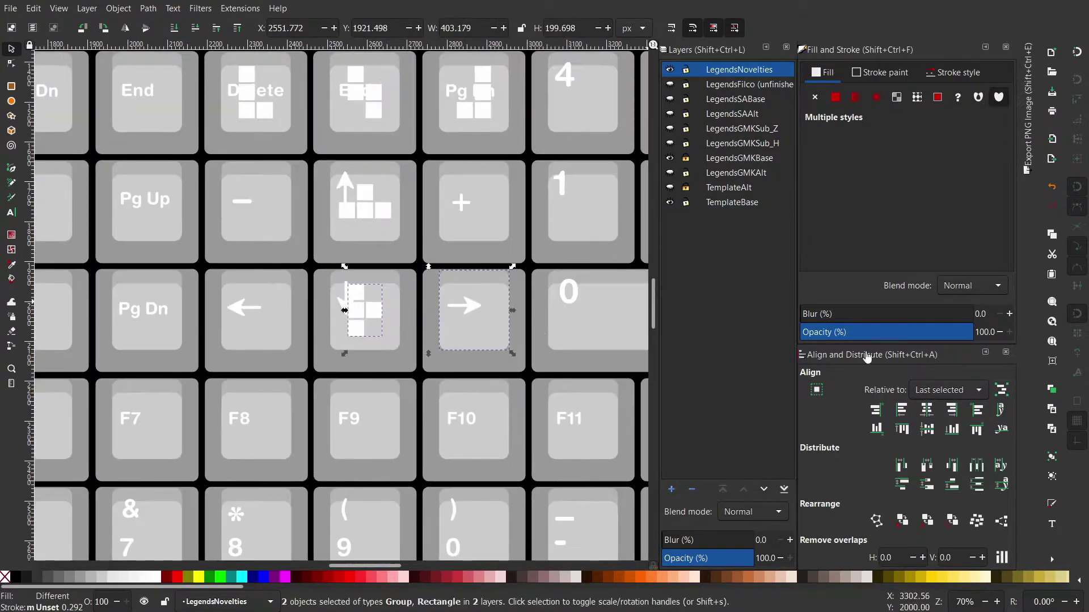
pyautogui.click(926, 409)
pyautogui.click(926, 429)
# Centre the parked downward T-shaped legend horizontally and vertically on the down-arrow keycap's top.
pyautogui.keyDown('ctrl'); pyautogui.scroll(-6, 498, 359); pyautogui.keyUp('ctrl')
pyautogui.click(513, 442)
pyautogui.keyDown('ctrl'); pyautogui.scroll(6, 453, 273); pyautogui.keyUp('ctrl')
pyautogui.keyDown('ctrl'); pyautogui.keyDown('shift'); pyautogui.click(474, 397); pyautogui.keyUp('shift'); pyautogui.keyUp('ctrl')
pyautogui.click(927, 409)
pyautogui.click(926, 429)
# Centre the parked left-pointing T-shaped legend horizontally and vertically on the left-arrow keycap's top.
pyautogui.keyDown('ctrl'); pyautogui.scroll(-5, 395, 84); pyautogui.keyUp('ctrl')
pyautogui.click(516, 476)
pyautogui.keyDown('ctrl'); pyautogui.scroll(5, 395, 94); pyautogui.keyUp('ctrl')
pyautogui.keyDown('ctrl'); pyautogui.keyDown('shift'); pyautogui.click(354, 297); pyautogui.keyUp('shift'); pyautogui.keyUp('ctrl')
pyautogui.click(927, 410)
pyautogui.click(926, 429)
# Centre the parked Z-shaped legend horizontally and vertically on the Control keycap at the end of the second-to-last row.
pyautogui.keyDown('ctrl'); pyautogui.scroll(3, 482, 165); pyautogui.keyUp('ctrl')
pyautogui.keyDown('ctrl'); pyautogui.keyDown('shift'); pyautogui.click(629, 352); pyautogui.keyUp('shift'); pyautogui.keyUp('ctrl')
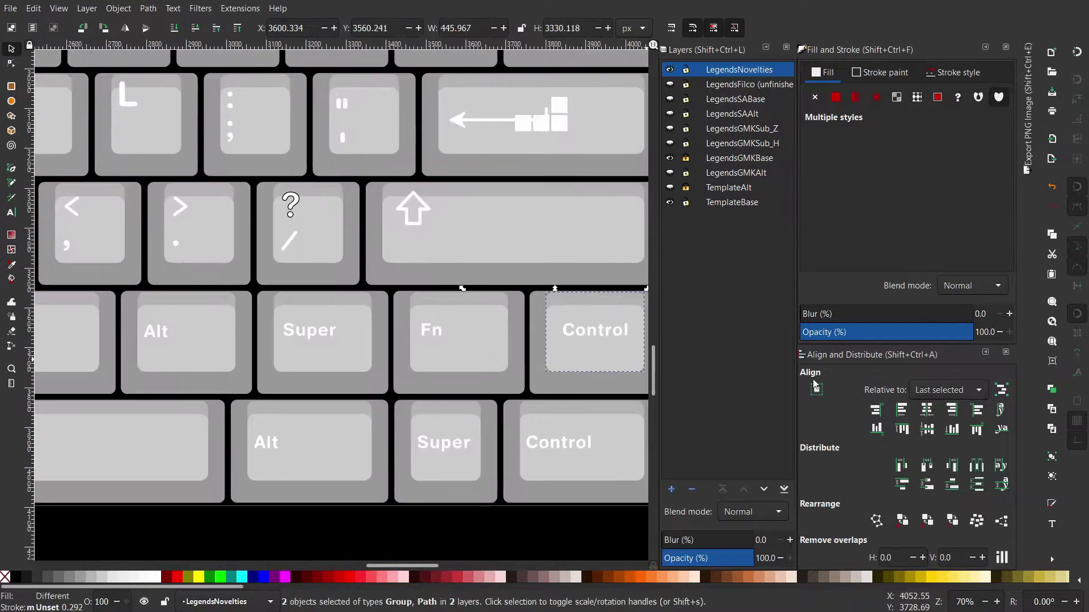
pyautogui.click(927, 410)
pyautogui.click(927, 429)
# Centre the parked square legend horizontally and vertically on the top of the Fn keycap beside Control.
pyautogui.keyDown('ctrl'); pyautogui.scroll(-4, 474, 189); pyautogui.keyUp('ctrl')
pyautogui.click(492, 468)
pyautogui.keyDown('ctrl'); pyautogui.scroll(4, 502, 206); pyautogui.keyUp('ctrl')
pyautogui.keyDown('ctrl'); pyautogui.keyDown('shift'); pyautogui.click(534, 324); pyautogui.keyUp('shift'); pyautogui.keyUp('ctrl')
pyautogui.click(926, 409)
pyautogui.click(927, 428)
pyautogui.keyDown('ctrl'); pyautogui.scroll(-4, 490, 248); pyautogui.keyUp('ctrl')
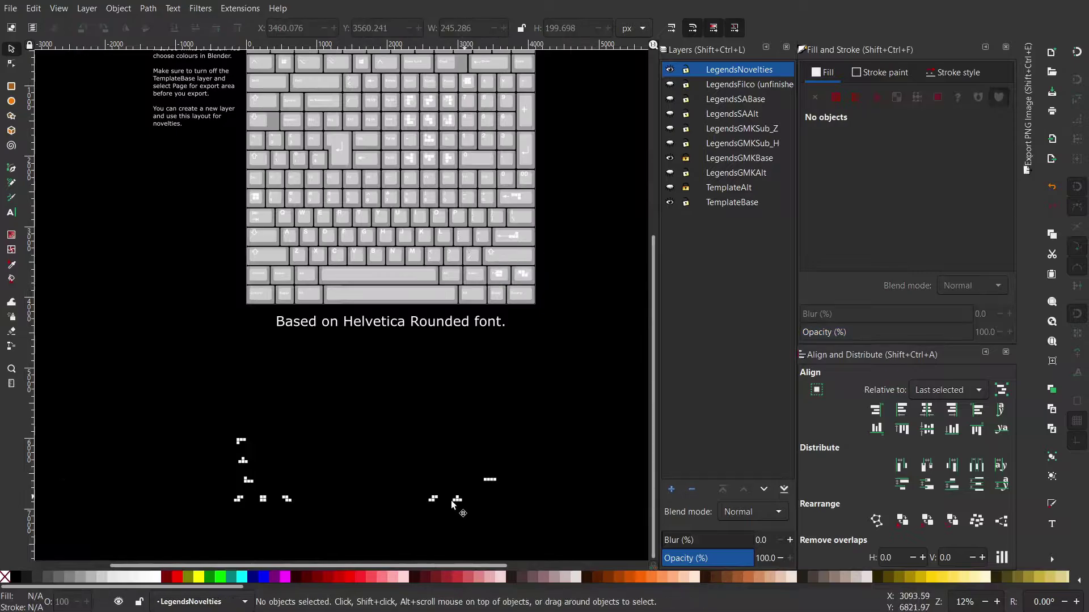
# Centre the parked upward T-shaped legend horizontally and vertically on the Super keycap beside Fn in the second-to-last row.
pyautogui.click(457, 496)
pyautogui.keyDown('ctrl'); pyautogui.scroll(5, 475, 193); pyautogui.keyUp('ctrl')
pyautogui.keyDown('ctrl'); pyautogui.keyDown('shift'); pyautogui.click(452, 389); pyautogui.keyUp('shift'); pyautogui.keyUp('ctrl')
pyautogui.click(927, 429)
pyautogui.keyDown('ctrl'); pyautogui.scroll(-4, 469, 297); pyautogui.keyUp('ctrl')
# Centre the parked S-shaped legend horizontally and vertically on the Alt keycap to the right of the spacebar in the second-to-last row.
pyautogui.click(431, 482)
pyautogui.keyDown('ctrl'); pyautogui.scroll(5, 444, 288); pyautogui.keyUp('ctrl')
pyautogui.keyDown('ctrl'); pyautogui.keyDown('shift'); pyautogui.click(466, 469); pyautogui.keyUp('shift'); pyautogui.keyUp('ctrl')
pyautogui.click(926, 409)
pyautogui.click(927, 429)
pyautogui.keyDown('ctrl'); pyautogui.scroll(-5, 482, 356); pyautogui.keyUp('ctrl')
# Centre the parked horizontal straight legend horizontally and vertically on the right Shift keycap's top.
pyautogui.keyDown('ctrl'); pyautogui.scroll(2, 513, 510); pyautogui.keyUp('ctrl')
pyautogui.click(497, 469)
pyautogui.keyDown('ctrl'); pyautogui.scroll(3, 512, 113); pyautogui.keyUp('ctrl')
pyautogui.keyDown('ctrl'); pyautogui.keyDown('shift'); pyautogui.click(542, 292); pyautogui.keyUp('shift'); pyautogui.keyUp('ctrl')
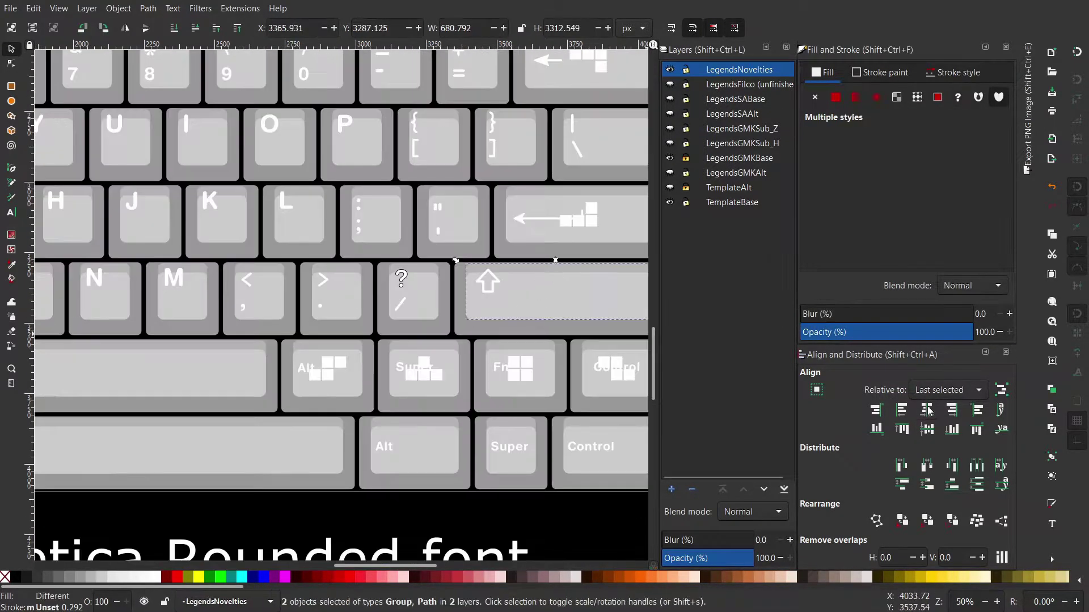
pyautogui.keyDown('ctrl'); pyautogui.scroll(-4, 298, 167); pyautogui.keyUp('ctrl')
# Centre the vertical straight legend horizontally and vertically on the tall numpad Enter keycap's top.
pyautogui.click(502, 435)
pyautogui.keyDown('ctrl'); pyautogui.scroll(5, 381, 85); pyautogui.keyUp('ctrl')
pyautogui.keyDown('ctrl'); pyautogui.keyDown('shift'); pyautogui.click(334, 380); pyautogui.keyUp('shift'); pyautogui.keyUp('ctrl')
pyautogui.click(926, 410)
pyautogui.click(924, 429)
pyautogui.keyDown('ctrl'); pyautogui.scroll(-6, 593, 169); pyautogui.keyUp('ctrl')
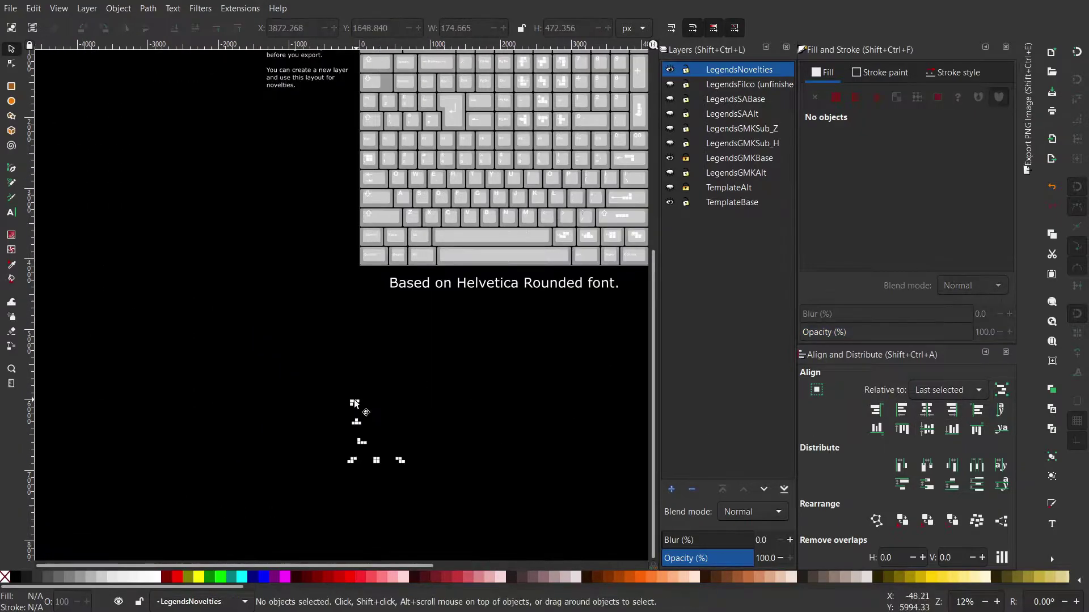
# Centre the topmost parked L-shaped legend horizontally and vertically on the Tab keycap's top.
pyautogui.click(358, 407)
pyautogui.keyDown('ctrl'); pyautogui.scroll(4, 366, 142); pyautogui.keyUp('ctrl')
pyautogui.keyDown('ctrl'); pyautogui.keyDown('shift'); pyautogui.click(408, 398); pyautogui.keyUp('shift'); pyautogui.keyUp('ctrl')
pyautogui.click(927, 409)
pyautogui.click(926, 429)
pyautogui.keyDown('ctrl'); pyautogui.scroll(-5, 418, 328); pyautogui.keyUp('ctrl')
# Centre the parked T-shaped legend horizontally and vertically on the Caps Lock keycap above the left Shift.
pyautogui.click(402, 503)
pyautogui.keyDown('ctrl'); pyautogui.scroll(4, 416, 328); pyautogui.keyUp('ctrl')
pyautogui.keyDown('ctrl'); pyautogui.keyDown('shift'); pyautogui.click(421, 453); pyautogui.keyUp('shift'); pyautogui.keyUp('ctrl')
pyautogui.click(927, 410)
pyautogui.click(927, 429)
pyautogui.keyDown('ctrl'); pyautogui.scroll(-6, 344, 215); pyautogui.keyUp('ctrl')
# Centre the remaining parked L-shaped legend on the left Shift keycap's top.
pyautogui.click(343, 422)
pyautogui.keyDown('ctrl'); pyautogui.scroll(5, 338, 241); pyautogui.keyUp('ctrl')
pyautogui.keyDown('ctrl'); pyautogui.keyDown('shift'); pyautogui.click(513, 340); pyautogui.keyUp('shift'); pyautogui.keyUp('ctrl')
pyautogui.keyDown('ctrl'); pyautogui.scroll(-2, 453, 384); pyautogui.keyUp('ctrl')
# Centre the parked S-shaped and square legends on the left Control and Super keycaps of the second-to-last row.
pyautogui.click(423, 527)
pyautogui.keyDown('ctrl'); pyautogui.scroll(3, 407, 350); pyautogui.keyUp('ctrl')
pyautogui.keyDown('ctrl'); pyautogui.keyDown('shift'); pyautogui.click(432, 285); pyautogui.keyUp('shift'); pyautogui.keyUp('ctrl')
pyautogui.click(927, 410)
pyautogui.click(926, 429)
pyautogui.keyDown('ctrl'); pyautogui.scroll(-3, 409, 246); pyautogui.keyUp('ctrl')
pyautogui.click(474, 294)
# Centre the last parked Z-shaped legend horizontally and vertically on the left Alt keycap and clear the selection.
pyautogui.click(309, 506)
pyautogui.keyDown('ctrl'); pyautogui.scroll(4, 286, 397); pyautogui.keyUp('ctrl')
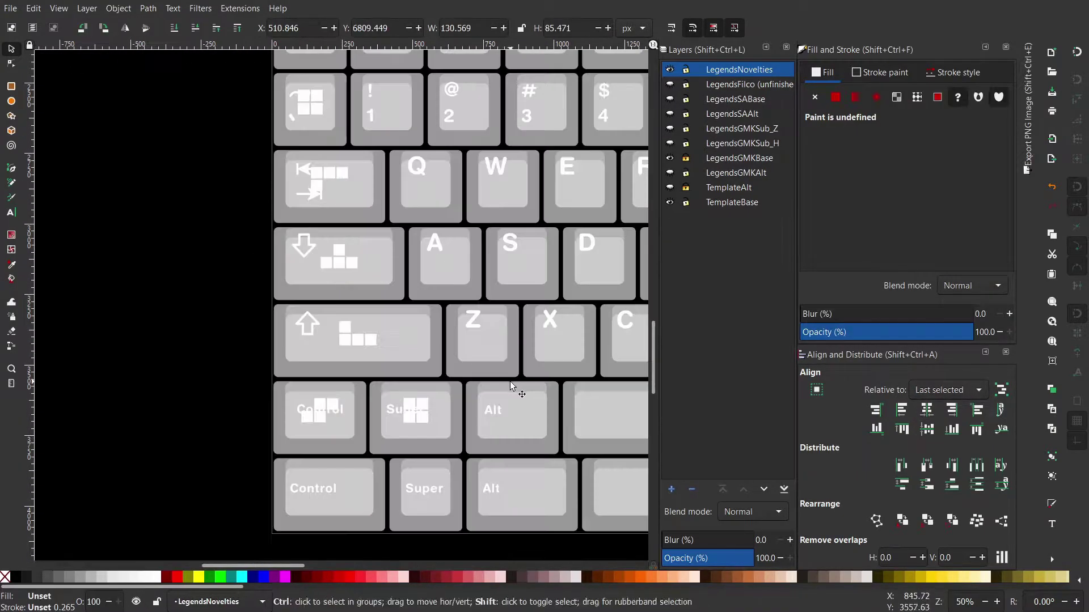
pyautogui.keyDown('ctrl'); pyautogui.keyDown('shift'); pyautogui.click(518, 391); pyautogui.keyUp('shift'); pyautogui.keyUp('ctrl')
pyautogui.click(926, 409)
pyautogui.click(927, 429)
pyautogui.keyDown('ctrl'); pyautogui.scroll(-2, 331, 389); pyautogui.keyUp('ctrl')
pyautogui.press('Escape')
# Move the T-shaped legend from the right Super keycap to the Fn keycap, centring it horizontally there.
pyautogui.keyDown('ctrl'); pyautogui.scroll(3, 443, 395); pyautogui.keyUp('ctrl')
pyautogui.click(535, 408)
pyautogui.keyDown('ctrl'); pyautogui.scroll(2, 567, 391); pyautogui.keyUp('ctrl')
pyautogui.keyDown('ctrl'); pyautogui.keyDown('shift'); pyautogui.click(558, 494); pyautogui.keyUp('shift'); pyautogui.keyUp('ctrl')
pyautogui.click(927, 409)
# Move the square legend from the Fn keycap to the right Super keycap, centring it horizontally, and clear the selection.
pyautogui.click(533, 498)
pyautogui.keyDown('ctrl'); pyautogui.keyDown('shift'); pyautogui.click(440, 499); pyautogui.keyUp('shift'); pyautogui.keyUp('ctrl')
pyautogui.click(927, 409)
pyautogui.keyDown('ctrl'); pyautogui.scroll(-3, 484, 383); pyautogui.keyUp('ctrl')
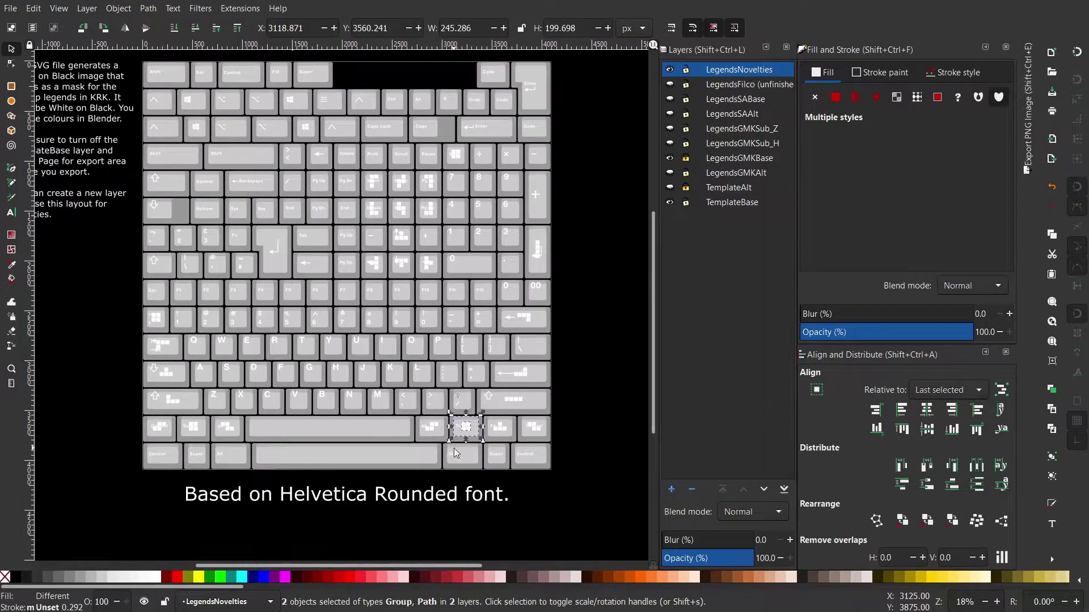
pyautogui.click(571, 467)
pyautogui.moveTo(571, 467); pyautogui.dragTo(587, 488, button='middle')
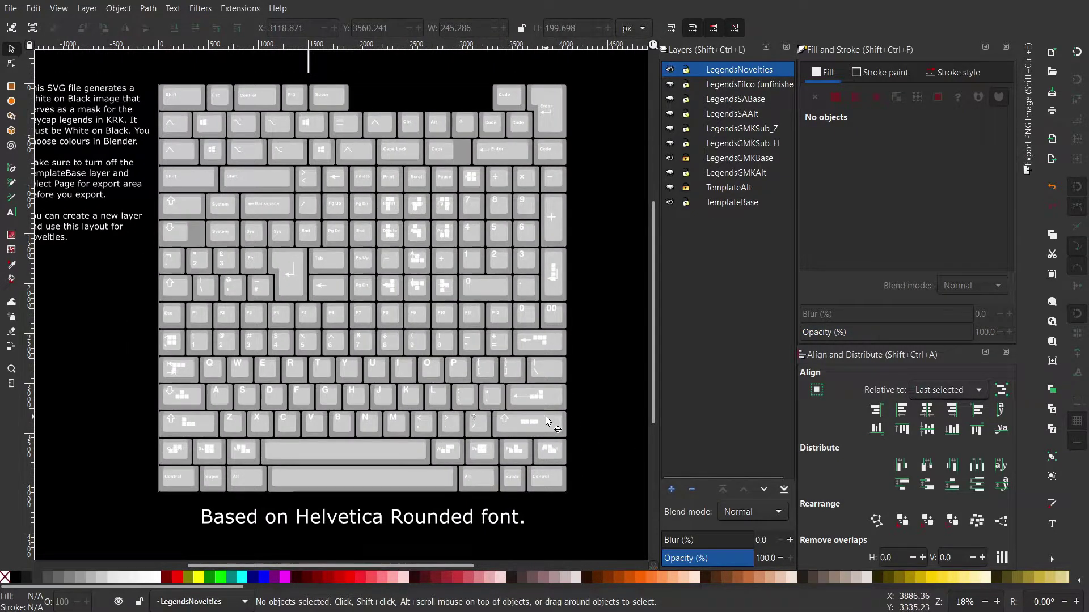
# Hide the TemplateBase and LegendsGMKBase layers so only the novelty legends are shown.
pyautogui.click(669, 203)
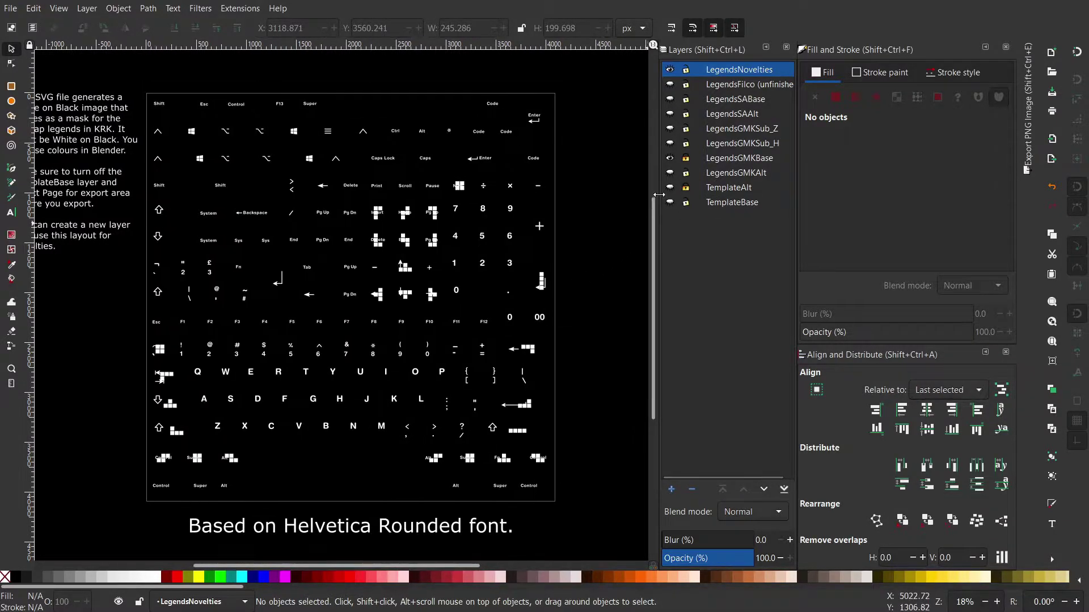
pyautogui.click(670, 159)
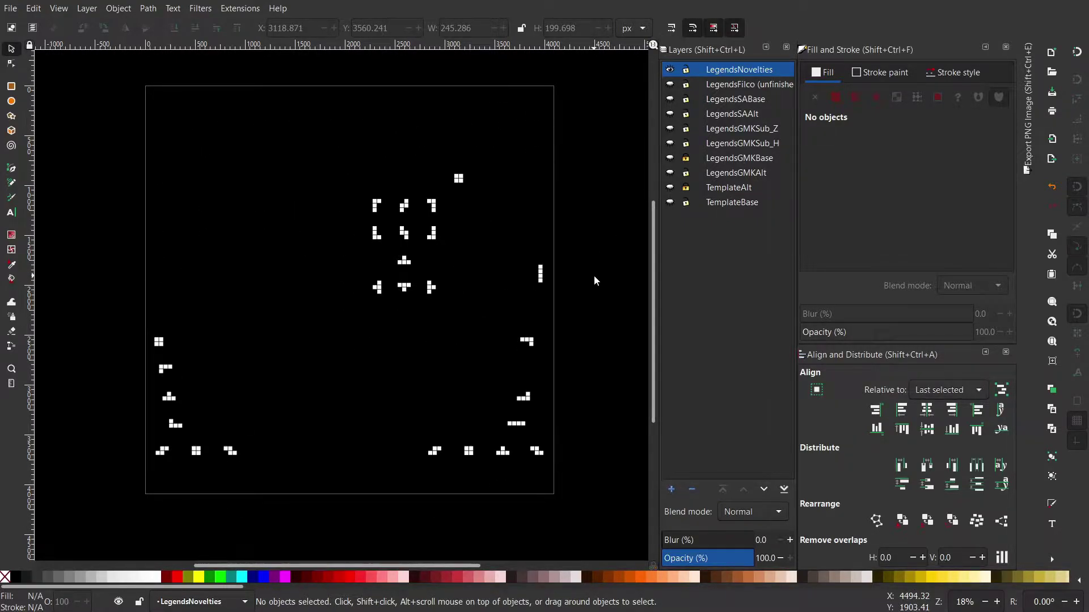
pyautogui.moveTo(588, 315); pyautogui.dragTo(589, 305, button='middle')
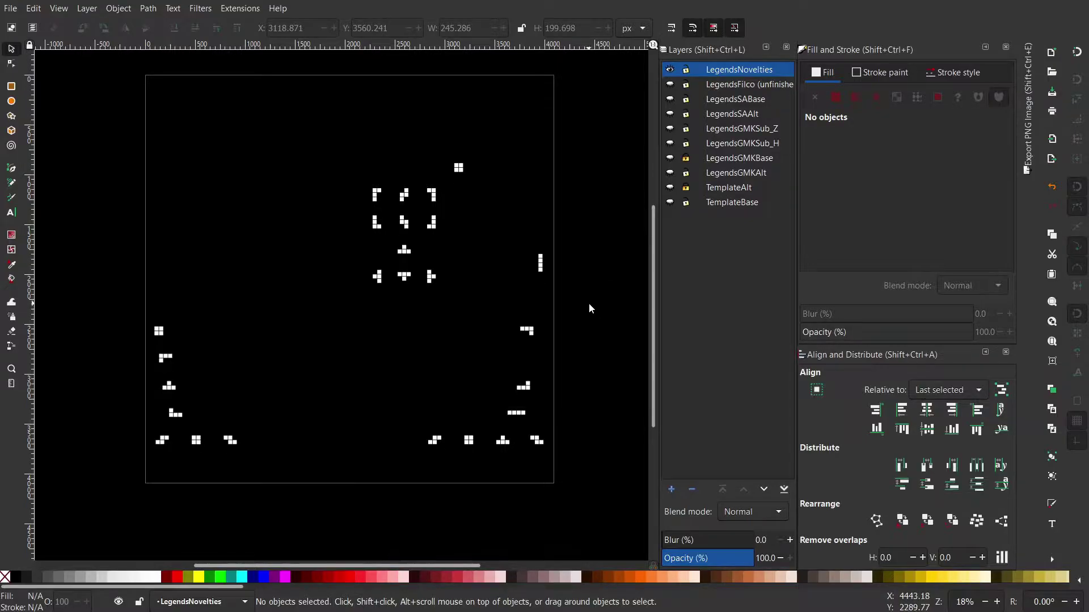
pyautogui.moveTo(583, 244); pyautogui.dragTo(579, 260, button='middle')
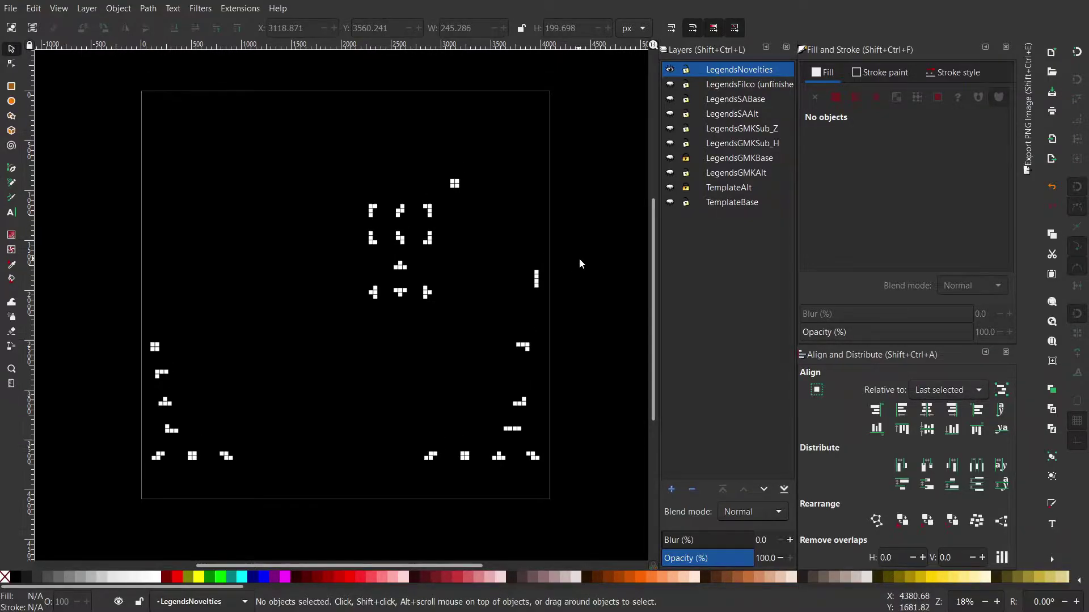
# Export the Page area as LegendsNovelties.png in the KeyboardRenderKit folder and close the export dialog.
pyautogui.click(1029, 132)
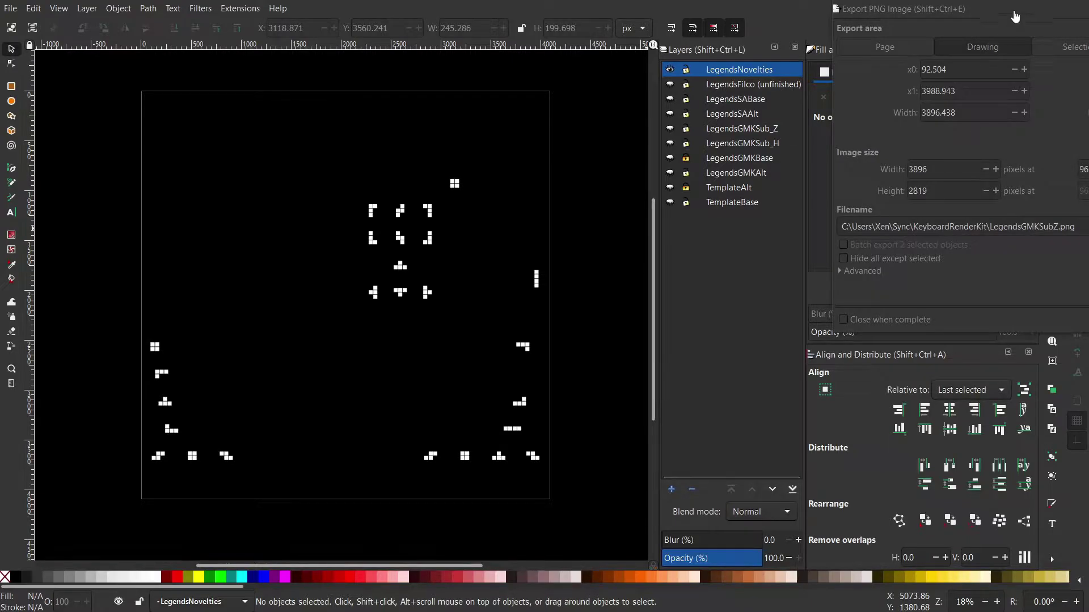
pyautogui.moveTo(1021, 10); pyautogui.dragTo(532, 164)
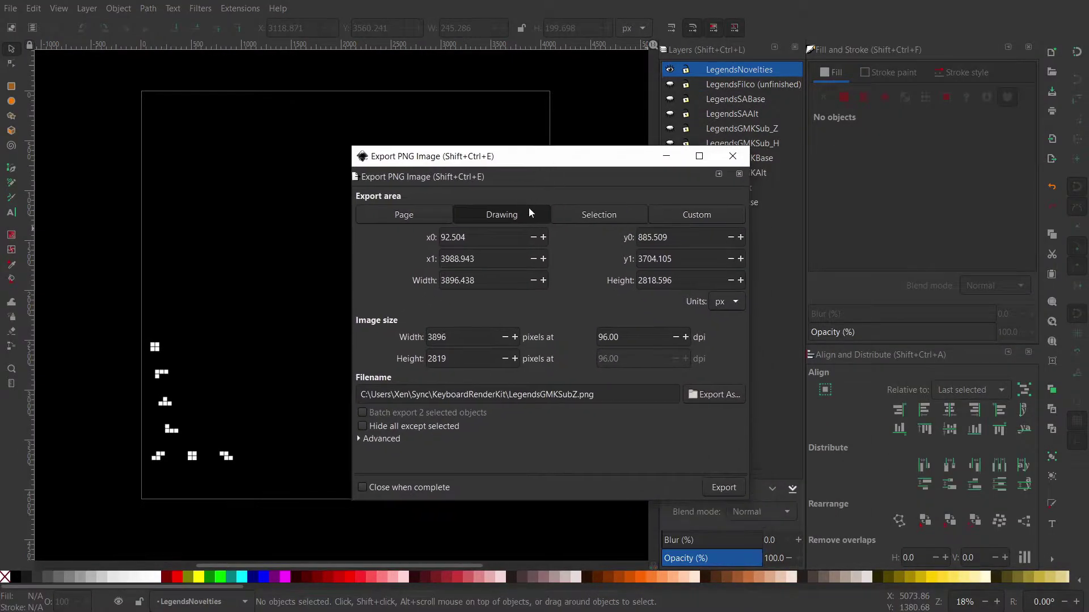
pyautogui.click(405, 216)
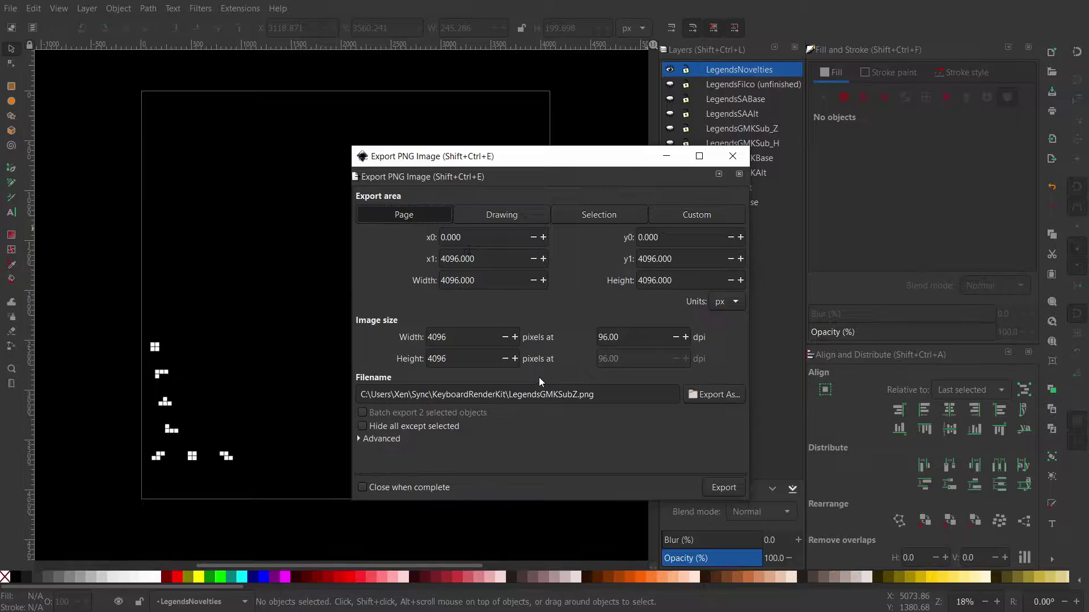
pyautogui.click(595, 394)
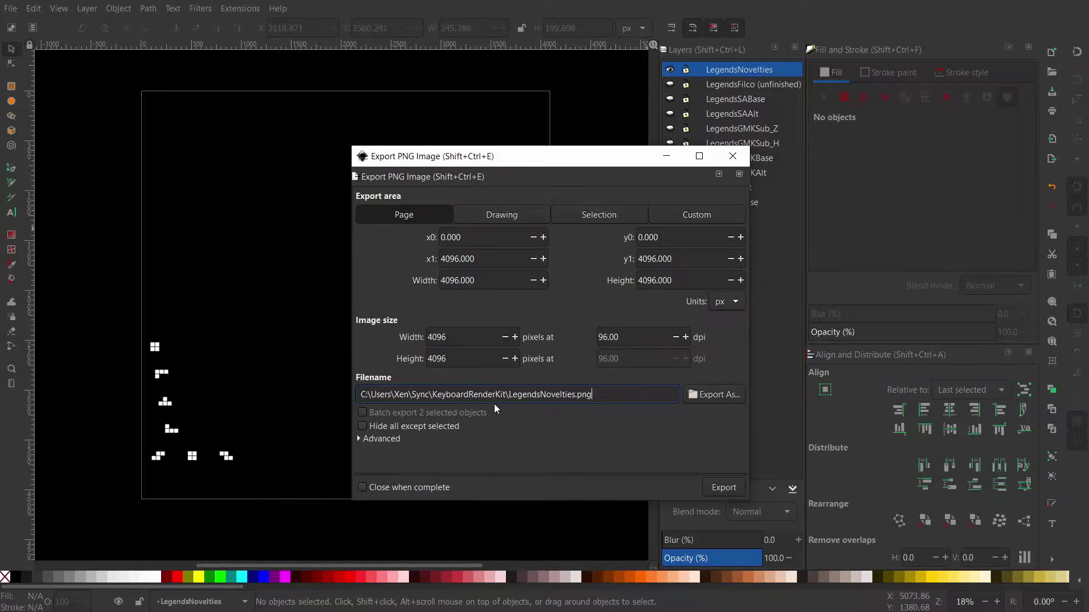
pyautogui.click(724, 488)
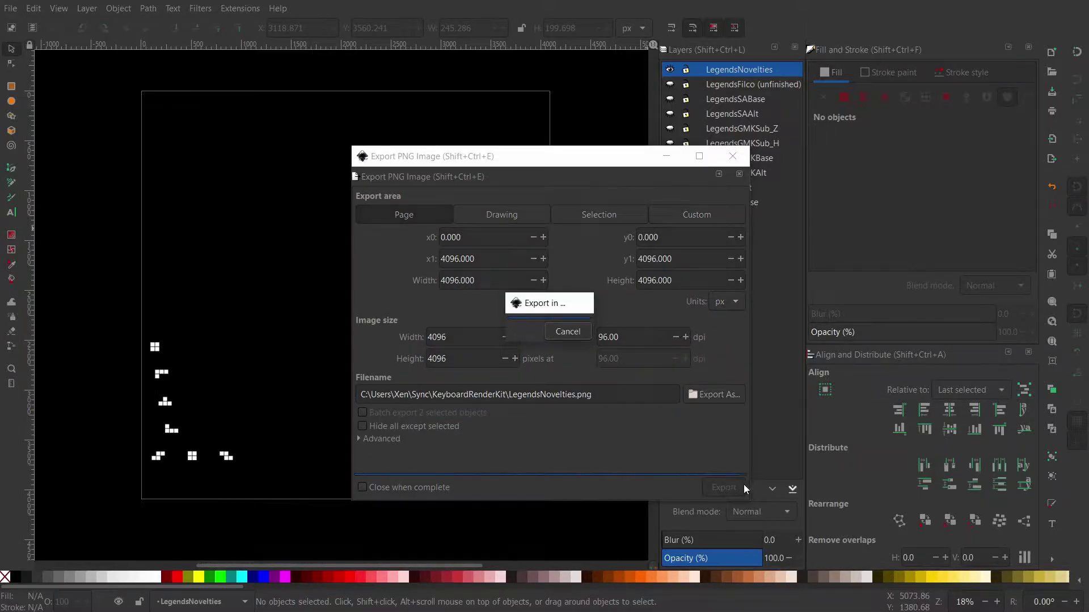
pyautogui.click(733, 156)
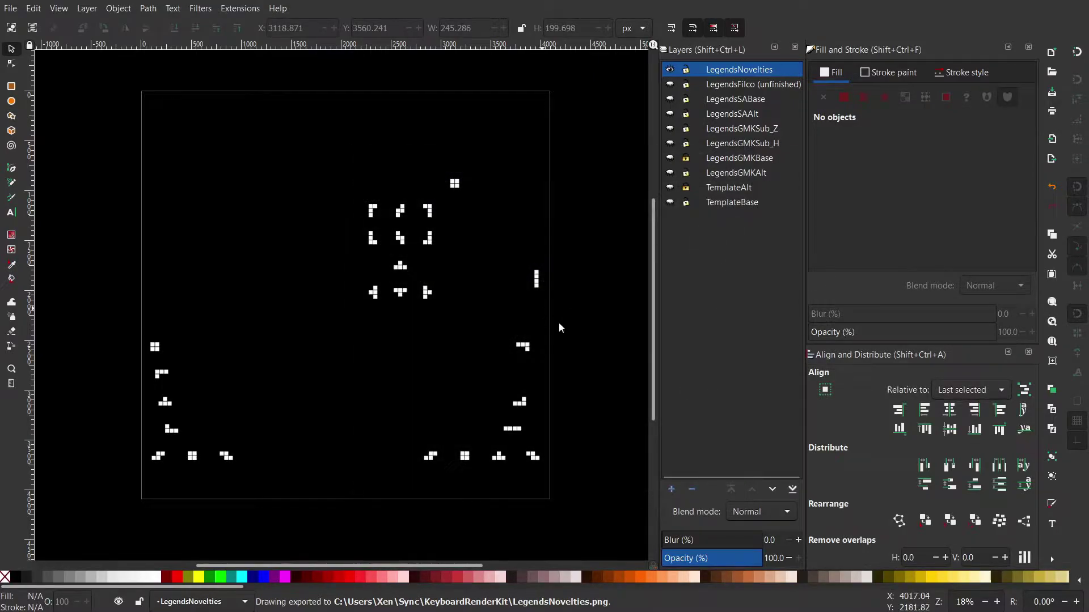
# Switch to Blender and slide the SA profile switch down to its off position.
pyautogui.hotkey('alt', 'Tab')
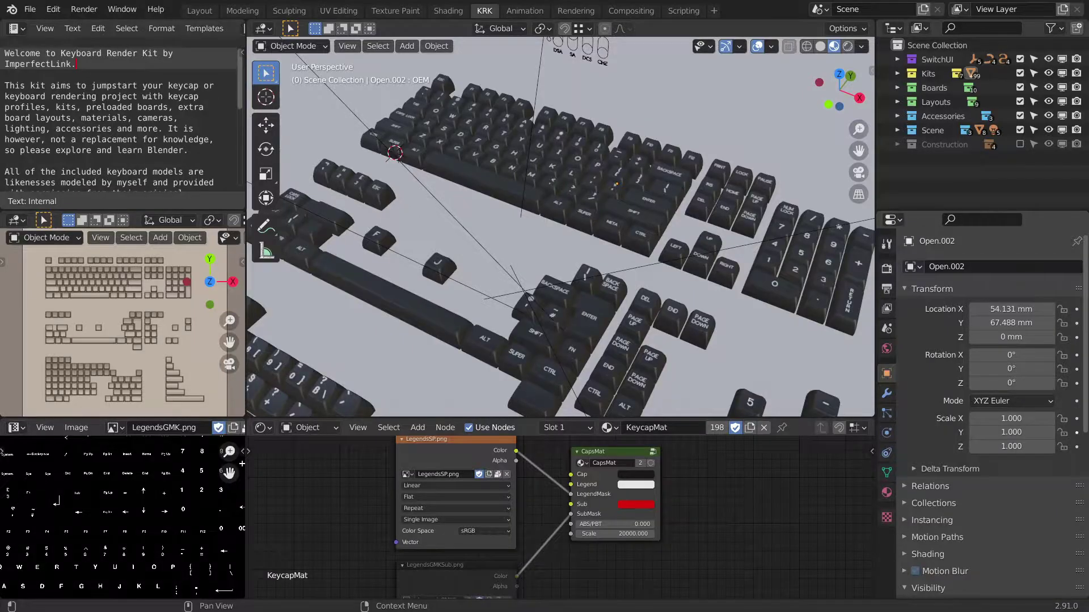
pyautogui.moveTo(643, 294); pyautogui.dragTo(647, 291, button='middle')
pyautogui.keyDown('shift'); pyautogui.moveTo(658, 227); pyautogui.dragTo(652, 278, button='middle'); pyautogui.keyUp('shift')
pyautogui.scroll(6, 653, 278)
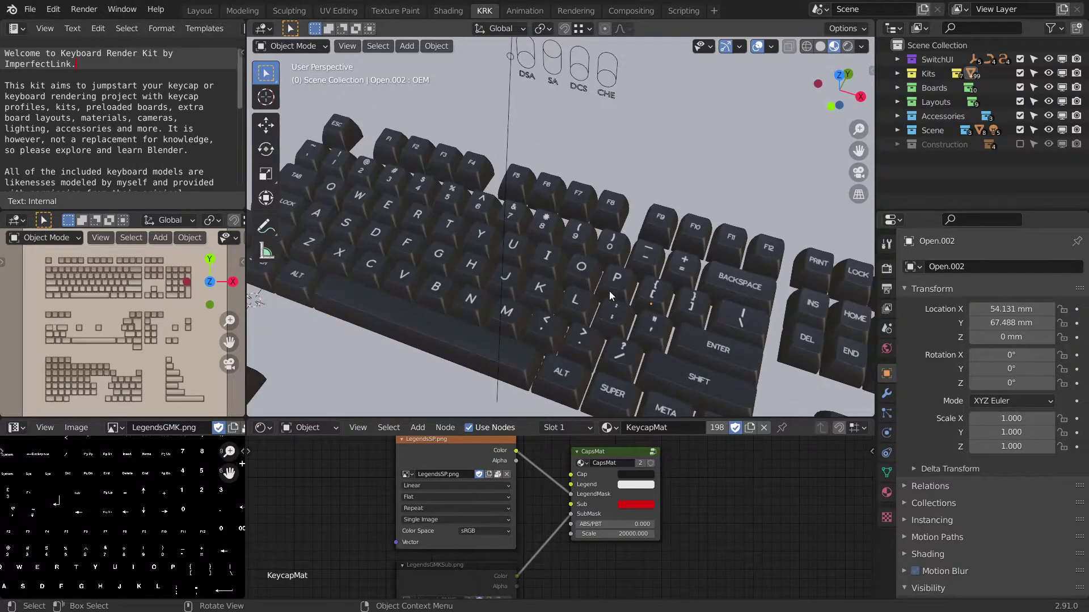
pyautogui.keyDown('shift'); pyautogui.scroll(-4, 608, 291); pyautogui.keyUp('shift')
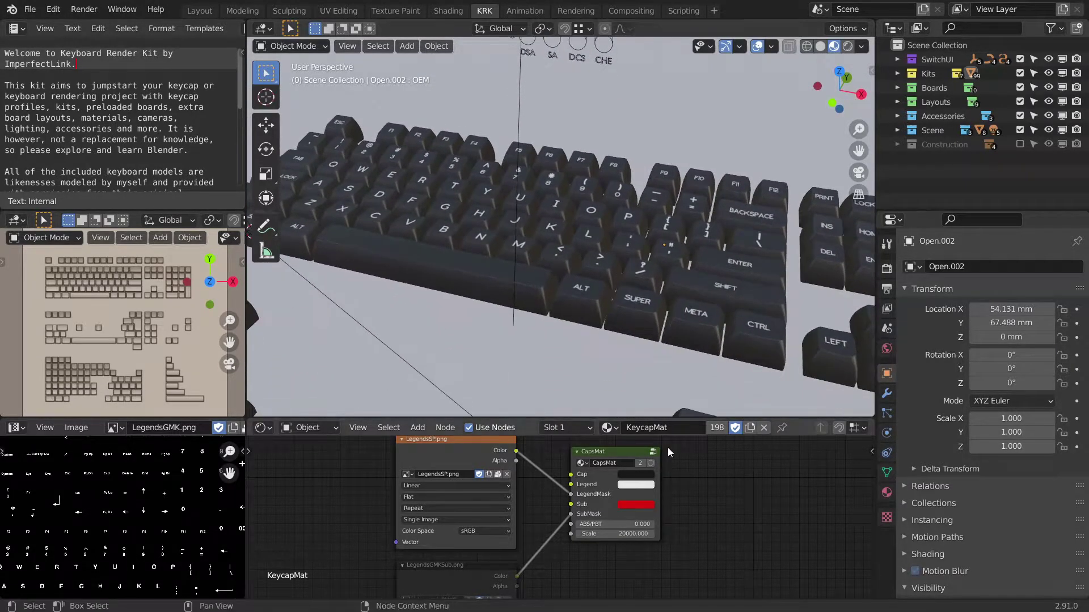
pyautogui.keyDown('shift'); pyautogui.scroll(3, 601, 206); pyautogui.keyUp('shift')
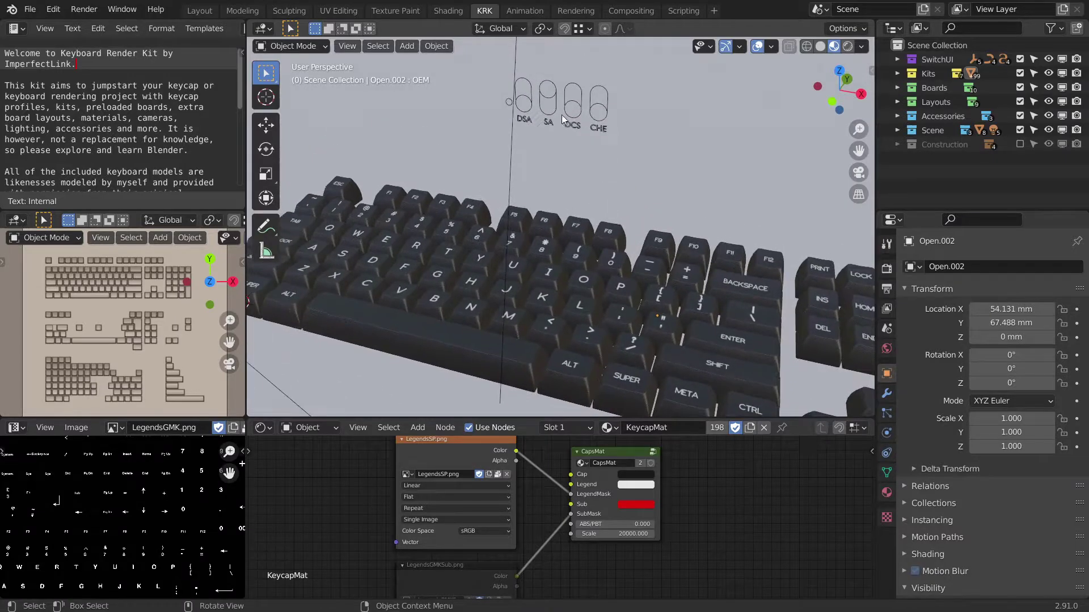
pyautogui.click(546, 98)
pyautogui.press('g')
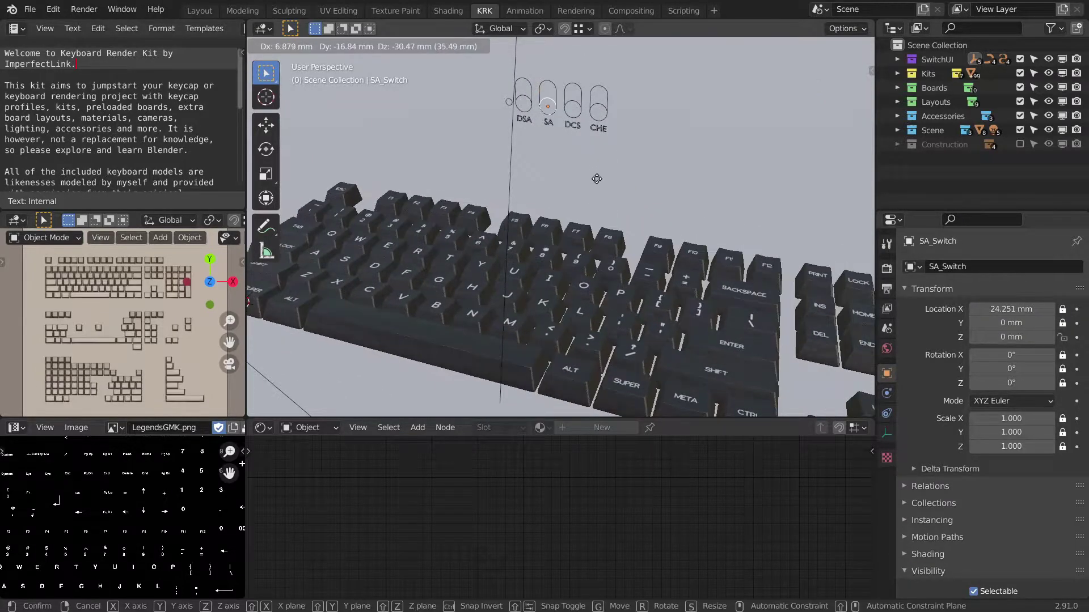
pyautogui.click(596, 177)
# Slide the CHE profile switch up to its on position.
pyautogui.click(597, 94)
pyautogui.press('g')
pyautogui.click(645, 97)
pyautogui.keyDown('shift'); pyautogui.scroll(-5, 643, 131); pyautogui.keyUp('shift')
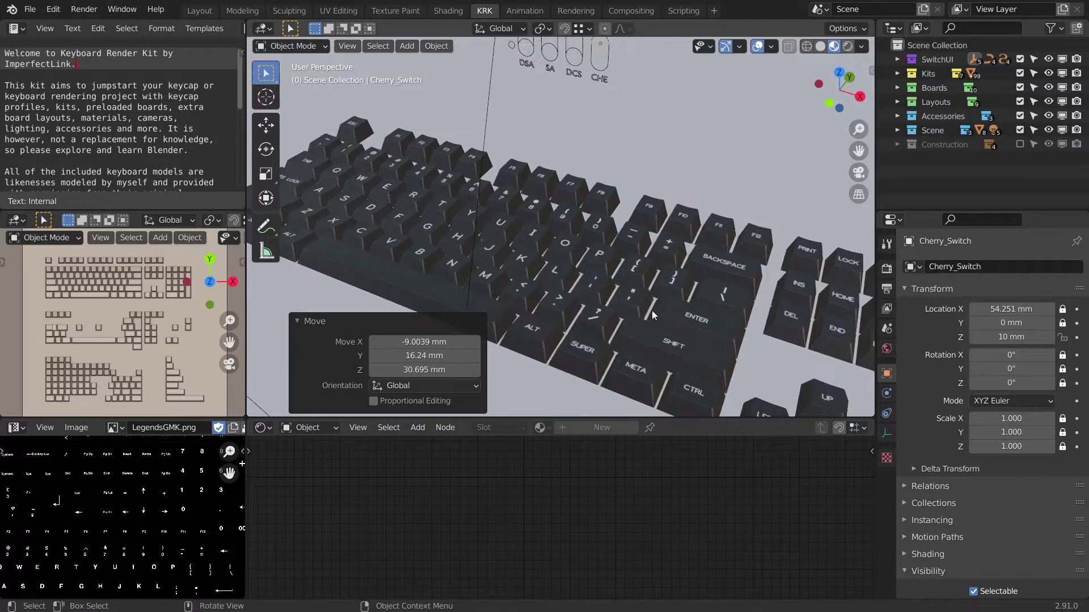
# Set the keycap material's legend mask image to LegendsGMK.png through the Enter keycap.
pyautogui.click(655, 229)
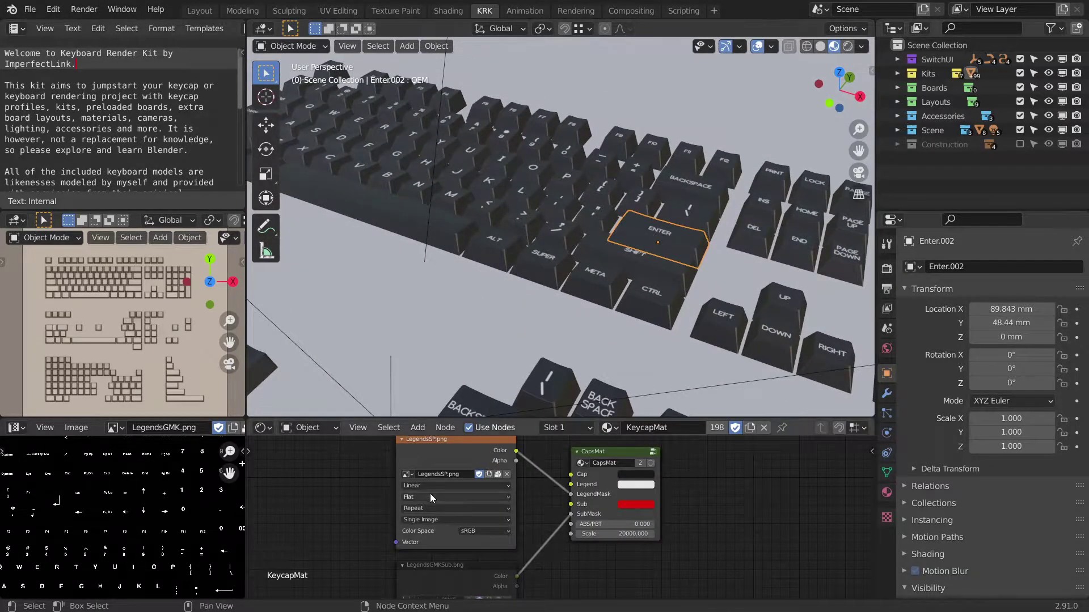
pyautogui.click(407, 474)
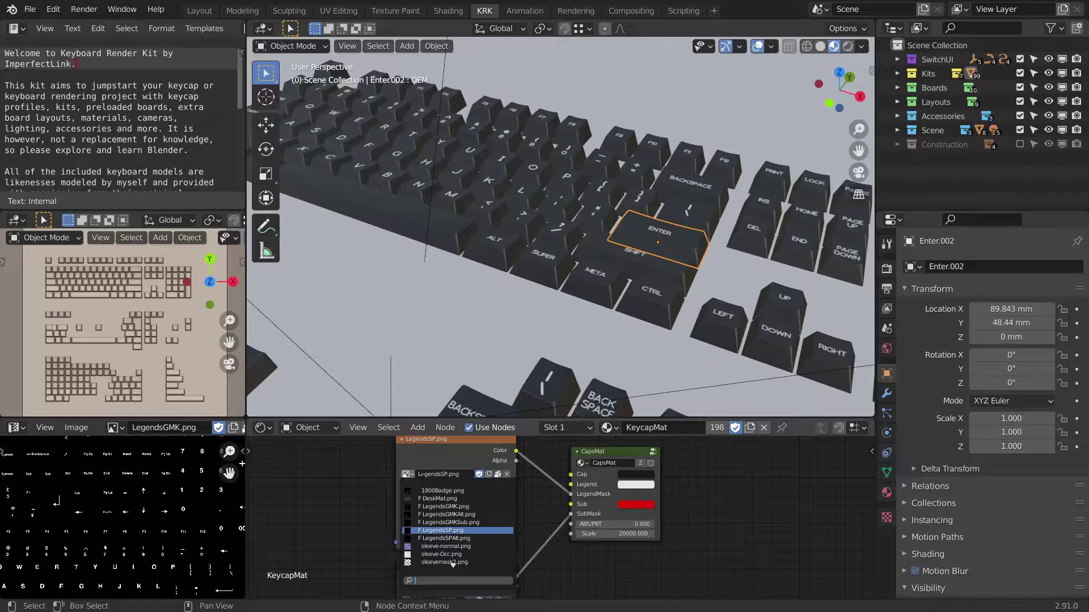
pyautogui.click(445, 506)
pyautogui.moveTo(587, 304); pyautogui.dragTo(637, 304, button='middle')
# Give the right Control keycap its own copy of the KeycapMat material and rename it KeycapNov.
pyautogui.click(637, 308)
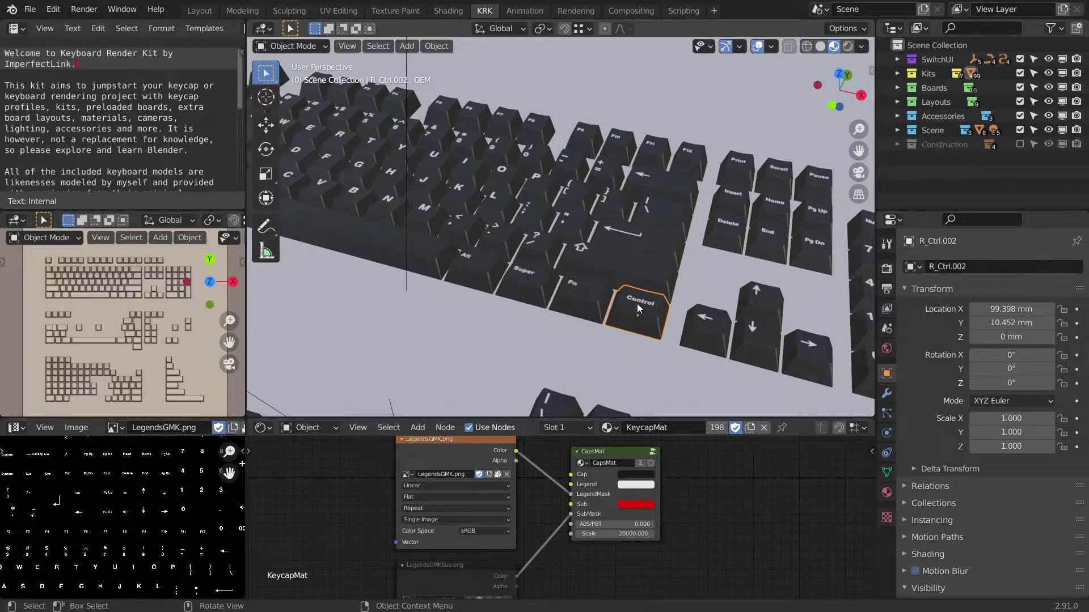
pyautogui.click(716, 430)
pyautogui.moveTo(652, 278); pyautogui.dragTo(687, 363, button='middle')
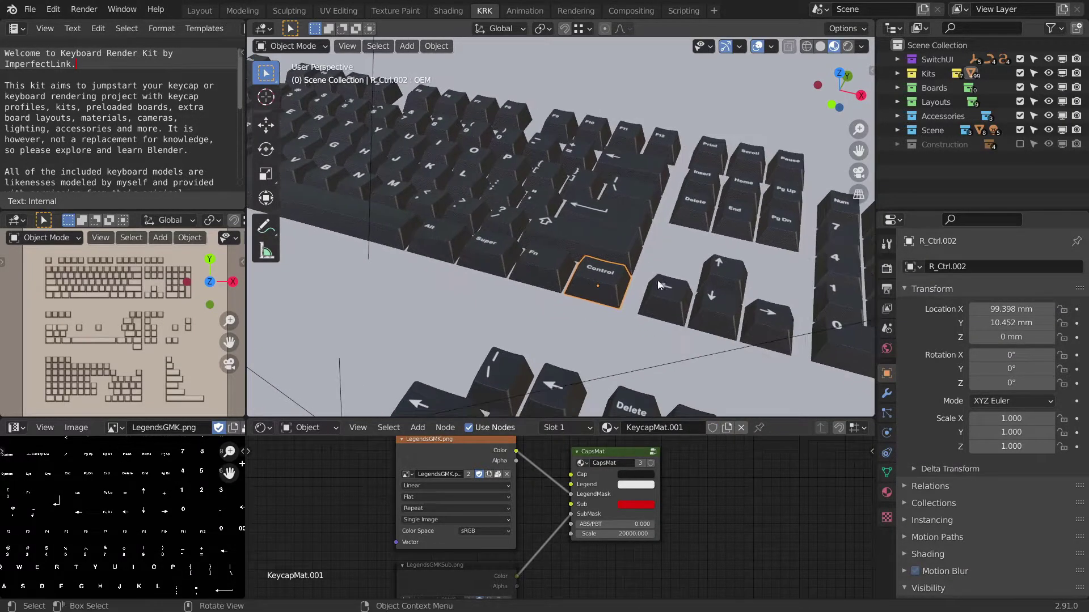
pyautogui.click(687, 427)
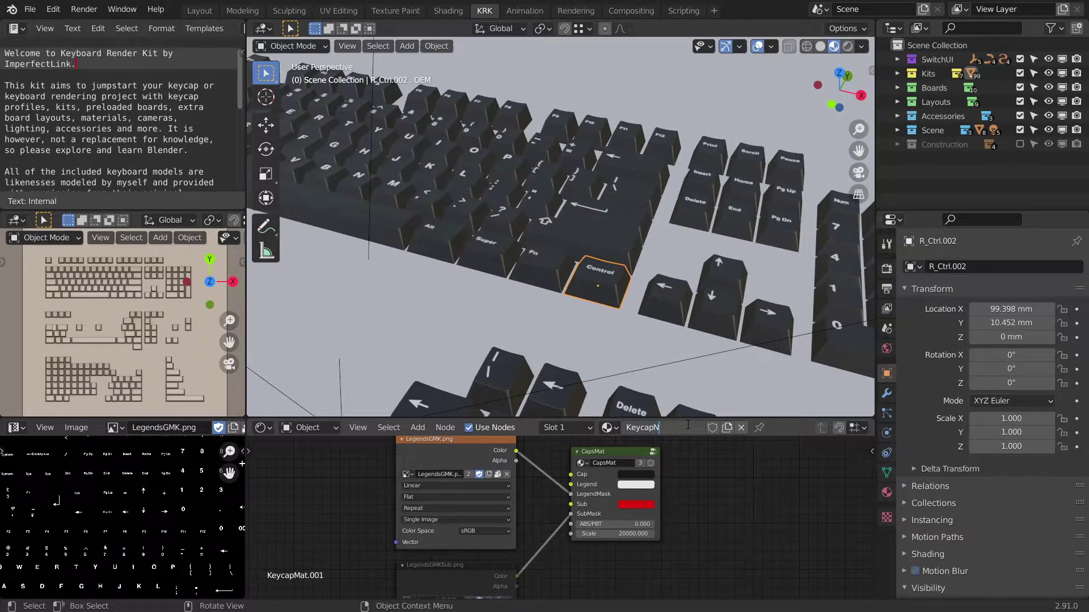
pyautogui.write('KeycapNov')
pyautogui.press('Return')
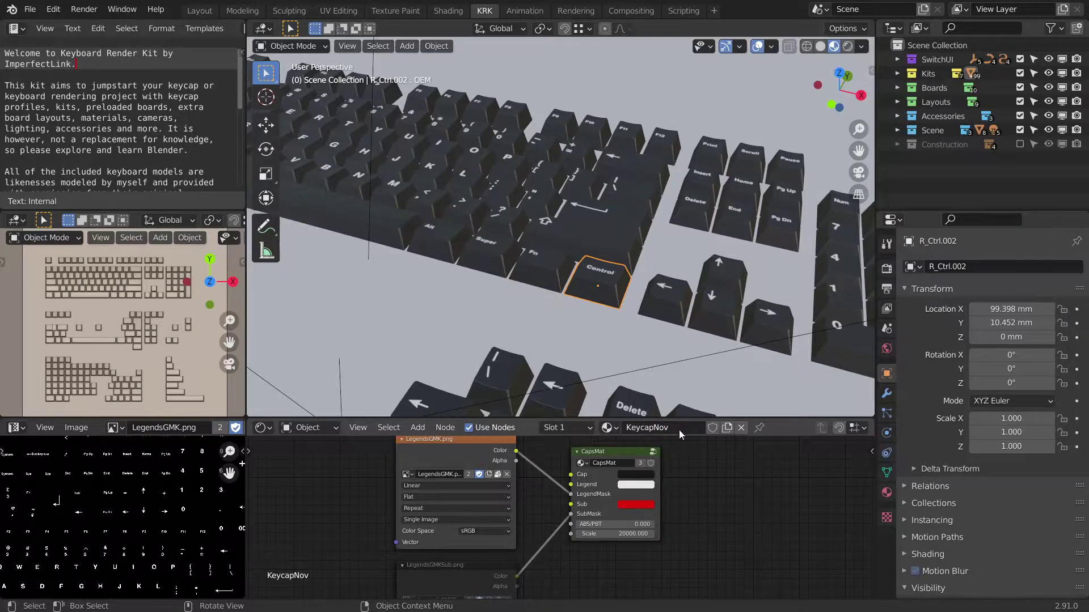
# Unpack the LegendsGMK.png image in the KeycapNov material, using the file from the current directory.
pyautogui.moveTo(703, 488); pyautogui.dragTo(713, 503, button='middle')
pyautogui.scroll(2, 504, 497)
pyautogui.moveTo(505, 497); pyautogui.dragTo(612, 507, button='middle')
pyautogui.scroll(2, 564, 502)
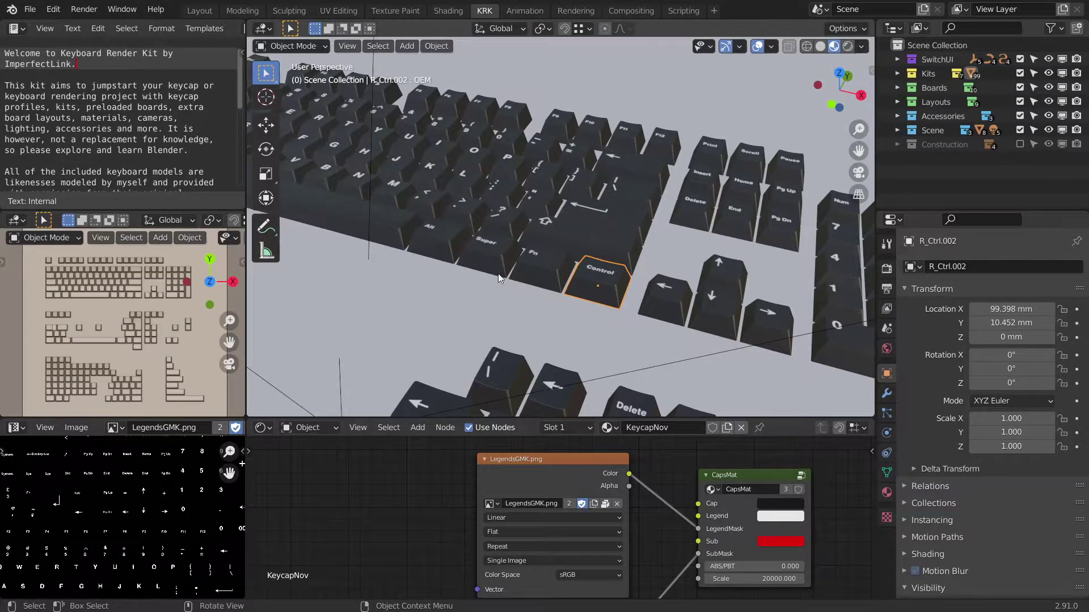
pyautogui.click(604, 505)
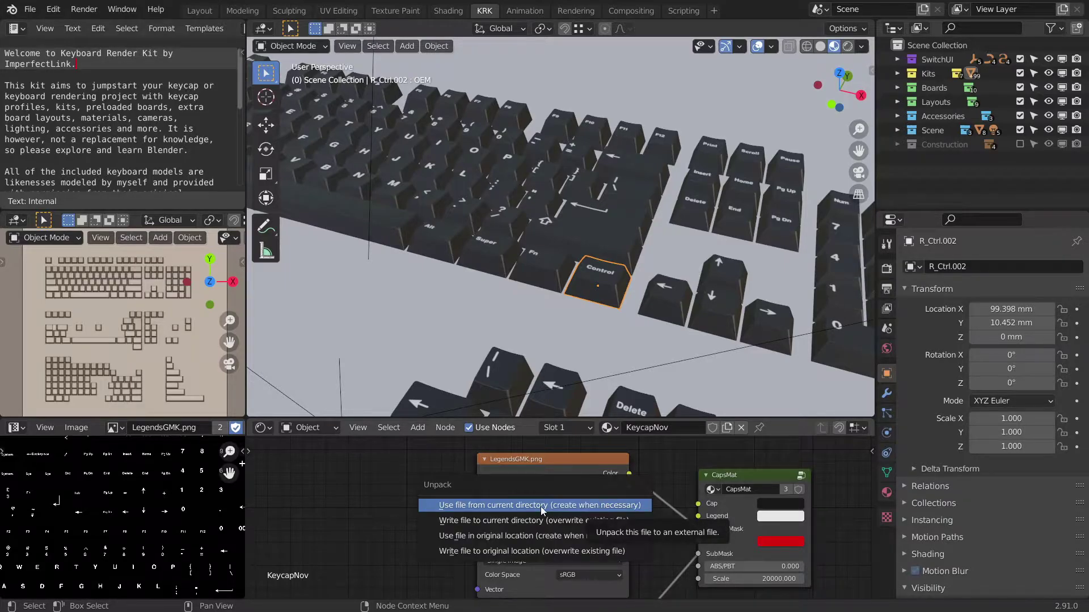
pyautogui.click(540, 505)
# Load LegendsNovelties.png from the KeyboardRenderKit folder into the KeycapNov material's legend image node.
pyautogui.click(616, 506)
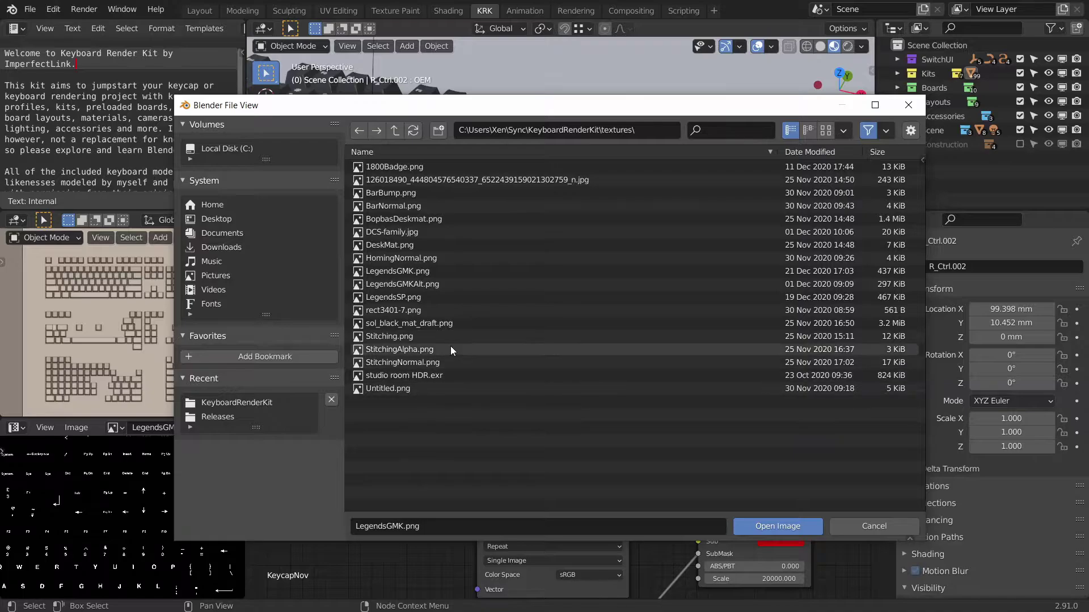
pyautogui.click(394, 131)
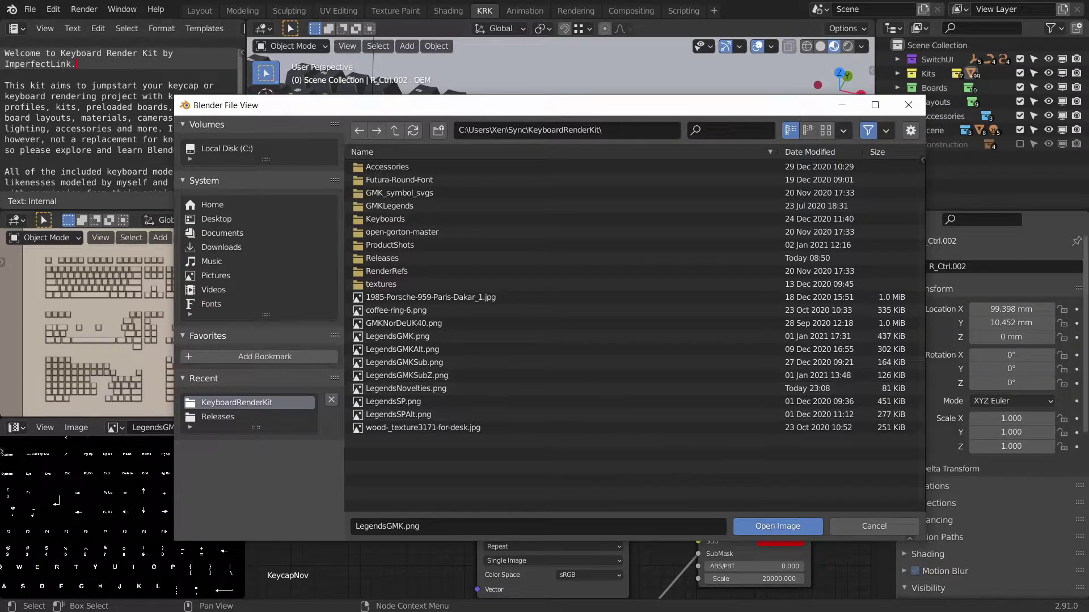
pyautogui.click(405, 388)
pyautogui.click(776, 527)
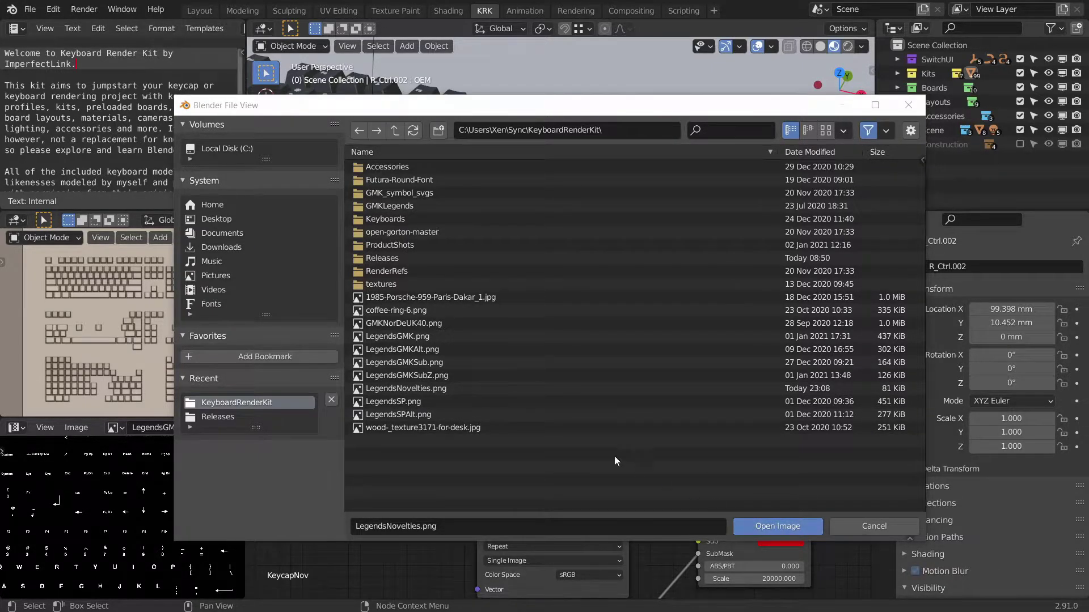
pyautogui.click(521, 388)
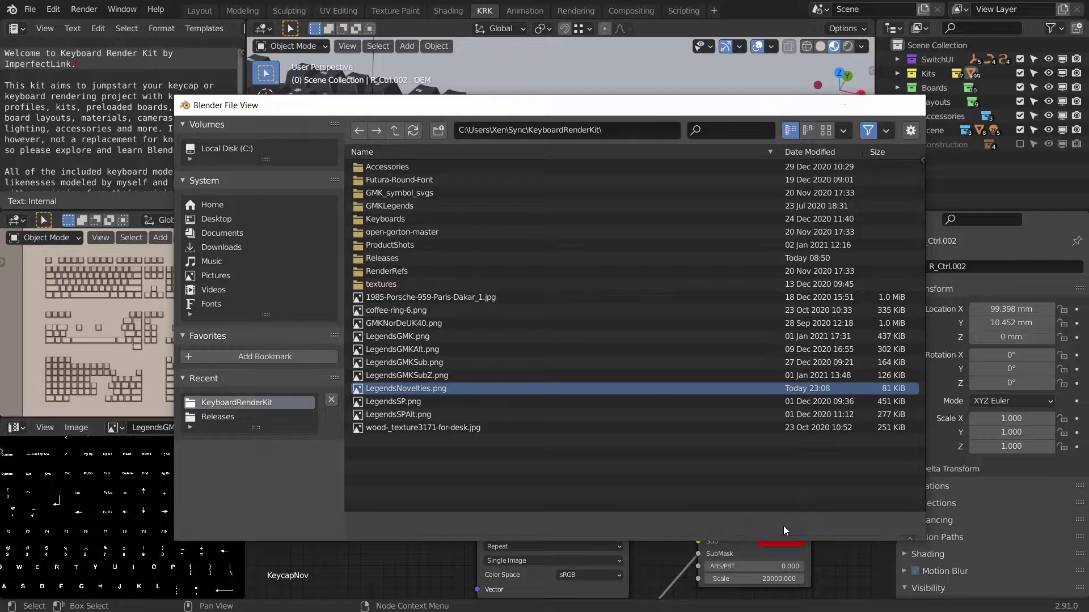
pyautogui.click(783, 525)
pyautogui.scroll(6, 633, 262)
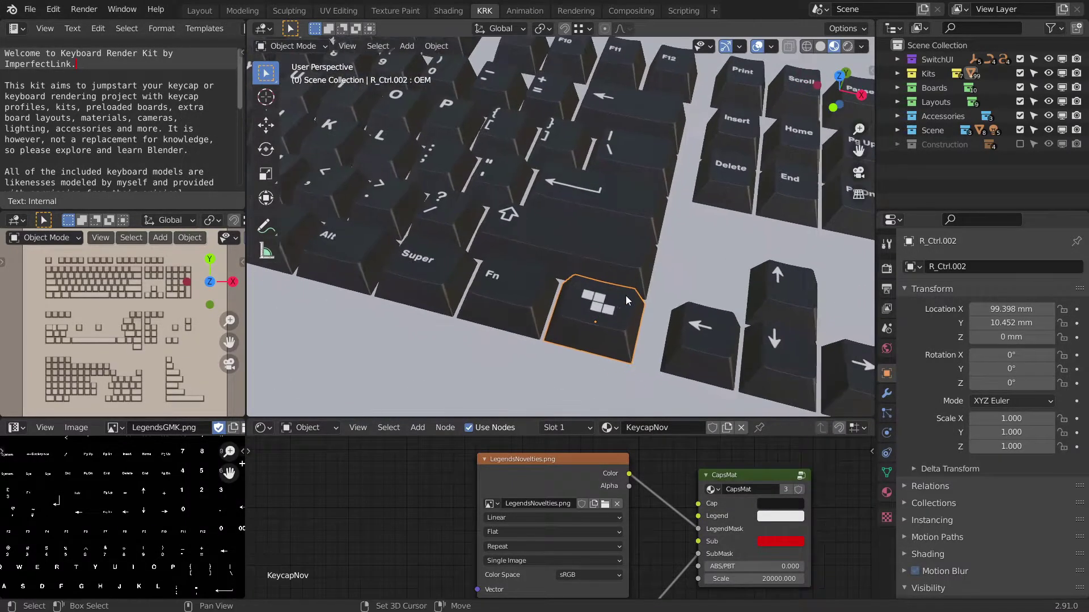
pyautogui.keyDown('shift'); pyautogui.scroll(-2, 628, 313); pyautogui.keyUp('shift')
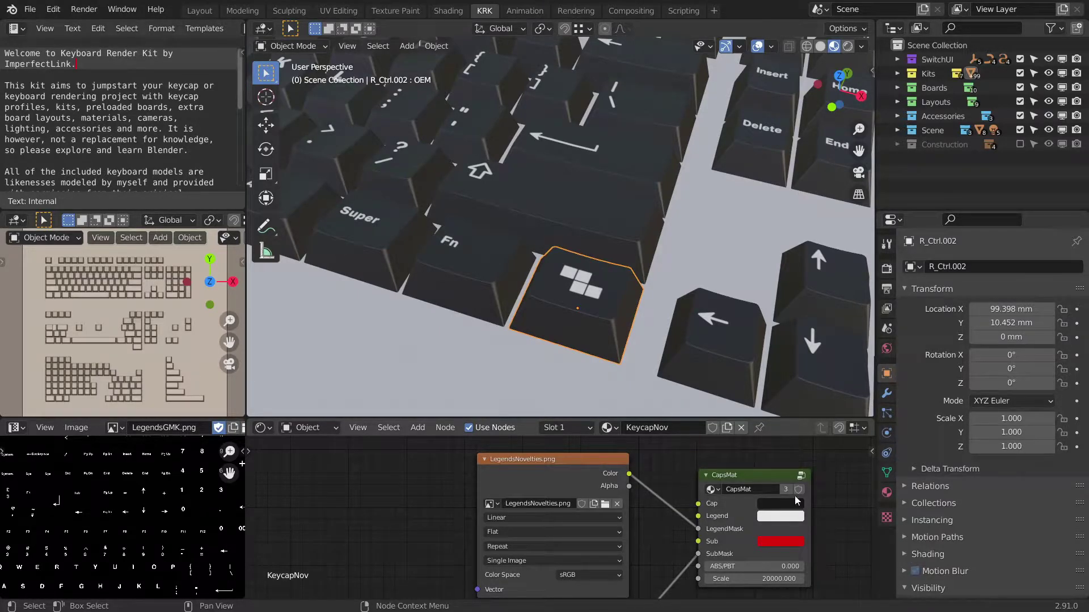
# Set the KeycapNov material's Legend color to red, about hue 0.992, saturation 1.000 and value 0.900.
pyautogui.moveTo(668, 325); pyautogui.dragTo(668, 319, button='middle')
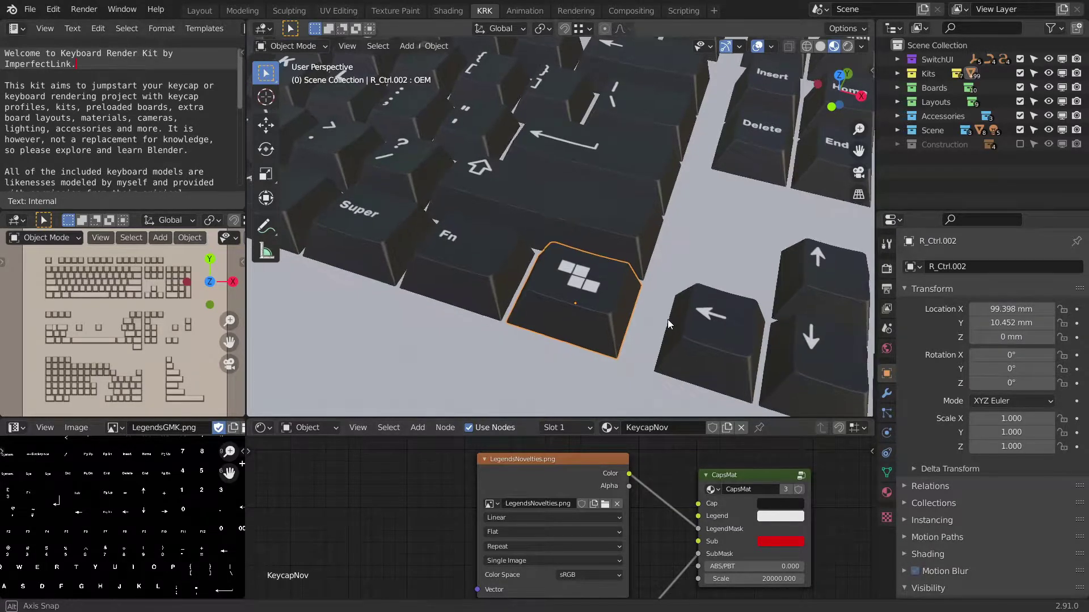
pyautogui.click(783, 517)
pyautogui.click(807, 425)
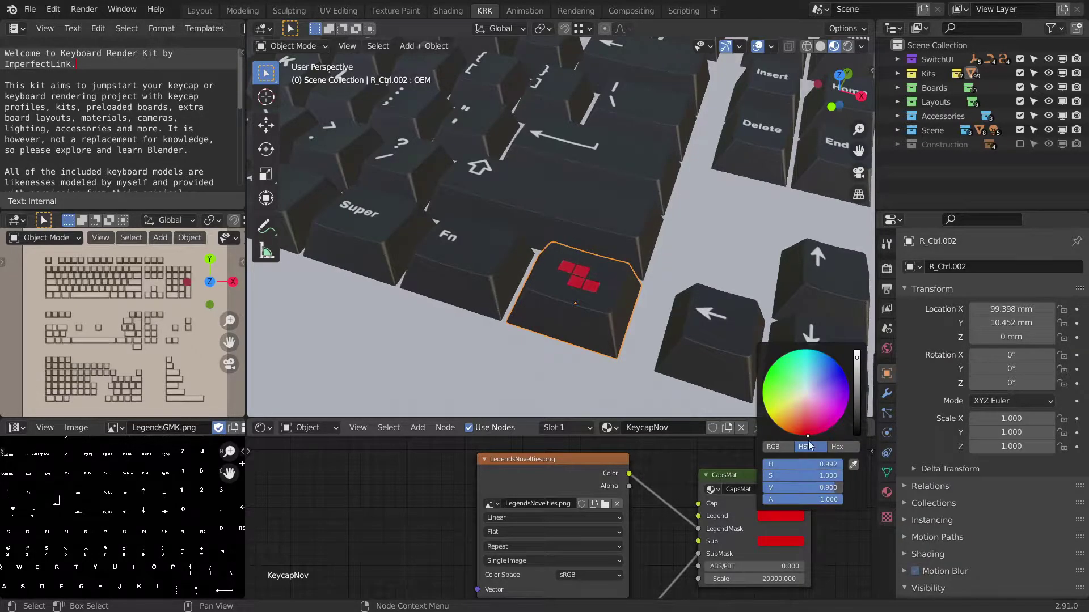
# Compare the node setups of the Fn keycap's KeycapMat material and the right Control keycap's KeycapNov material.
pyautogui.moveTo(664, 257); pyautogui.dragTo(630, 267, button='middle')
pyautogui.click(578, 293)
pyautogui.moveTo(783, 529); pyautogui.dragTo(753, 522, button='middle')
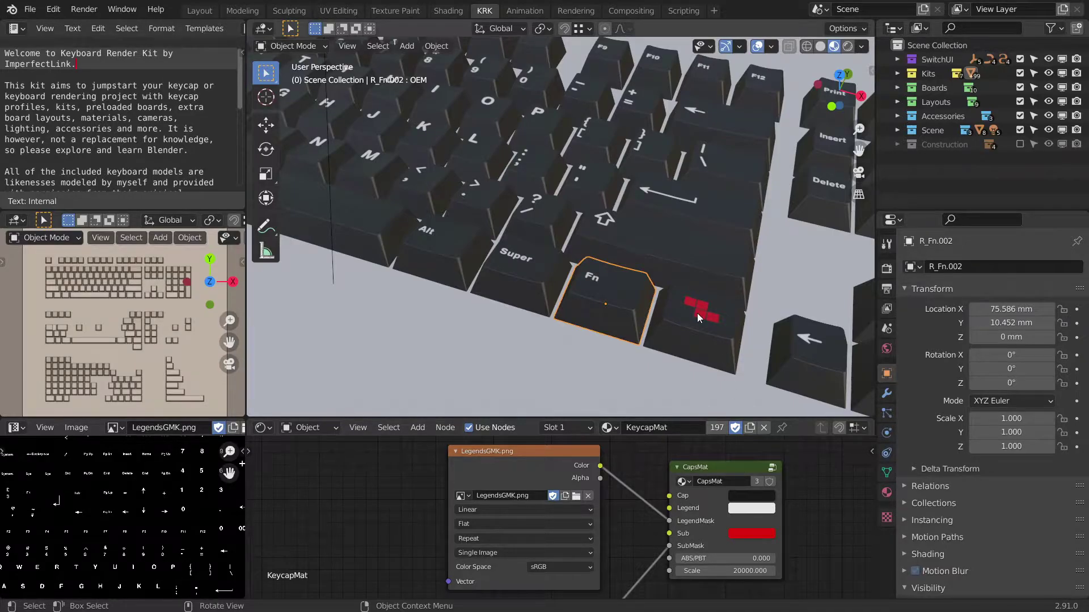
pyautogui.moveTo(656, 299); pyautogui.dragTo(662, 321, button='middle')
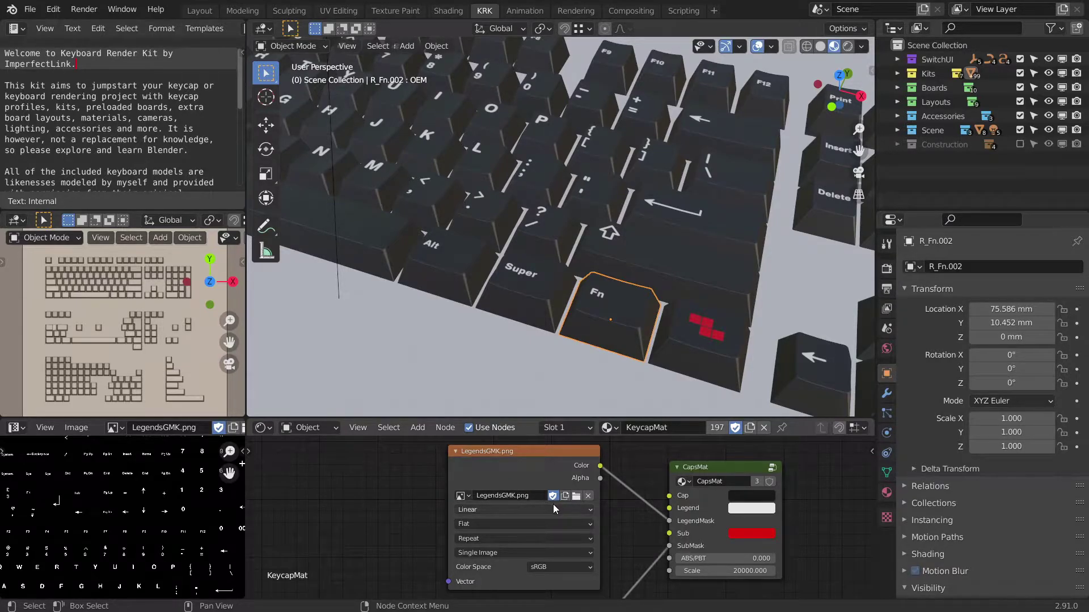
pyautogui.click(726, 341)
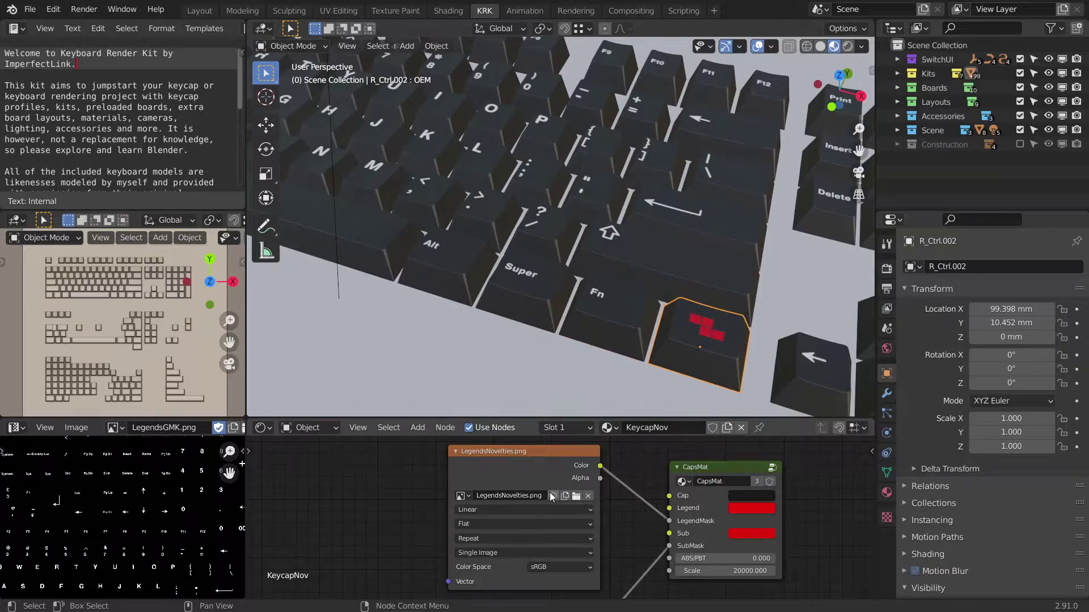
pyautogui.moveTo(679, 338); pyautogui.dragTo(564, 288, button='middle')
# Link the right Control keycap's KeycapNov material to the right Alt, Super, Fn, Shift, Enter, Backspace, Insert, Home, Page Up, Delete, End and Page Down keycaps.
pyautogui.click(594, 322)
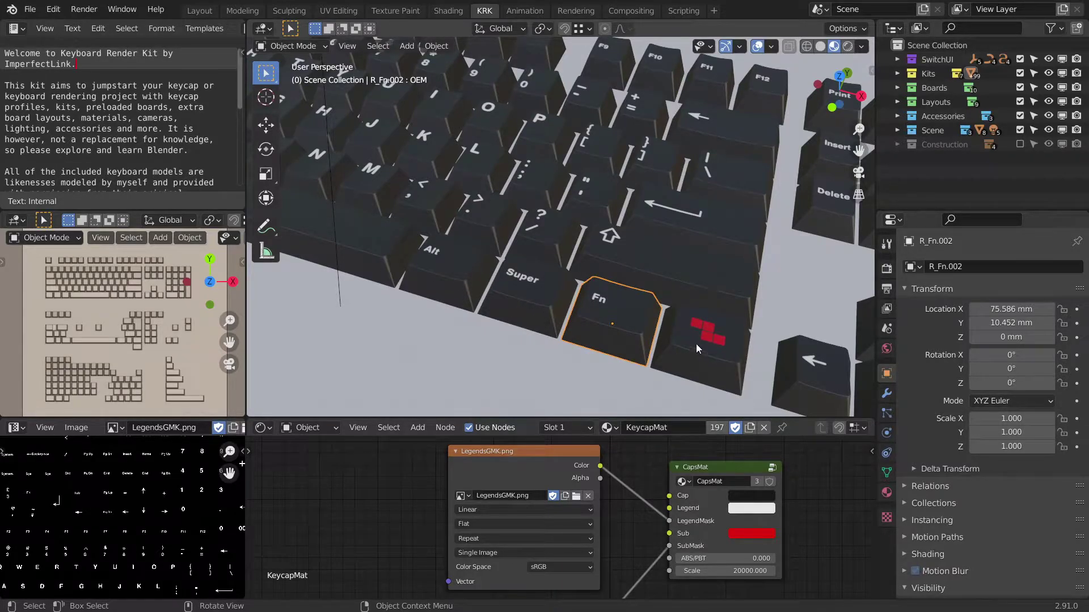
pyautogui.keyDown('shift'); pyautogui.click(488, 272); pyautogui.keyUp('shift')
pyautogui.keyDown('shift'); pyautogui.click(540, 288); pyautogui.keyUp('shift')
pyautogui.keyDown('shift'); pyautogui.click(596, 313); pyautogui.keyUp('shift')
pyautogui.moveTo(638, 280); pyautogui.dragTo(678, 274, button='middle')
pyautogui.keyDown('shift'); pyautogui.click(678, 276); pyautogui.keyUp('shift')
pyautogui.keyDown('shift'); pyautogui.click(701, 235); pyautogui.keyUp('shift')
pyautogui.keyDown('shift'); pyautogui.click(733, 158); pyautogui.keyUp('shift')
pyautogui.keyDown('shift'); pyautogui.moveTo(733, 157); pyautogui.dragTo(655, 206, button='middle'); pyautogui.keyUp('shift')
pyautogui.keyDown('shift'); pyautogui.moveTo(743, 219); pyautogui.dragTo(611, 281, button='middle'); pyautogui.keyUp('shift')
pyautogui.keyDown('shift'); pyautogui.click(617, 219); pyautogui.keyUp('shift')
pyautogui.keyDown('shift'); pyautogui.click(659, 210); pyautogui.keyUp('shift')
pyautogui.keyDown('shift'); pyautogui.click(731, 224); pyautogui.keyUp('shift')
pyautogui.keyDown('shift'); pyautogui.click(743, 170); pyautogui.keyUp('shift')
pyautogui.keyDown('shift'); pyautogui.click(683, 154); pyautogui.keyUp('shift')
pyautogui.keyDown('shift'); pyautogui.click(622, 141); pyautogui.keyUp('shift')
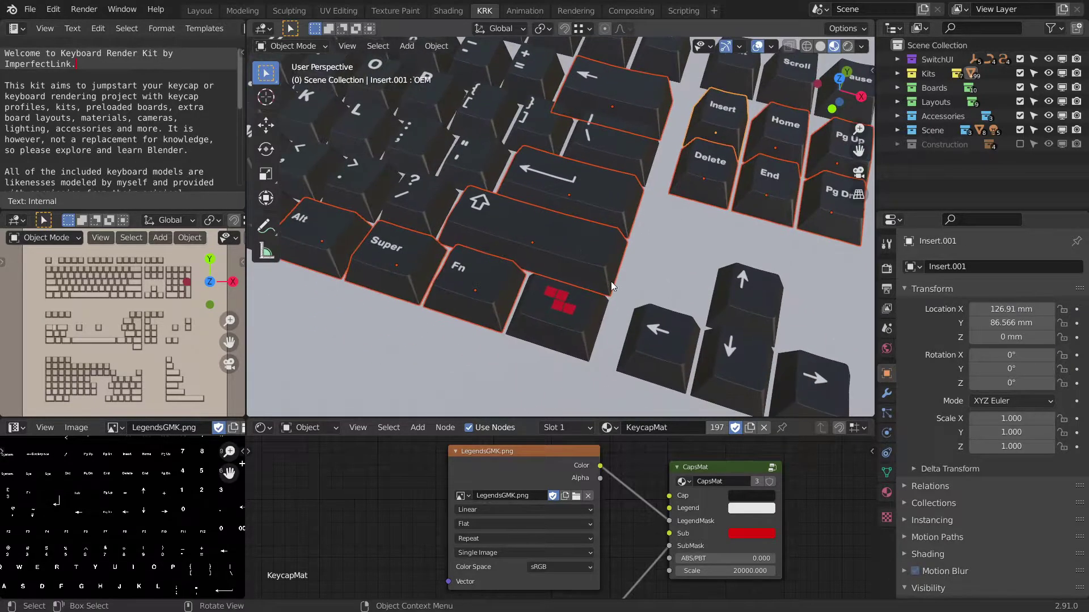
pyautogui.keyDown('shift'); pyautogui.click(596, 322); pyautogui.keyUp('shift')
pyautogui.moveTo(596, 322); pyautogui.dragTo(636, 272, button='middle')
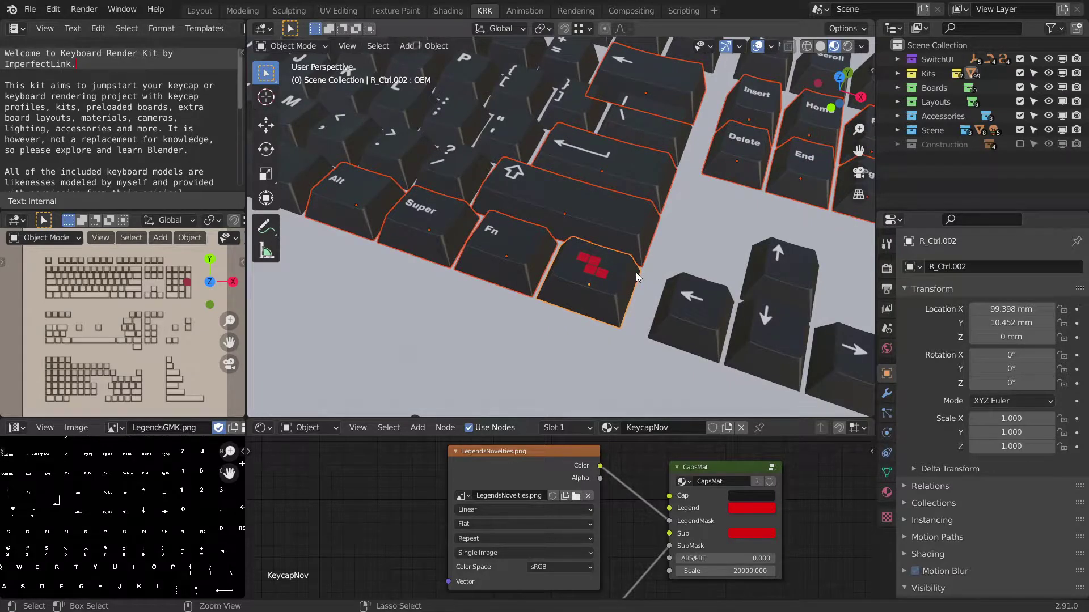
pyautogui.hotkey('ctrl', 'l')
pyautogui.moveTo(635, 272)
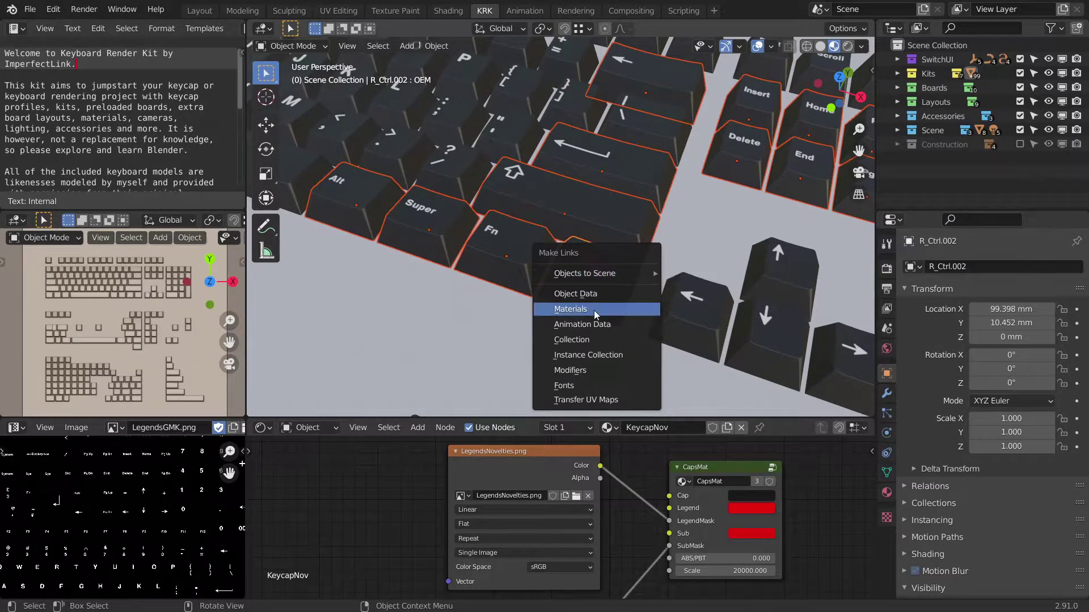
pyautogui.click(580, 311)
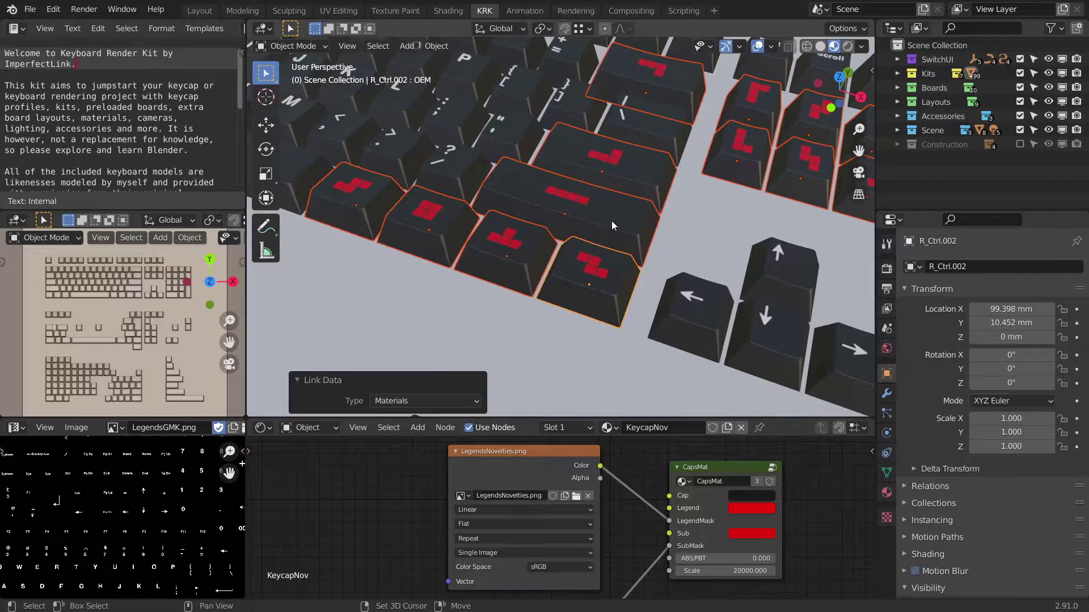
pyautogui.scroll(-3, 611, 226)
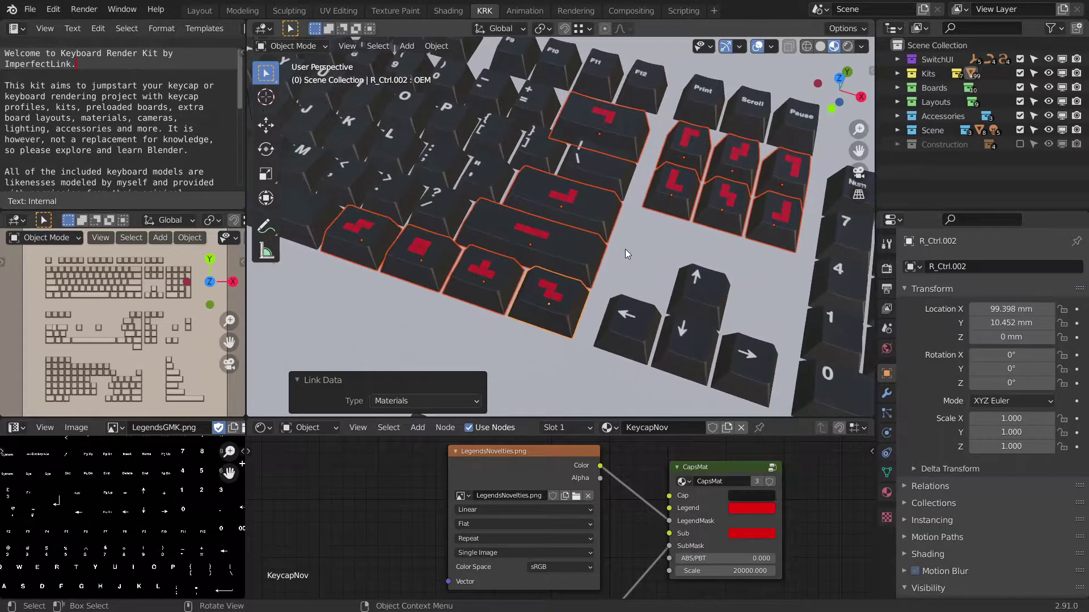
pyautogui.click(627, 250)
# Add an Object Info node to the KeycapNov material and connect its Color output to the CapsMat group's Legend input.
pyautogui.keyDown('shift'); pyautogui.moveTo(631, 257); pyautogui.dragTo(659, 243, button='middle'); pyautogui.keyUp('shift')
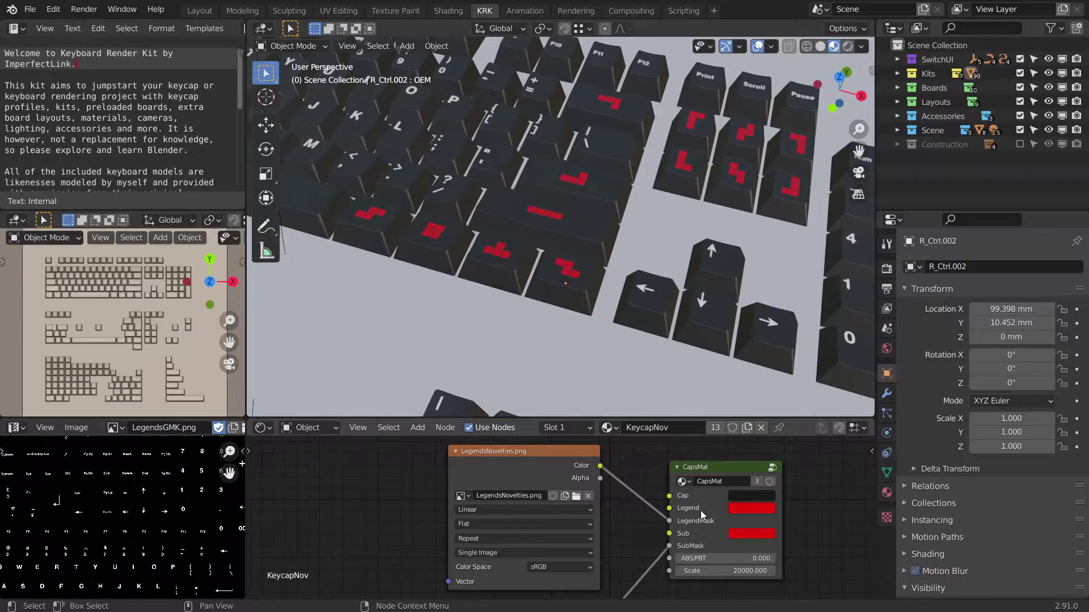
pyautogui.scroll(-3, 700, 510)
pyautogui.scroll(3, 677, 512)
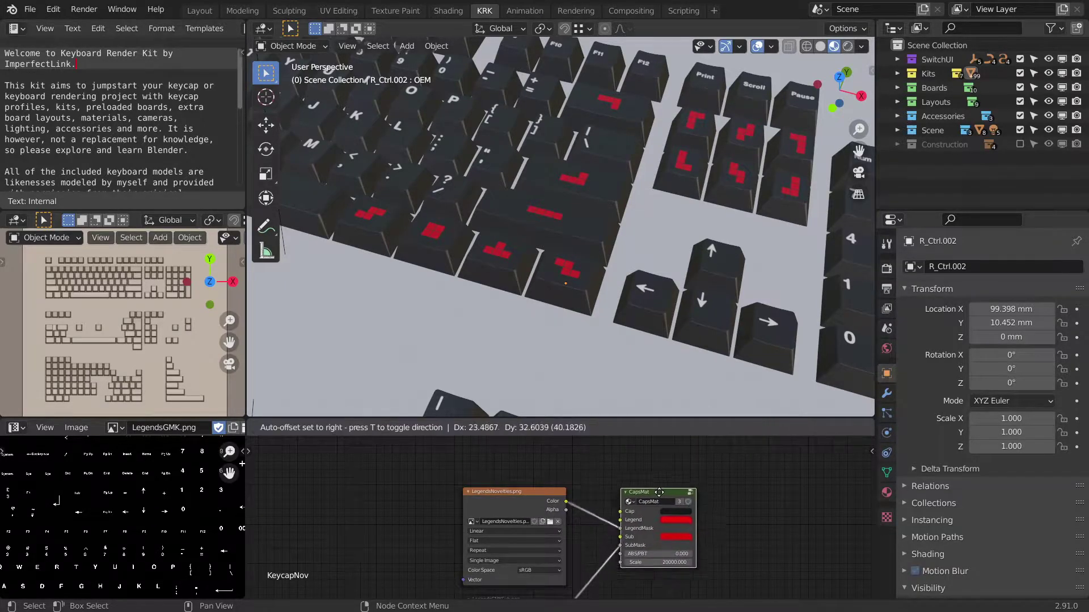
pyautogui.moveTo(676, 506); pyautogui.dragTo(657, 514, button='middle')
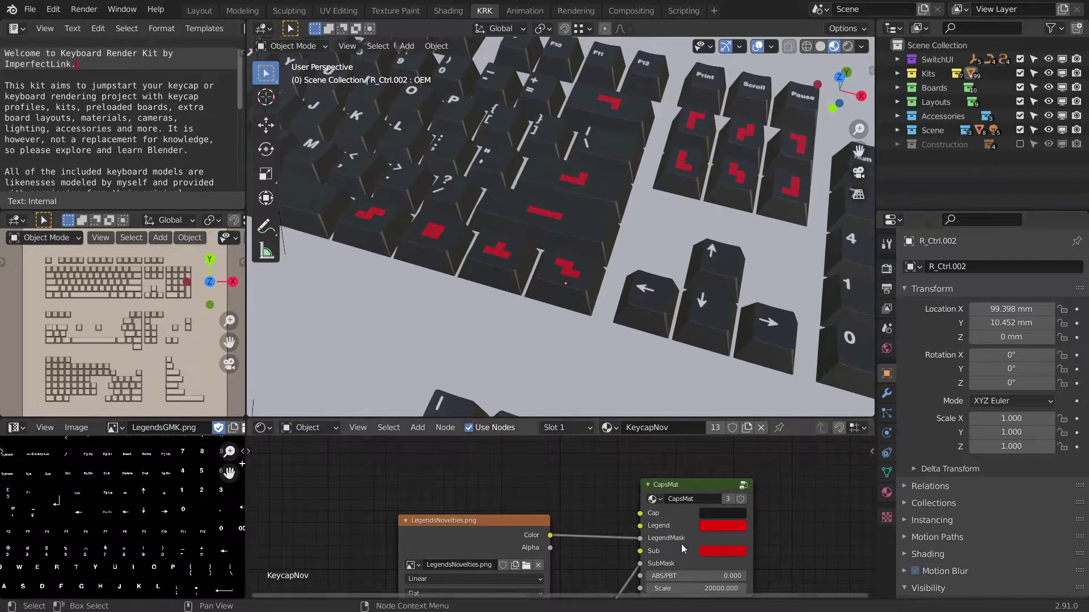
pyautogui.moveTo(646, 491); pyautogui.dragTo(656, 514, button='middle')
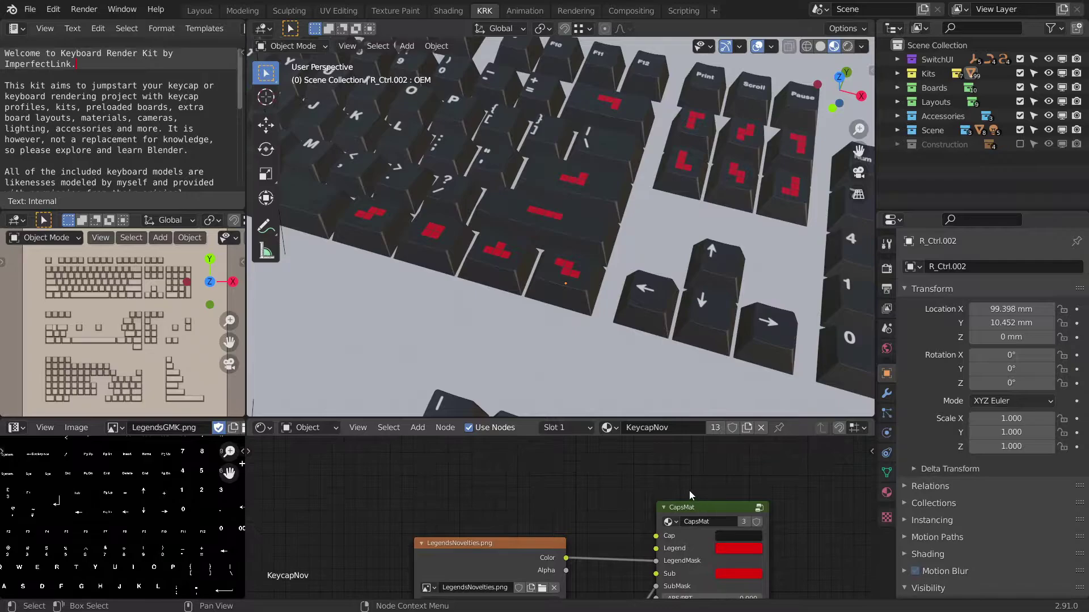
pyautogui.hotkey('shift', 'a')
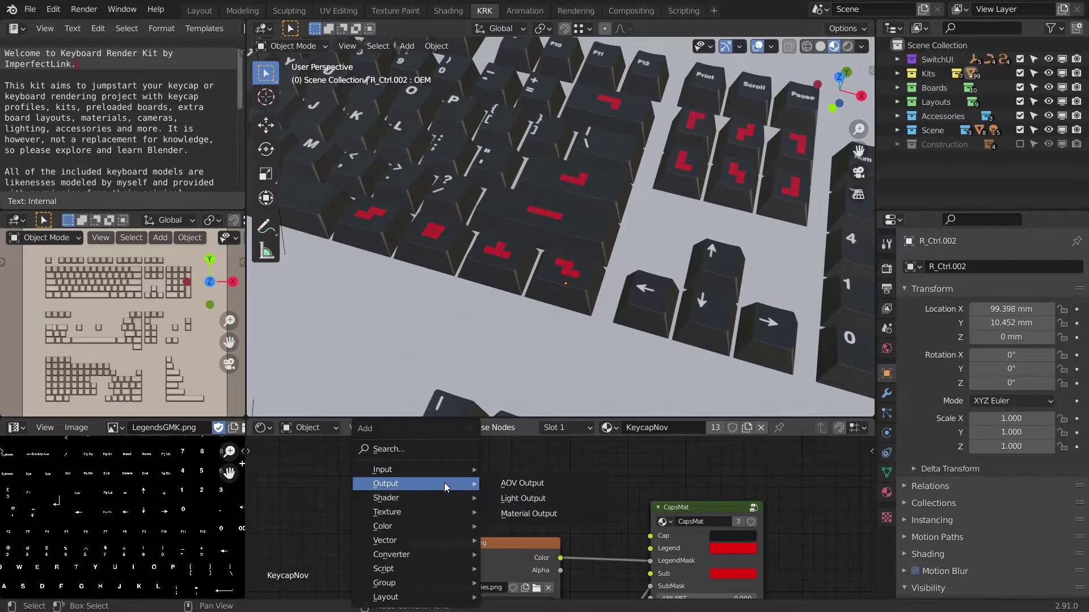
pyautogui.moveTo(457, 470)
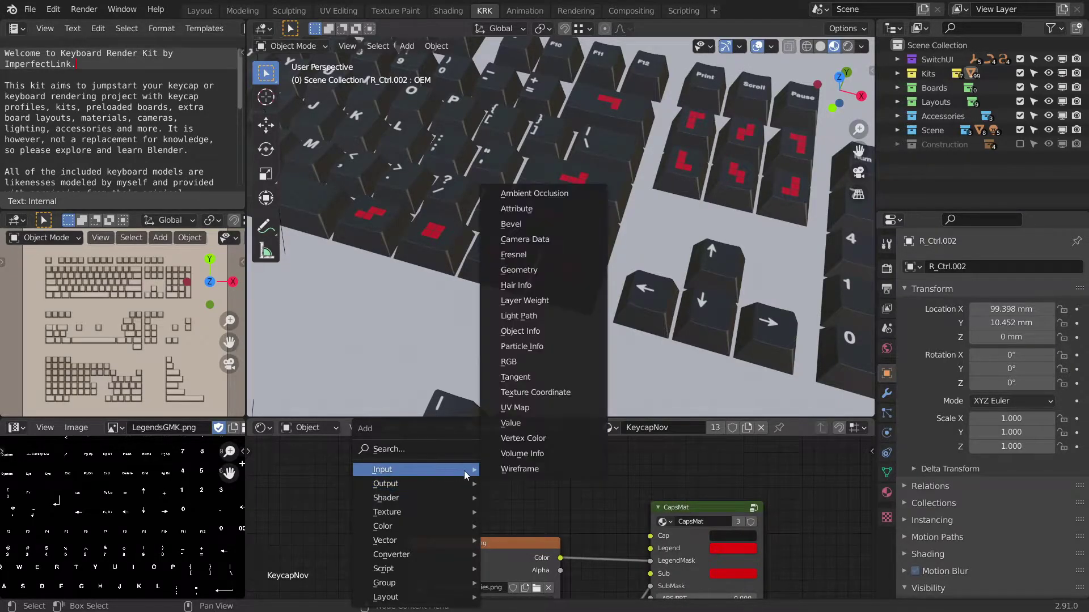
pyautogui.click(539, 331)
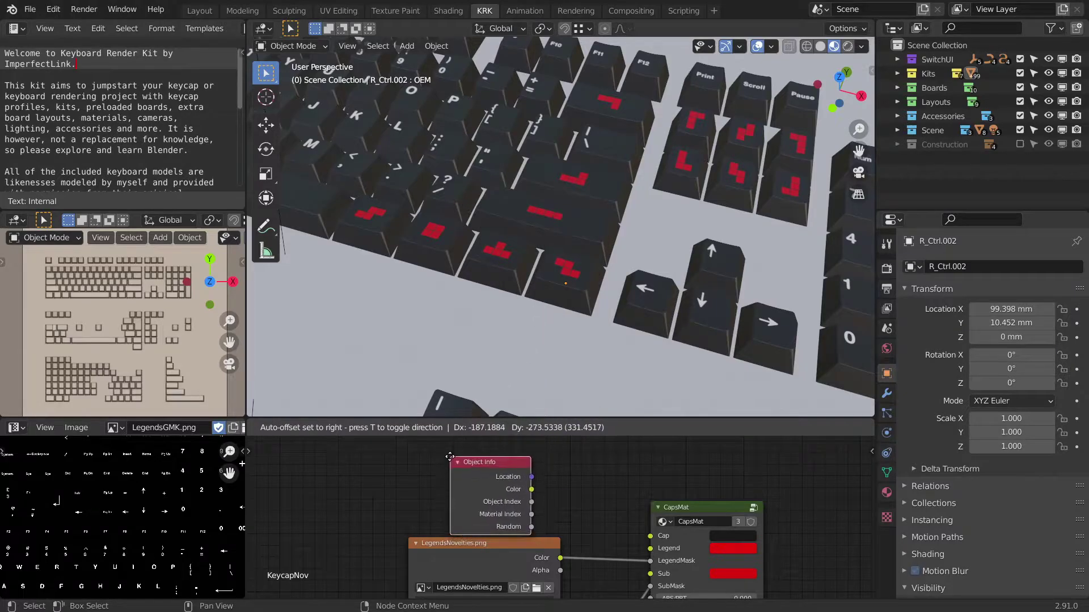
pyautogui.click(328, 460)
pyautogui.moveTo(412, 495); pyautogui.dragTo(651, 548)
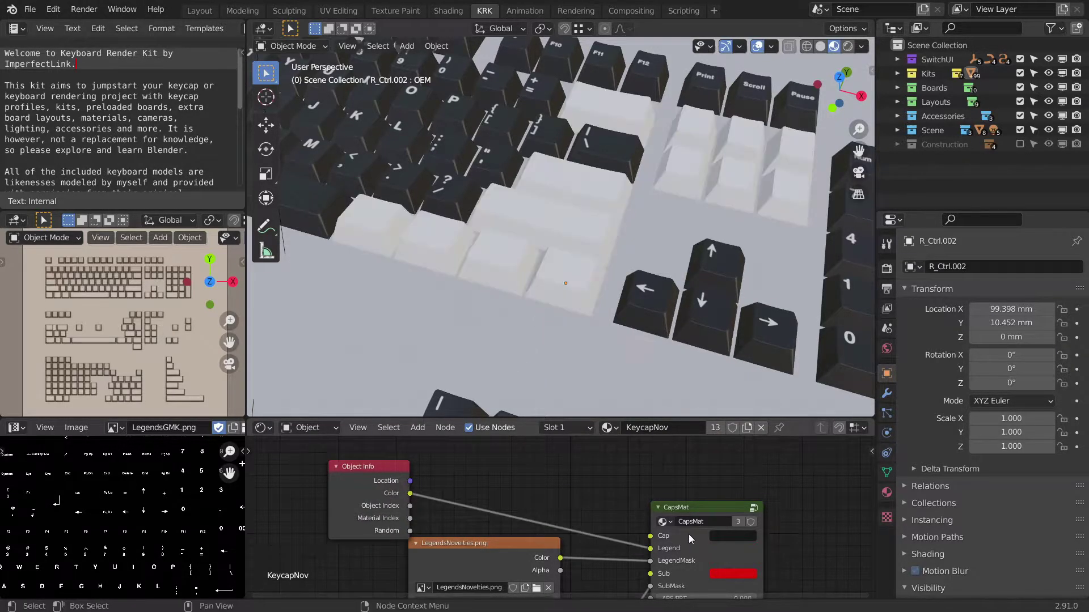
# Set the right Control keycap's viewport display color to red, about hue 0.995 with full saturation and value.
pyautogui.moveTo(612, 258)
pyautogui.keyDown('shift'); pyautogui.mouseDown(button='middle')
pyautogui.moveTo(613, 272)
pyautogui.moveTo(595, 253)
pyautogui.mouseUp(button='middle'); pyautogui.keyUp('shift')
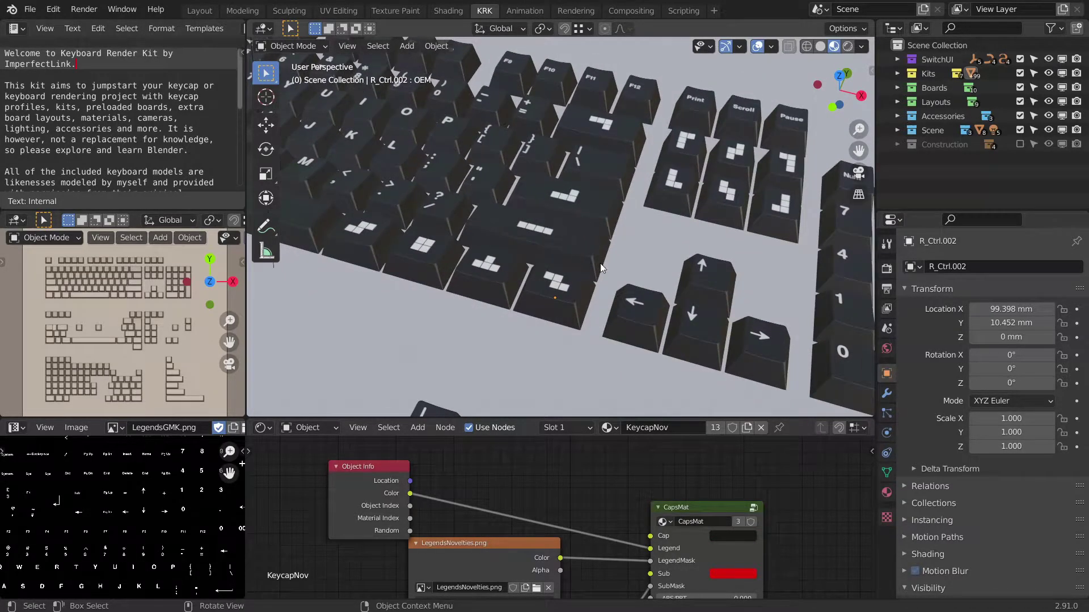
pyautogui.click(567, 294)
pyautogui.moveTo(591, 296); pyautogui.dragTo(641, 277, button='middle')
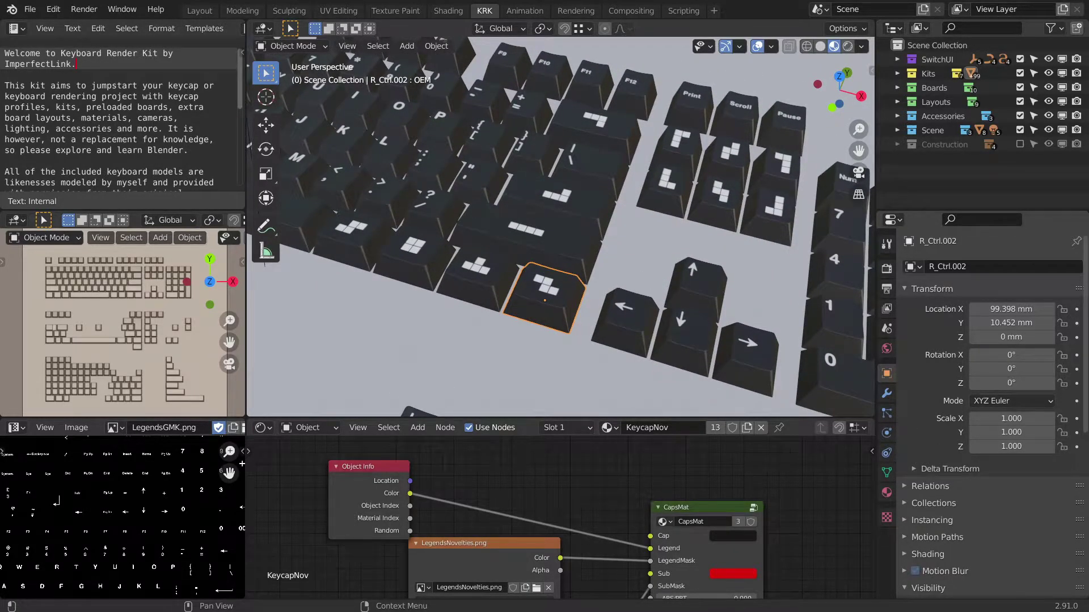
pyautogui.moveTo(751, 301); pyautogui.dragTo(743, 298, button='middle')
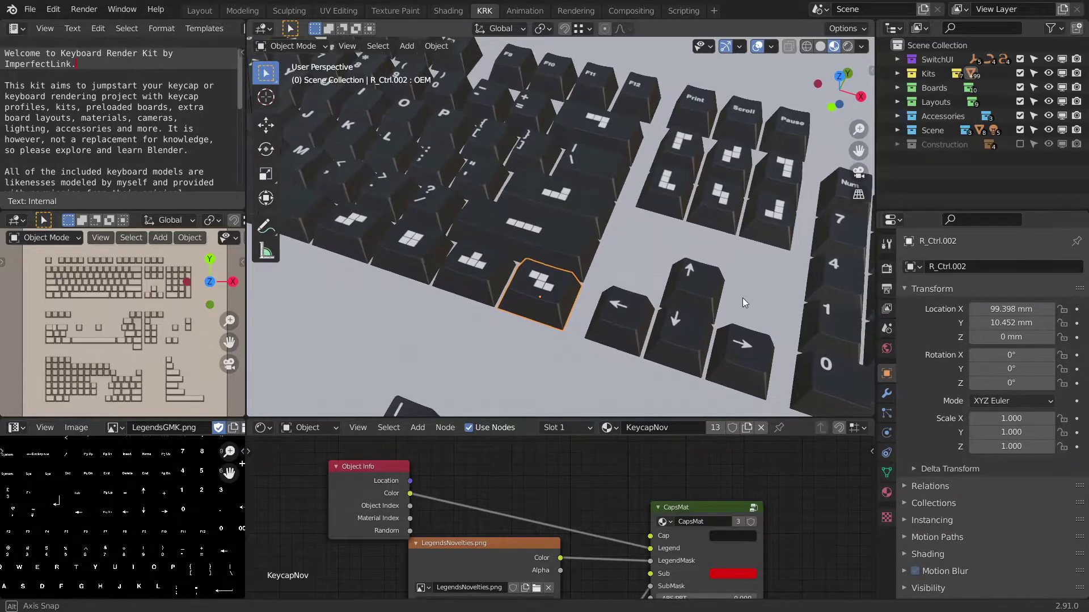
pyautogui.keyDown('shift'); pyautogui.moveTo(669, 279); pyautogui.dragTo(672, 270, button='middle'); pyautogui.keyUp('shift')
pyautogui.keyDown('shift'); pyautogui.moveTo(571, 261); pyautogui.dragTo(588, 279, button='middle'); pyautogui.keyUp('shift')
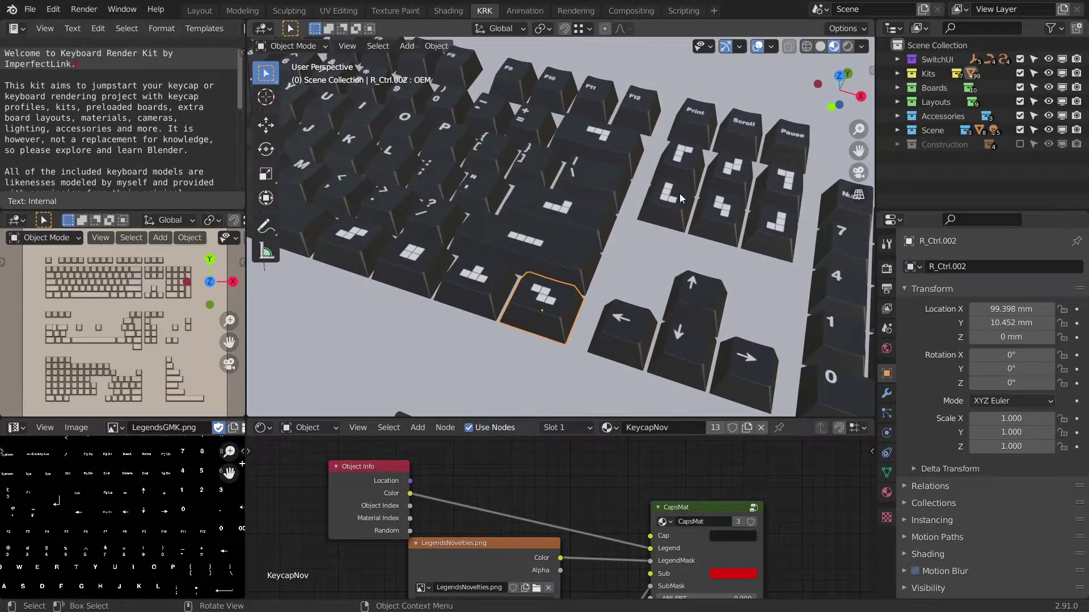
pyautogui.moveTo(658, 307)
pyautogui.keyDown('shift'); pyautogui.mouseDown(button='middle')
pyautogui.moveTo(666, 312)
pyautogui.moveTo(655, 301)
pyautogui.mouseUp(button='middle'); pyautogui.keyUp('shift')
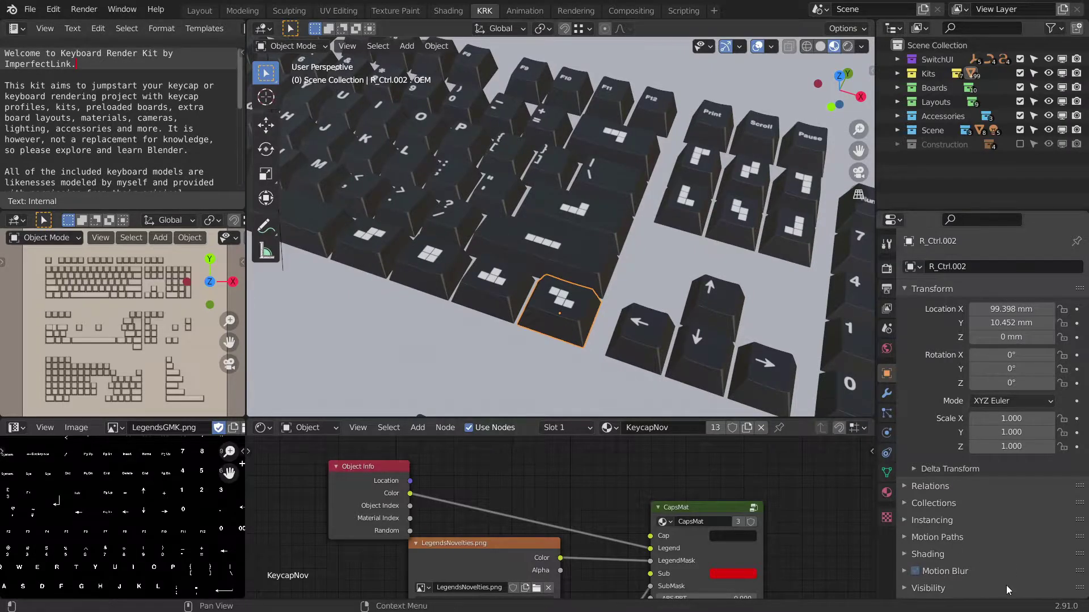
pyautogui.scroll(-2, 985, 540)
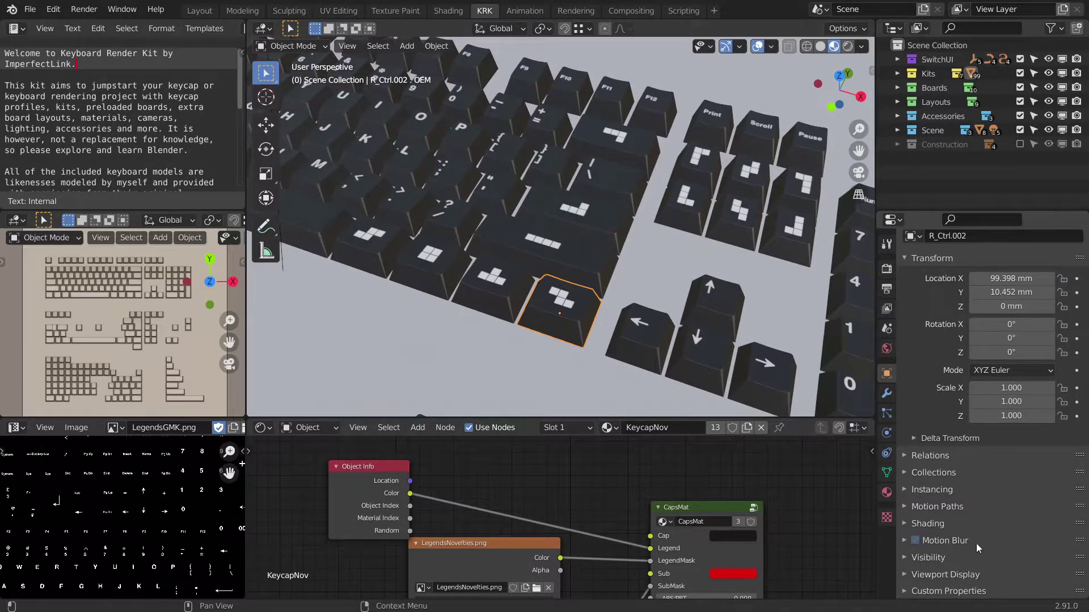
pyautogui.click(941, 575)
pyautogui.scroll(-7, 988, 501)
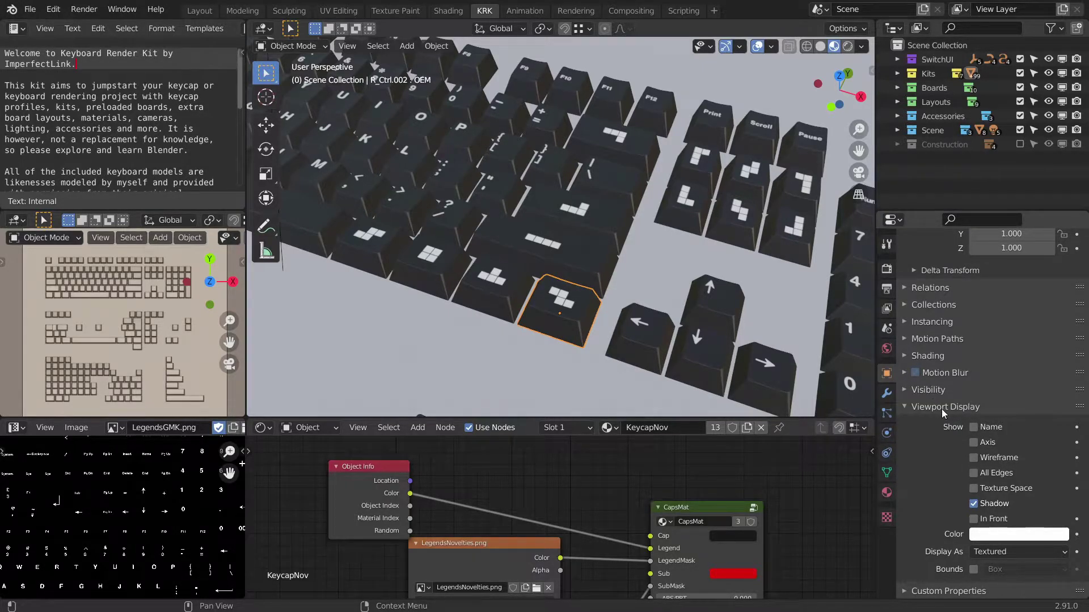
pyautogui.click(997, 535)
pyautogui.moveTo(997, 422); pyautogui.dragTo(998, 439)
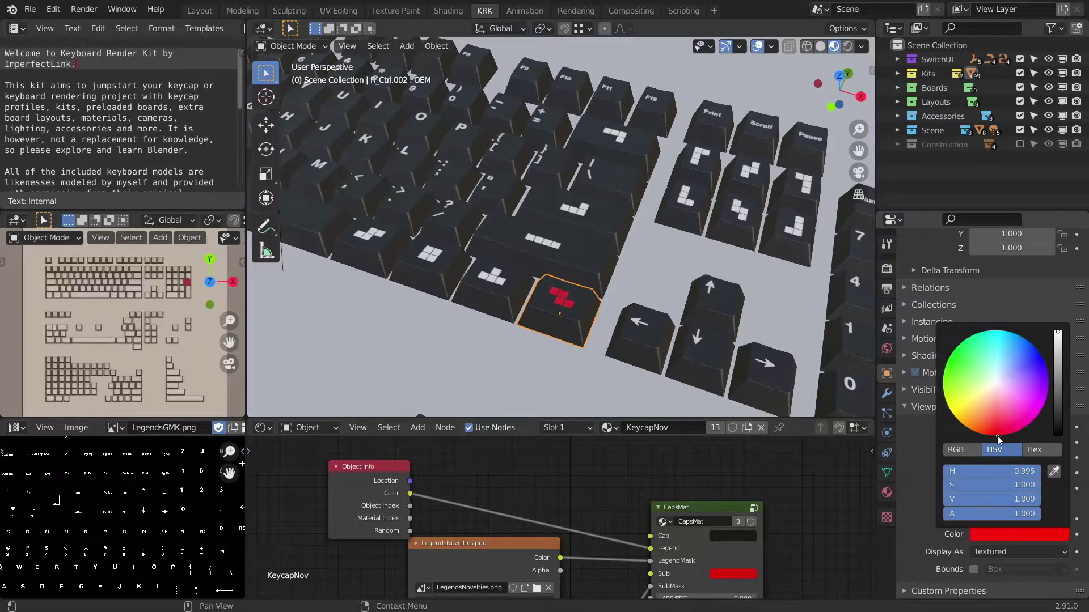
# Set the Fn keycap's viewport display color to yellow, about hue 0.136 and saturation 0.985.
pyautogui.moveTo(621, 316); pyautogui.dragTo(594, 329, button='middle')
pyautogui.click(522, 305)
pyautogui.click(1011, 534)
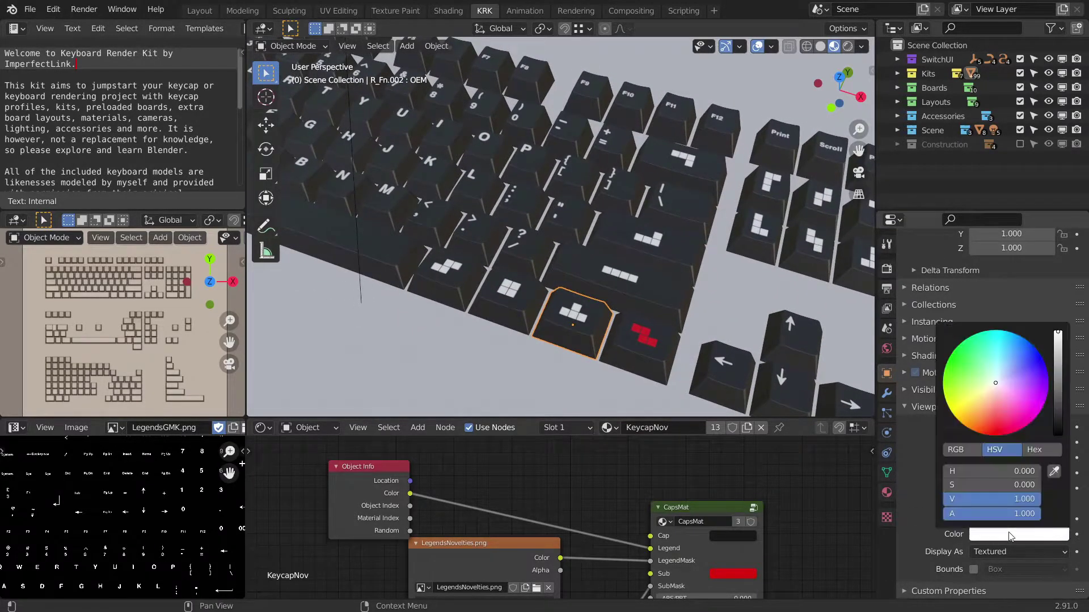
pyautogui.click(980, 418)
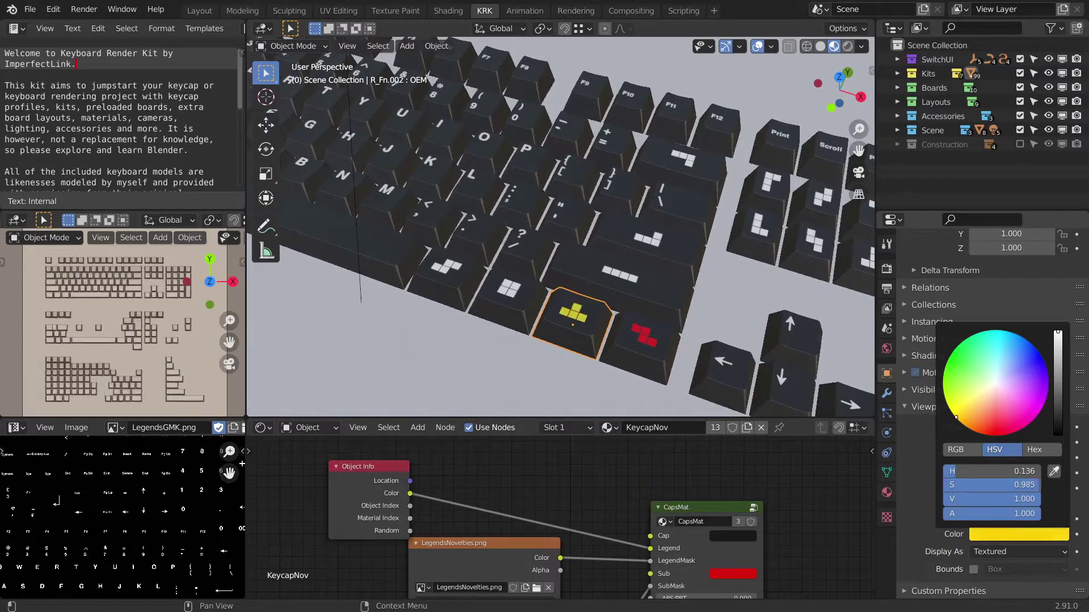
# Set the viewport display color of the right Super keycap to purple.
pyautogui.click(516, 293)
pyautogui.click(1012, 535)
pyautogui.moveTo(995, 383); pyautogui.dragTo(1048, 386)
pyautogui.click(1021, 535)
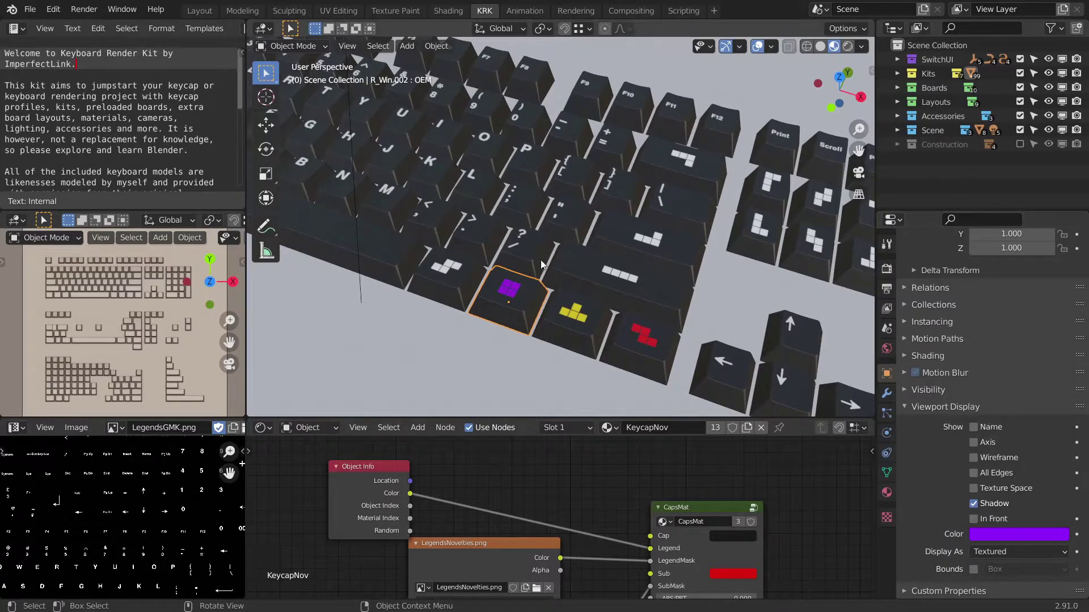
# Set the right Alt keycap's viewport display color to a darkened green.
pyautogui.click(445, 273)
pyautogui.click(1028, 536)
pyautogui.moveTo(975, 394); pyautogui.dragTo(952, 379)
pyautogui.moveTo(1059, 382)
pyautogui.mouseDown()
pyautogui.moveTo(1058, 394)
pyautogui.moveTo(1058, 370)
pyautogui.mouseUp()
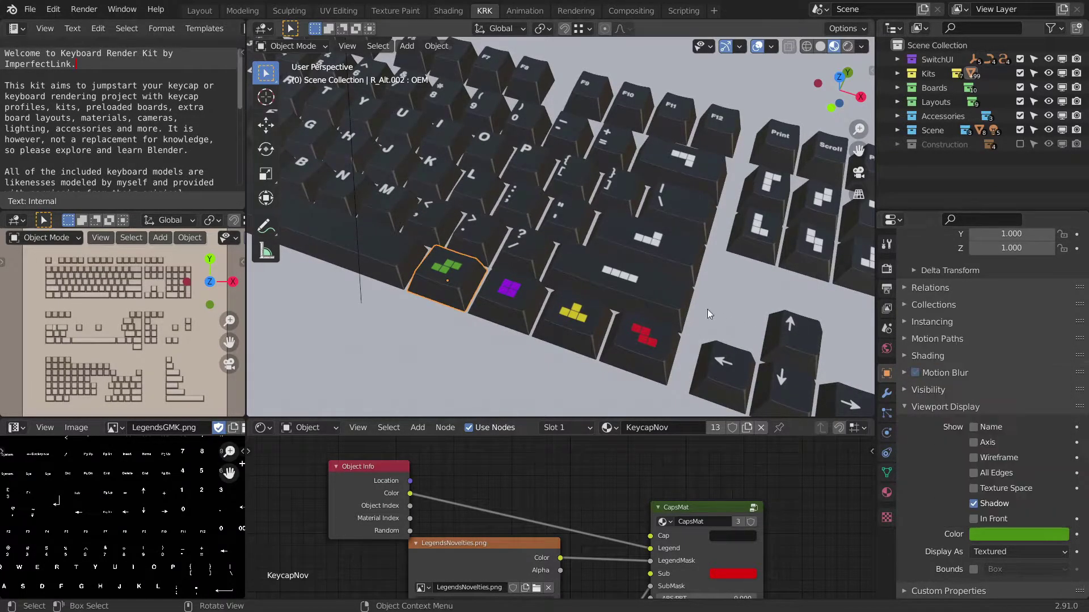
# Set the right Shift keycap's viewport display color to light blue, about hue 0.573 and saturation 0.830.
pyautogui.scroll(-1, 708, 287)
pyautogui.keyDown('shift'); pyautogui.moveTo(693, 287); pyautogui.dragTo(683, 293, button='middle'); pyautogui.keyUp('shift')
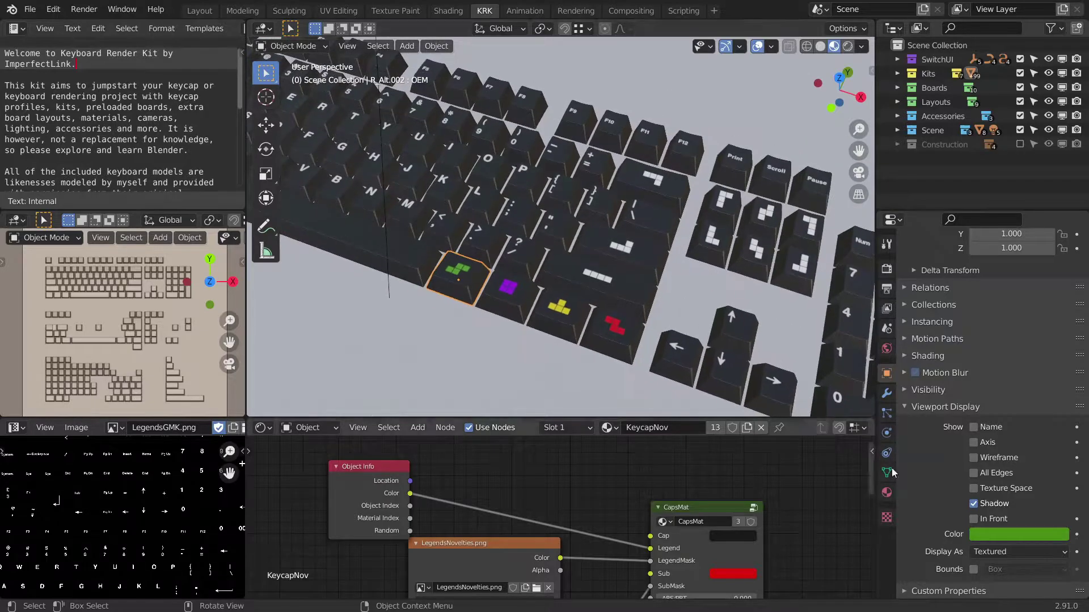
pyautogui.click(594, 286)
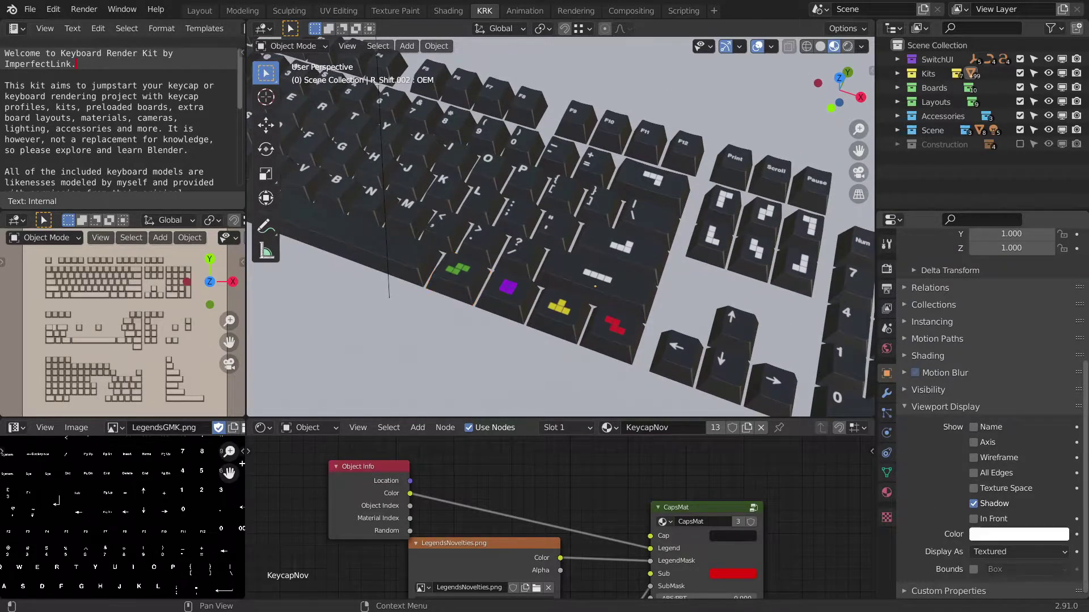
pyautogui.click(620, 291)
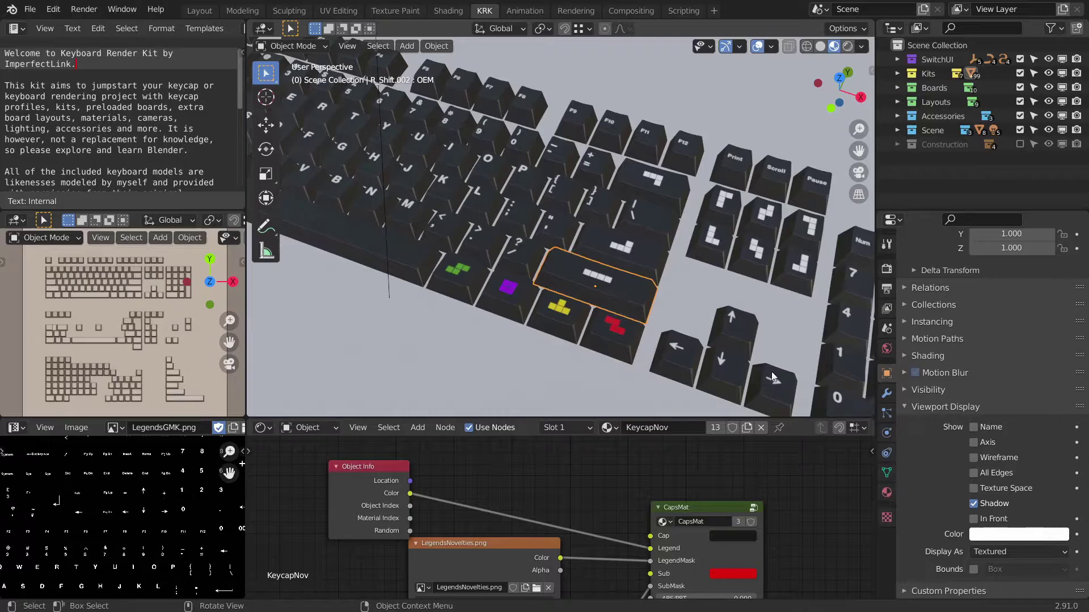
pyautogui.click(1021, 534)
pyautogui.moveTo(1009, 370); pyautogui.dragTo(1015, 343)
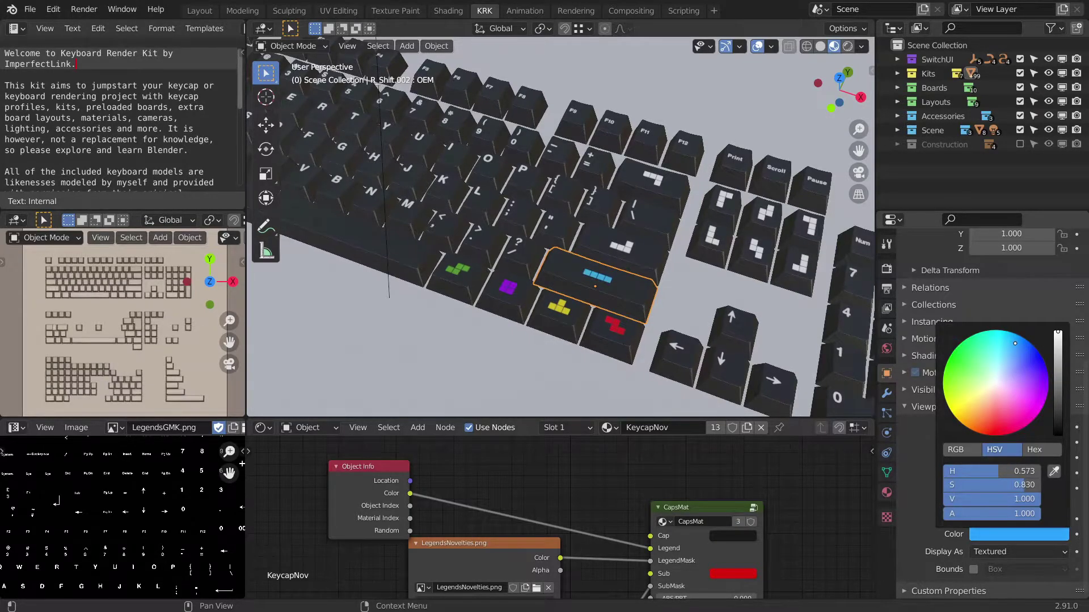
# Set the Enter keycap's viewport display color to orange.
pyautogui.click(633, 254)
pyautogui.moveTo(636, 243); pyautogui.dragTo(546, 287, button='middle')
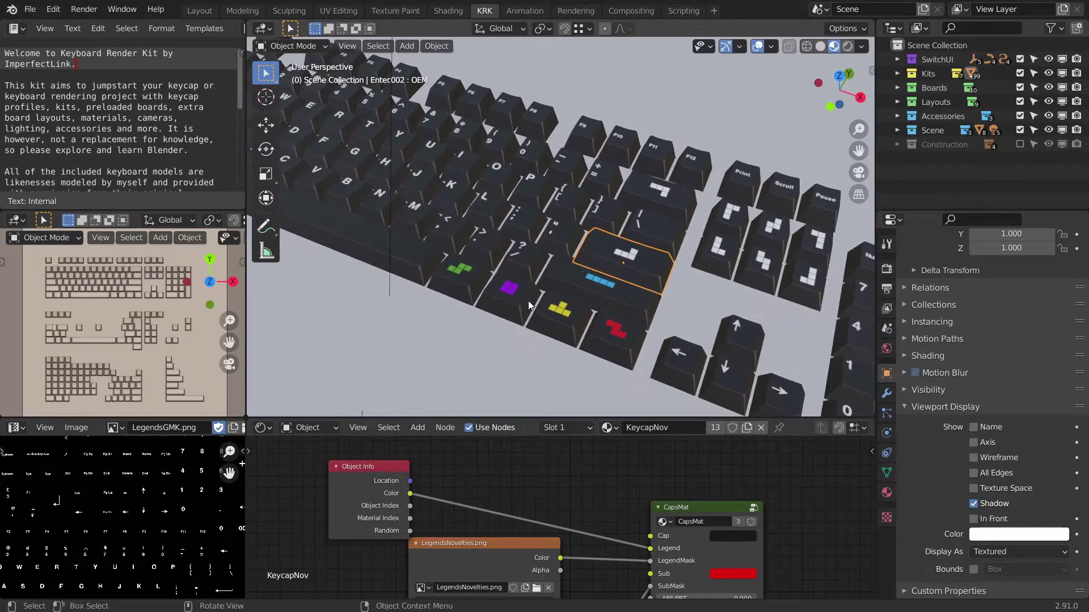
pyautogui.moveTo(626, 328); pyautogui.dragTo(624, 273, button='middle')
pyautogui.moveTo(672, 279); pyautogui.dragTo(657, 284, button='middle')
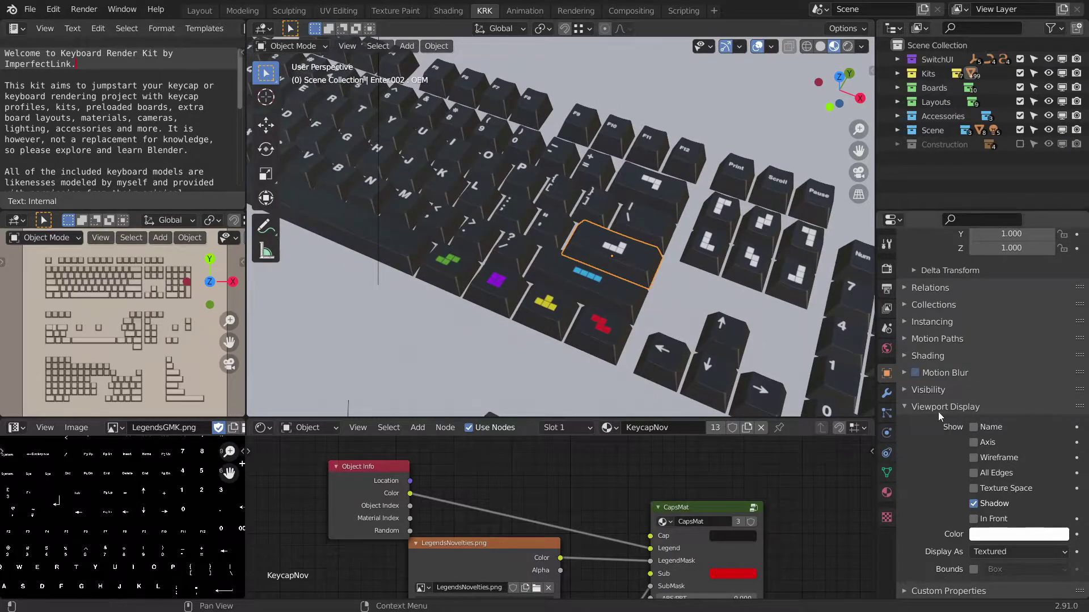
pyautogui.click(1020, 535)
pyautogui.moveTo(1002, 392); pyautogui.dragTo(971, 425)
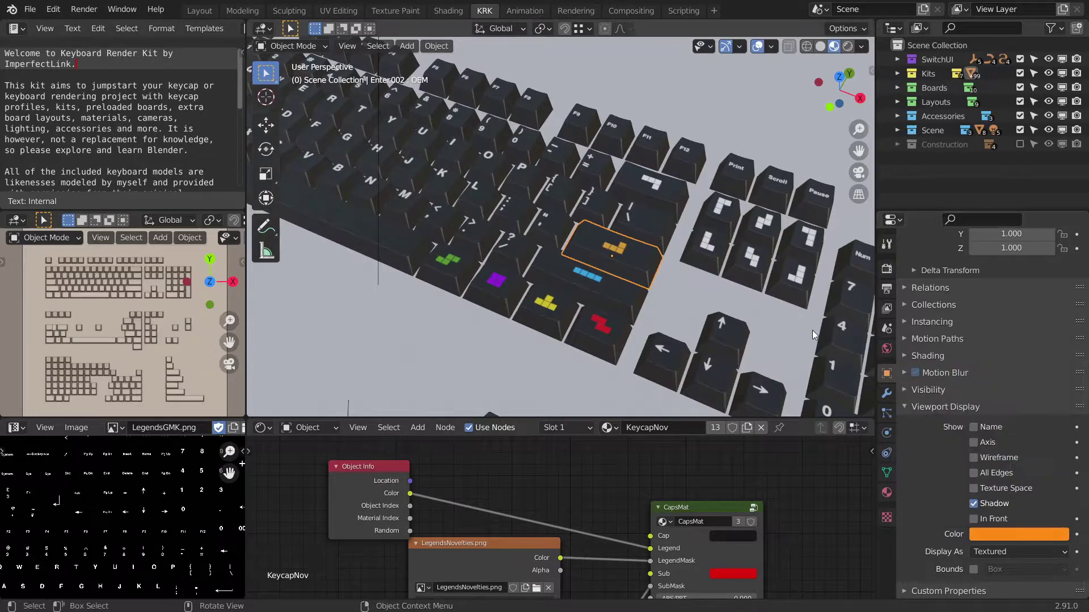
# Copy the Enter keycap's orange viewport display color to the Delete keycap.
pyautogui.keyDown('shift'); pyautogui.moveTo(717, 234); pyautogui.dragTo(678, 277, button='middle'); pyautogui.keyUp('shift')
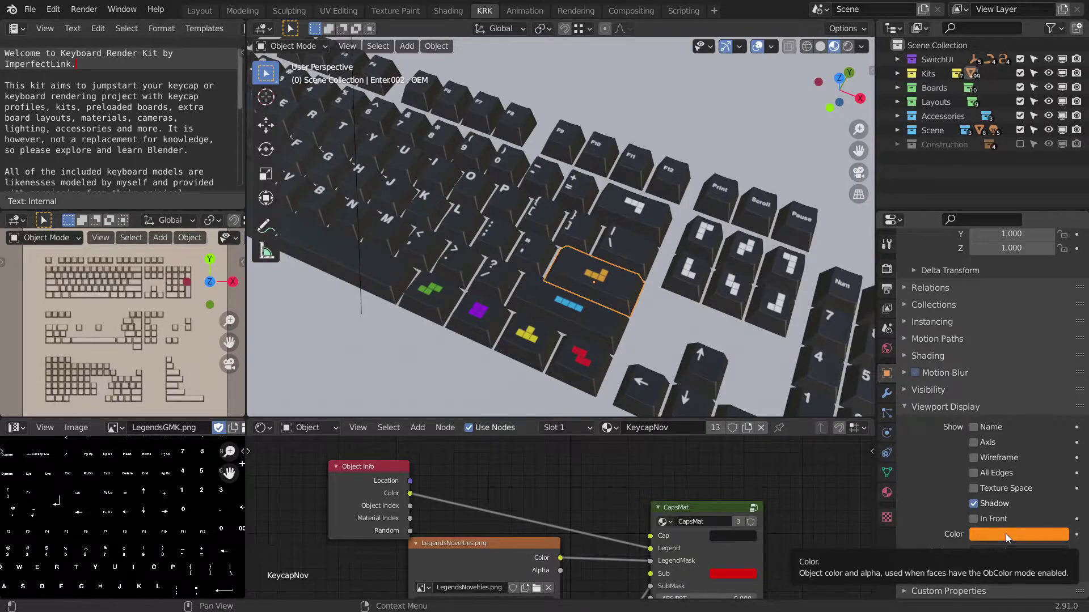
pyautogui.click(691, 276)
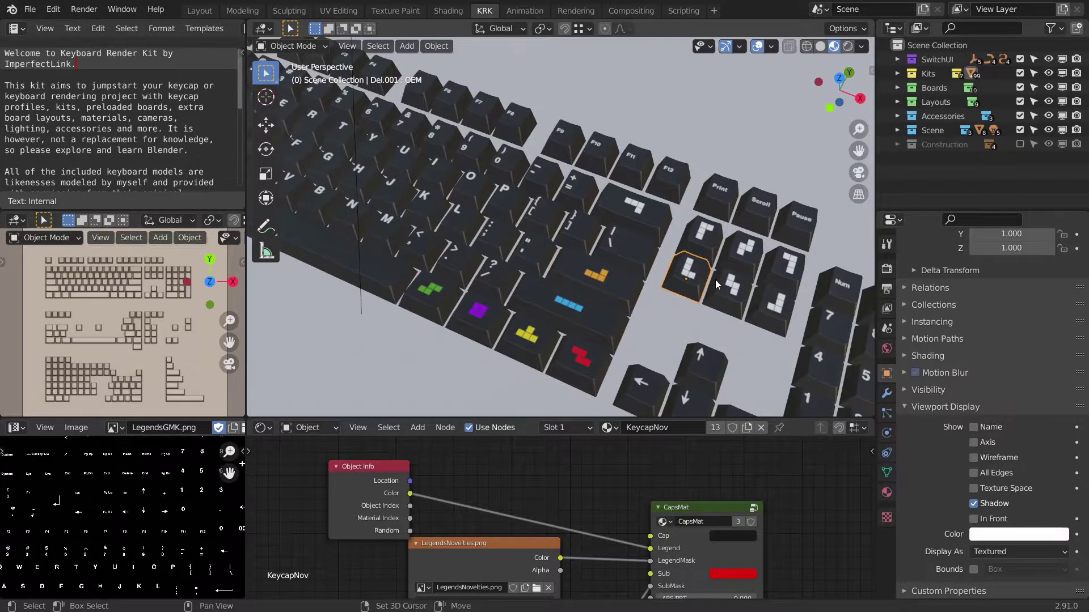
pyautogui.keyDown('shift'); pyautogui.moveTo(716, 281); pyautogui.dragTo(692, 264, button='middle'); pyautogui.keyUp('shift')
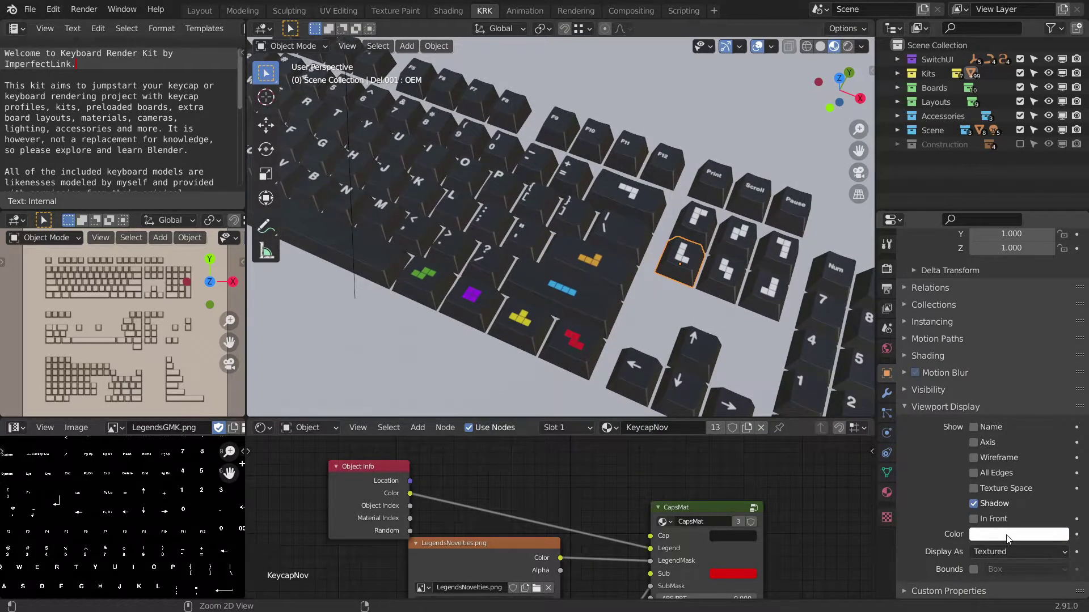
pyautogui.hotkey('ctrl', 'v')
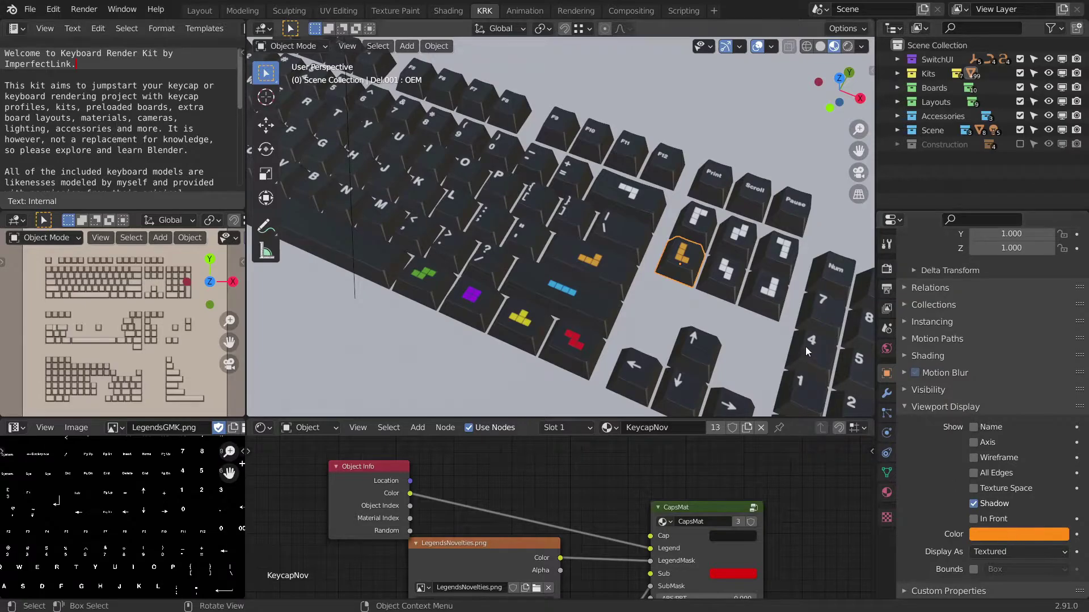
pyautogui.keyDown('shift'); pyautogui.moveTo(804, 348); pyautogui.dragTo(796, 360, button='middle'); pyautogui.keyUp('shift')
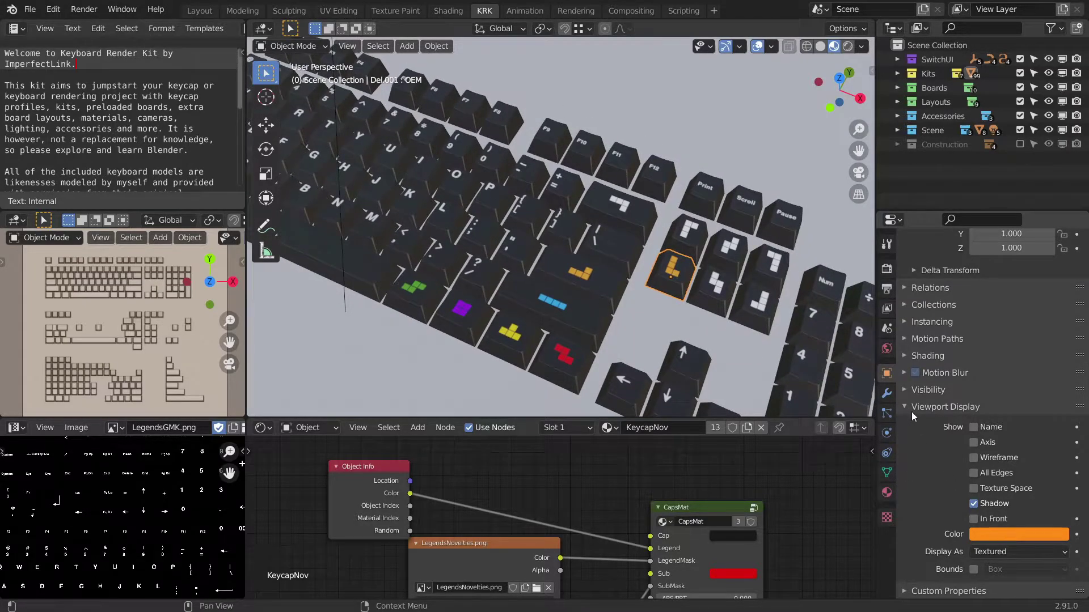
pyautogui.keyDown('shift'); pyautogui.moveTo(732, 276); pyautogui.dragTo(719, 244, button='middle'); pyautogui.keyUp('shift')
# Copy the right Alt keycap's green viewport display color to the End keycap.
pyautogui.click(423, 277)
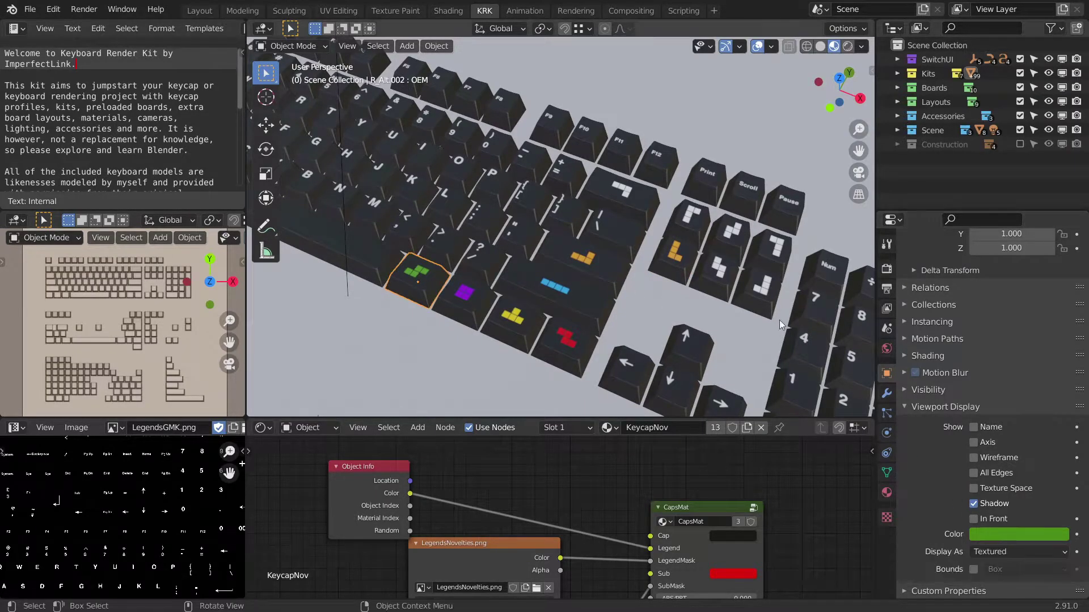
pyautogui.click(719, 271)
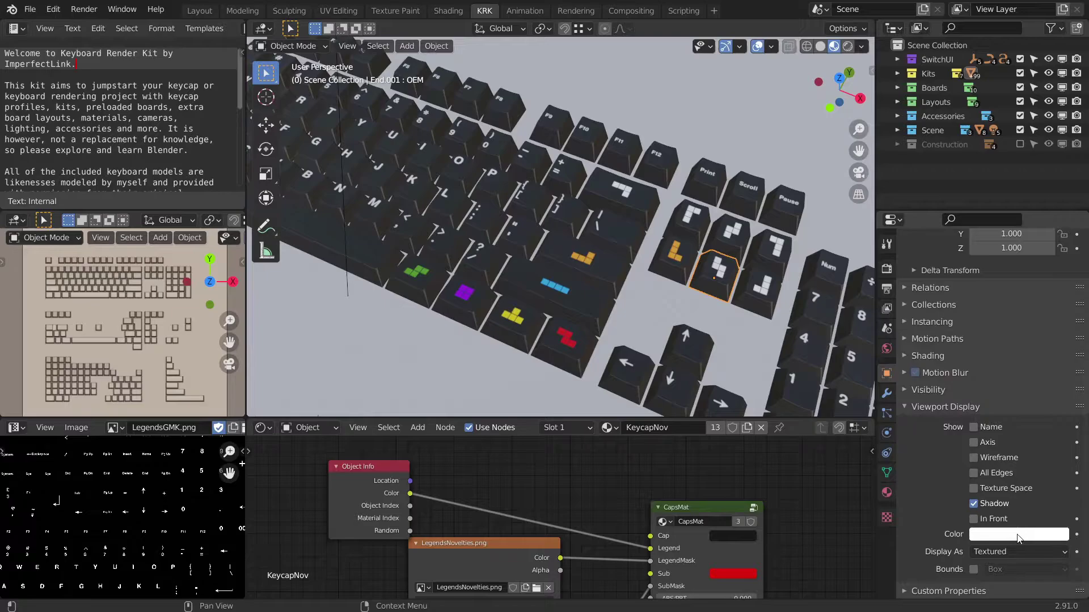
pyautogui.hotkey('ctrl', 'v')
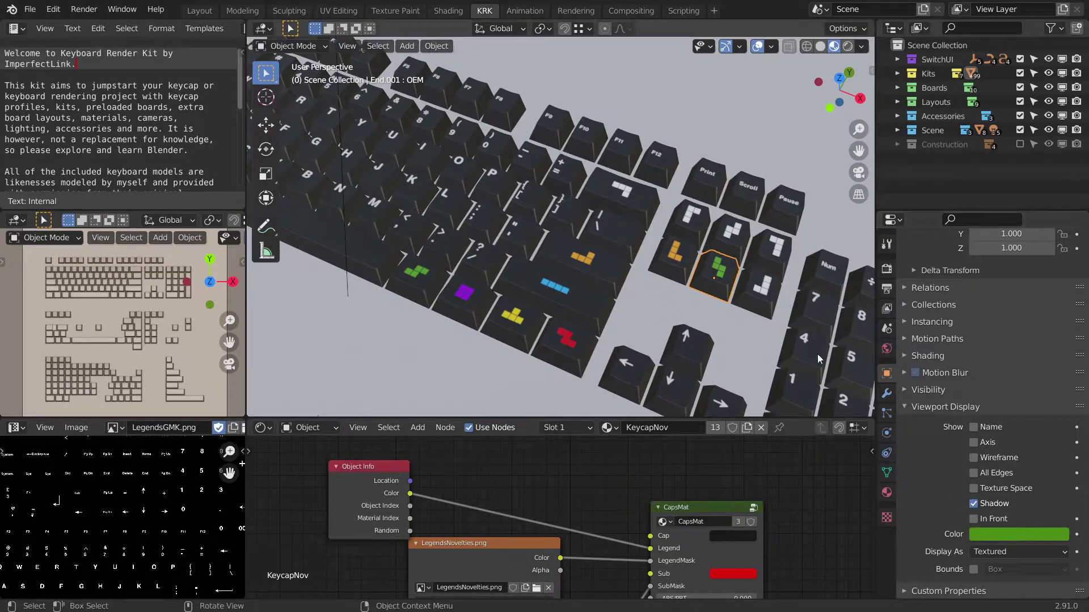
# Copy the right Shift keycap's light blue viewport display color to the Page Down keycap.
pyautogui.click(583, 301)
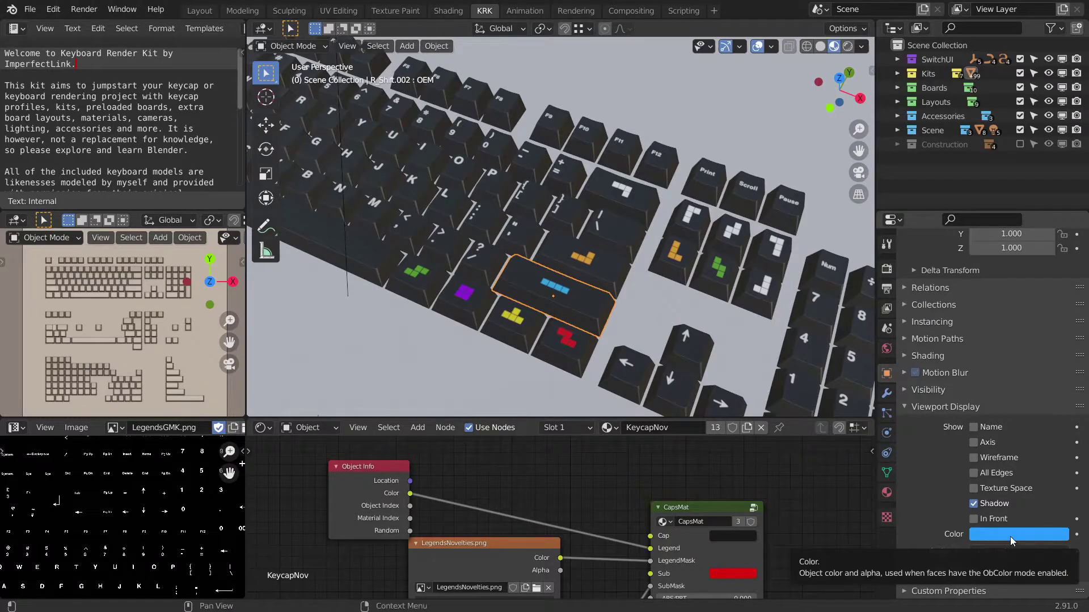
pyautogui.click(757, 292)
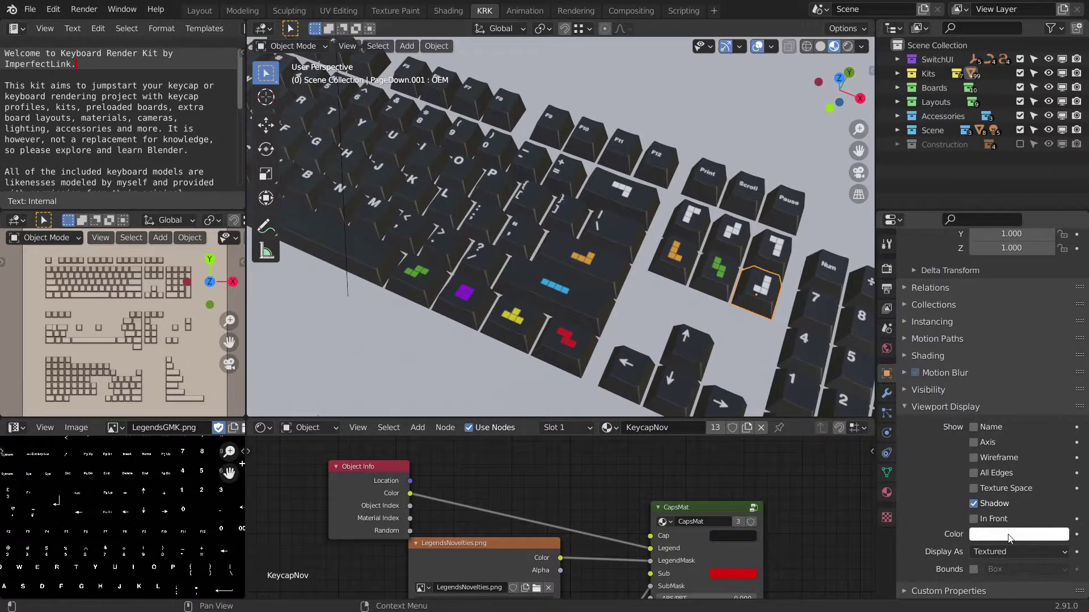
pyautogui.hotkey('ctrl', 'v')
pyautogui.moveTo(749, 274); pyautogui.dragTo(712, 259, button='middle')
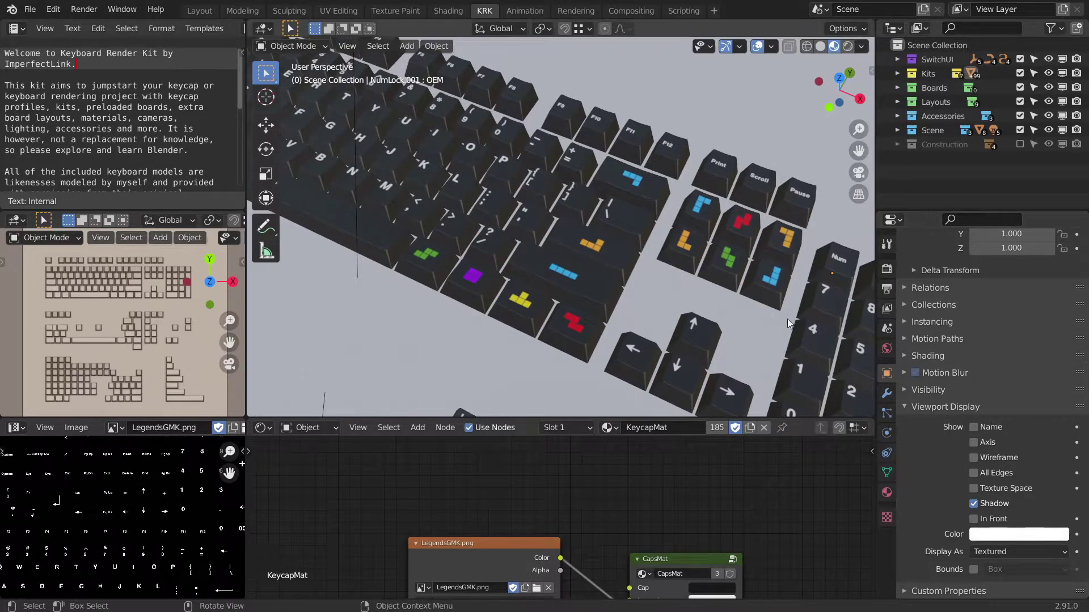
# Select the four arrow keycaps together with the Num Lock and numpad Enter keycaps.
pyautogui.keyDown('shift'); pyautogui.moveTo(748, 308); pyautogui.dragTo(741, 282, button='middle'); pyautogui.keyUp('shift')
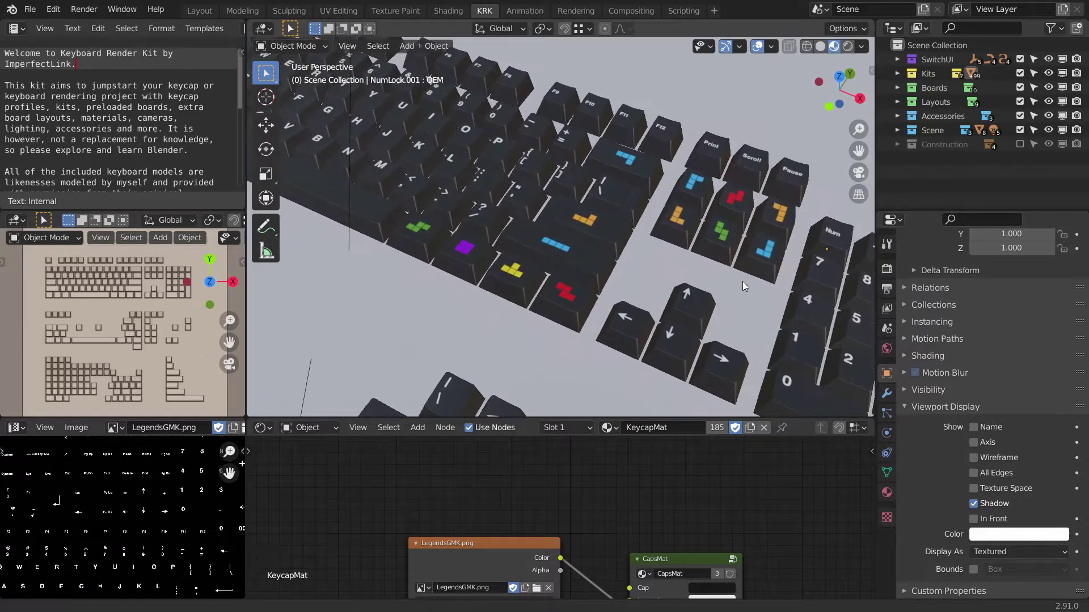
pyautogui.keyDown('shift'); pyautogui.moveTo(676, 250); pyautogui.dragTo(708, 285, button='middle'); pyautogui.keyUp('shift')
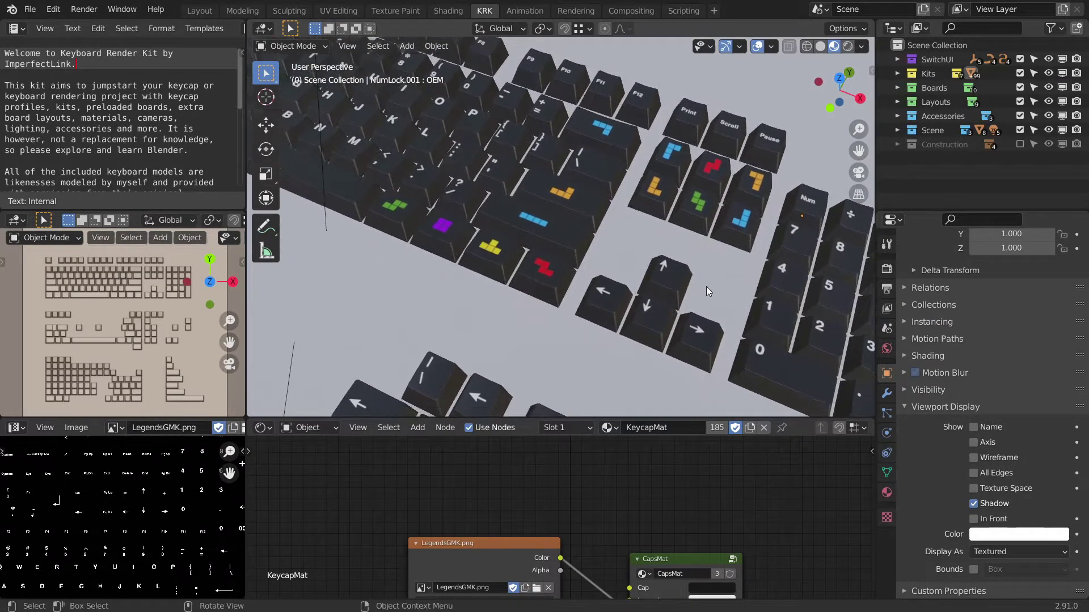
pyautogui.click(602, 295)
pyautogui.keyDown('shift'); pyautogui.click(648, 313); pyautogui.keyUp('shift')
pyautogui.keyDown('shift'); pyautogui.click(663, 277); pyautogui.keyUp('shift')
pyautogui.keyDown('shift'); pyautogui.click(693, 334); pyautogui.keyUp('shift')
pyautogui.keyDown('shift'); pyautogui.click(794, 205); pyautogui.keyUp('shift')
pyautogui.keyDown('shift'); pyautogui.moveTo(794, 209); pyautogui.dragTo(711, 170, button='middle'); pyautogui.keyUp('shift')
pyautogui.scroll(-1, 769, 261)
pyautogui.keyDown('shift'); pyautogui.click(765, 317); pyautogui.keyUp('shift')
# Add the left Control, Super, Alt, Shift, Caps Lock, Tab and Esc keycaps to the selection.
pyautogui.keyDown('shift'); pyautogui.moveTo(378, 129); pyautogui.dragTo(530, 243, button='middle'); pyautogui.keyUp('shift')
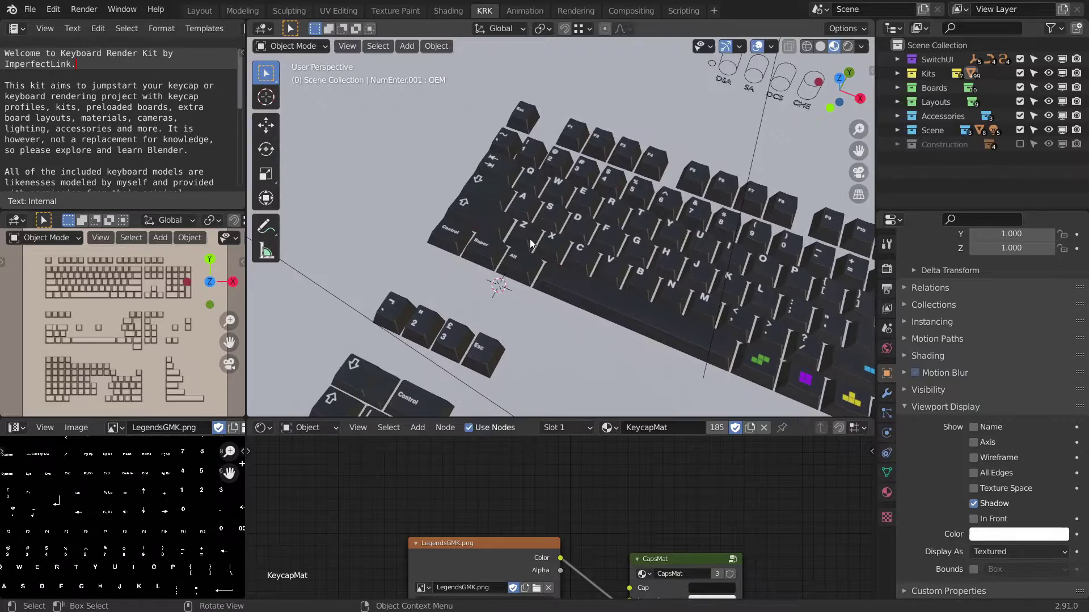
pyautogui.click(453, 230)
pyautogui.keyDown('shift'); pyautogui.click(483, 249); pyautogui.keyUp('shift')
pyautogui.keyDown('shift'); pyautogui.click(506, 258); pyautogui.keyUp('shift')
pyautogui.keyDown('shift'); pyautogui.click(475, 208); pyautogui.keyUp('shift')
pyautogui.keyDown('shift'); pyautogui.click(481, 182); pyautogui.keyUp('shift')
pyautogui.keyDown('shift'); pyautogui.click(500, 161); pyautogui.keyUp('shift')
pyautogui.keyDown('shift'); pyautogui.click(523, 117); pyautogui.keyUp('shift')
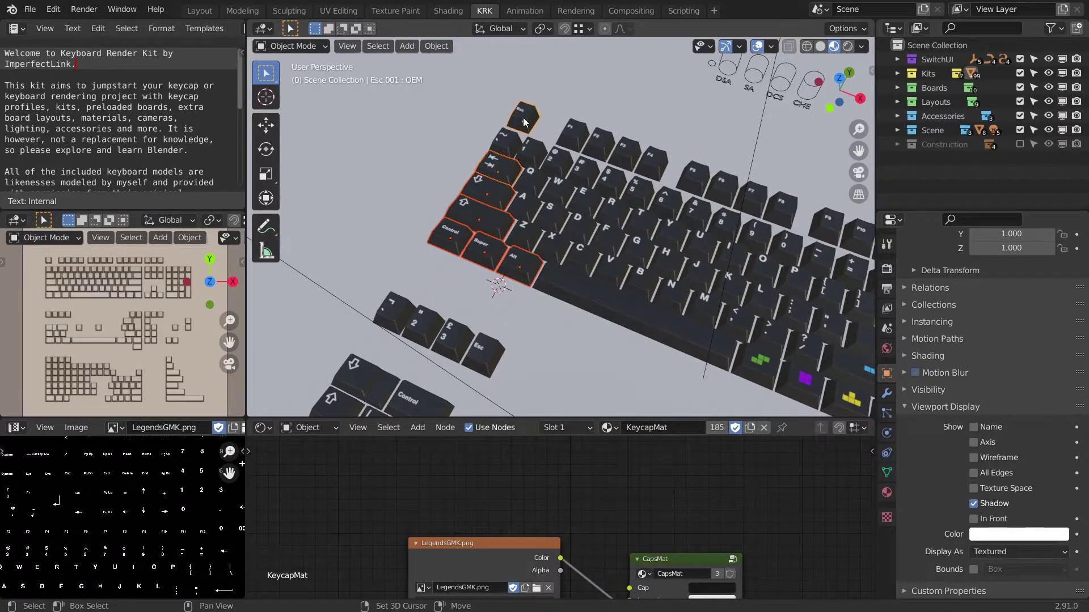
# Link the right Control keycap's KeycapNov material to all the selected keycaps.
pyautogui.keyDown('shift'); pyautogui.moveTo(667, 257); pyautogui.dragTo(580, 242, button='middle'); pyautogui.keyUp('shift')
pyautogui.scroll(3, 618, 283)
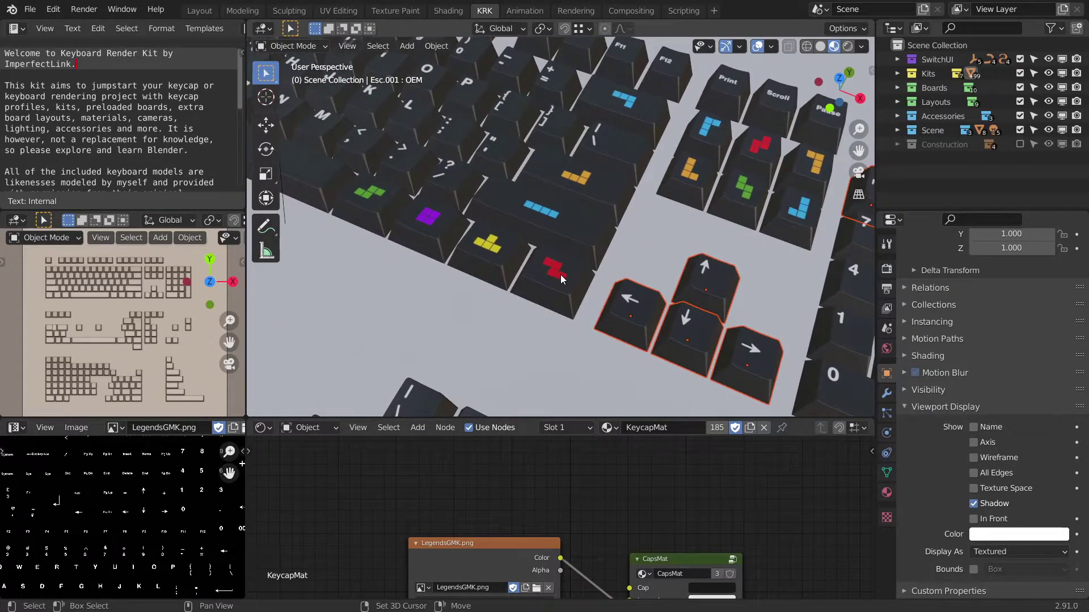
pyautogui.keyDown('shift'); pyautogui.click(563, 273); pyautogui.keyUp('shift')
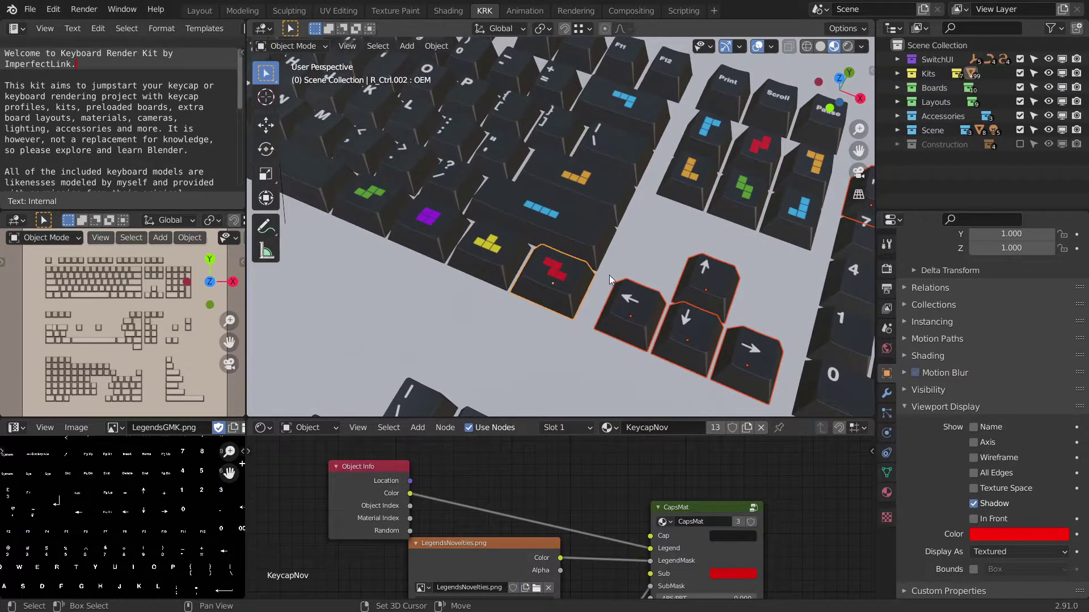
pyautogui.hotkey('ctrl', 'l')
pyautogui.click(567, 280)
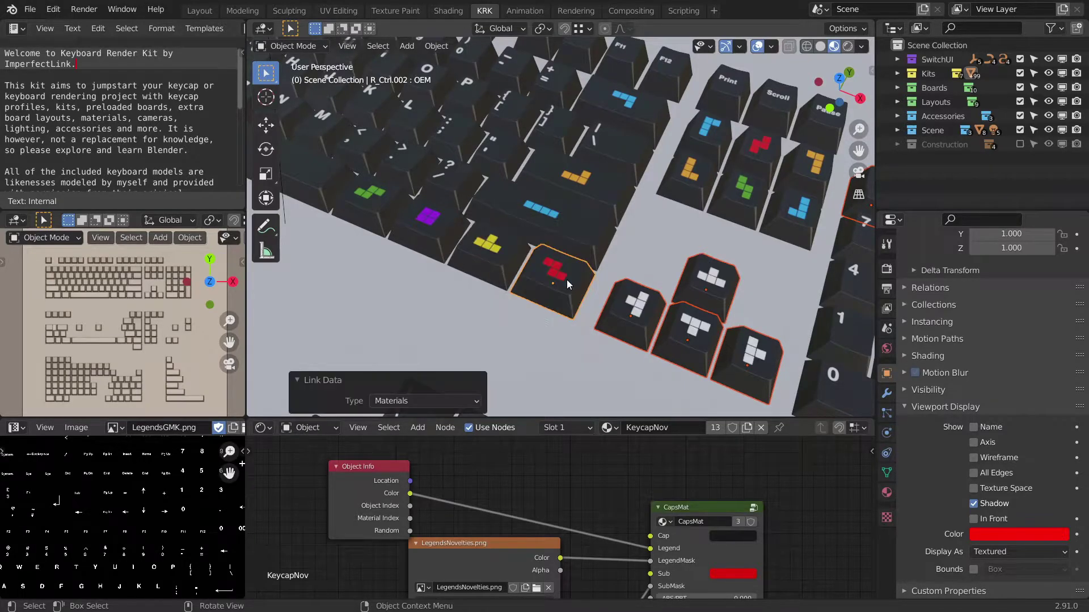
# Examine the Esc keycap's legend up close and the LegendsNovelties.png texture node in its KeycapNov material.
pyautogui.keyDown('shift'); pyautogui.moveTo(646, 288); pyautogui.dragTo(620, 269, button='middle'); pyautogui.keyUp('shift')
pyautogui.scroll(-2, 656, 285)
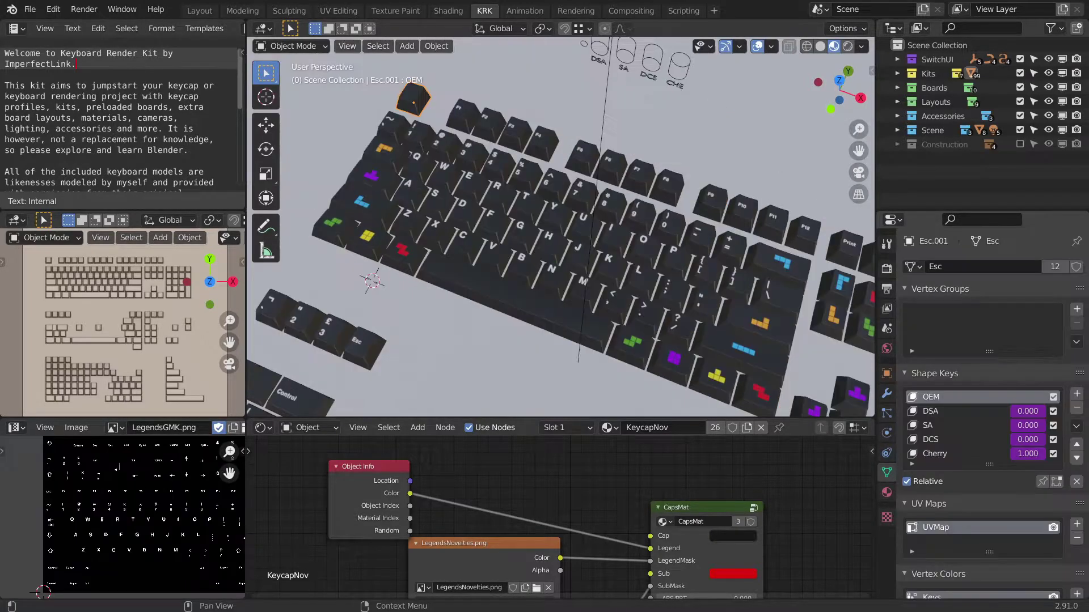
pyautogui.scroll(3, 540, 213)
pyautogui.keyDown('shift'); pyautogui.moveTo(540, 213); pyautogui.dragTo(584, 239, button='middle'); pyautogui.keyUp('shift')
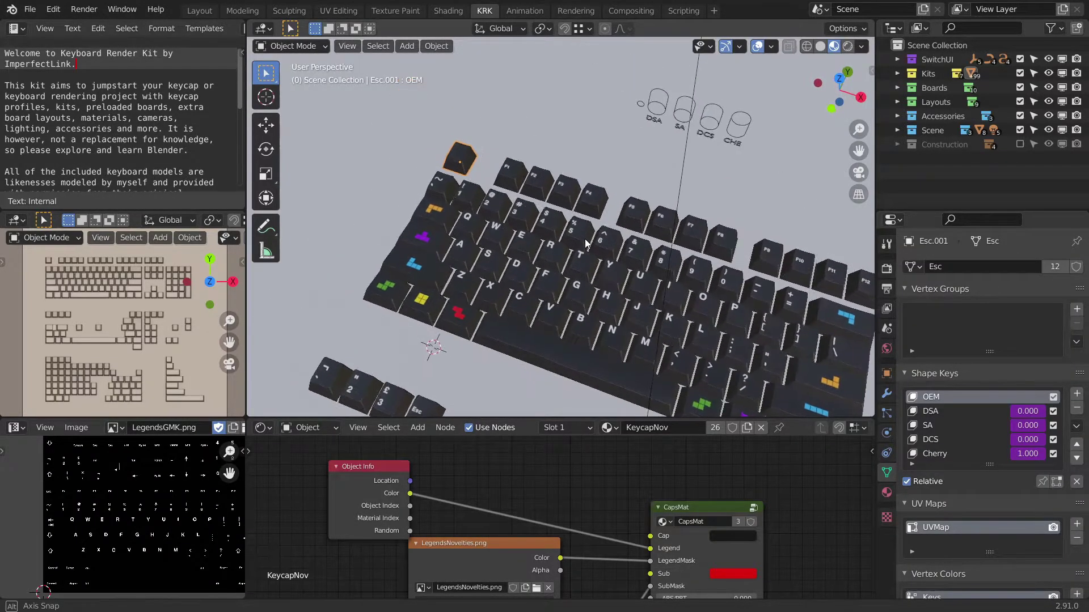
pyautogui.keyDown('shift'); pyautogui.moveTo(519, 200); pyautogui.dragTo(573, 262, button='middle'); pyautogui.keyUp('shift')
pyautogui.scroll(4, 526, 226)
pyautogui.moveTo(526, 227); pyautogui.dragTo(575, 247, button='middle')
pyautogui.moveTo(543, 194)
pyautogui.mouseDown(button='middle')
pyautogui.moveTo(593, 189)
pyautogui.moveTo(550, 177)
pyautogui.mouseUp(button='middle')
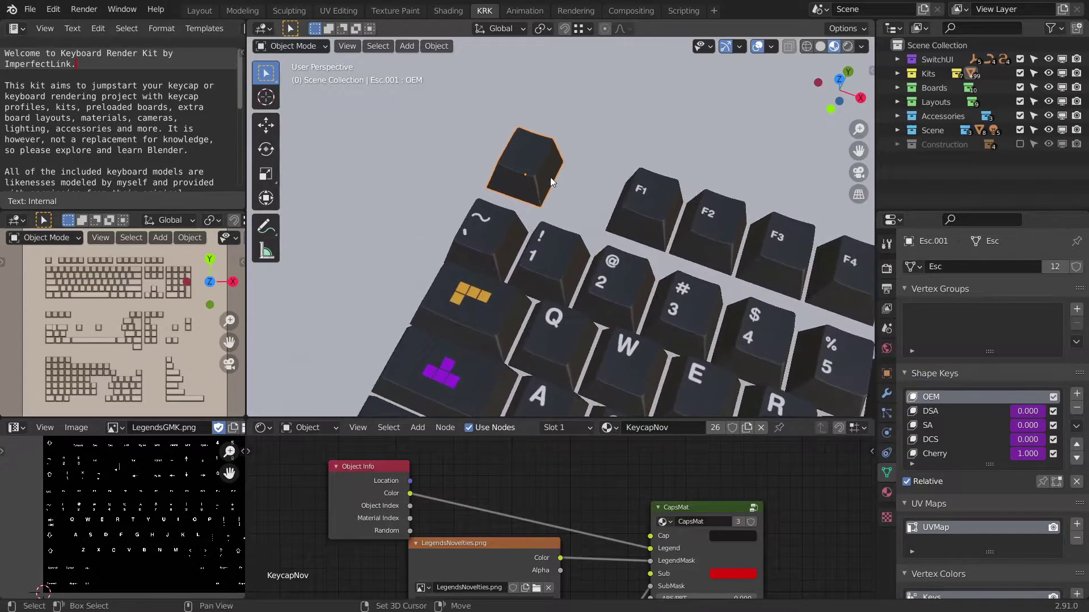
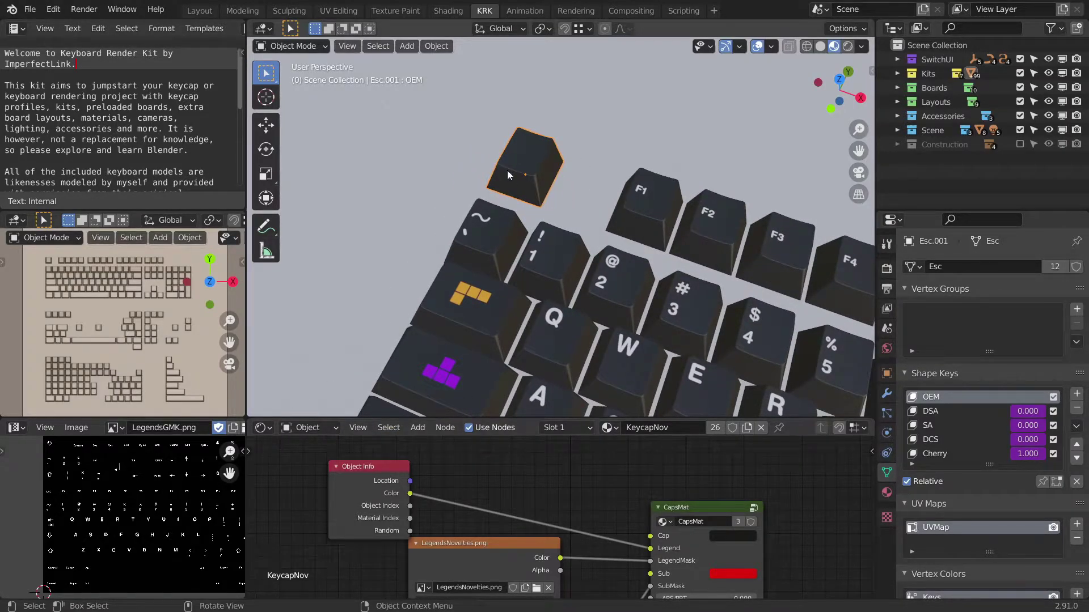
pyautogui.moveTo(557, 181); pyautogui.dragTo(582, 191, button='middle')
pyautogui.scroll(-3, 539, 500)
pyautogui.moveTo(550, 517); pyautogui.dragTo(508, 470, button='middle')
pyautogui.scroll(3, 527, 505)
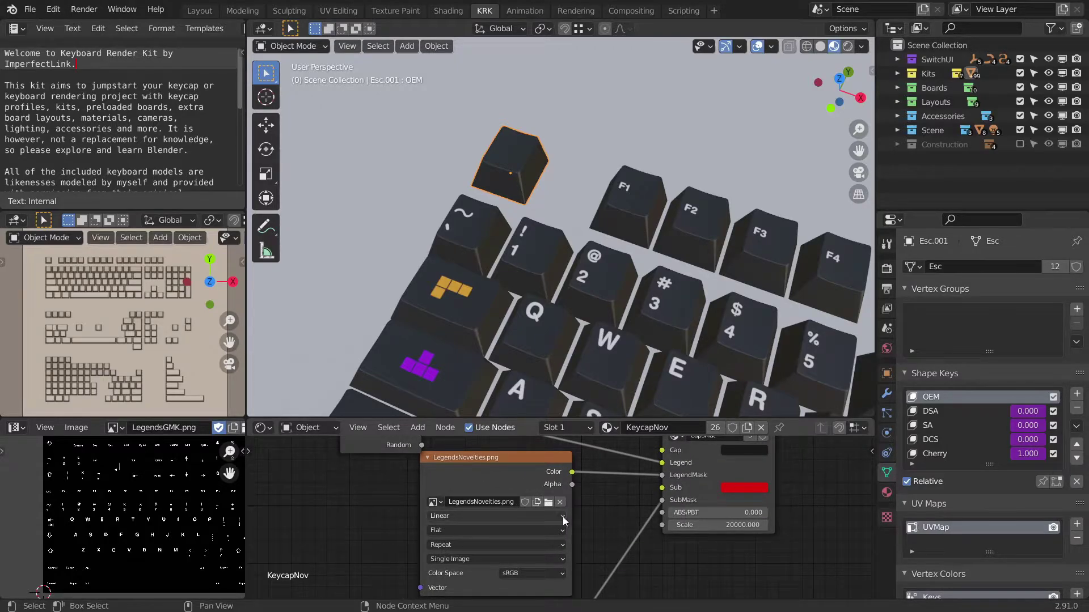
# Display LegendsNovelties.png in the image editor instead of LegendsGMK.png.
pyautogui.moveTo(160, 473); pyautogui.dragTo(163, 523, button='middle')
pyautogui.scroll(-2, 159, 504)
pyautogui.scroll(1, 152, 501)
pyautogui.scroll(3, 164, 528)
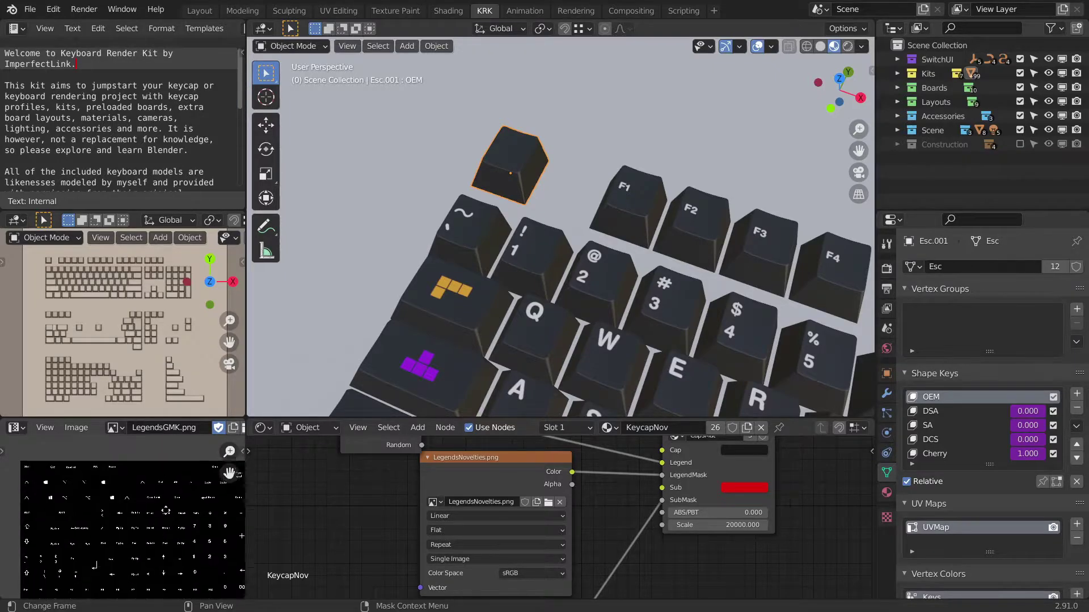
pyautogui.click(115, 428)
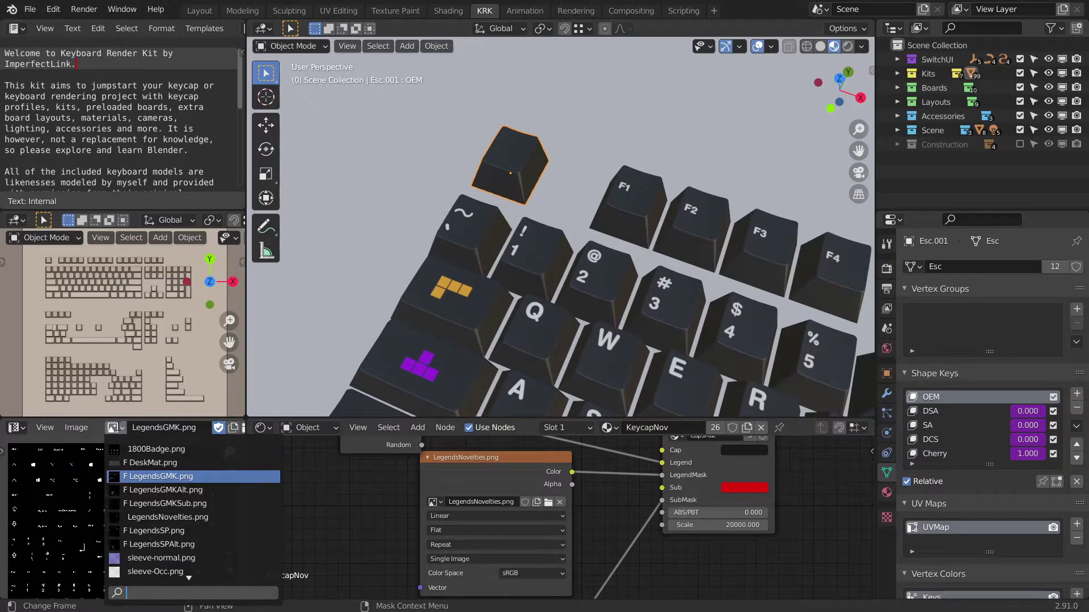
pyautogui.click(171, 517)
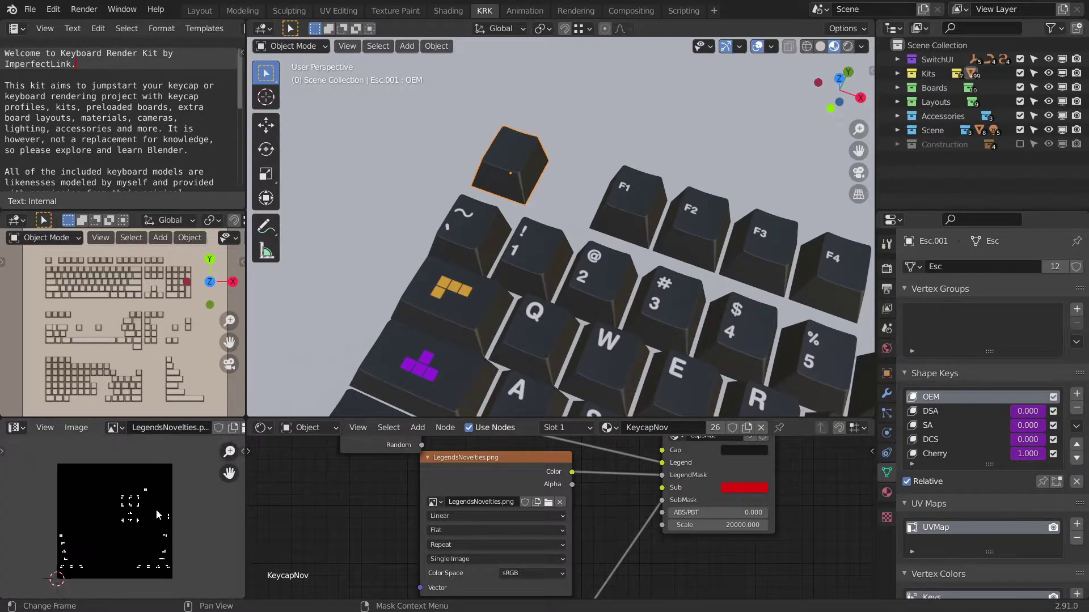
# Inspect the Esc legend's area in LegendsNovelties.png and reload the image from disk.
pyautogui.scroll(3, 130, 510)
pyautogui.scroll(1, 122, 515)
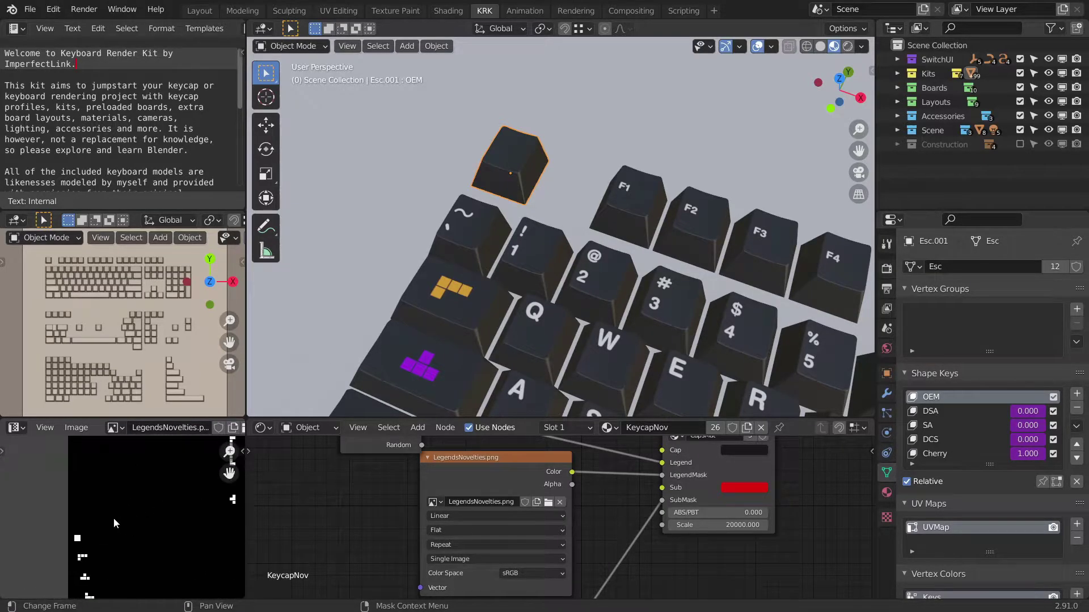
pyautogui.scroll(2, 131, 499)
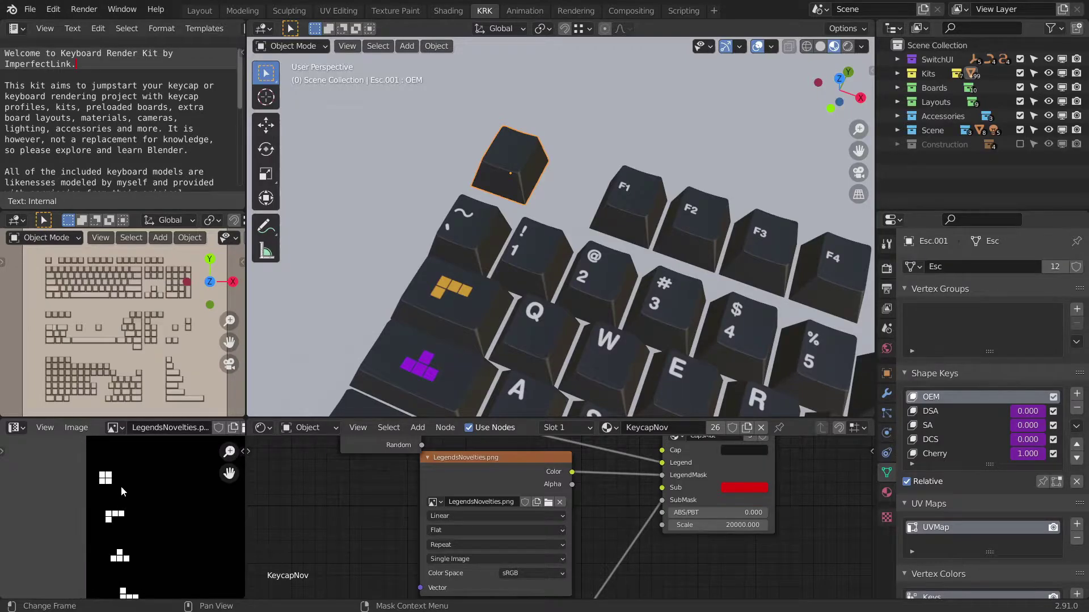
pyautogui.moveTo(129, 464); pyautogui.dragTo(165, 499, button='middle')
pyautogui.scroll(-2, 137, 502)
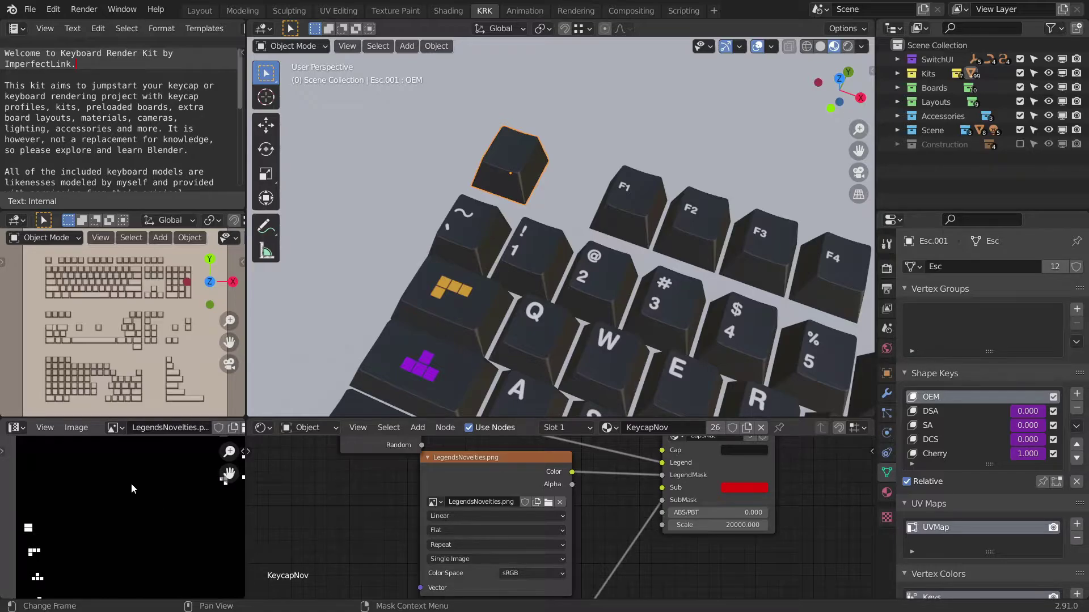
pyautogui.scroll(-1, 130, 482)
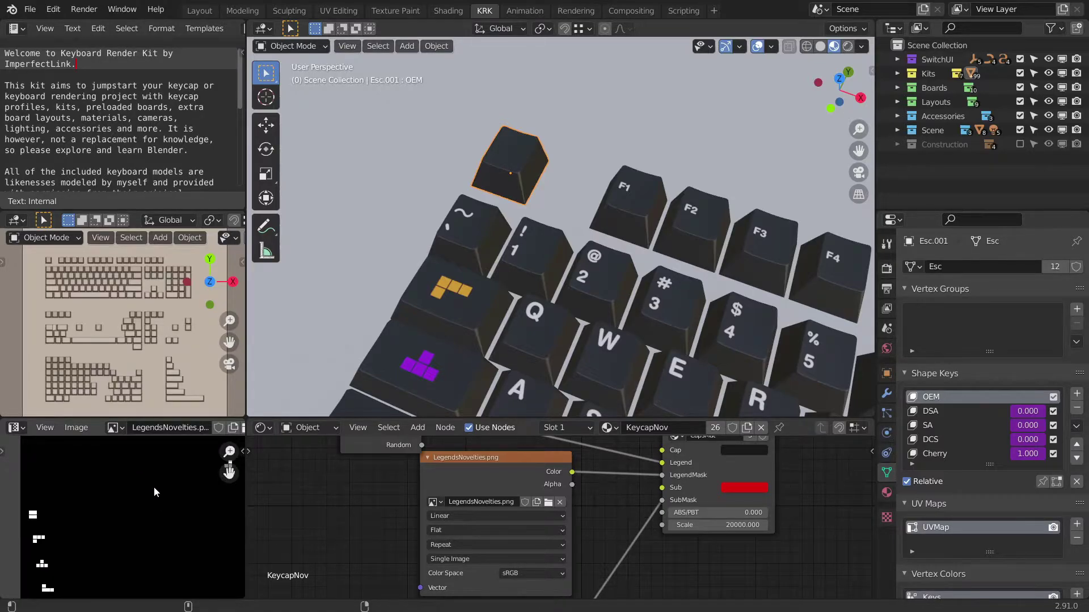
pyautogui.hotkey('alt', 'r')
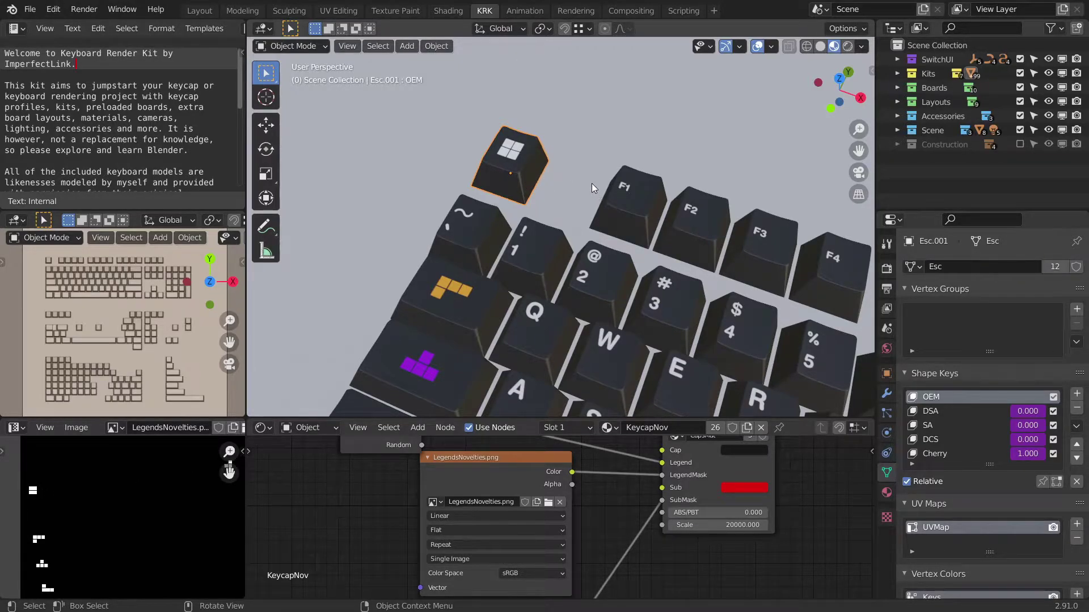
# Copy the yellow viewport display color of the left Super keycap to the Esc keycap.
pyautogui.click(456, 288)
pyautogui.scroll(-5, 456, 288)
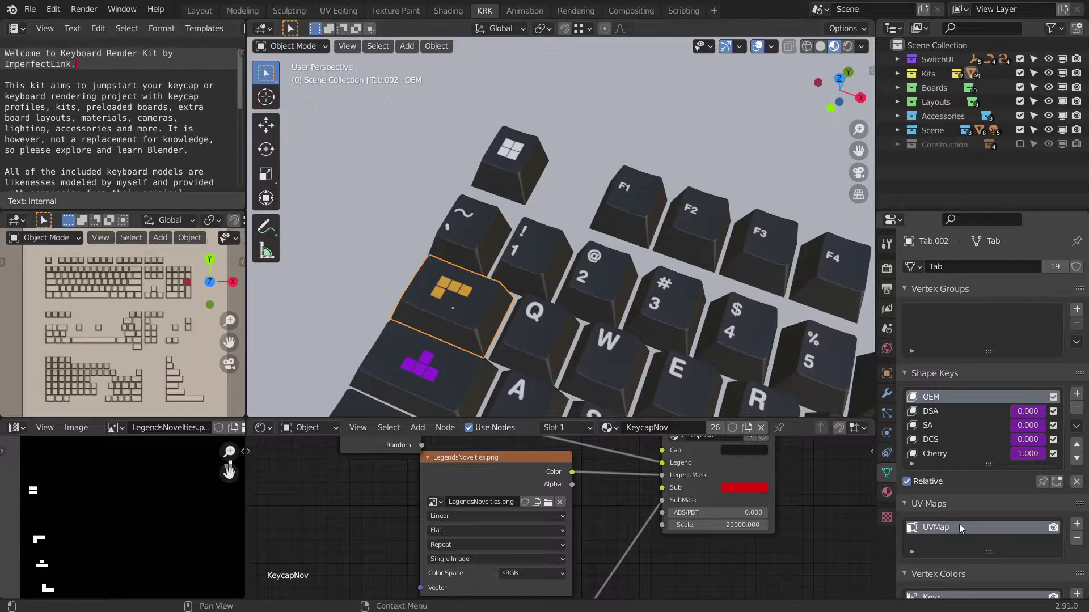
pyautogui.keyDown('shift'); pyautogui.moveTo(588, 317); pyautogui.dragTo(577, 230, button='middle'); pyautogui.keyUp('shift')
pyautogui.click(446, 307)
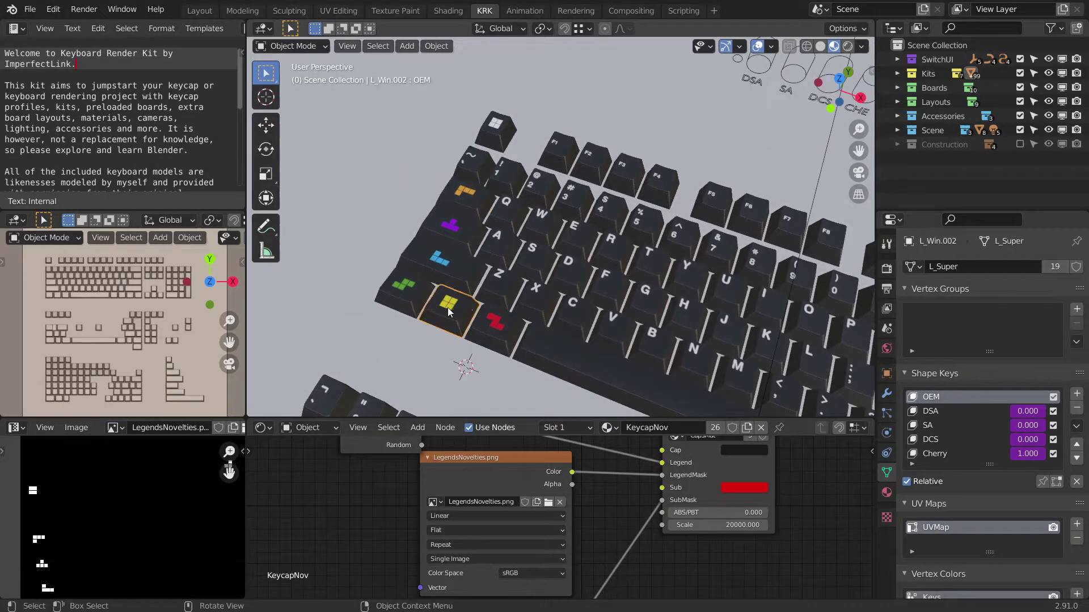
pyautogui.keyDown('shift'); pyautogui.moveTo(588, 281); pyautogui.dragTo(576, 268, button='middle'); pyautogui.keyUp('shift')
pyautogui.click(886, 373)
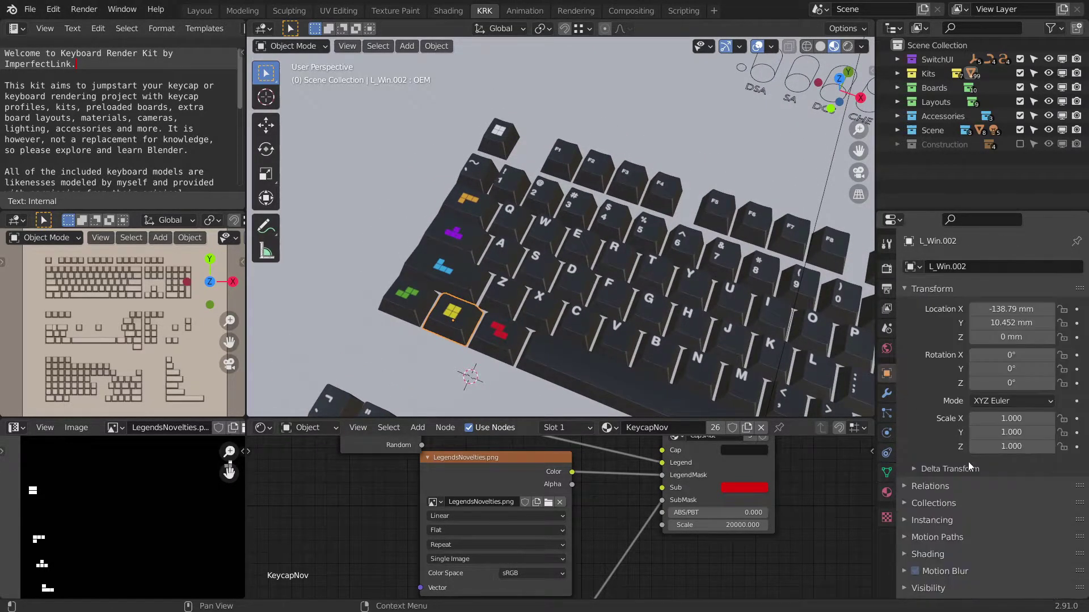
pyautogui.scroll(-10, 970, 487)
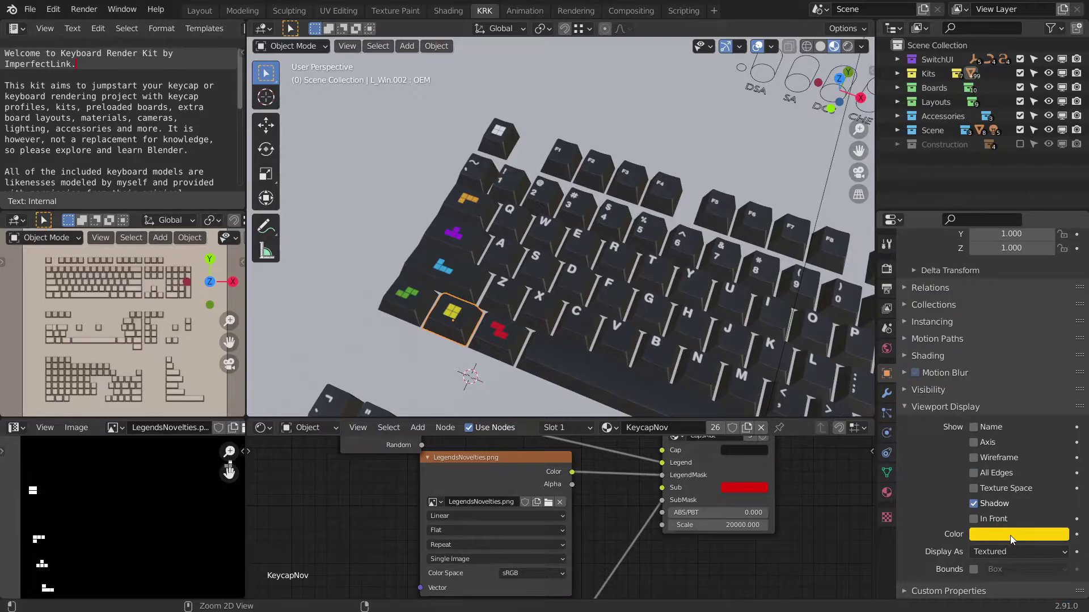
pyautogui.click(499, 134)
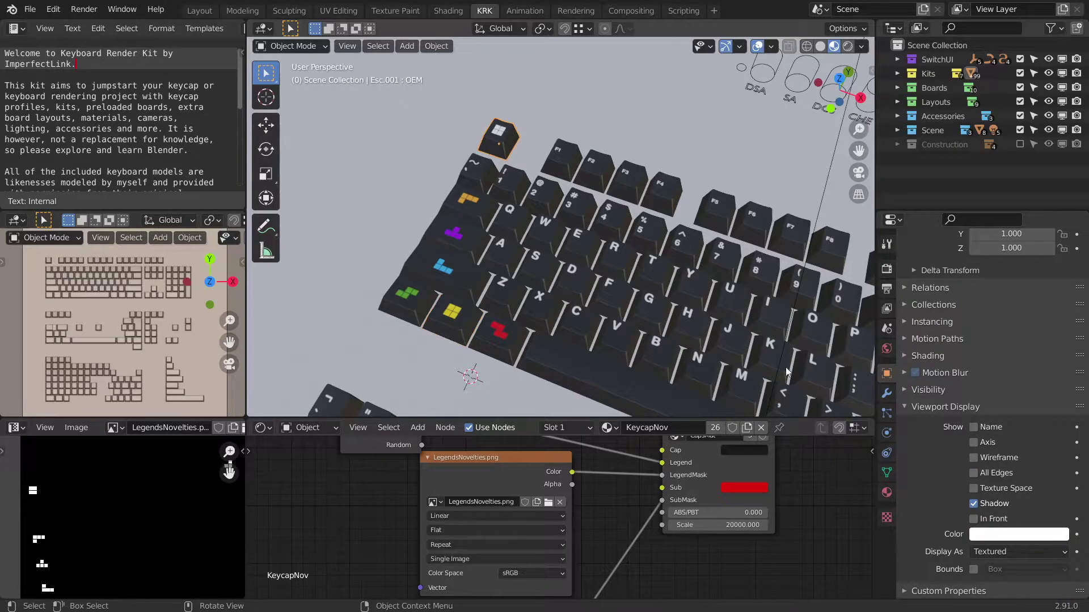
# Copy the blue viewport display color of the right Shift keycap to the numpad Enter keycap.
pyautogui.scroll(-3, 618, 239)
pyautogui.keyDown('shift'); pyautogui.moveTo(617, 239); pyautogui.dragTo(515, 150, button='middle'); pyautogui.keyUp('shift')
pyautogui.keyDown('shift'); pyautogui.moveTo(786, 227); pyautogui.dragTo(685, 203, button='middle'); pyautogui.keyUp('shift')
pyautogui.scroll(-3, 698, 209)
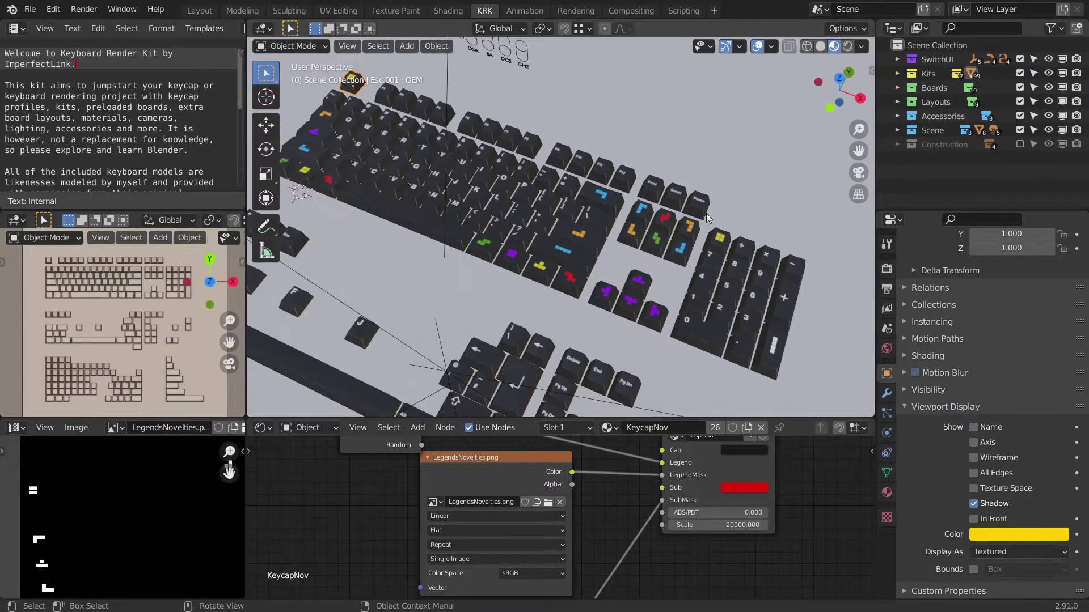
pyautogui.click(783, 348)
pyautogui.scroll(1, 783, 347)
pyautogui.keyDown('shift'); pyautogui.moveTo(669, 295); pyautogui.dragTo(580, 255, button='middle'); pyautogui.keyUp('shift')
pyautogui.click(495, 216)
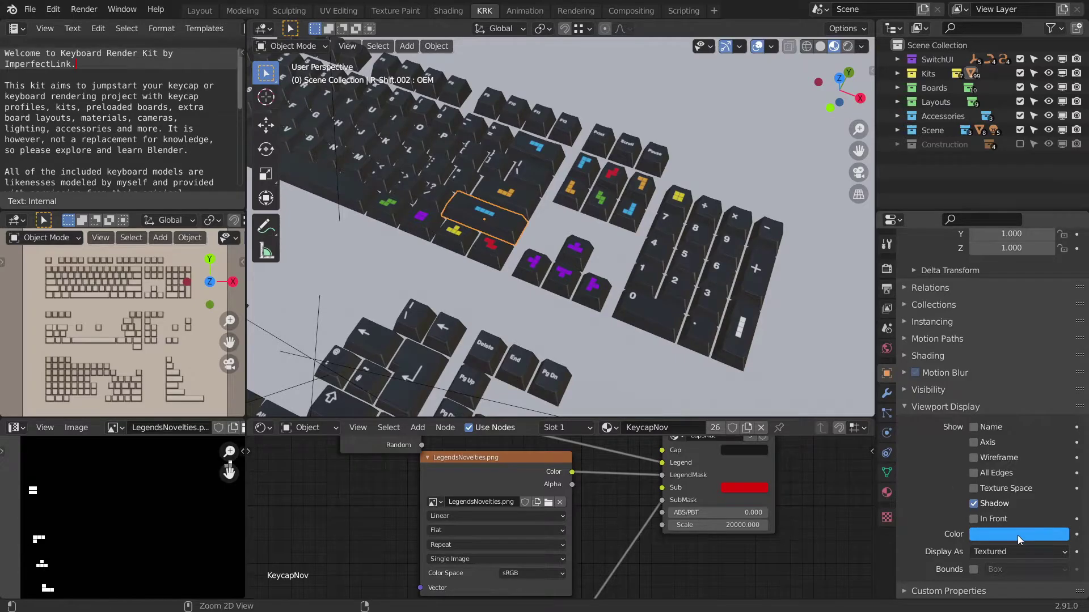
pyautogui.click(760, 340)
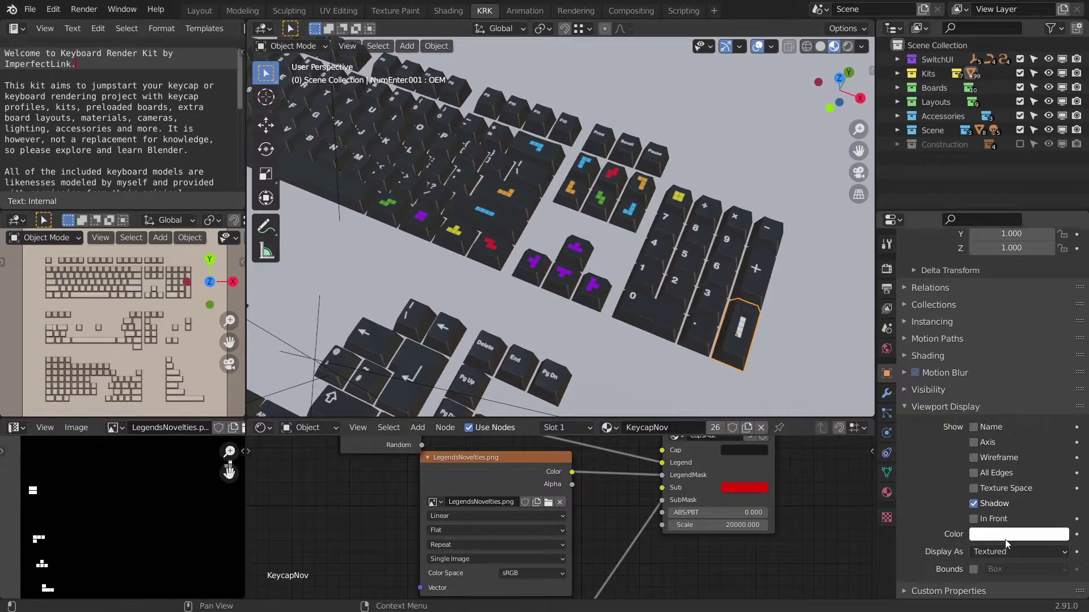
pyautogui.hotkey('ctrl', 'v')
# Deselect everything and review the colored novelty legends across the whole keycap kit.
pyautogui.keyDown('shift'); pyautogui.moveTo(704, 277); pyautogui.dragTo(739, 278, button='middle'); pyautogui.keyUp('shift')
pyautogui.hotkey('alt', 'a')
pyautogui.keyDown('shift'); pyautogui.moveTo(675, 257); pyautogui.dragTo(732, 225, button='middle'); pyautogui.keyUp('shift')
pyautogui.moveTo(672, 192); pyautogui.dragTo(645, 220, button='middle')
pyautogui.scroll(-2, 679, 227)
pyautogui.scroll(-3, 649, 203)
pyautogui.scroll(3, 647, 187)
pyautogui.scroll(3, 647, 222)
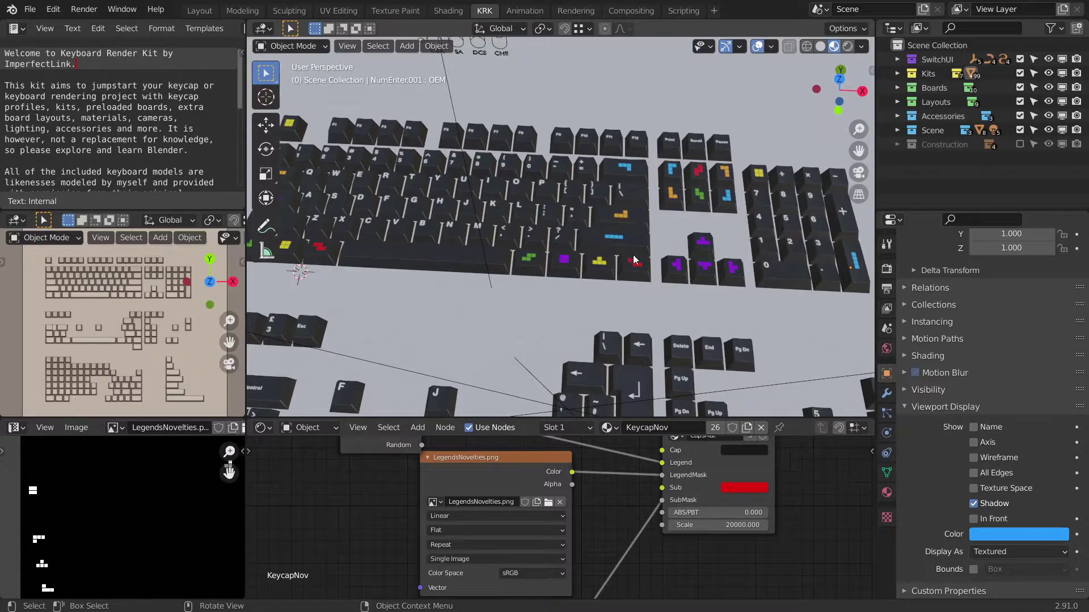
pyautogui.moveTo(645, 208); pyautogui.dragTo(661, 222, button='middle')
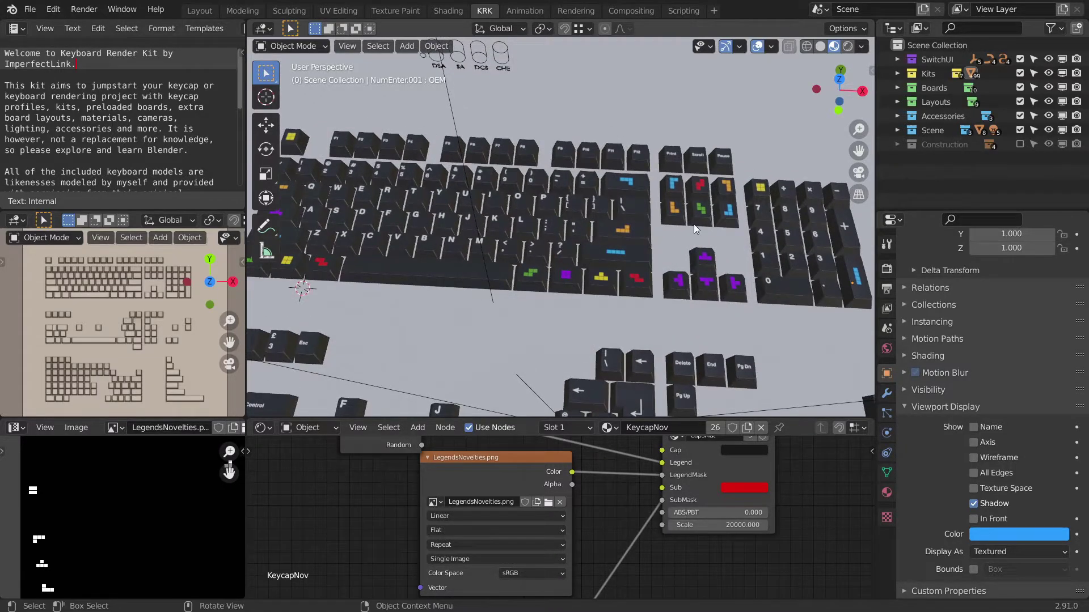
# Exclude the Kits collection from the view layer and include the U80-A board from the Boards collection.
pyautogui.click(1020, 73)
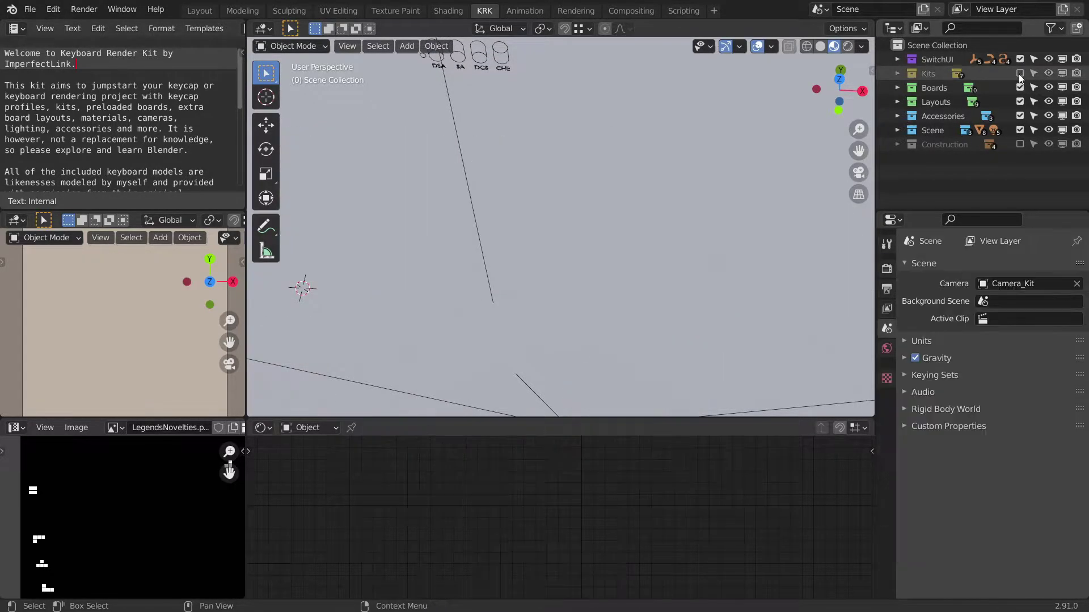
pyautogui.click(897, 89)
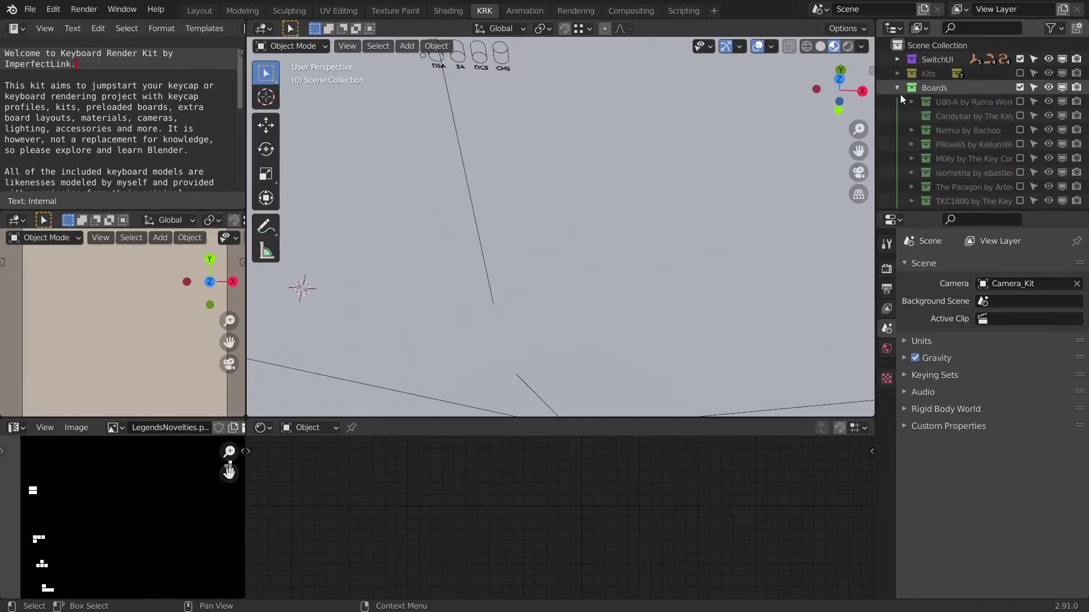
pyautogui.click(1020, 101)
pyautogui.scroll(-1, 652, 237)
pyautogui.keyDown('shift'); pyautogui.moveTo(605, 249); pyautogui.dragTo(661, 186, button='middle'); pyautogui.keyUp('shift')
pyautogui.keyDown('shift'); pyautogui.moveTo(736, 235); pyautogui.dragTo(716, 212, button='middle'); pyautogui.keyUp('shift')
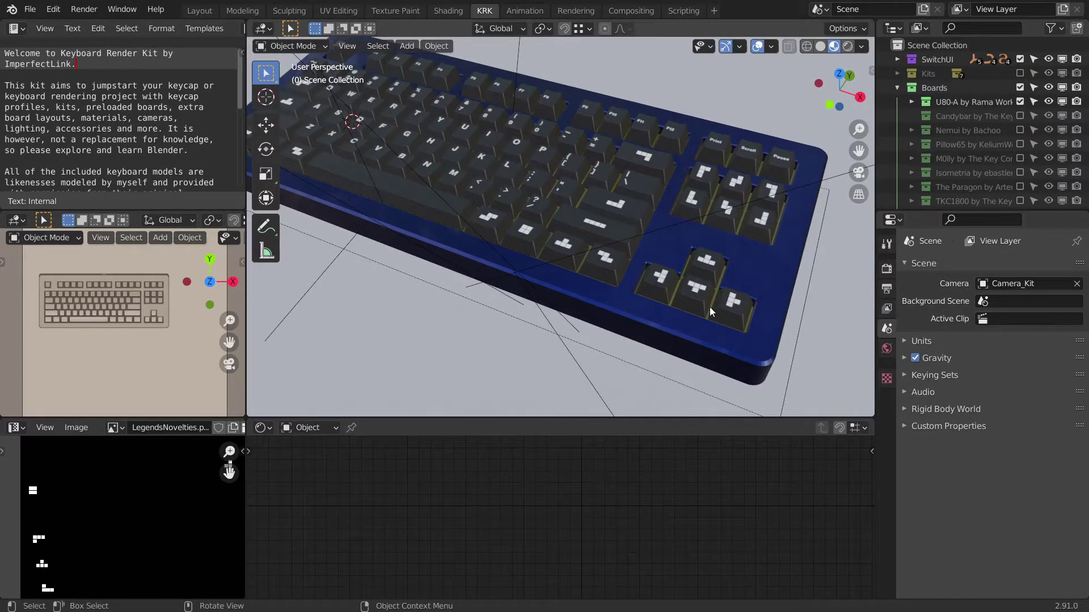
# Examine the novelty legends on the U80-A board and the viewport display color of its Enter keycap.
pyautogui.scroll(4, 658, 253)
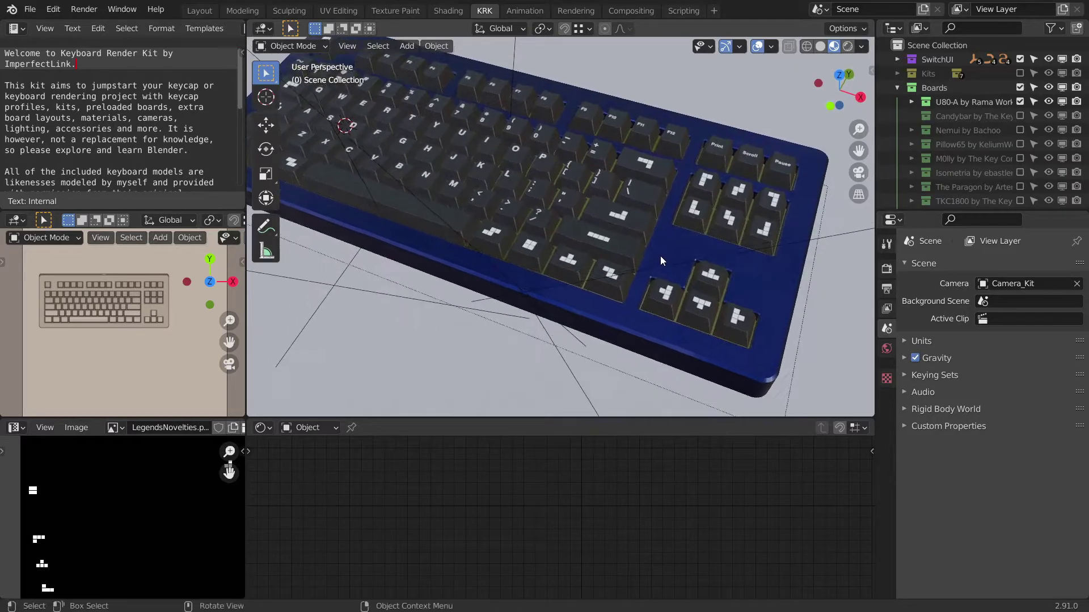
pyautogui.moveTo(661, 270); pyautogui.dragTo(682, 233, button='middle')
pyautogui.scroll(1, 692, 291)
pyautogui.click(631, 233)
pyautogui.scroll(3, 661, 233)
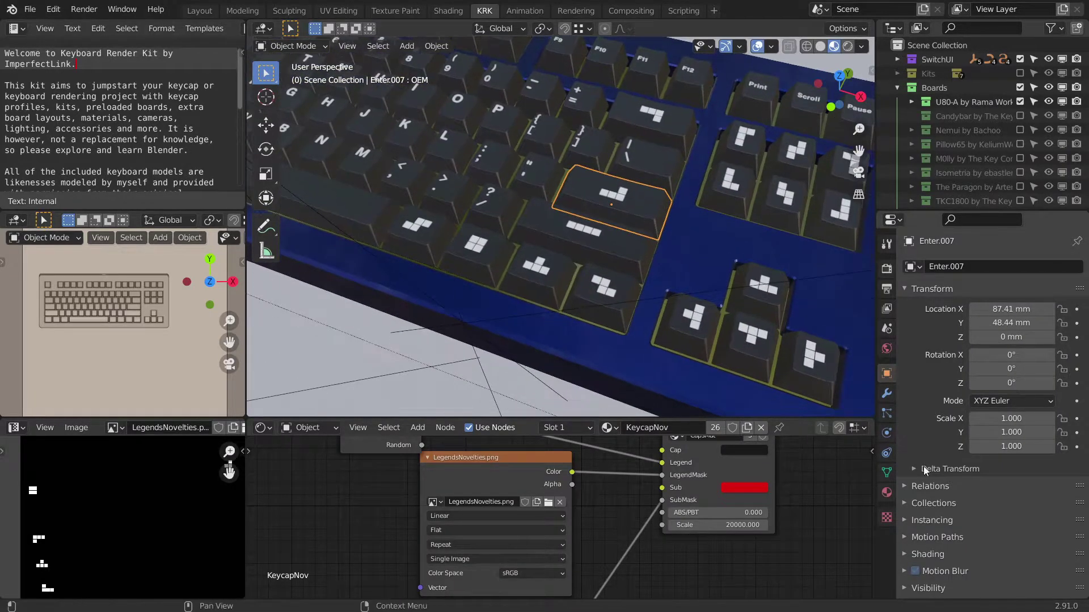
pyautogui.scroll(-6, 978, 484)
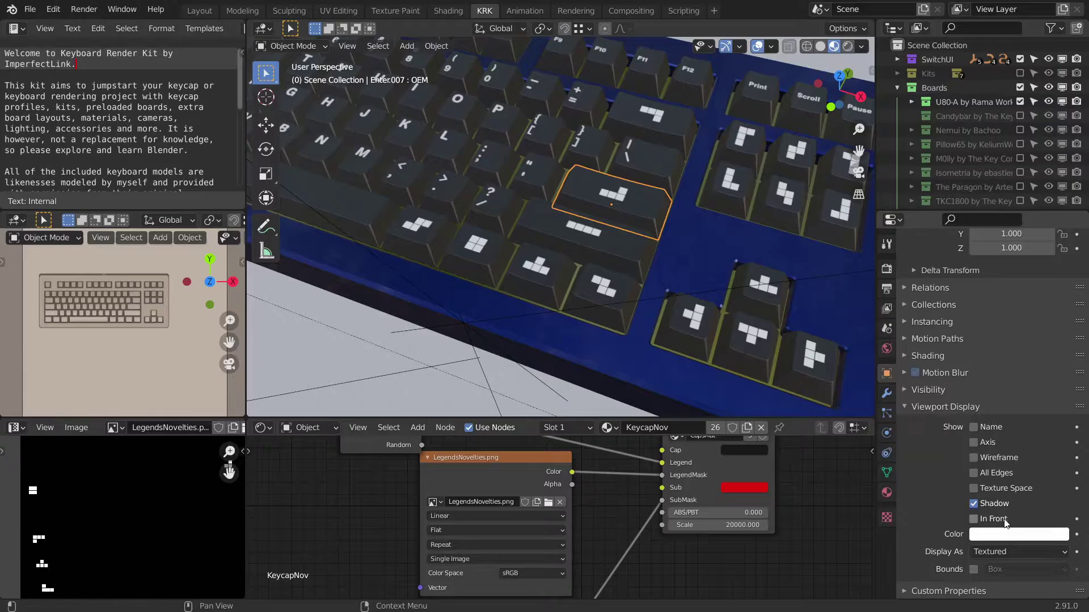
pyautogui.scroll(-6, 677, 292)
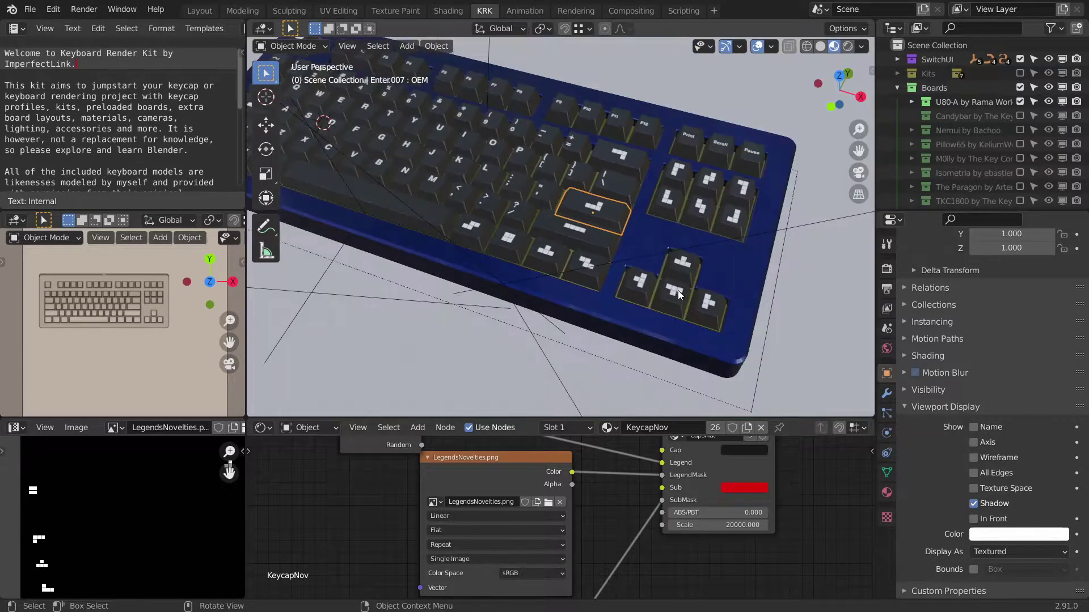
pyautogui.moveTo(639, 250); pyautogui.dragTo(676, 247, button='middle')
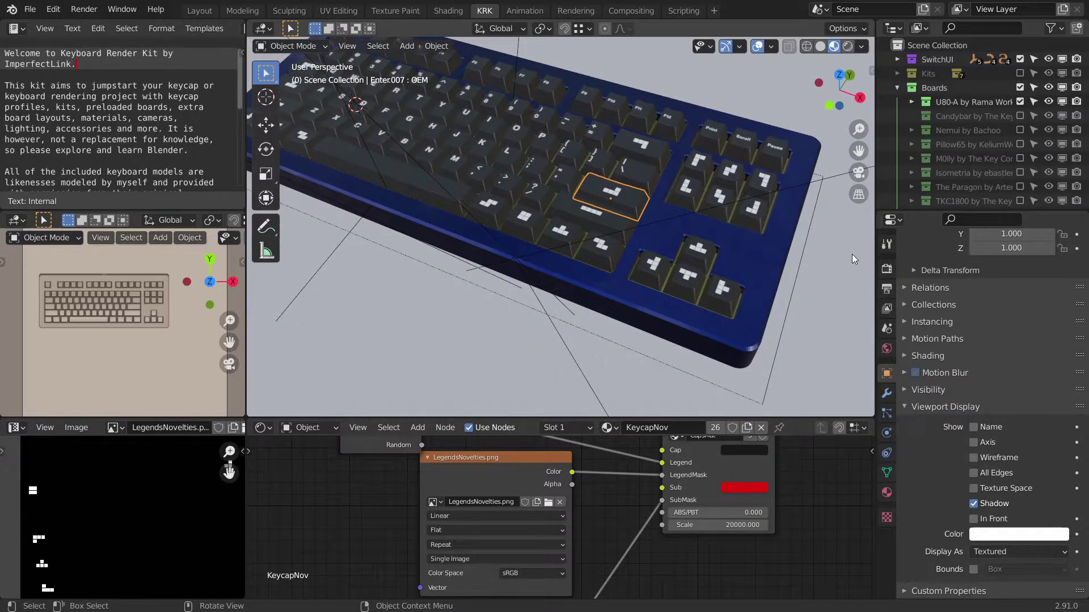
pyautogui.moveTo(751, 216); pyautogui.dragTo(669, 220, button='middle')
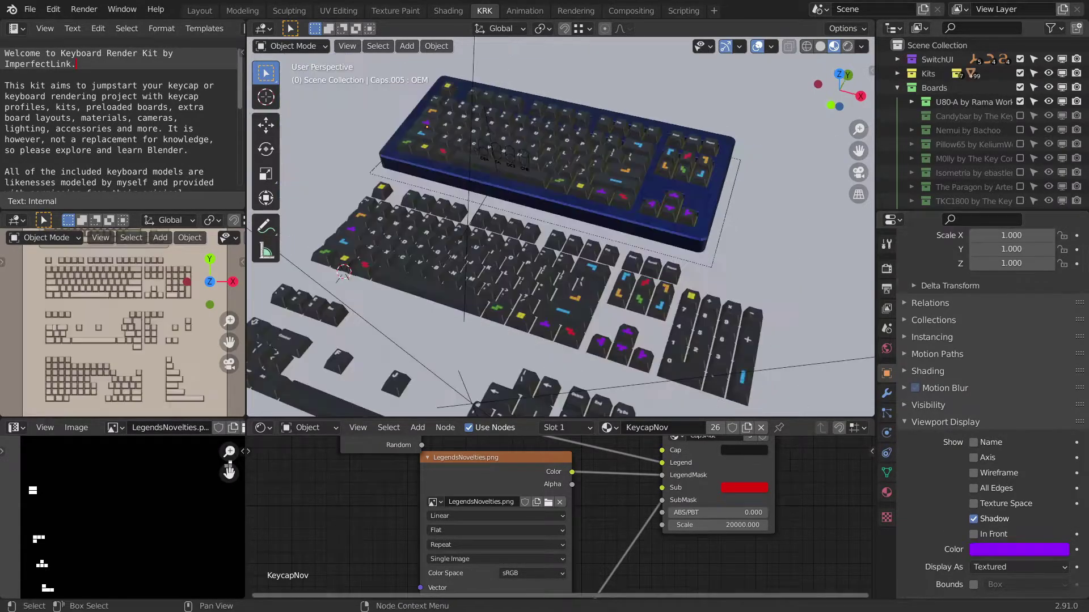
pyautogui.moveTo(654, 207); pyautogui.dragTo(704, 220, button='middle')
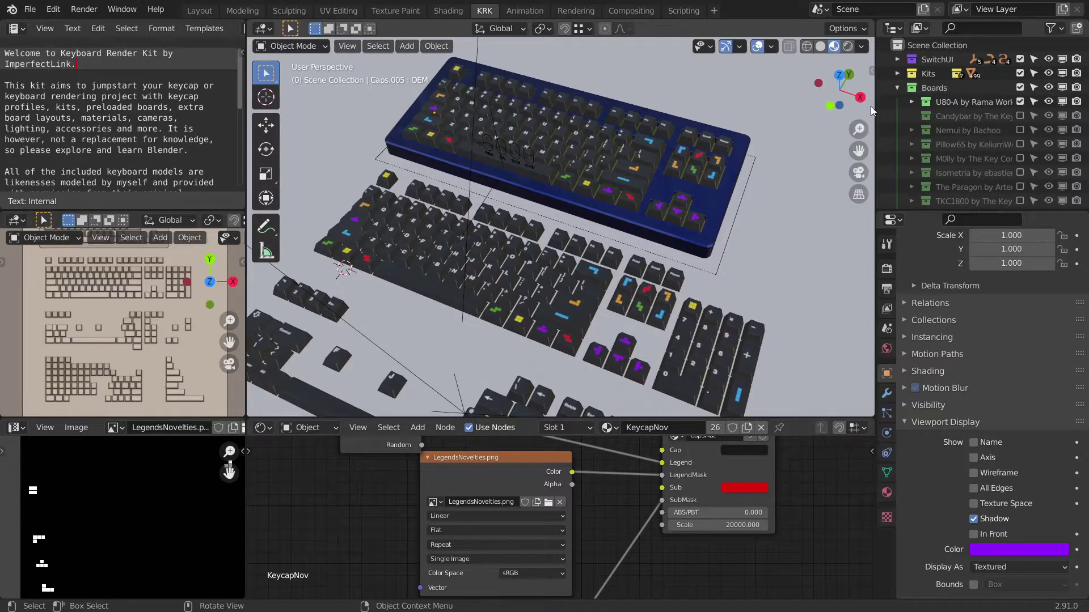
# Exclude the Kits collection and clear the location of the U80-A board's U80_Move control.
pyautogui.click(896, 87)
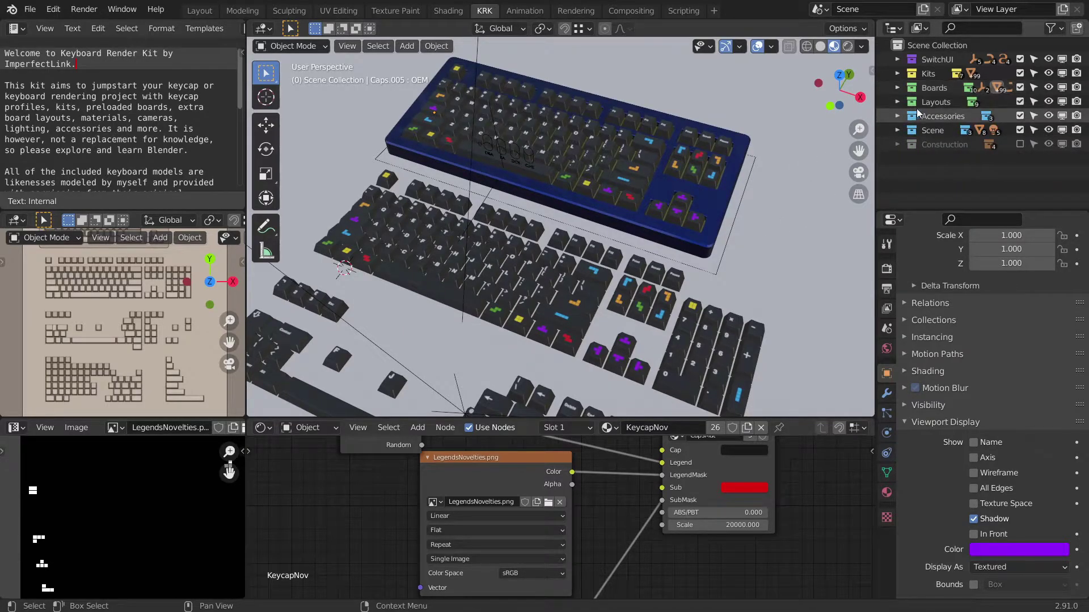
pyautogui.click(1020, 74)
pyautogui.click(731, 224)
pyautogui.keyDown('shift'); pyautogui.moveTo(745, 250); pyautogui.dragTo(695, 175, button='middle'); pyautogui.keyUp('shift')
pyautogui.hotkey('alt', 'g')
pyautogui.scroll(2, 655, 202)
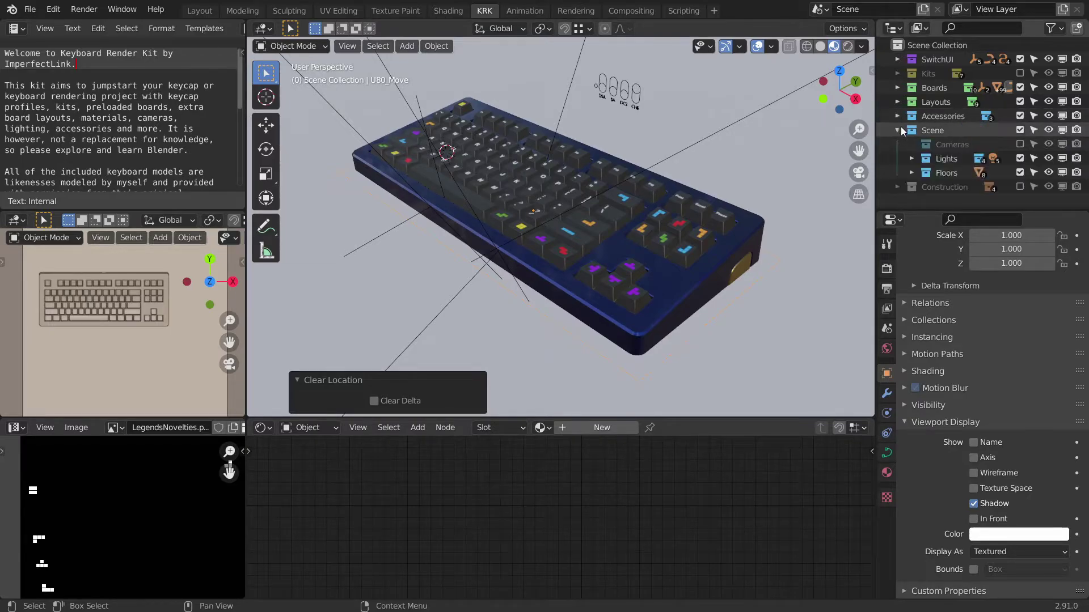
# Switch the scene lights from the KitLighting collection to BoardLighting2.
pyautogui.click(898, 129)
pyautogui.click(911, 159)
pyautogui.scroll(-2, 982, 151)
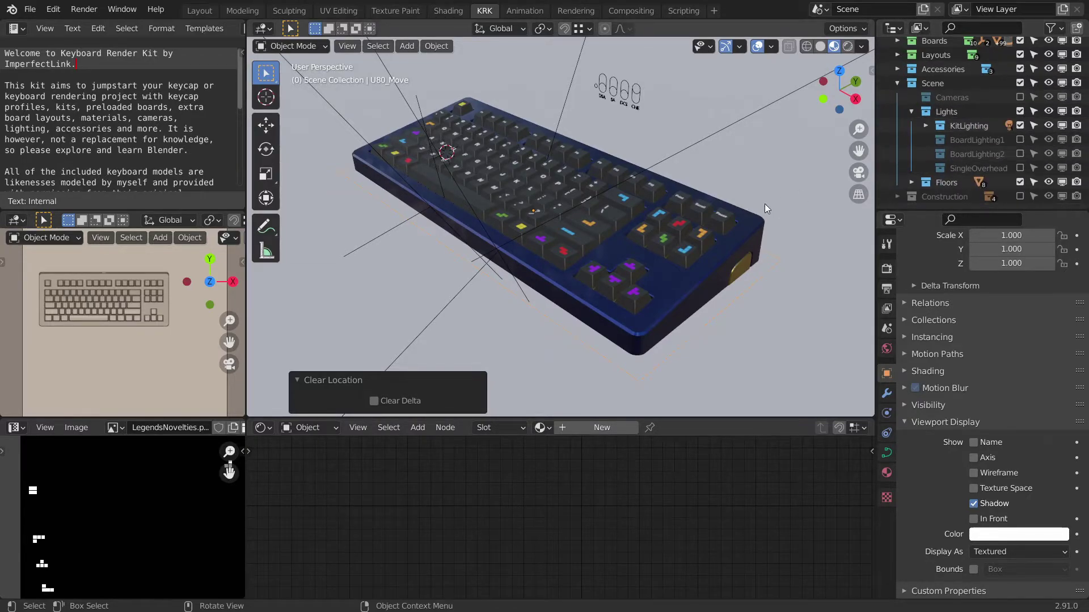
pyautogui.moveTo(764, 203); pyautogui.dragTo(704, 222, button='middle')
pyautogui.moveTo(703, 280); pyautogui.dragTo(700, 247, button='middle')
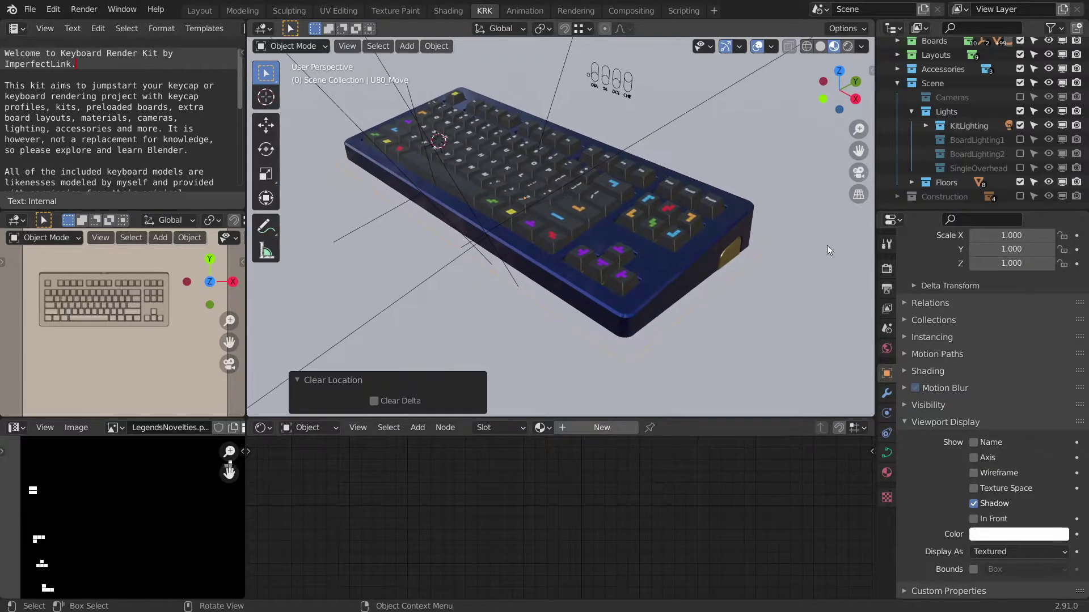
pyautogui.click(1020, 126)
pyautogui.click(1020, 154)
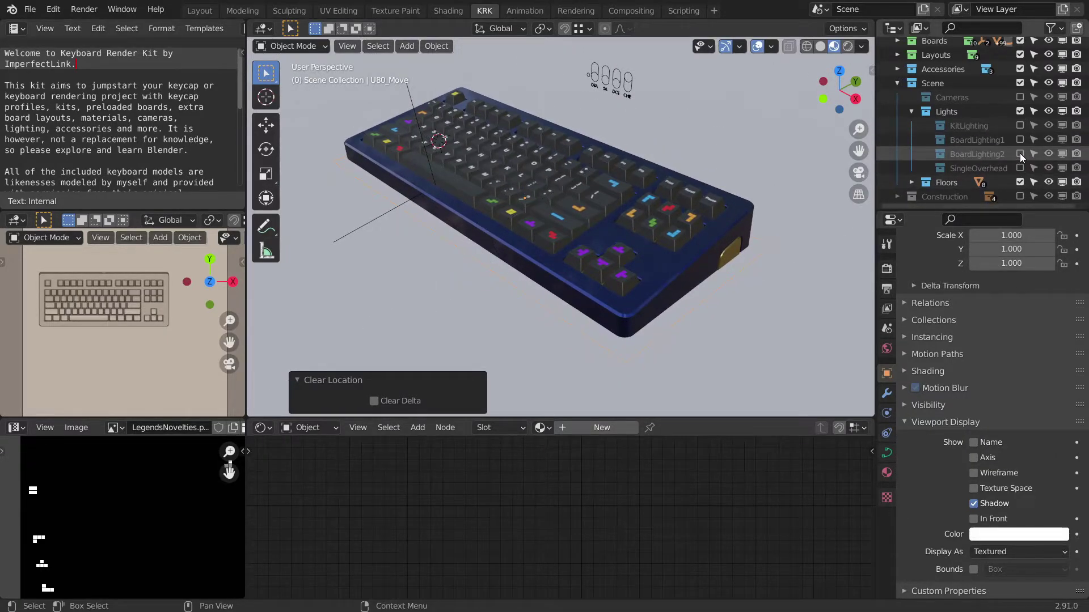
pyautogui.moveTo(740, 222); pyautogui.dragTo(816, 179, button='middle')
# Enable the FloorWood4 floor for viewport and render, and hide FloorLightGrey in the viewport.
pyautogui.click(911, 111)
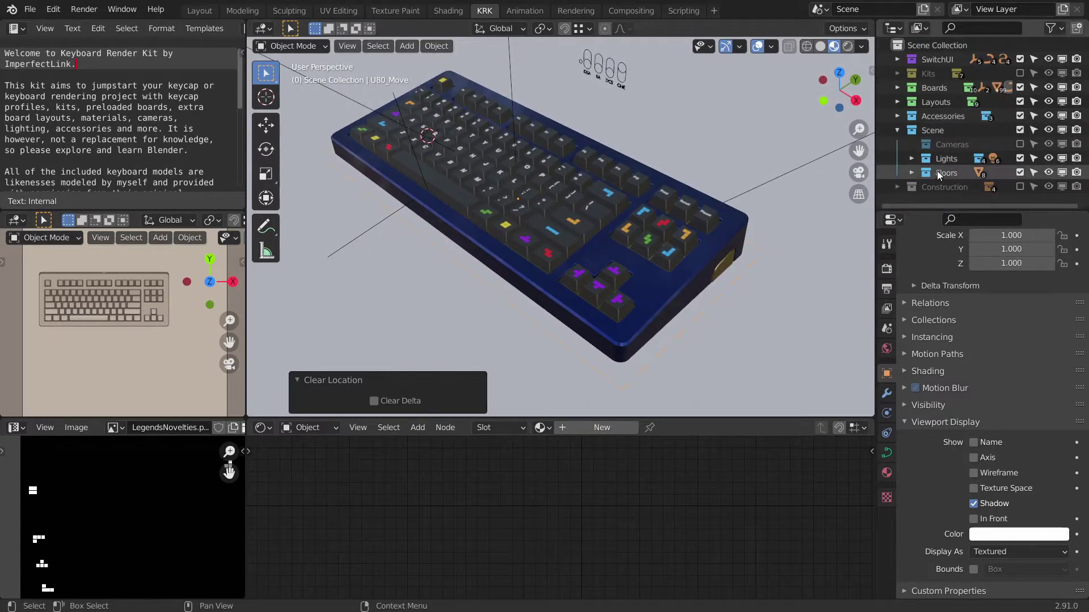
pyautogui.click(911, 173)
pyautogui.scroll(-5, 971, 147)
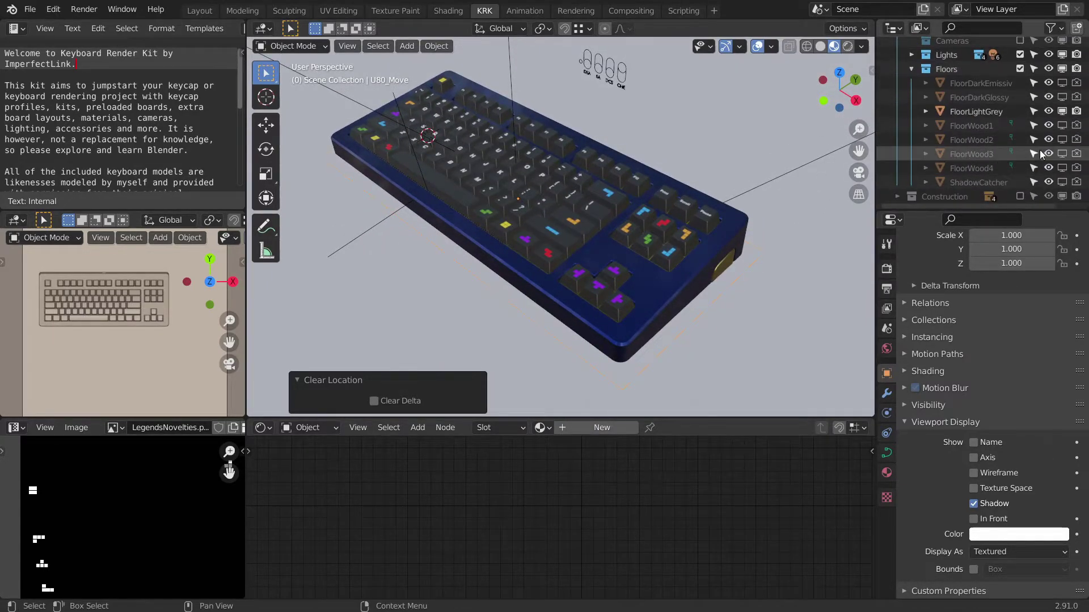
pyautogui.click(1062, 168)
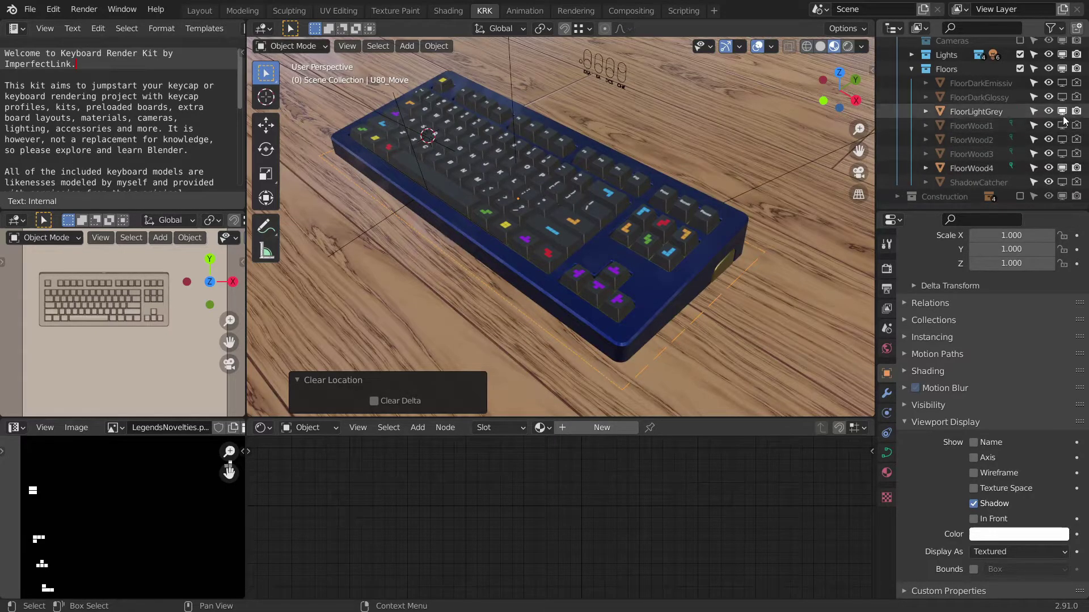
pyautogui.click(1049, 111)
pyautogui.moveTo(702, 231); pyautogui.dragTo(673, 161, button='middle')
pyautogui.scroll(-3, 705, 181)
pyautogui.scroll(-3, 692, 162)
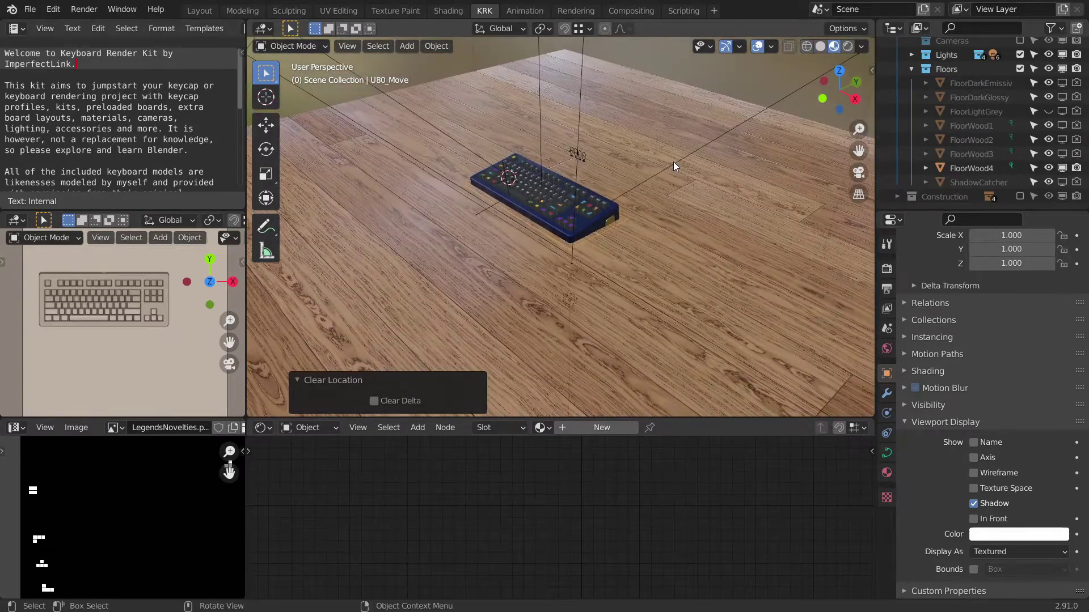
pyautogui.scroll(4, 682, 180)
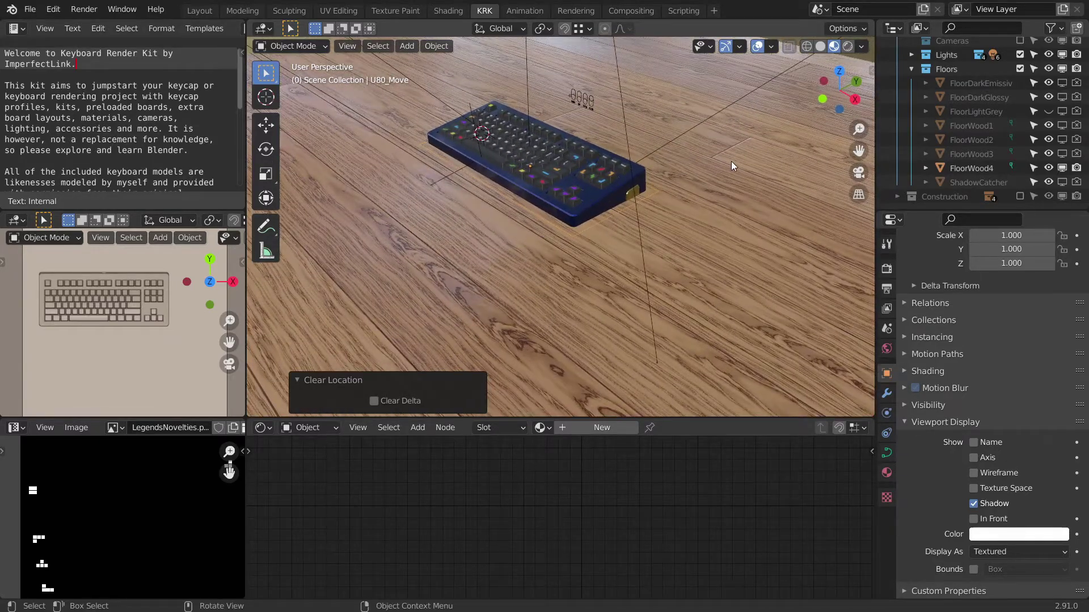
# Set the FloorWood4 material's tiling to 5.2, seed to 5 and wood scale to 0.65.
pyautogui.click(731, 162)
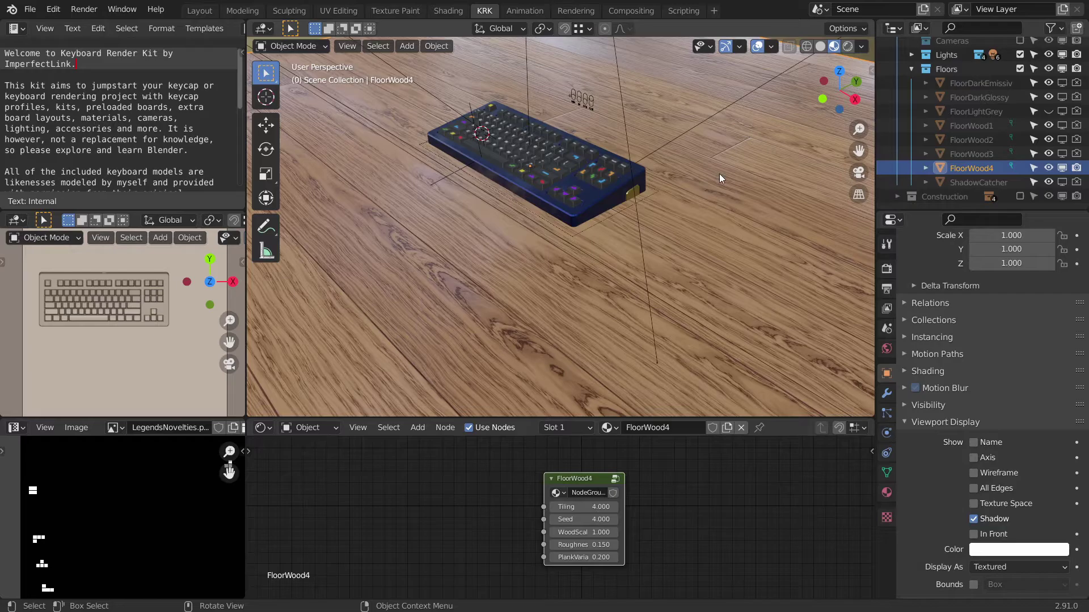
pyautogui.keyDown('shift'); pyautogui.moveTo(714, 161); pyautogui.dragTo(706, 198, button='middle'); pyautogui.keyUp('shift')
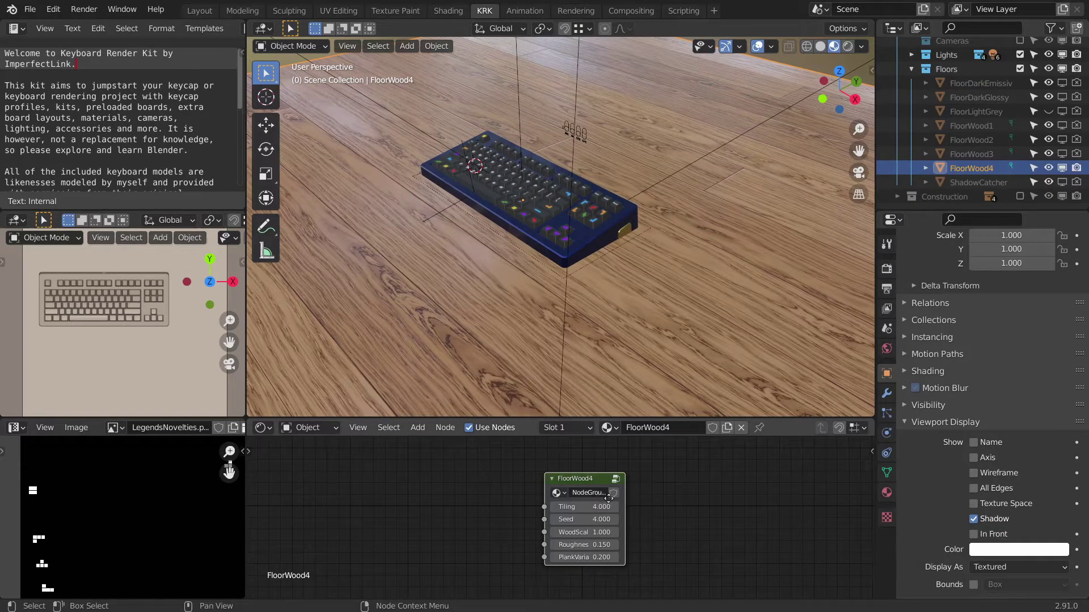
pyautogui.moveTo(606, 497); pyautogui.dragTo(610, 501, button='middle')
pyautogui.scroll(2, 617, 498)
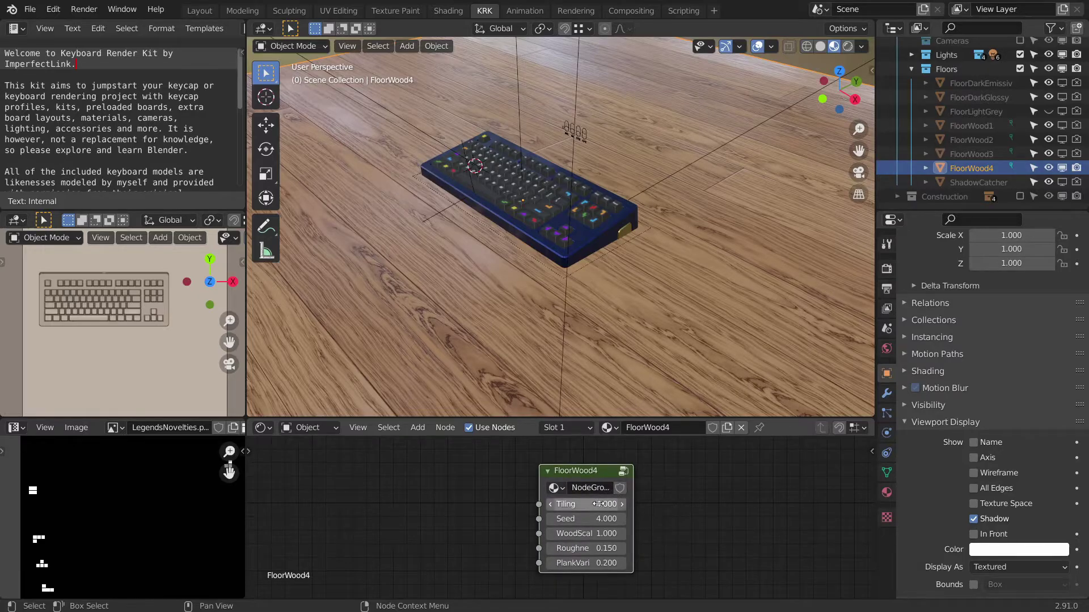
pyautogui.moveTo(588, 505); pyautogui.dragTo(597, 519)
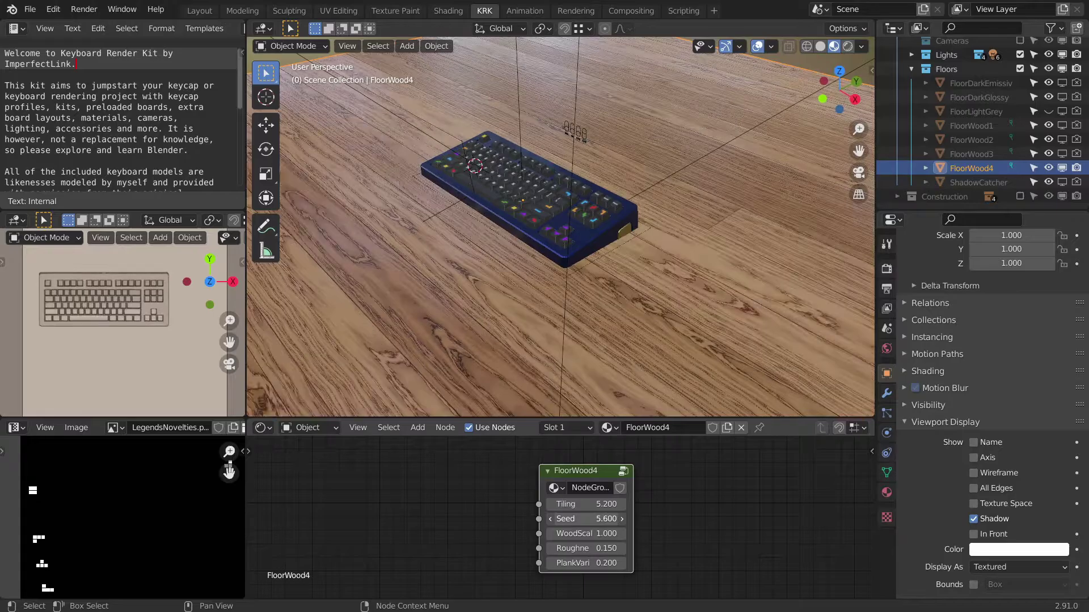
pyautogui.moveTo(586, 535)
pyautogui.mouseDown()
pyautogui.moveTo(608, 535)
pyautogui.moveTo(584, 535)
pyautogui.mouseUp()
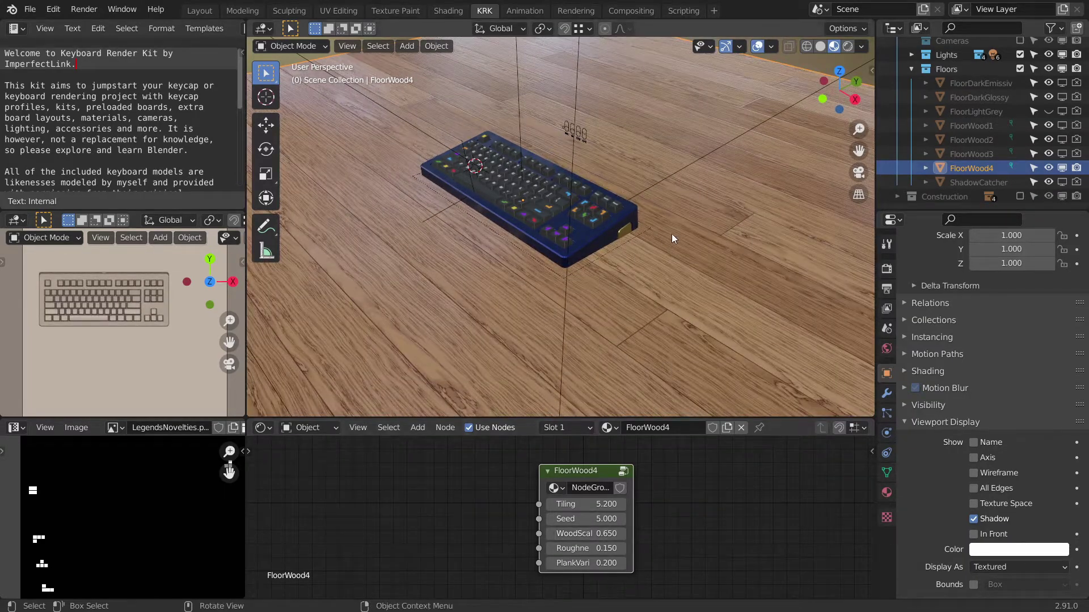
# Set the FloorWood4 material's roughness to 0.12, checking the floor's reflections around the keyboard.
pyautogui.scroll(8, 676, 235)
pyautogui.moveTo(676, 246); pyautogui.dragTo(660, 265, button='middle')
pyautogui.moveTo(584, 548)
pyautogui.mouseDown()
pyautogui.moveTo(574, 549)
pyautogui.moveTo(618, 548)
pyautogui.moveTo(574, 548)
pyautogui.mouseUp()
pyautogui.moveTo(626, 237); pyautogui.dragTo(627, 225, button='middle')
pyautogui.scroll(-1, 626, 226)
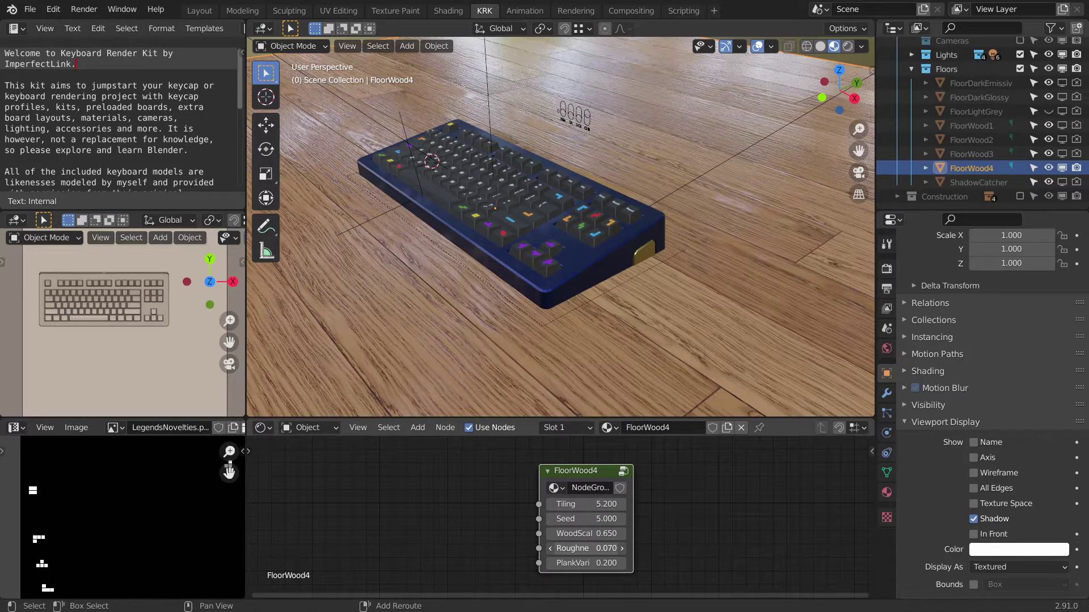
pyautogui.moveTo(612, 188); pyautogui.dragTo(648, 209, button='middle')
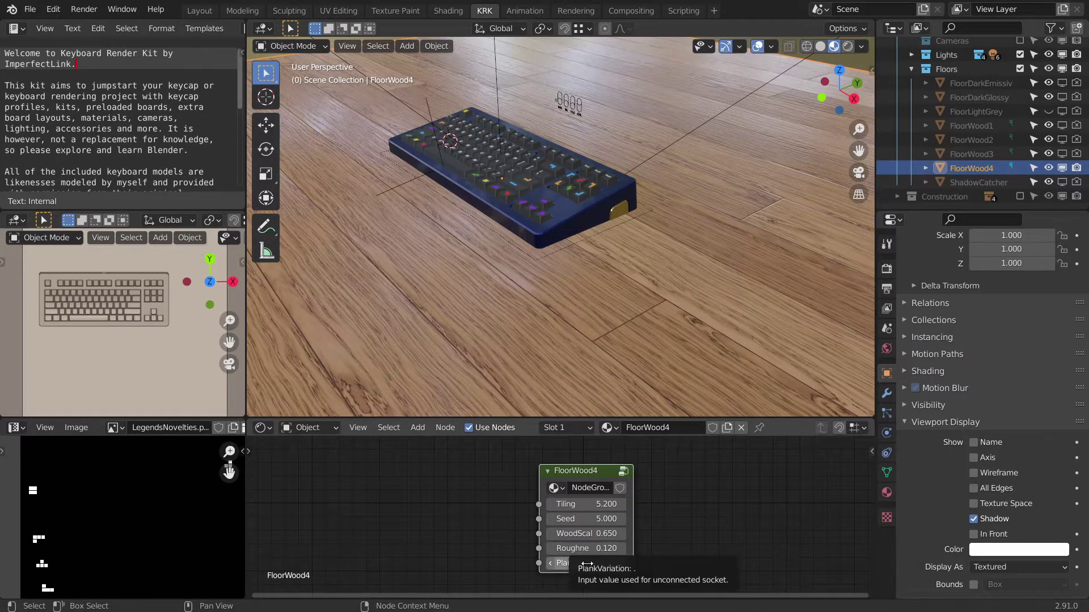
pyautogui.moveTo(720, 214); pyautogui.dragTo(707, 191, button='middle')
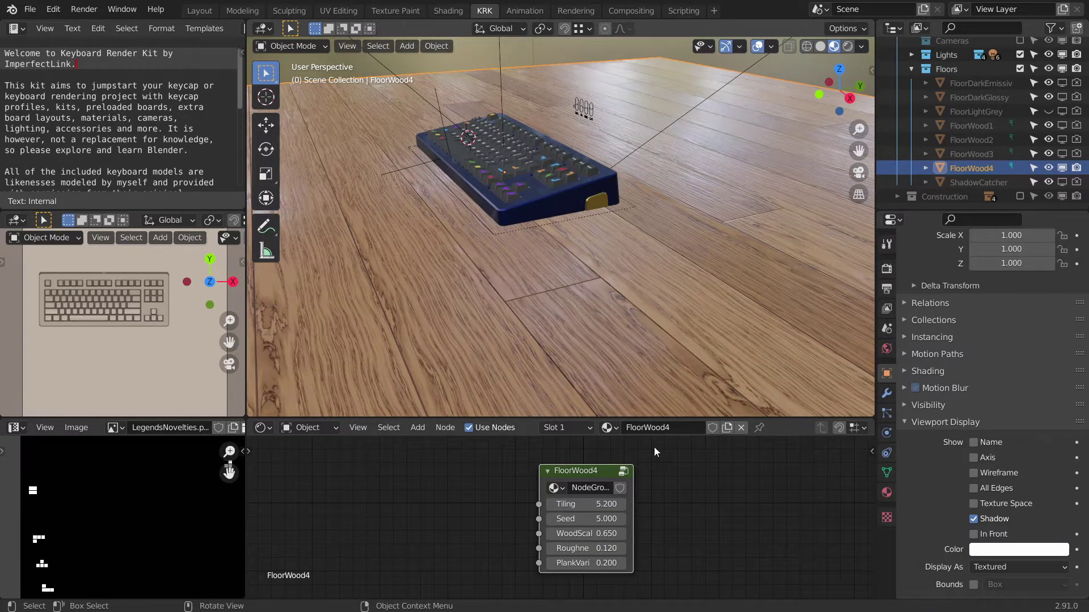
# Set the FloorWood4 material's plank variation to 0.47.
pyautogui.moveTo(586, 563); pyautogui.dragTo(812, 563)
pyautogui.moveTo(641, 563); pyautogui.dragTo(600, 563)
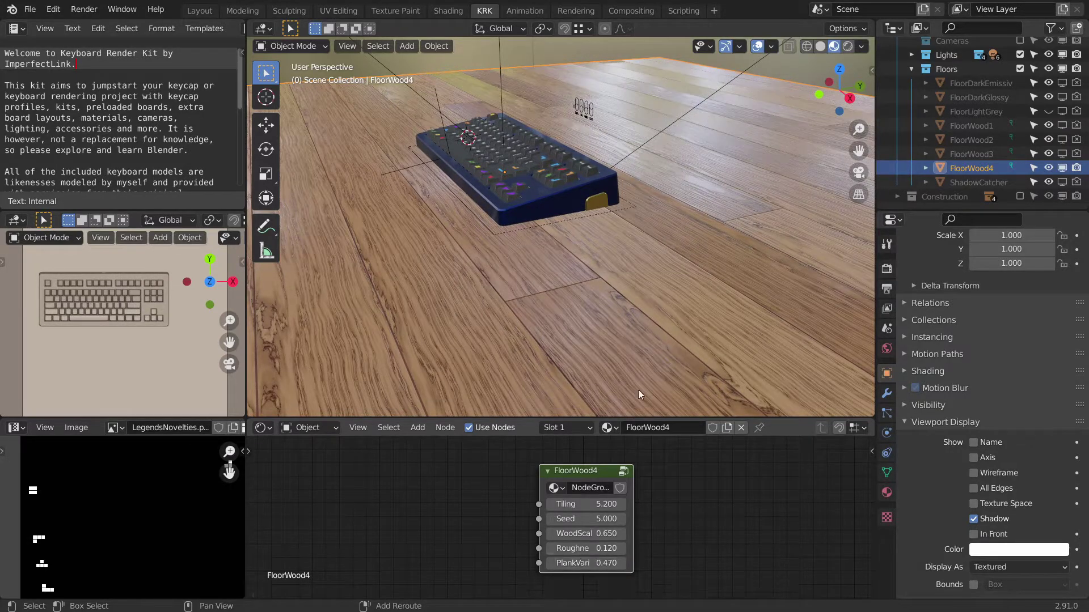
pyautogui.moveTo(665, 197)
pyautogui.mouseDown(button='middle')
pyautogui.moveTo(681, 198)
pyautogui.moveTo(675, 217)
pyautogui.moveTo(693, 202)
pyautogui.moveTo(672, 204)
pyautogui.mouseUp(button='middle')
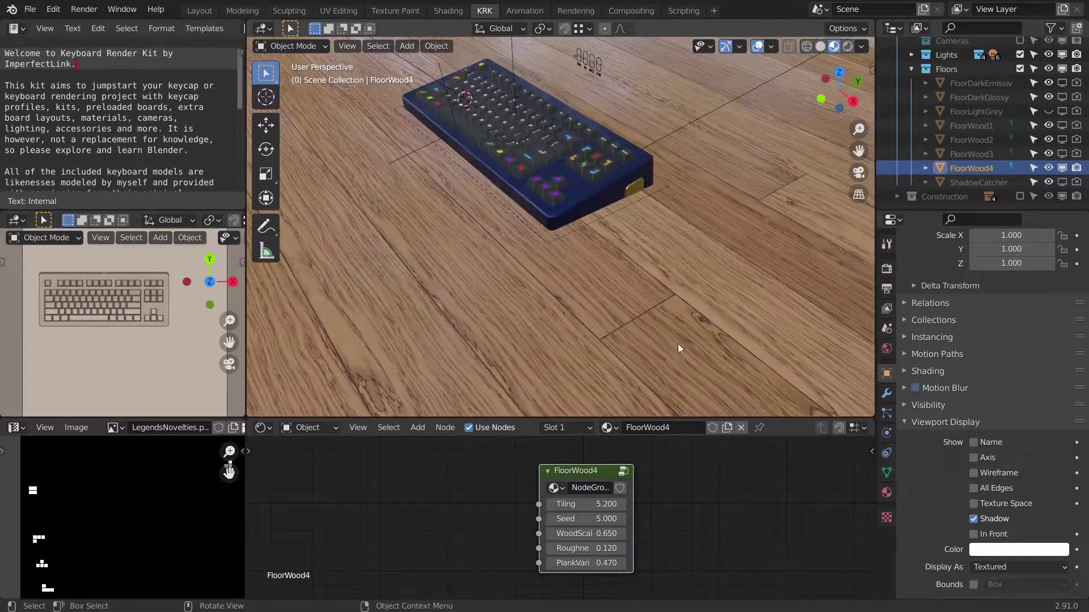
# Open the FloorWood4 node group for editing and maximize the node editor on its Group Input node.
pyautogui.moveTo(646, 483); pyautogui.dragTo(652, 482, button='middle')
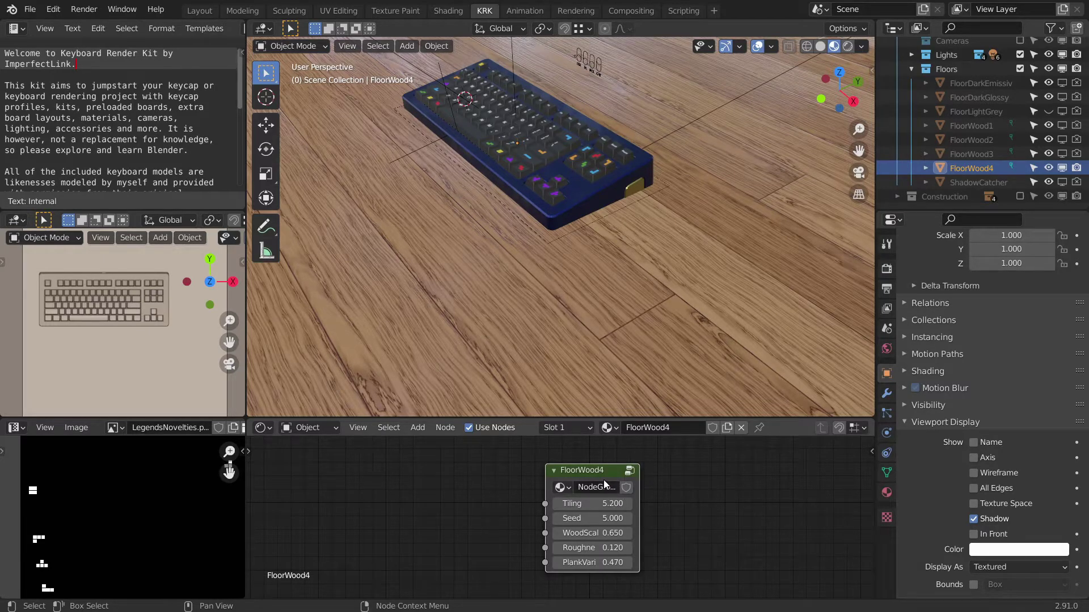
pyautogui.press('Tab')
pyautogui.scroll(-6, 611, 486)
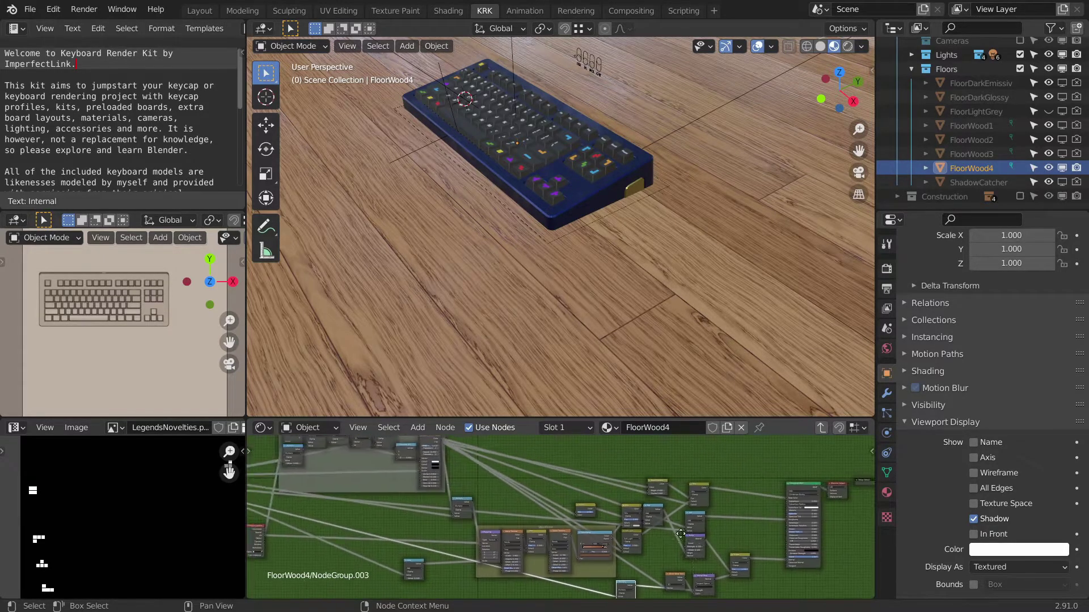
pyautogui.scroll(5, 630, 515)
pyautogui.moveTo(527, 485); pyautogui.dragTo(614, 485, button='middle')
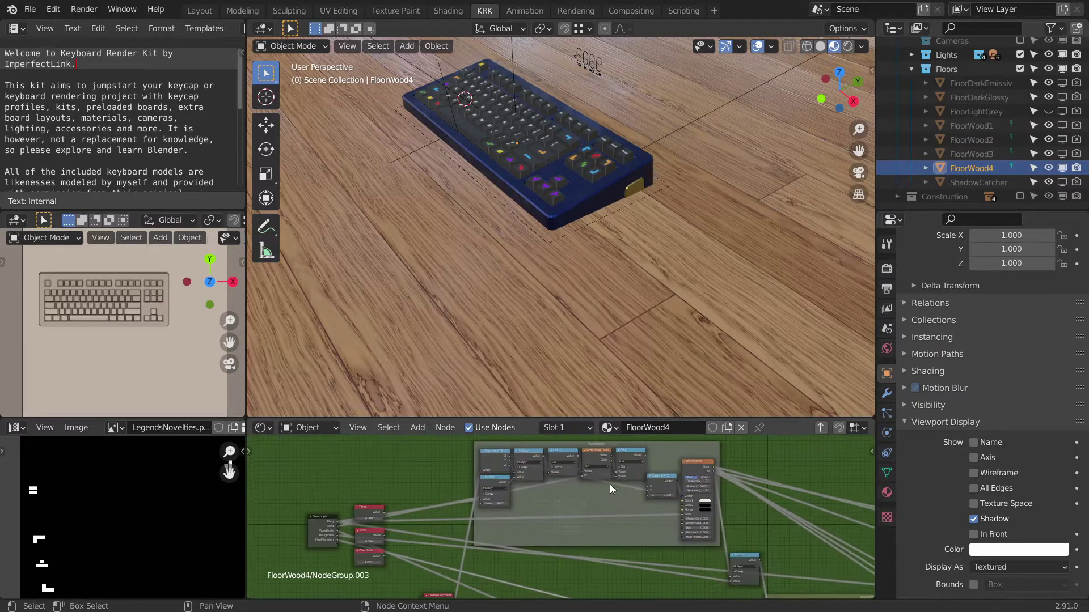
pyautogui.moveTo(721, 508); pyautogui.dragTo(675, 499, button='middle')
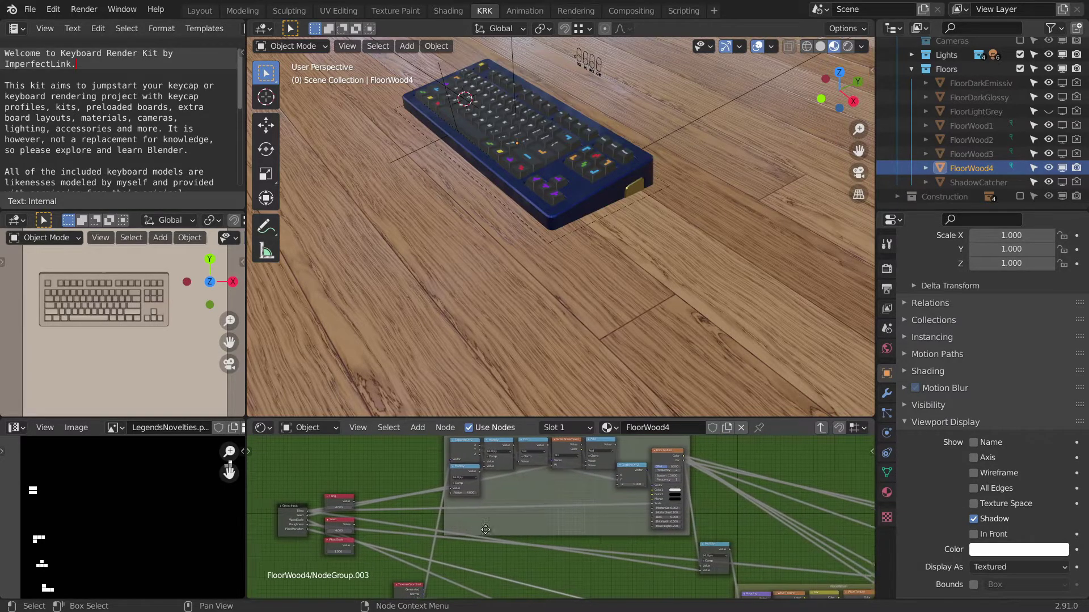
pyautogui.scroll(4, 490, 516)
pyautogui.moveTo(514, 517); pyautogui.dragTo(545, 501, button='middle')
pyautogui.scroll(1, 545, 502)
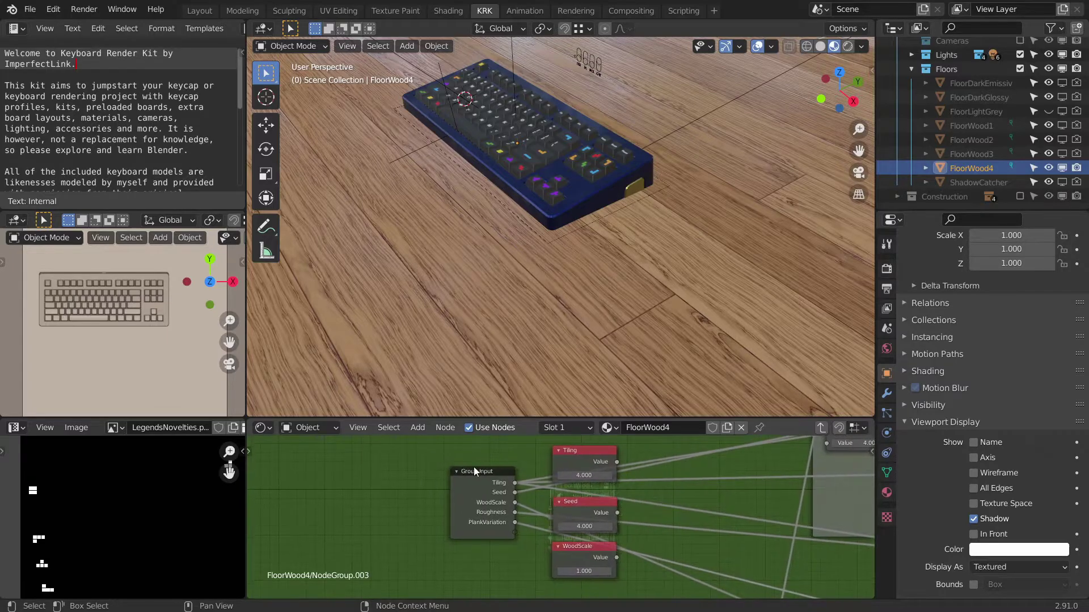
pyautogui.hotkey('ctrl', 'space')
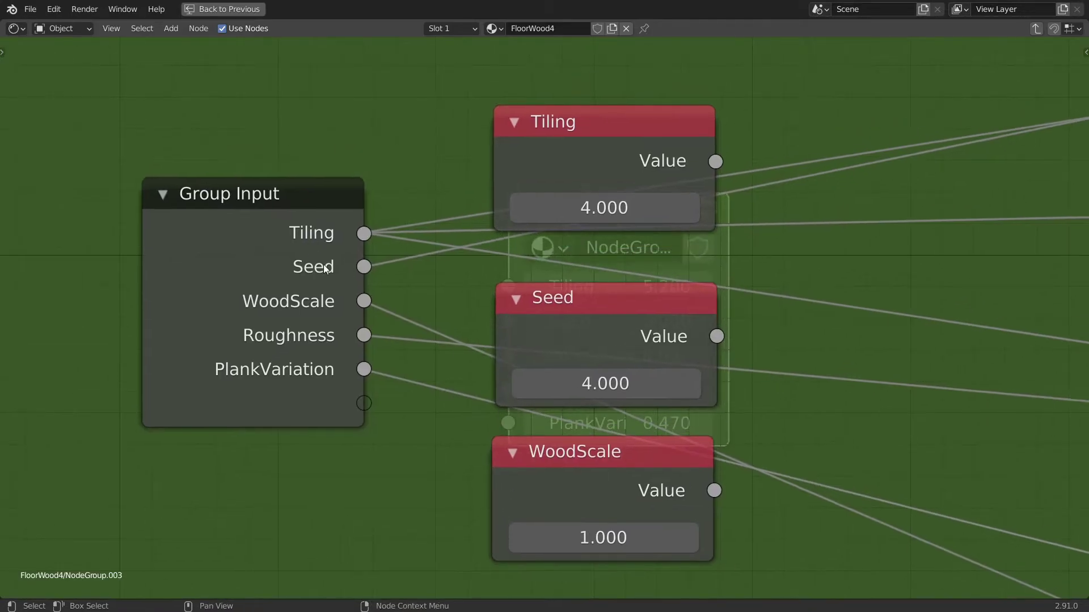
# Examine the node group's PlankPattern and WoodPattern frames and how their nodes connect up to the ColorRamp.
pyautogui.scroll(-14, 389, 322)
pyautogui.moveTo(683, 311); pyautogui.dragTo(570, 312, button='middle')
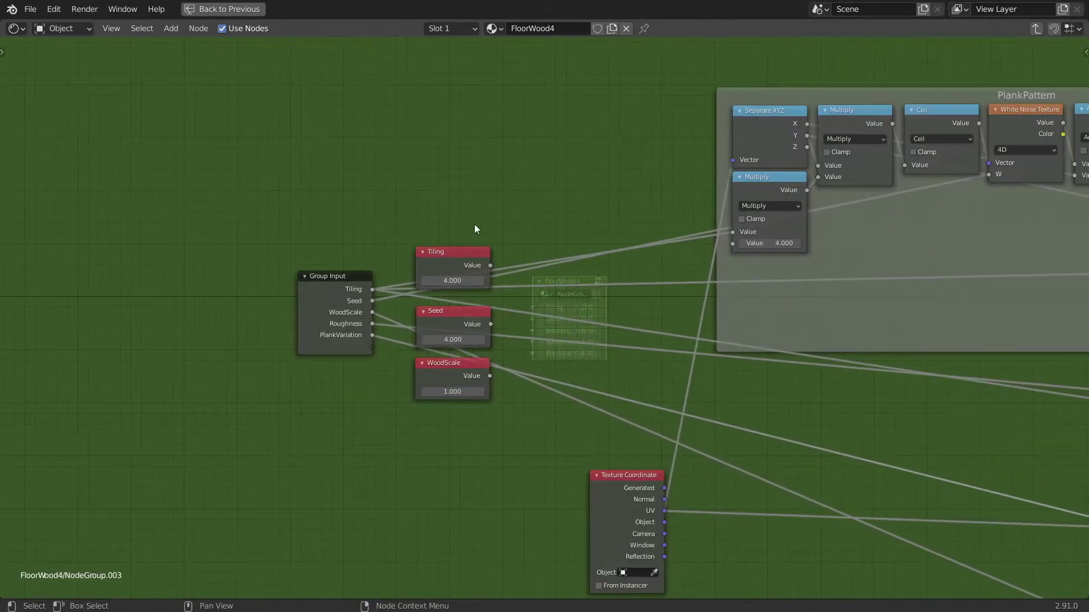
pyautogui.moveTo(751, 307); pyautogui.dragTo(517, 304, button='middle')
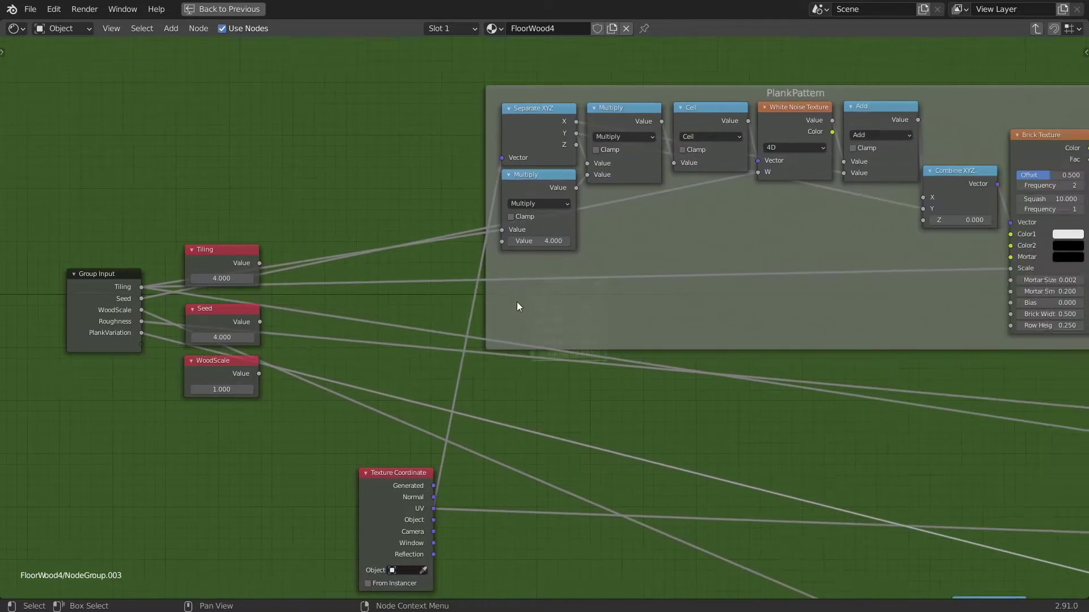
pyautogui.scroll(-4, 685, 296)
pyautogui.moveTo(803, 309); pyautogui.dragTo(611, 281, button='middle')
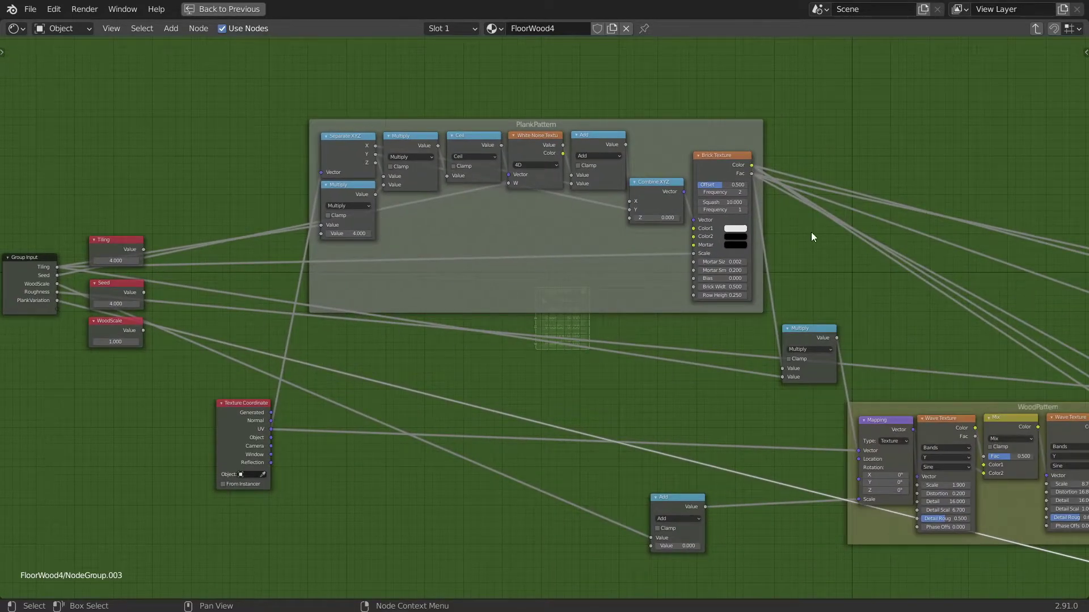
pyautogui.moveTo(1053, 331); pyautogui.dragTo(660, 227, button='middle')
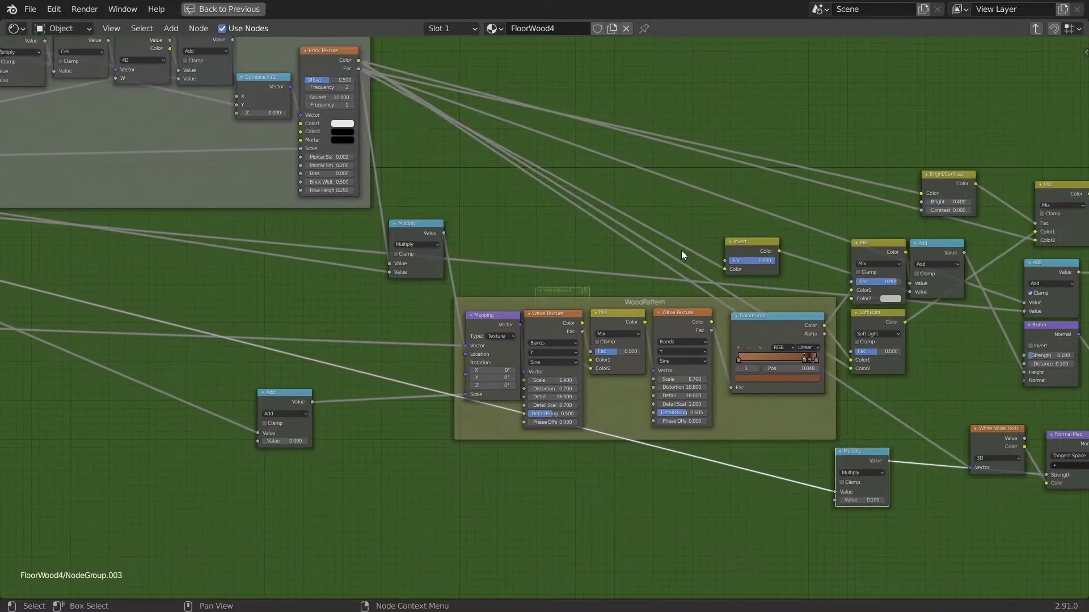
pyautogui.hscroll(2, 794, 352)
pyautogui.scroll(-1, 746, 344)
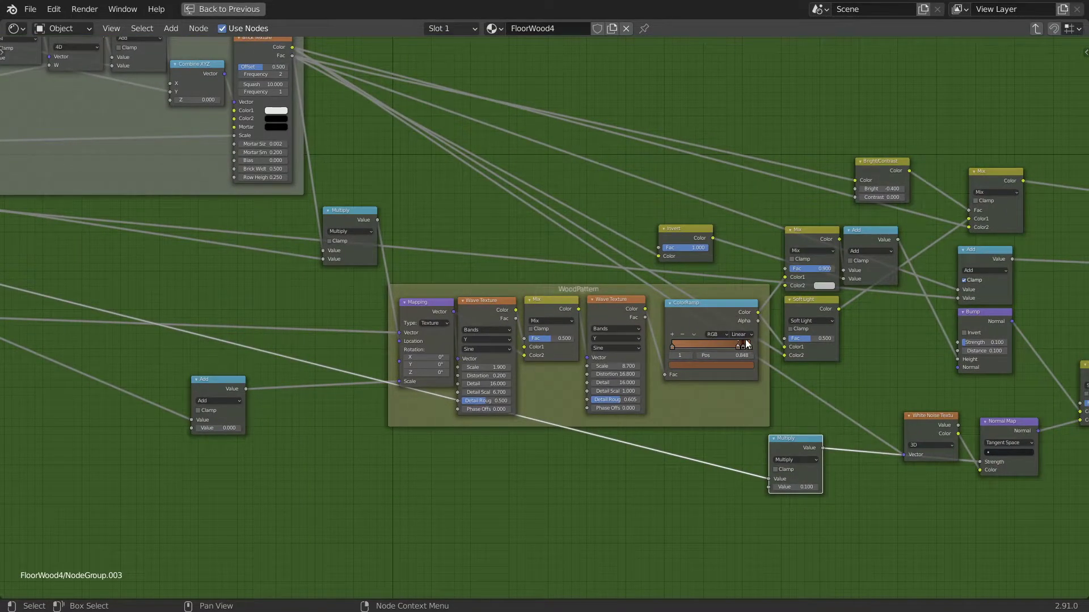
pyautogui.hscroll(2, 765, 356)
pyautogui.scroll(3, 750, 363)
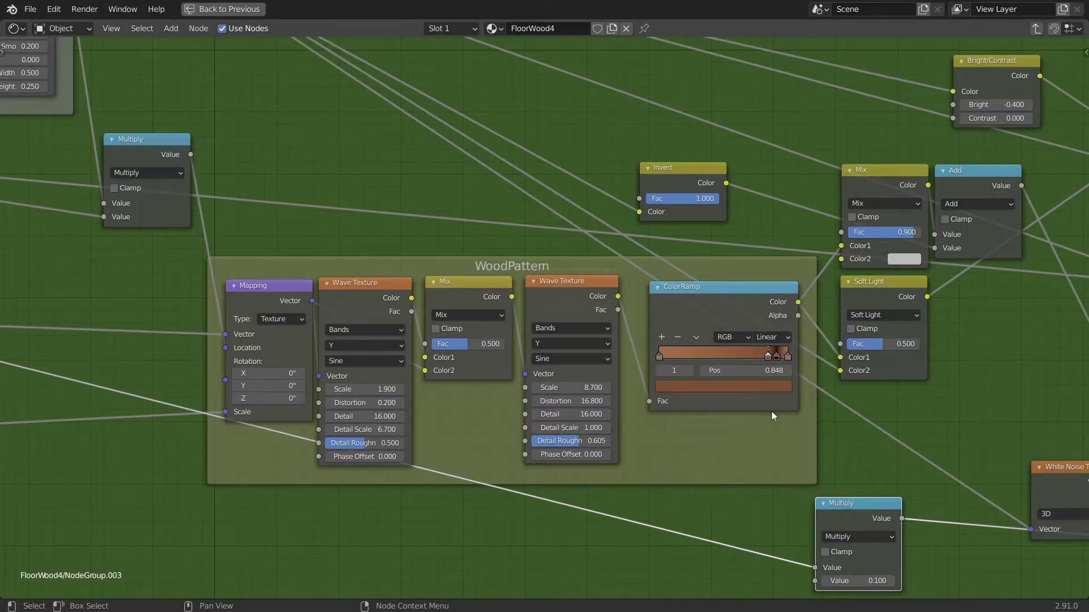
pyautogui.hscroll(2, 748, 332)
pyautogui.scroll(-1, 748, 331)
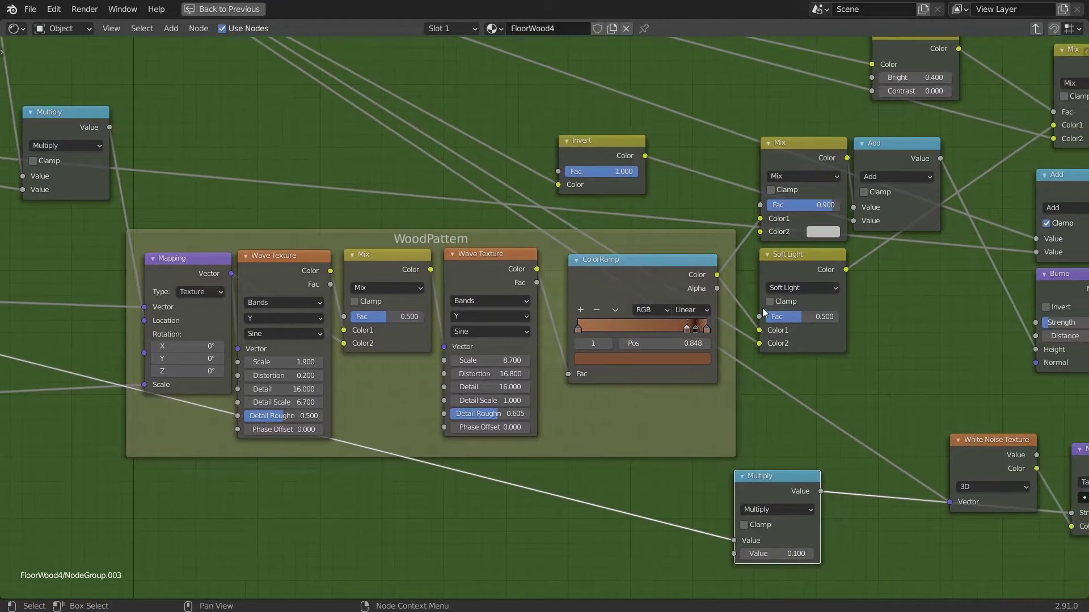
pyautogui.moveTo(705, 308); pyautogui.dragTo(706, 312, button='middle')
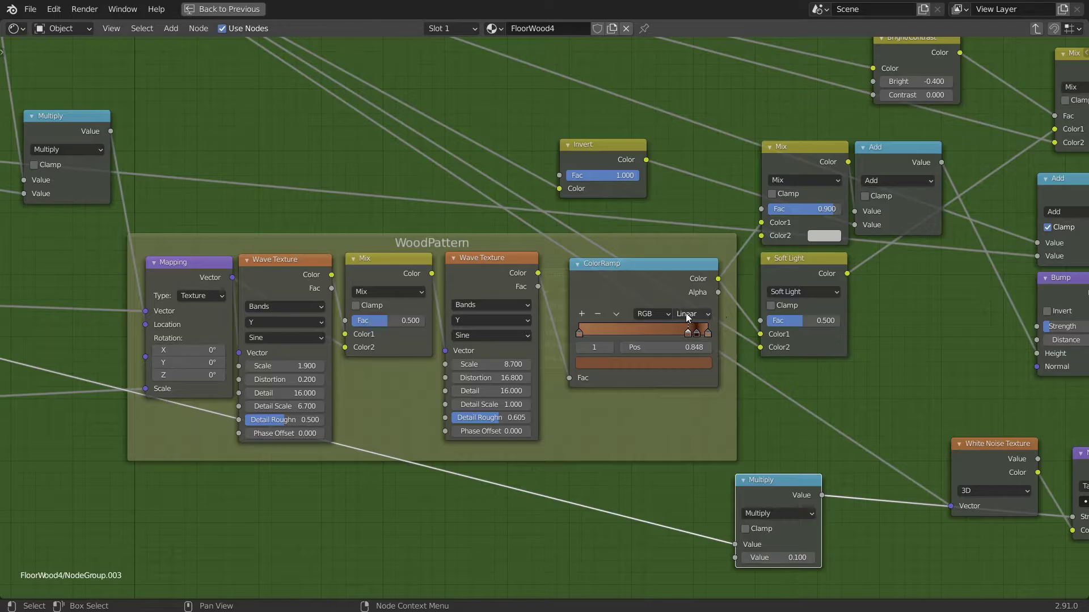
# Restore the full workspace layout and compare the WoodPattern ColorRamp's stops with the floor's wood grain up close.
pyautogui.hotkey('ctrl', 'space')
pyautogui.scroll(3, 669, 494)
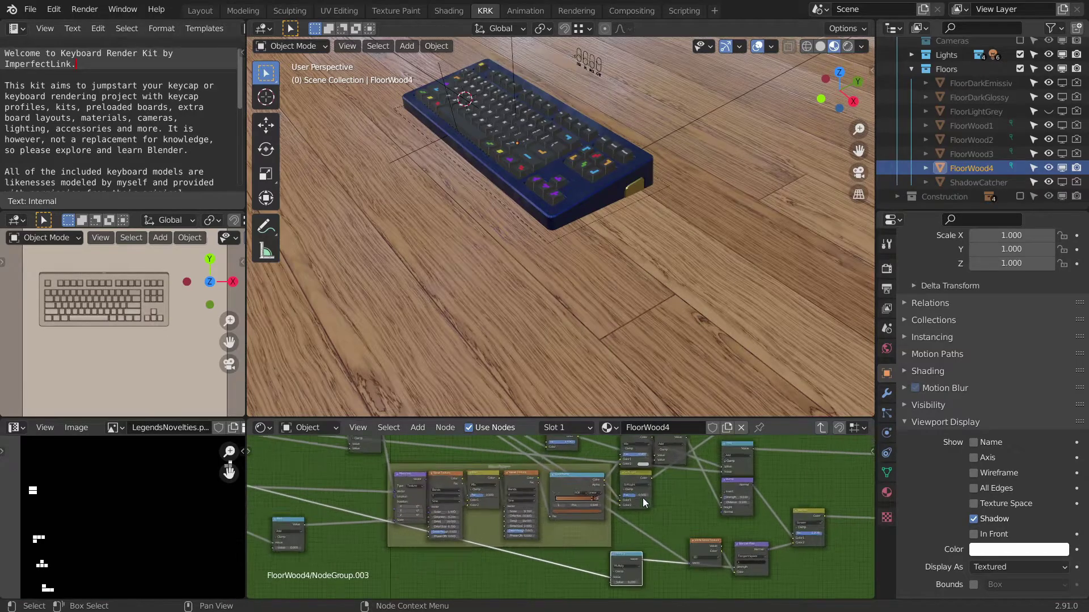
pyautogui.scroll(5, 630, 507)
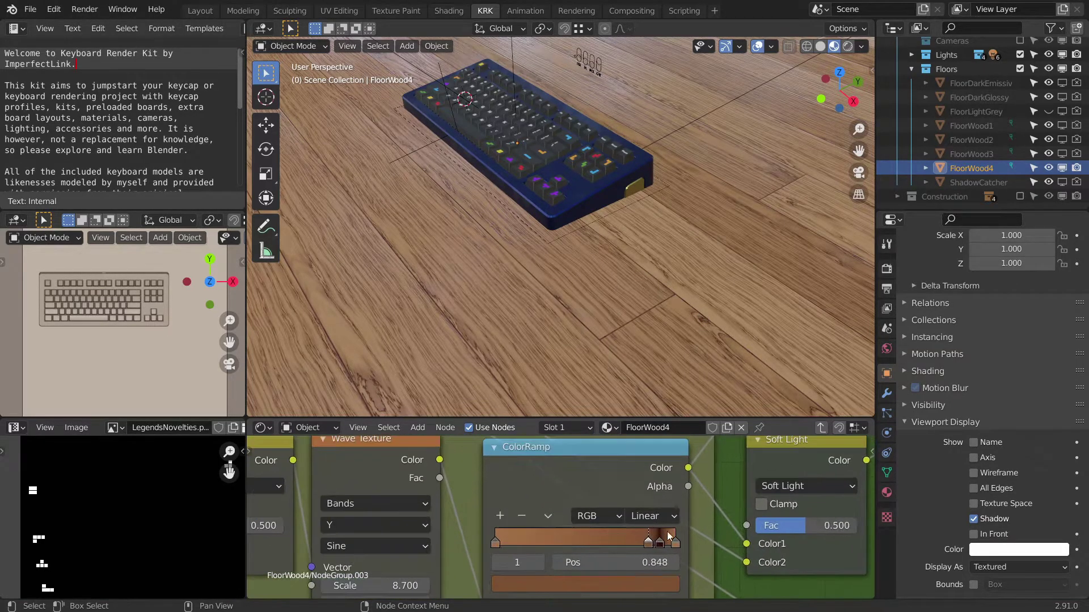
pyautogui.scroll(3, 665, 526)
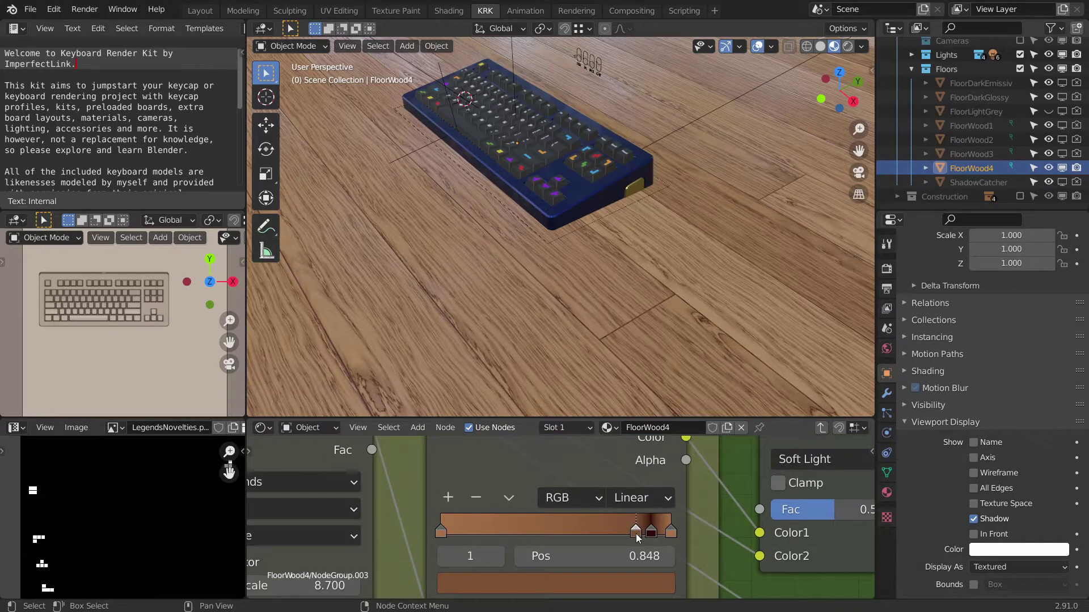
pyautogui.moveTo(613, 319); pyautogui.dragTo(632, 236, button='middle')
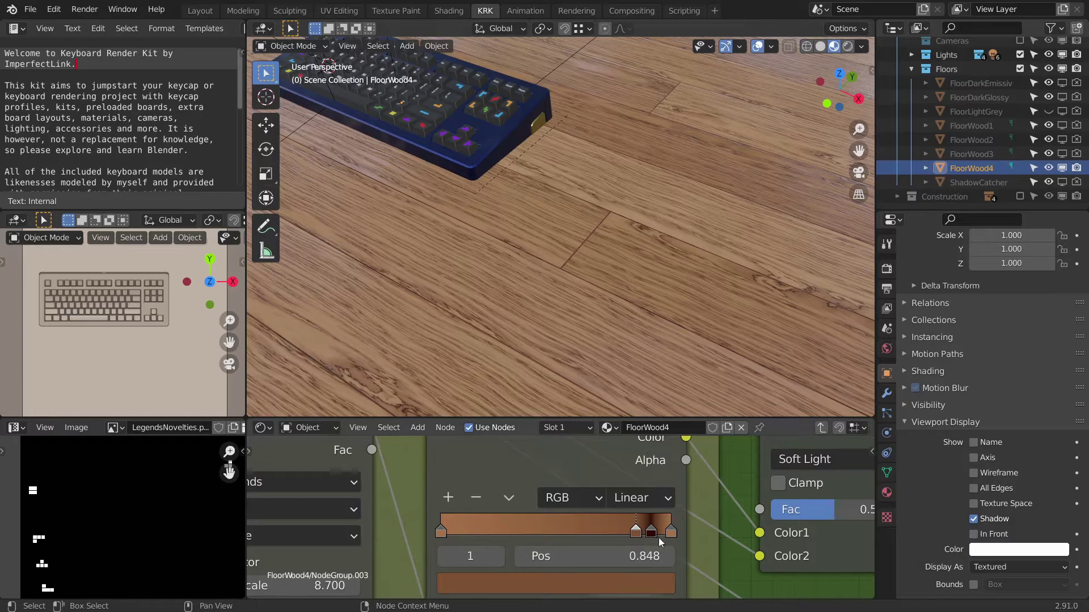
pyautogui.scroll(5, 674, 343)
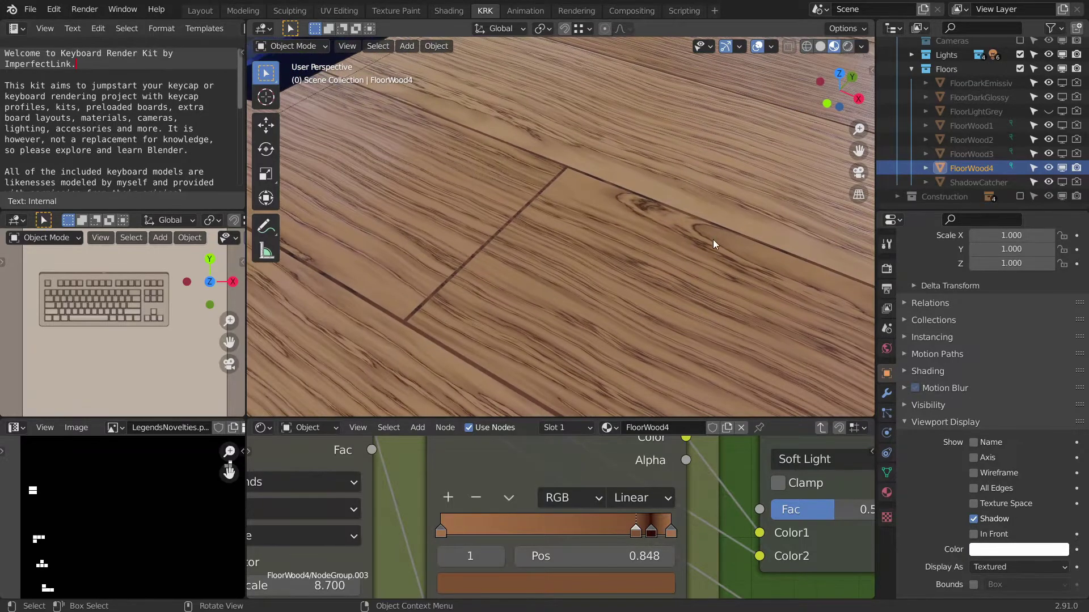
# Try recolouring the ColorRamp's dark red stop at position 0.913 to pale pink, and undo the change.
pyautogui.click(651, 532)
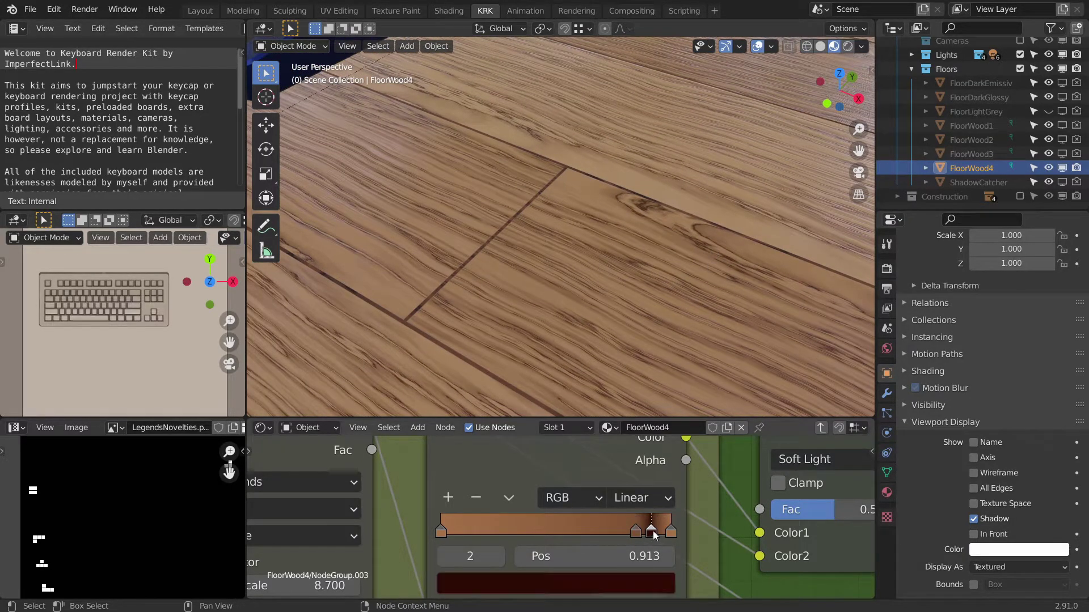
pyautogui.click(624, 584)
pyautogui.moveTo(631, 392); pyautogui.dragTo(623, 316)
pyautogui.moveTo(534, 351); pyautogui.dragTo(528, 372)
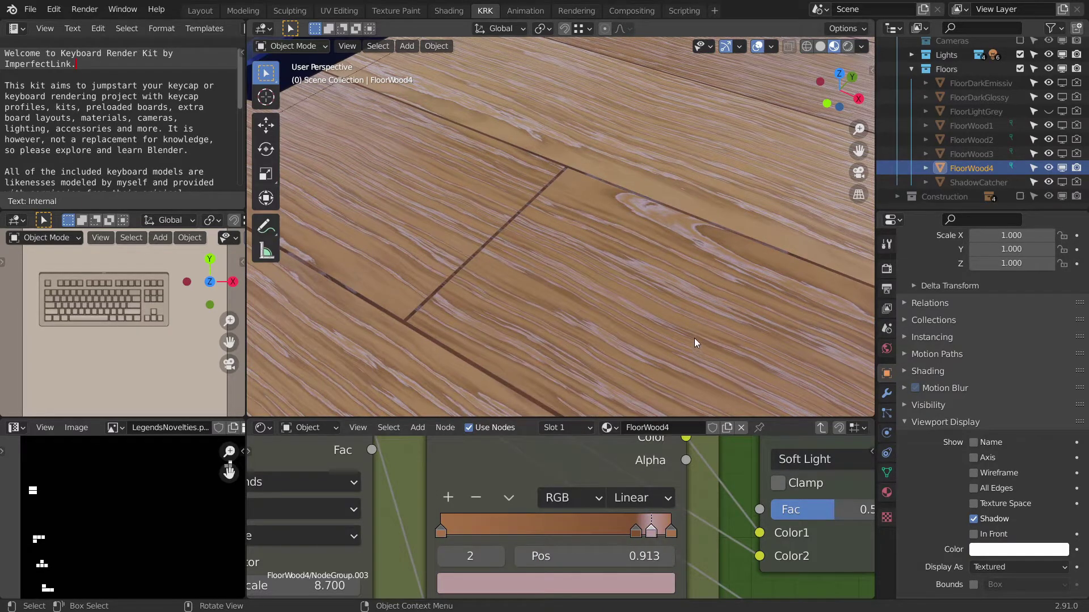
pyautogui.scroll(-2, 694, 342)
pyautogui.keyDown('shift'); pyautogui.moveTo(695, 341); pyautogui.dragTo(658, 266, button='middle'); pyautogui.keyUp('shift')
pyautogui.hotkey('ctrl', 'z')
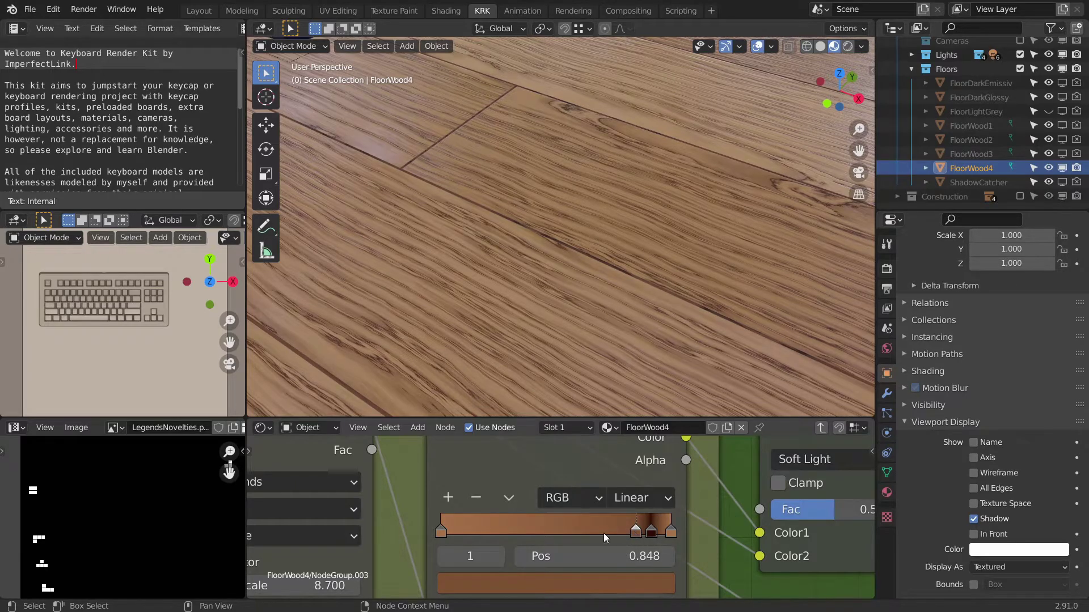
# Add a ColorRamp stop at position 0.424 and darken its brown to an HSV value of 0.359.
pyautogui.click(453, 499)
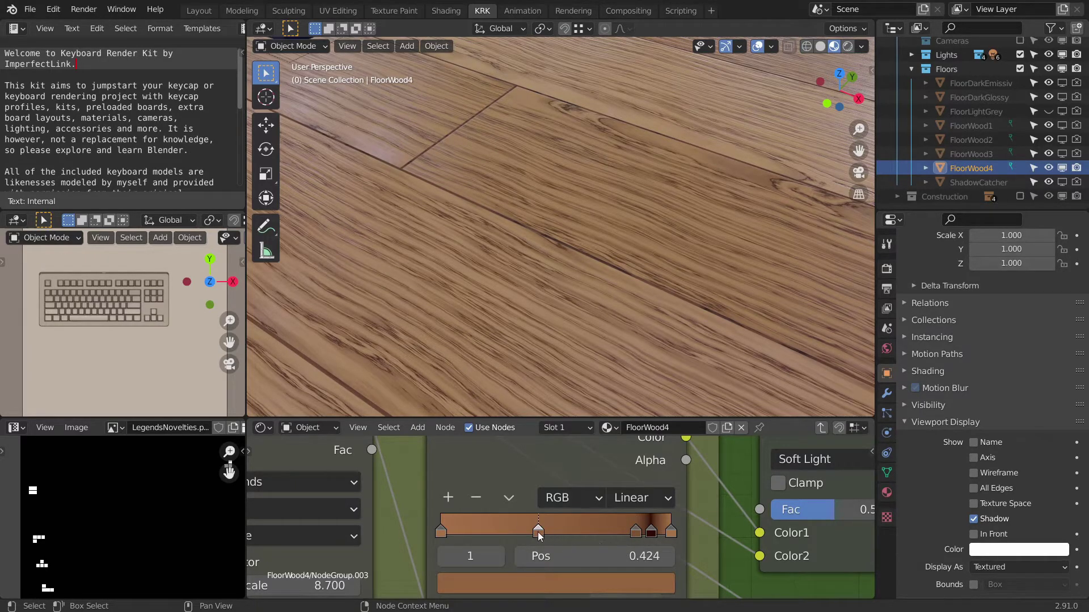
pyautogui.click(568, 584)
pyautogui.moveTo(620, 358); pyautogui.dragTo(622, 375)
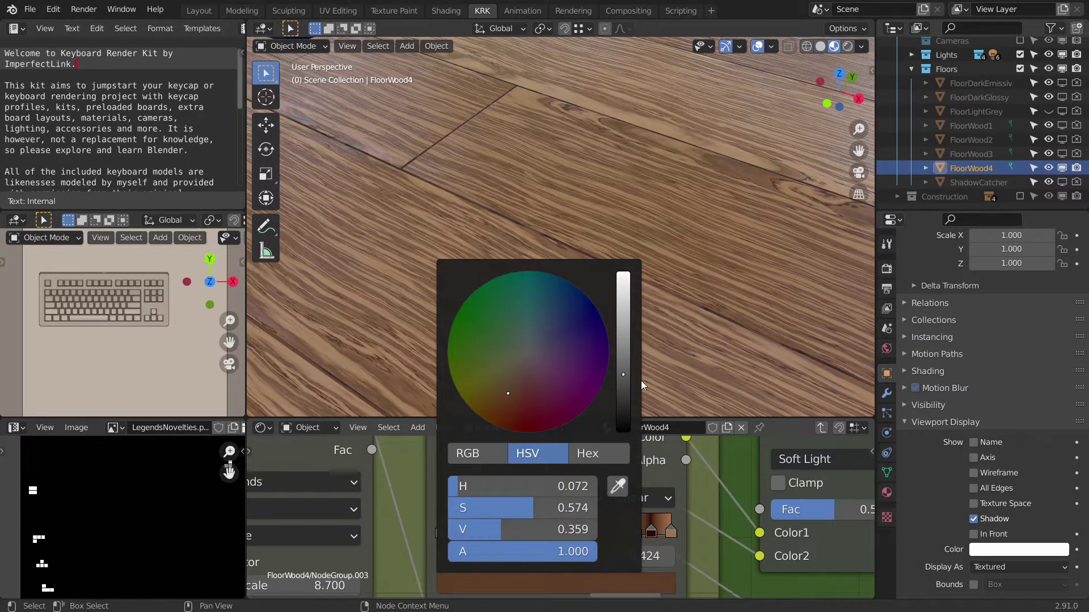
pyautogui.moveTo(672, 236); pyautogui.dragTo(633, 254, button='middle')
pyautogui.scroll(-6, 605, 207)
pyautogui.scroll(2, 639, 284)
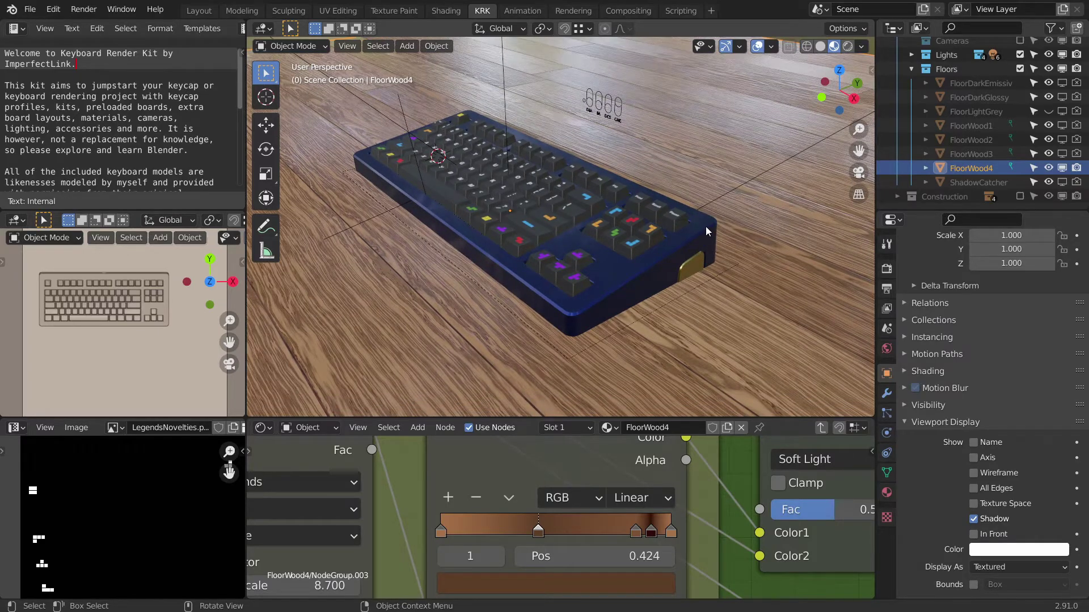
# Collapse the Floors and Scene collections, expand Accessories and enable the USBCCable collection.
pyautogui.click(911, 69)
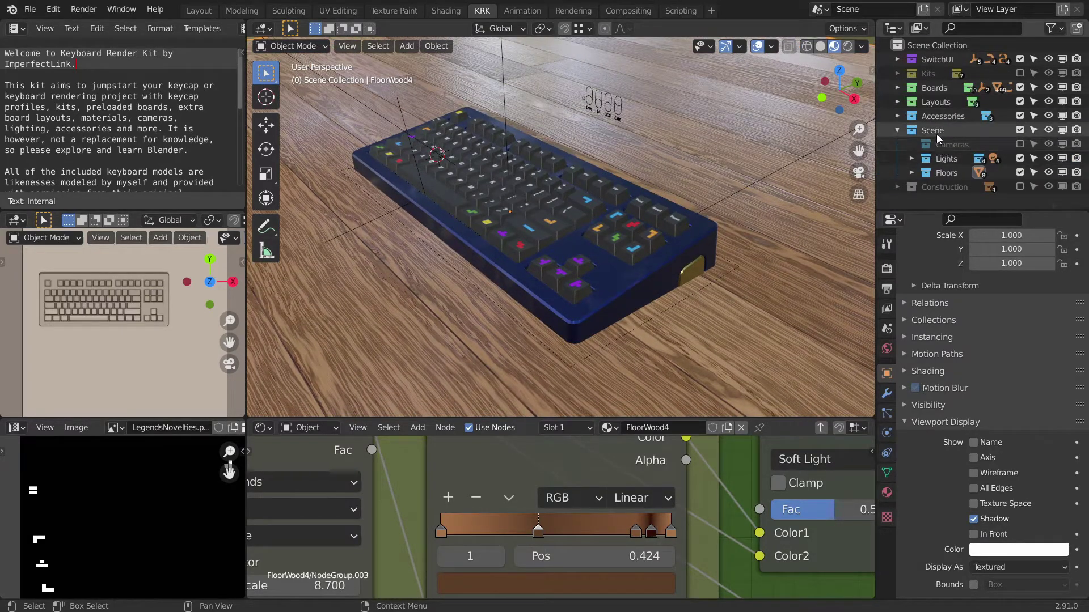
pyautogui.click(902, 131)
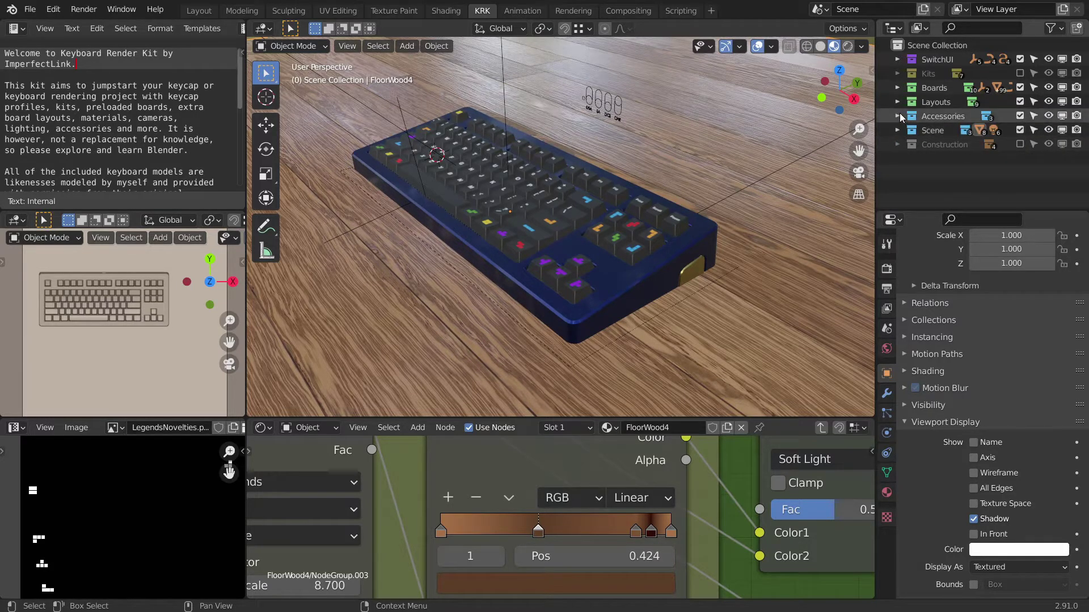
pyautogui.click(898, 115)
pyautogui.click(1019, 159)
# Select the cable's USBC_Move control behind the keyboard and raise it along the Z axis toward the board's USB port.
pyautogui.moveTo(767, 153); pyautogui.dragTo(584, 205, button='middle')
pyautogui.scroll(4, 529, 135)
pyautogui.scroll(3, 585, 173)
pyautogui.click(607, 138)
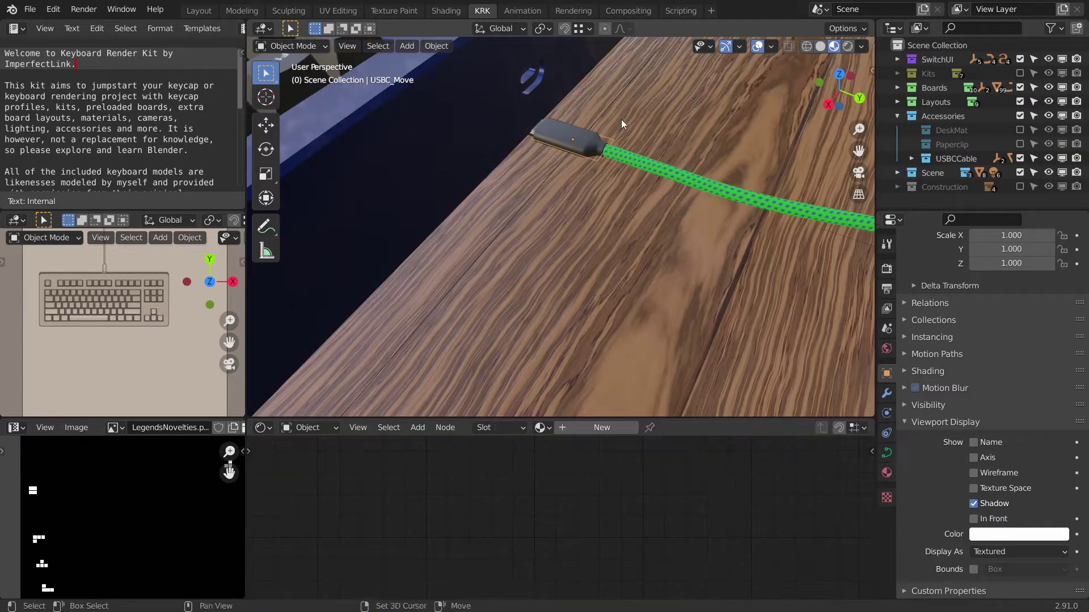
pyautogui.moveTo(621, 119); pyautogui.dragTo(635, 162, button='middle')
pyautogui.press('g')
pyautogui.press('z')
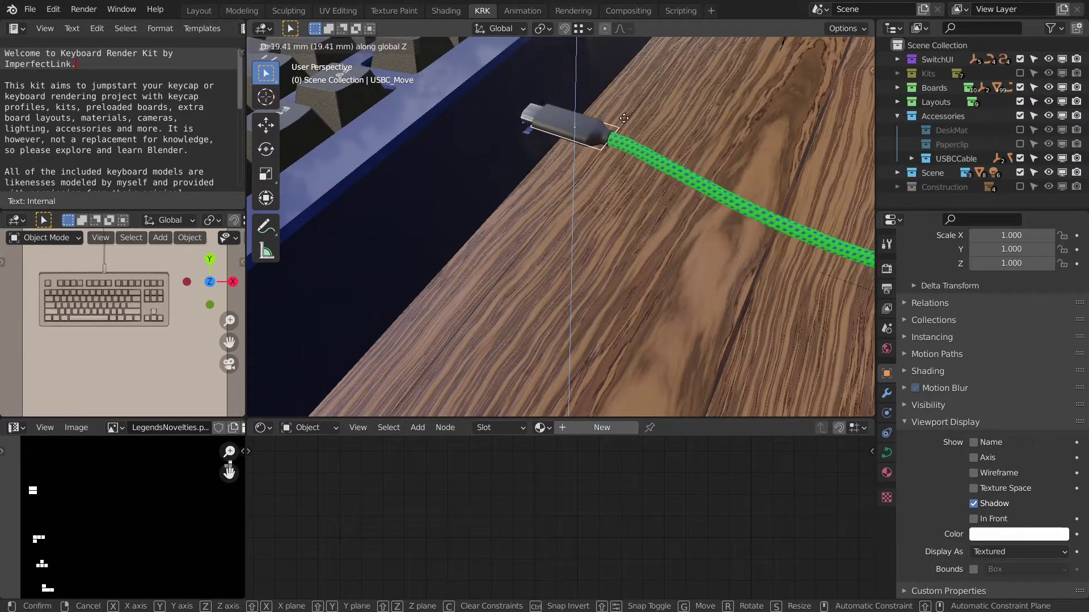
pyautogui.click(639, 153)
# Move the USBC_Move control about -4.84 mm along the Y axis to bring the plug into the board's rear.
pyautogui.moveTo(638, 153); pyautogui.dragTo(623, 132, button='middle')
pyautogui.press('g')
pyautogui.press('y')
pyautogui.click(634, 142)
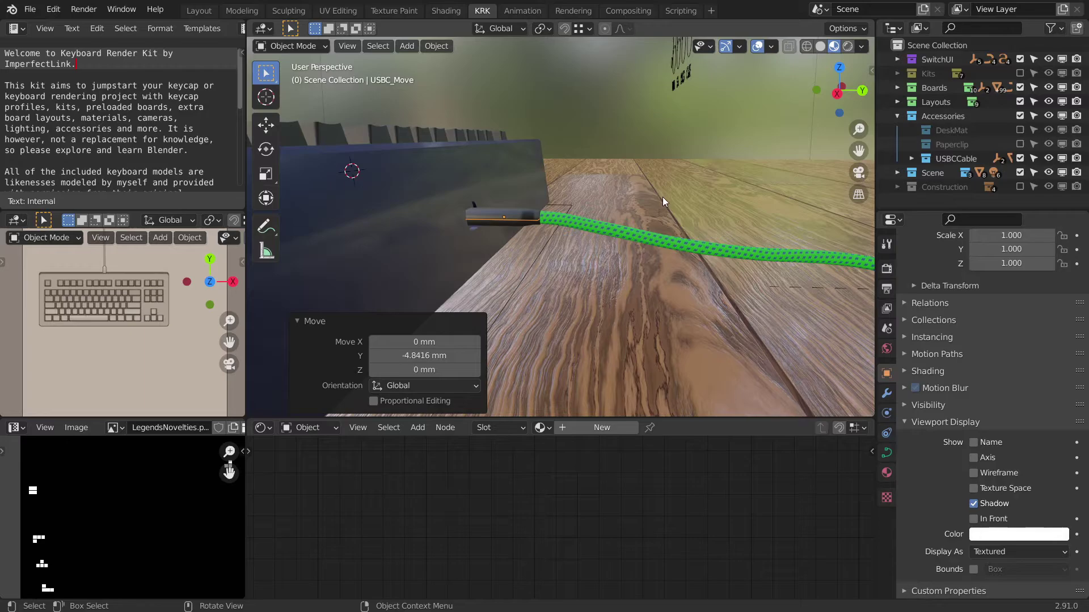
# Tilt the USBC_Move control 8.59° about the X axis and adjust its height so the plug meets the board's rear.
pyautogui.press('r')
pyautogui.press('x')
pyautogui.click(655, 175)
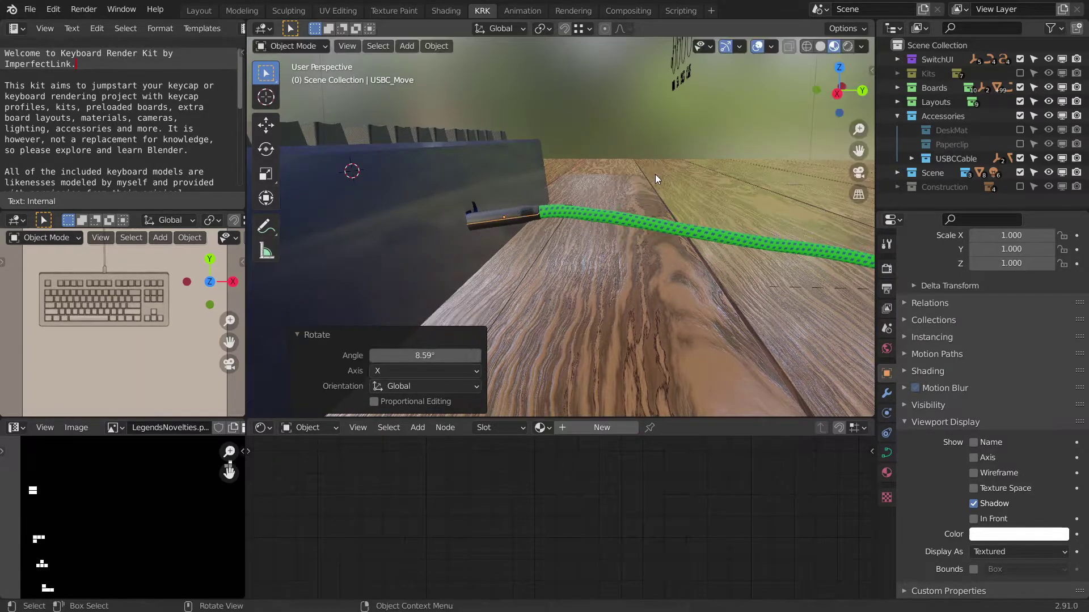
pyautogui.press('g')
pyautogui.press('z')
pyautogui.click(621, 205)
# Move the USBCCable_Coil control by about 16.3 mm in X, 6.8 mm in Y and -5.4 mm in Z.
pyautogui.moveTo(621, 205); pyautogui.dragTo(703, 174, button='middle')
pyautogui.click(703, 175)
pyautogui.press('g')
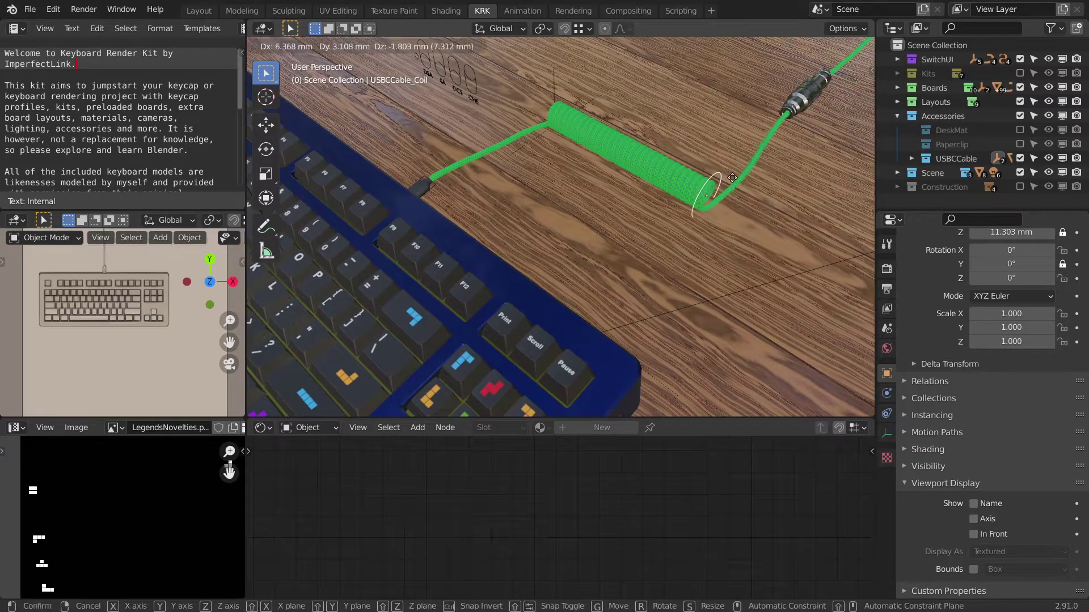
pyautogui.click(709, 176)
pyautogui.scroll(5, 736, 182)
pyautogui.scroll(-5, 624, 208)
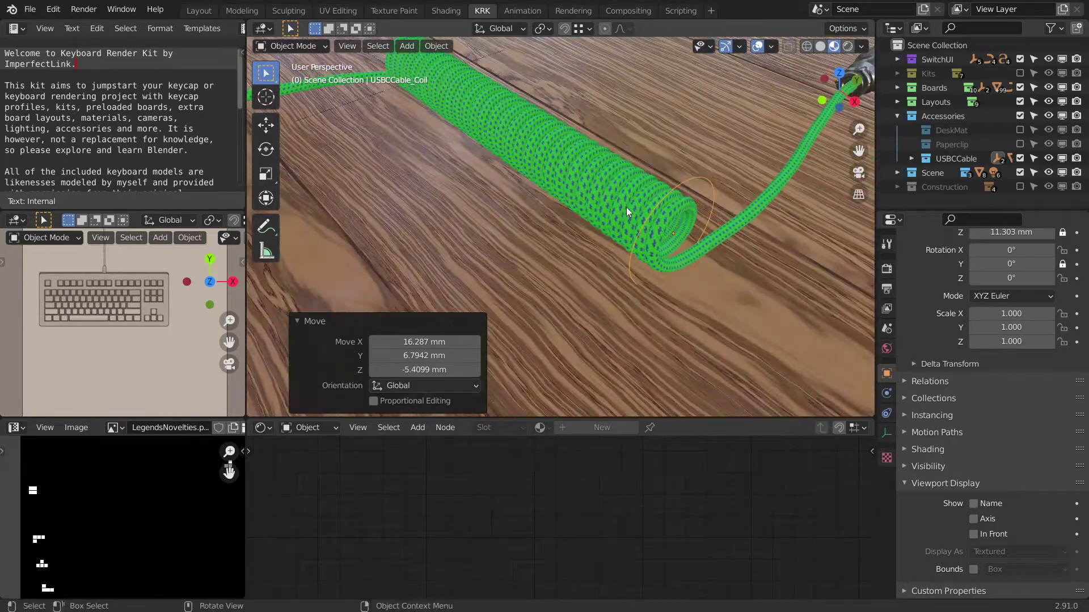
# Select the coiled cable and change Color1 of its CableMat node group to a dark olive yellow.
pyautogui.click(621, 178)
pyautogui.scroll(3, 681, 220)
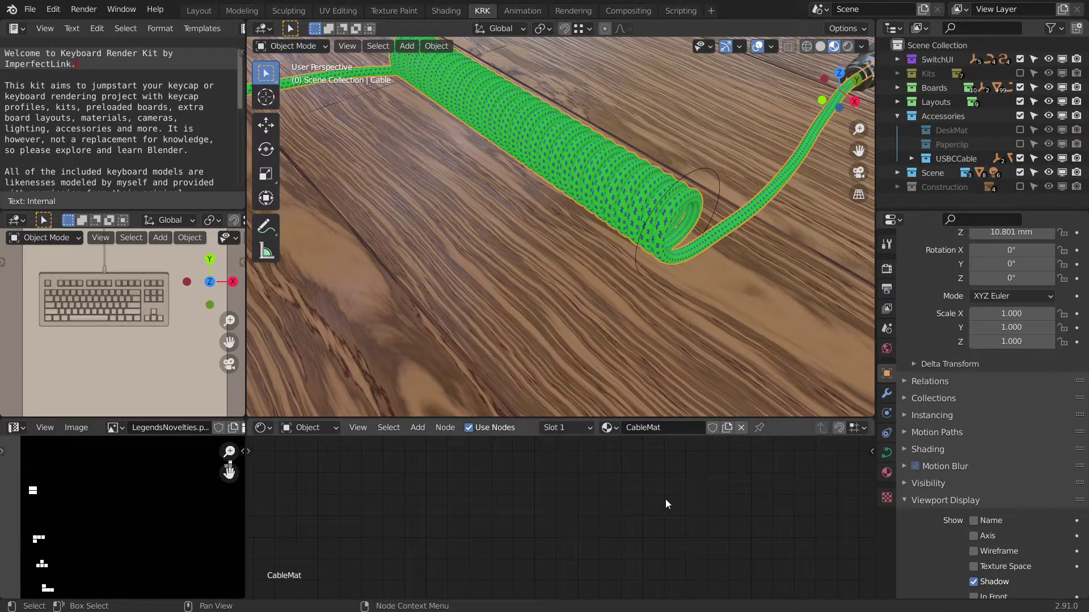
pyautogui.press('Home')
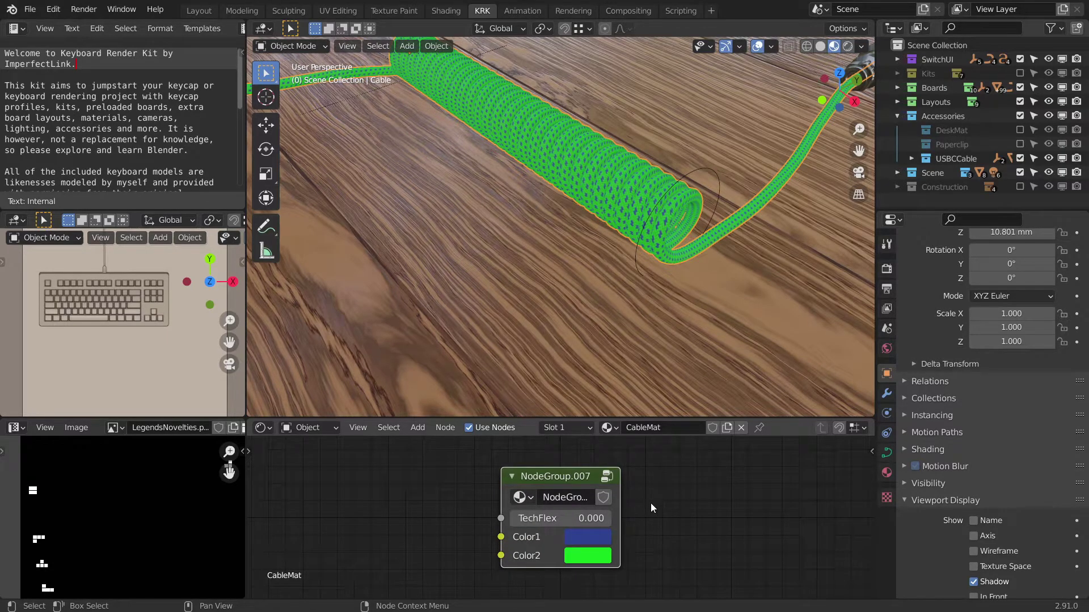
pyautogui.scroll(2, 647, 508)
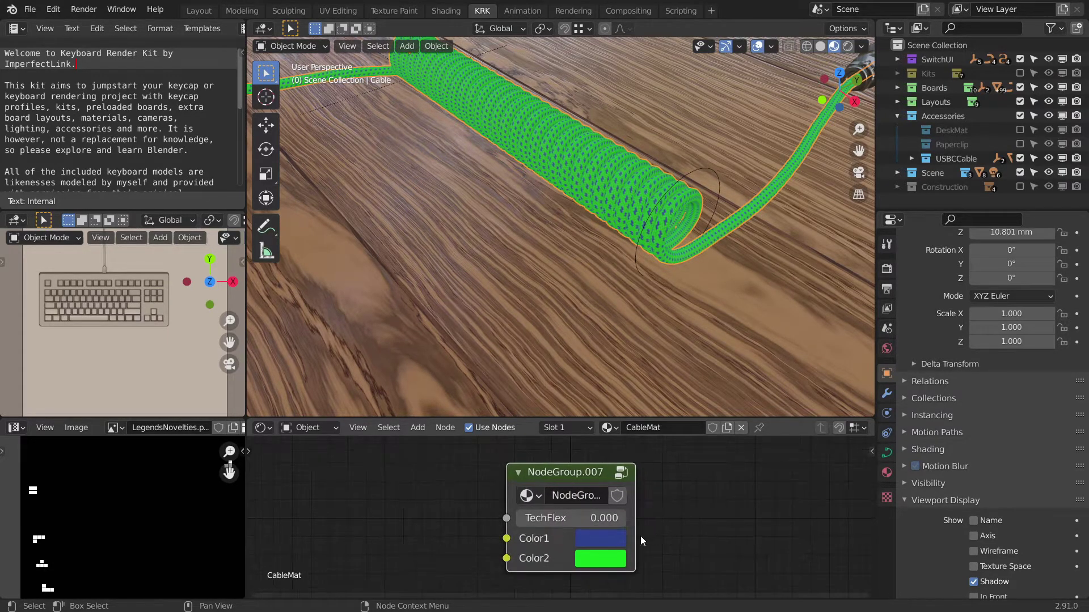
pyautogui.click(617, 537)
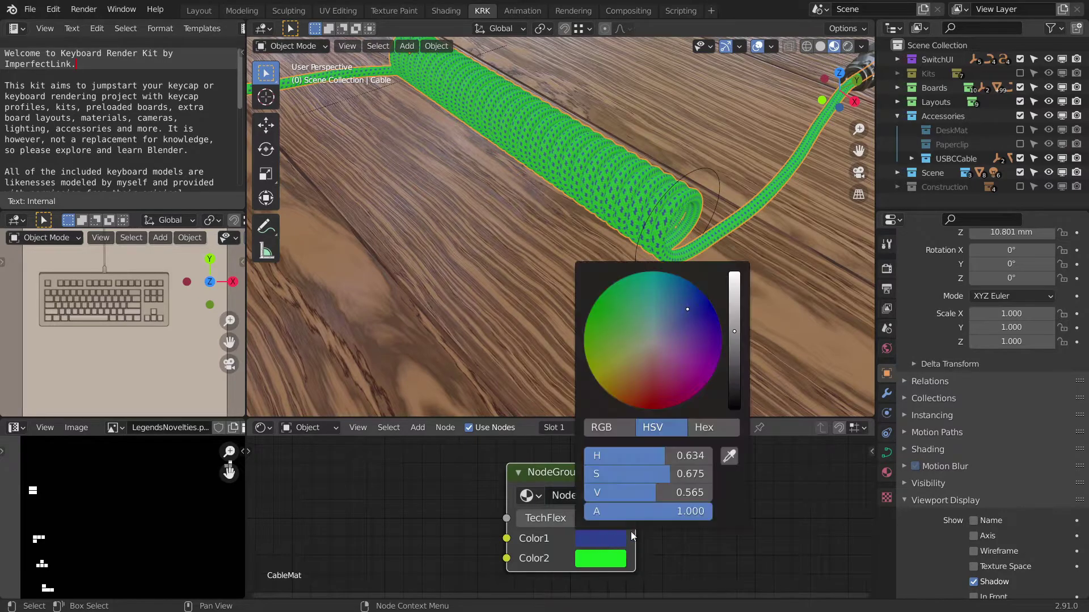
pyautogui.moveTo(731, 357); pyautogui.dragTo(734, 366)
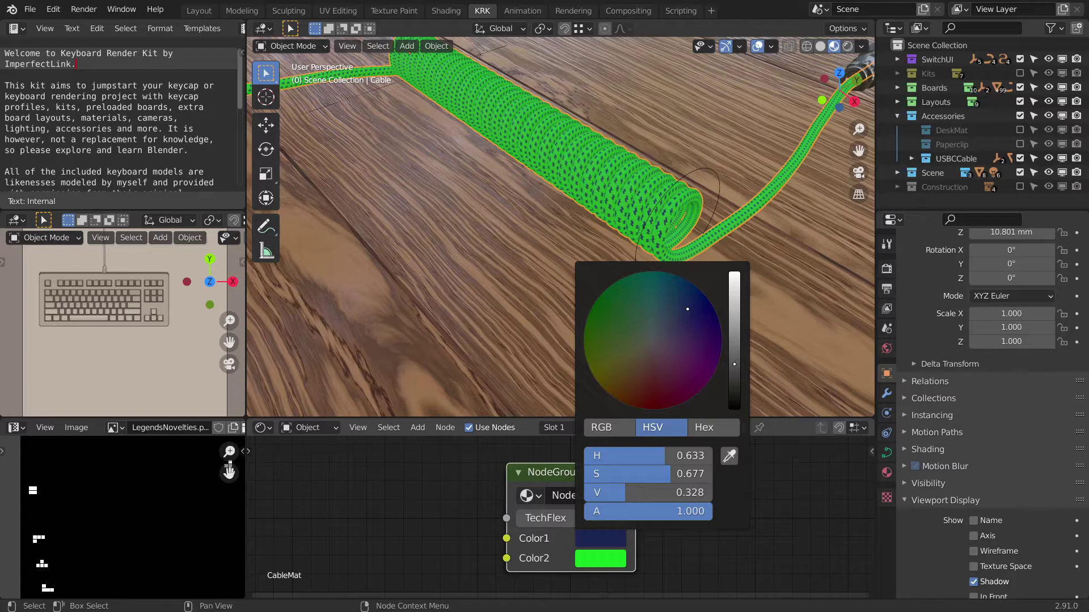
pyautogui.moveTo(655, 375)
pyautogui.mouseDown()
pyautogui.moveTo(621, 360)
pyautogui.moveTo(607, 368)
pyautogui.mouseUp()
pyautogui.moveTo(731, 355); pyautogui.dragTo(734, 372)
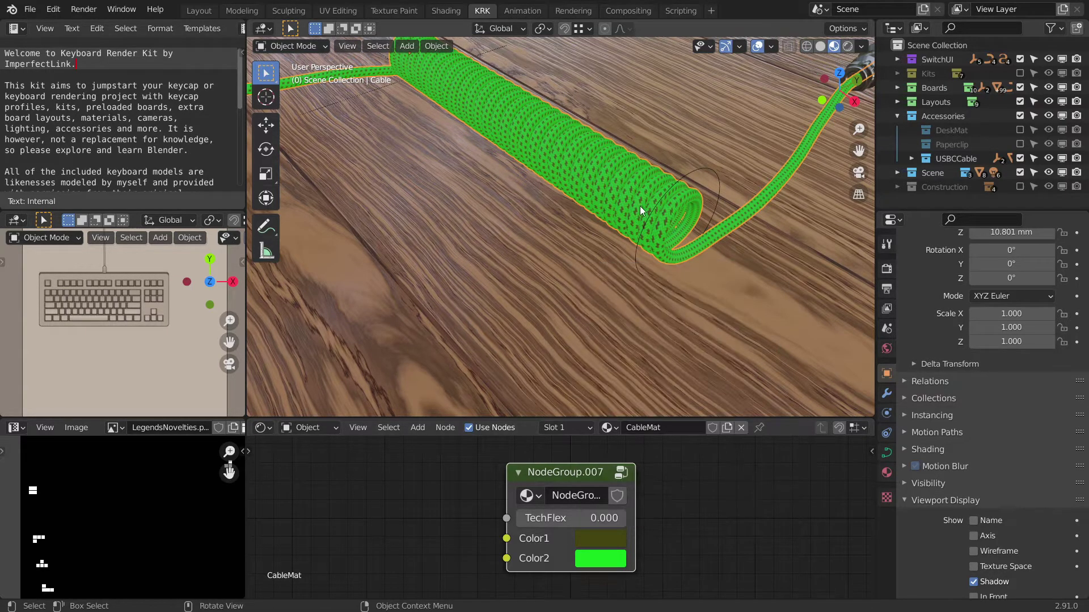
pyautogui.scroll(4, 637, 206)
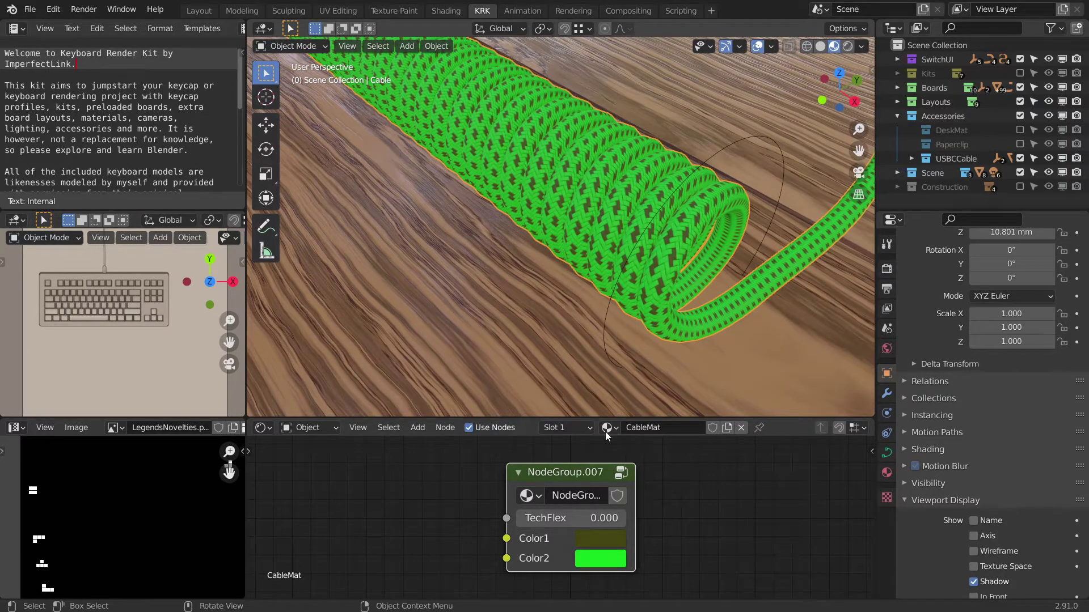
# Change Color2 of the CableMat node group to blue with HSV 0.632, 0.766, 0.838.
pyautogui.click(603, 560)
pyautogui.moveTo(666, 339); pyautogui.dragTo(692, 325)
pyautogui.scroll(-5, 618, 264)
pyautogui.keyDown('shift'); pyautogui.moveTo(603, 265); pyautogui.dragTo(630, 240, button='middle'); pyautogui.keyUp('shift')
pyautogui.scroll(-4, 650, 242)
pyautogui.scroll(2, 645, 226)
pyautogui.scroll(-2, 630, 241)
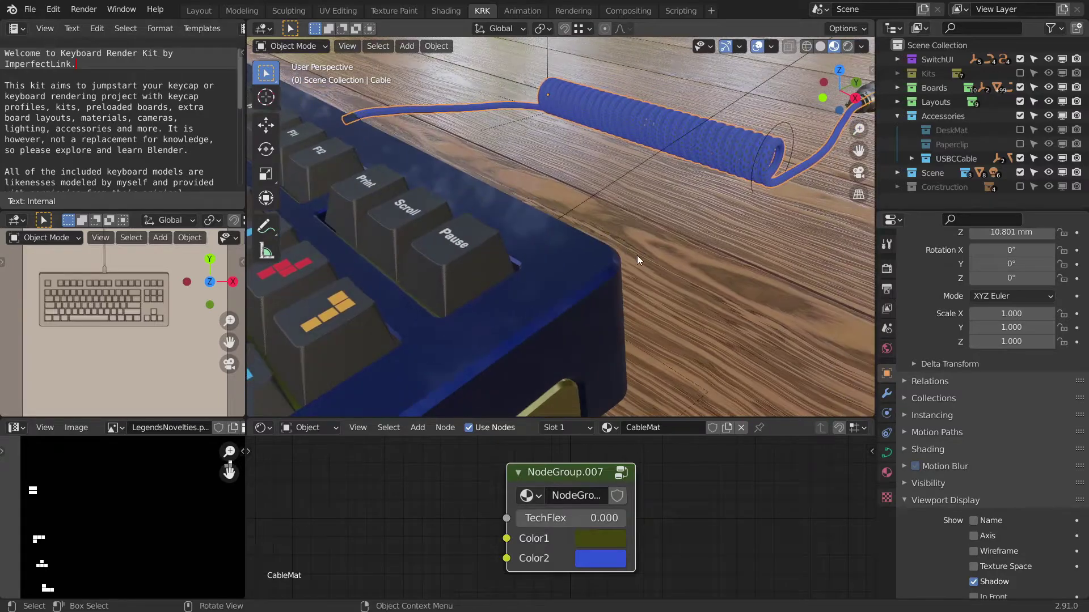
# Darken the cable's Color2 blue to an HSV value of 0.304.
pyautogui.click(601, 559)
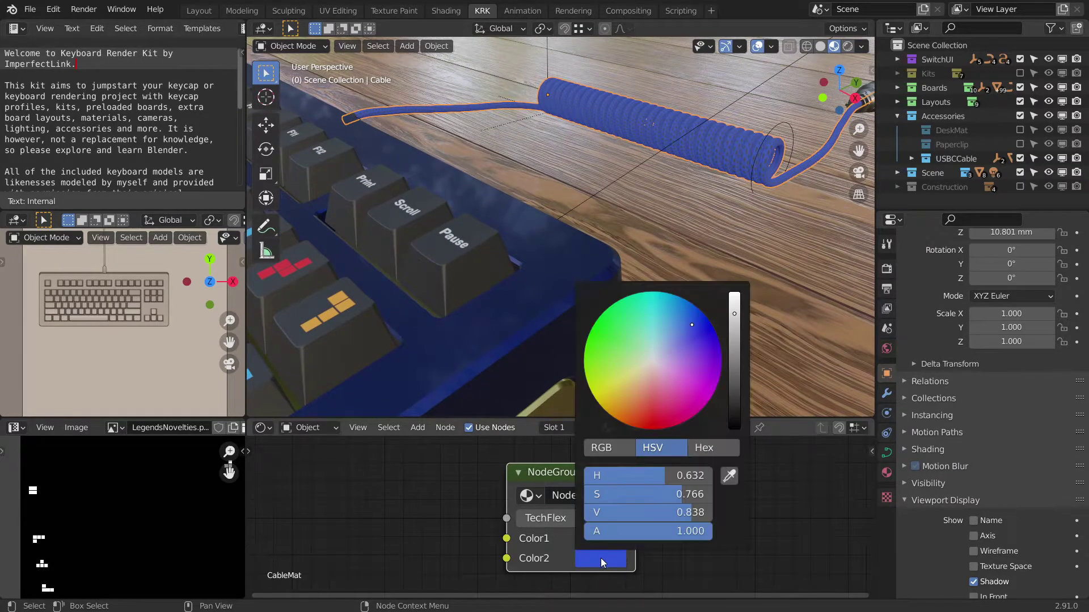
pyautogui.click(734, 352)
pyautogui.moveTo(734, 352); pyautogui.dragTo(733, 388)
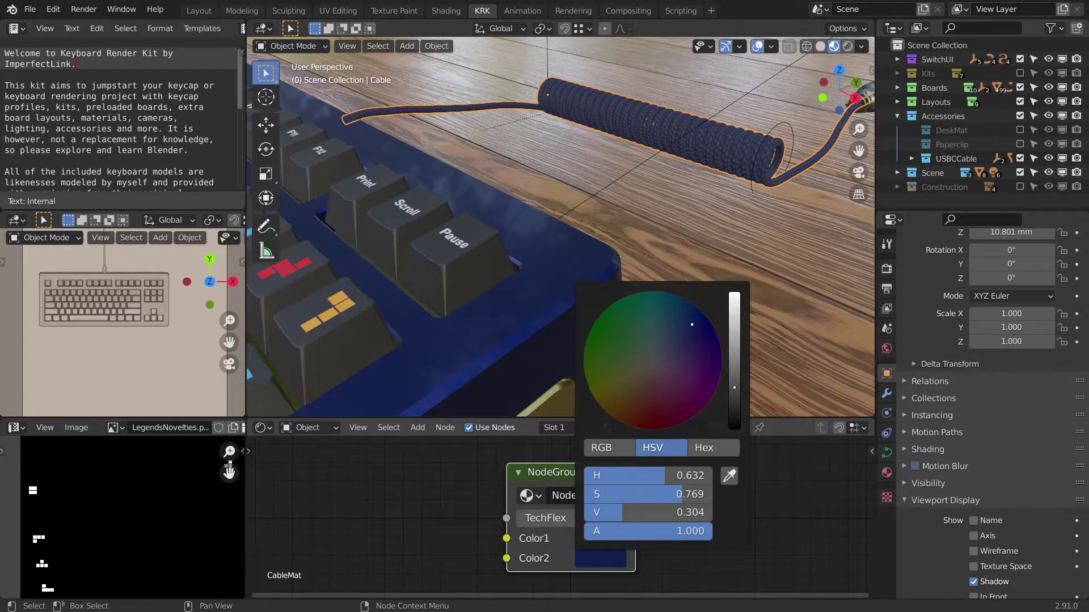
pyautogui.moveTo(730, 244); pyautogui.dragTo(663, 267, button='middle')
pyautogui.scroll(2, 703, 214)
pyautogui.scroll(2, 648, 240)
pyautogui.scroll(-1, 650, 274)
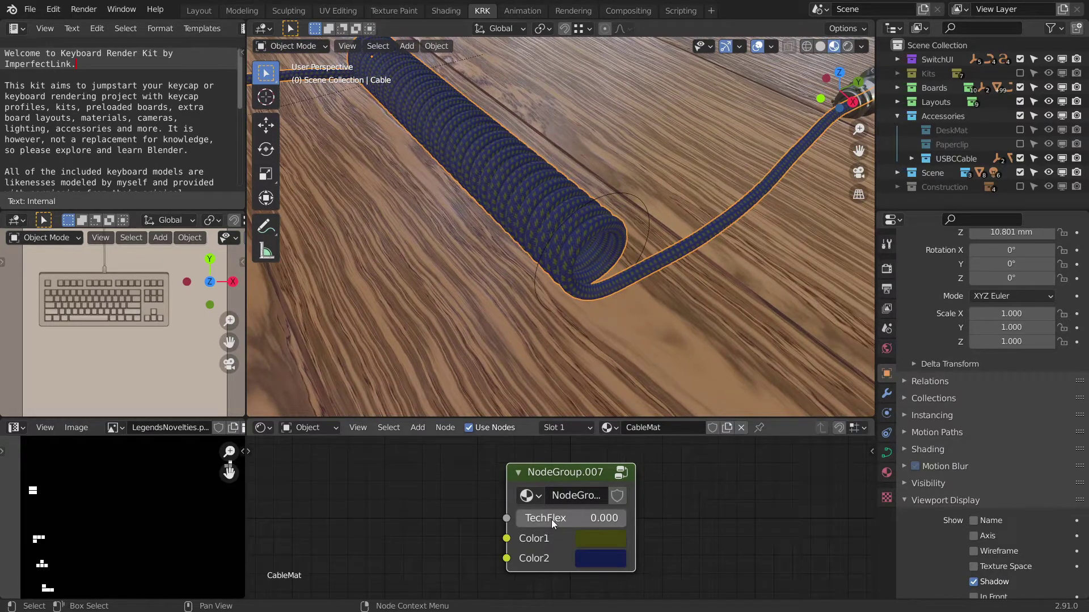
# Set the cable material's TechFlex to 1.000 and inspect the sleeve pattern on the coil.
pyautogui.moveTo(560, 516); pyautogui.dragTo(671, 517)
pyautogui.scroll(6, 590, 252)
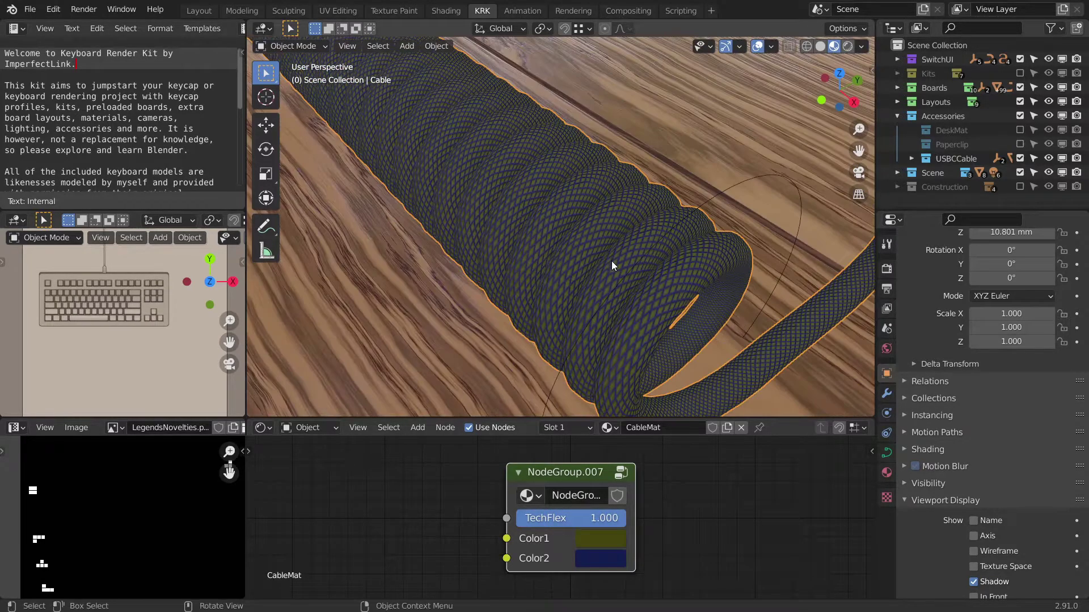
pyautogui.scroll(-5, 614, 260)
pyautogui.moveTo(624, 263)
pyautogui.mouseDown(button='middle')
pyautogui.moveTo(656, 271)
pyautogui.moveTo(644, 251)
pyautogui.moveTo(614, 253)
pyautogui.mouseUp(button='middle')
pyautogui.scroll(4, 635, 268)
pyautogui.scroll(-5, 646, 258)
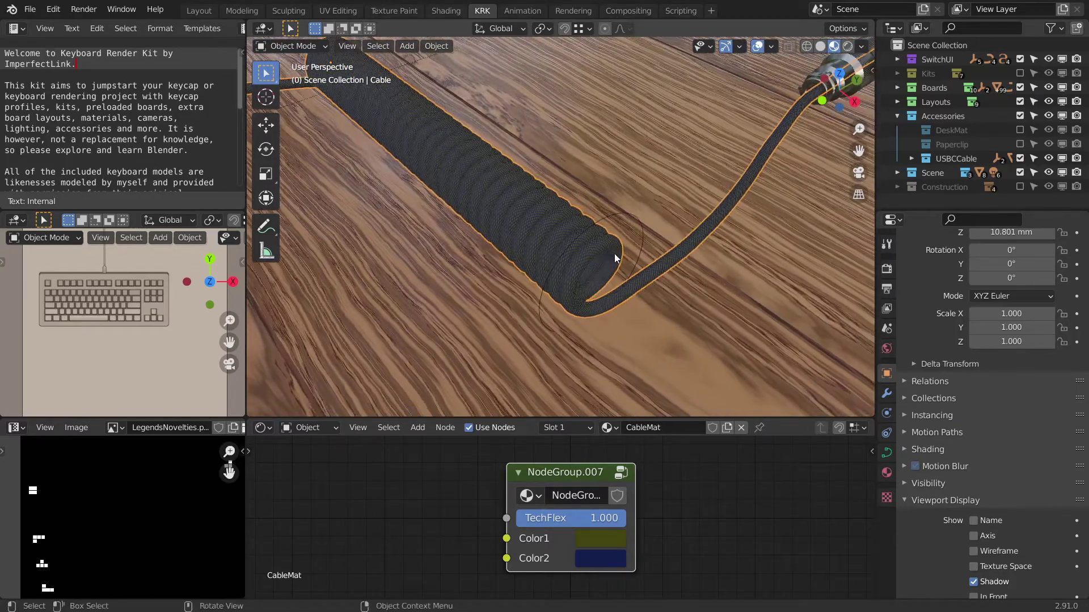
# Open the cable's NodeGroup.007 in a maximized node editor, look over its layout and nudge the sleeve-Occ.png texture node aside.
pyautogui.press('Tab')
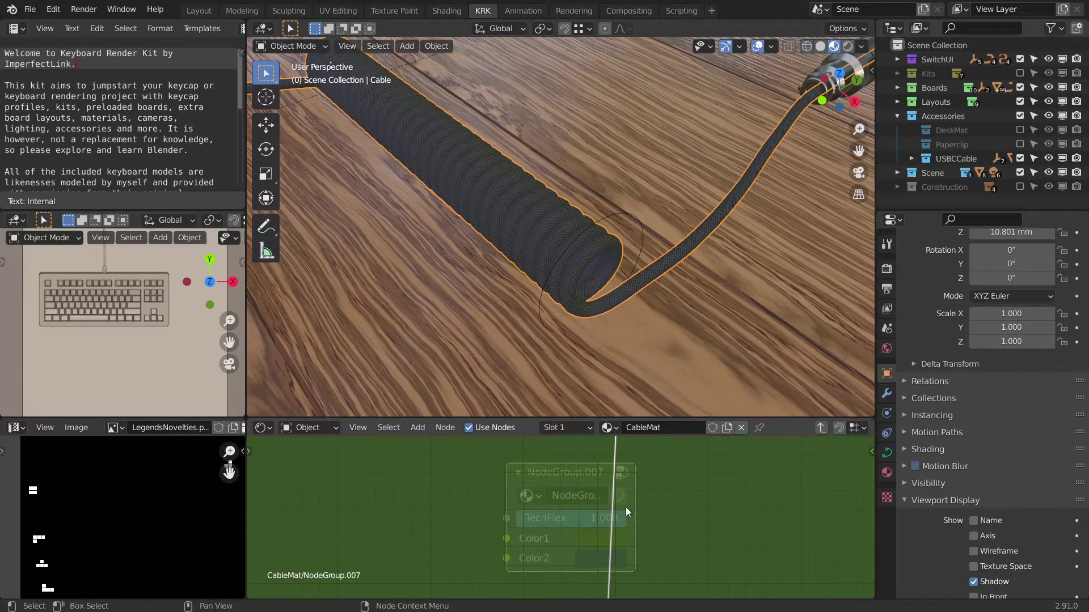
pyautogui.hotkey('ctrl', 'space')
pyautogui.scroll(-6, 651, 344)
pyautogui.scroll(-5, 685, 369)
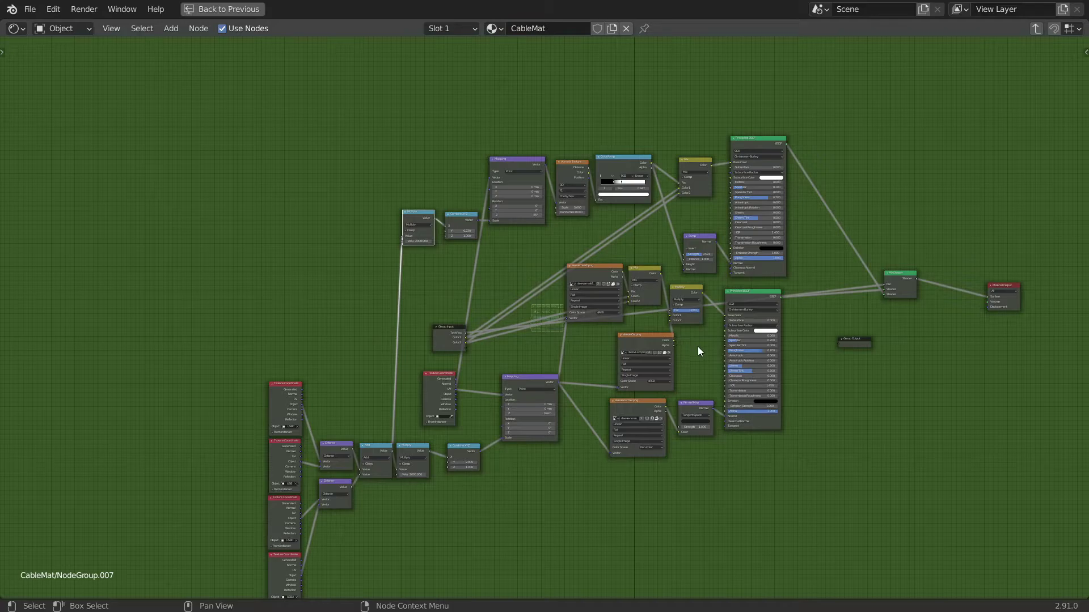
pyautogui.moveTo(557, 356); pyautogui.dragTo(601, 341, button='middle')
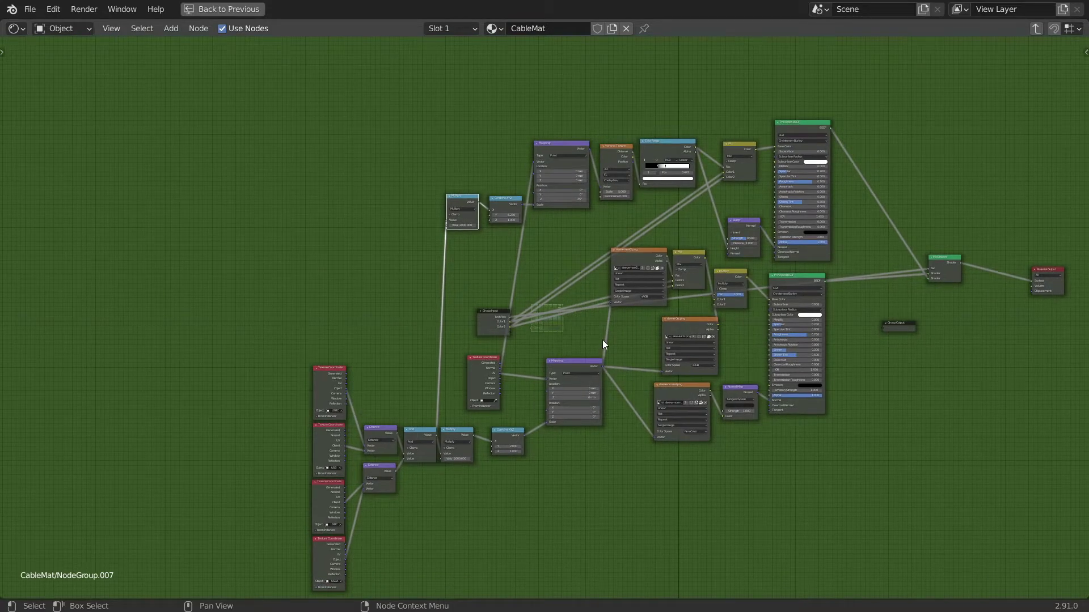
pyautogui.scroll(3, 602, 339)
pyautogui.moveTo(661, 311); pyautogui.dragTo(632, 316, button='middle')
pyautogui.scroll(4, 692, 327)
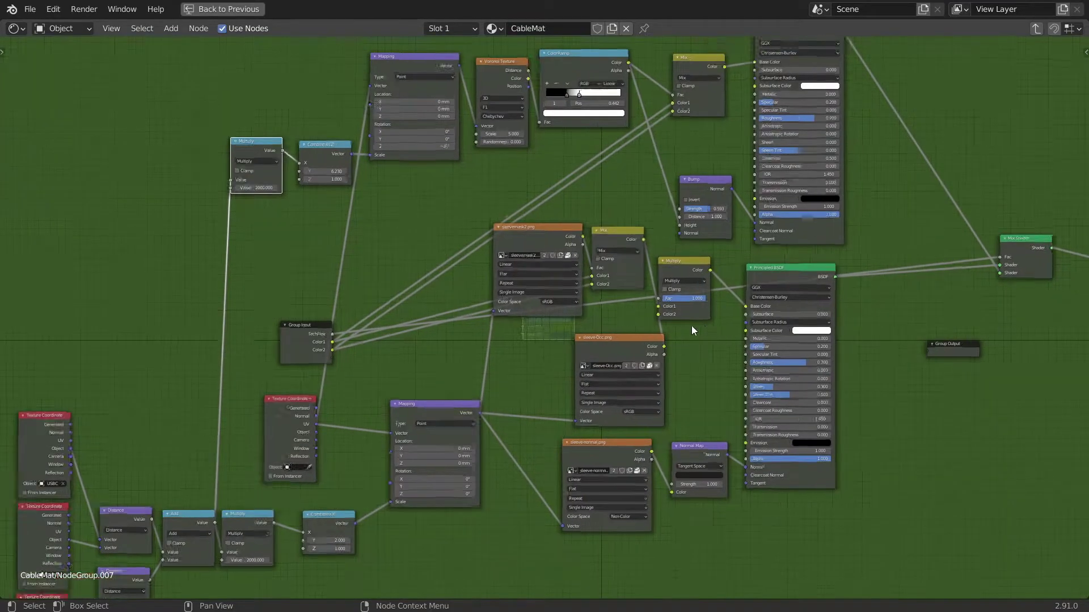
pyautogui.moveTo(699, 346); pyautogui.dragTo(697, 317, button='middle')
pyautogui.moveTo(650, 319)
pyautogui.mouseDown()
pyautogui.moveTo(635, 332)
pyautogui.moveTo(630, 319)
pyautogui.mouseUp()
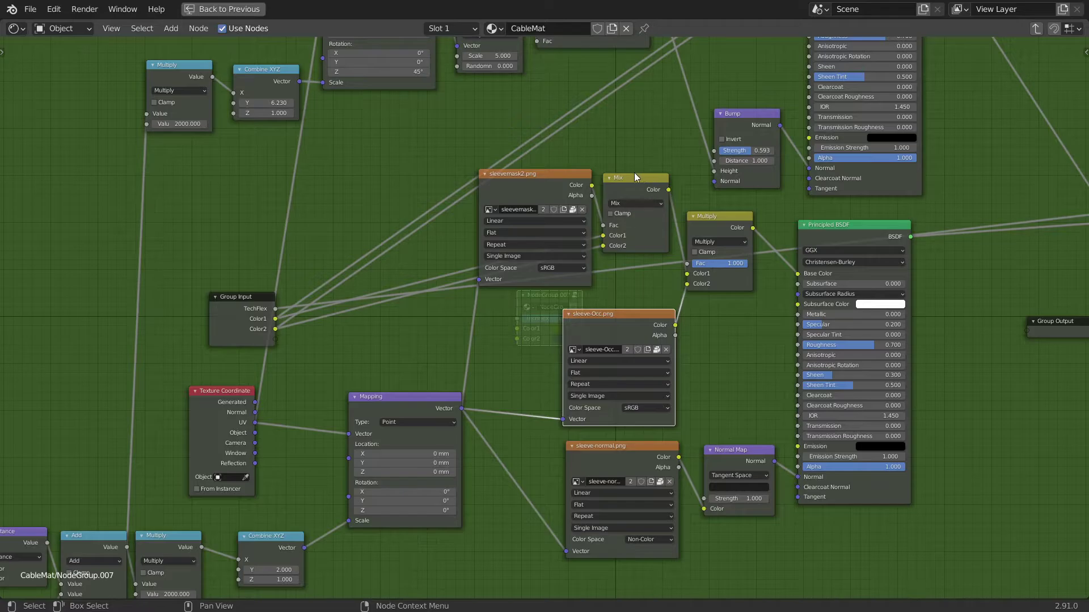
# Examine the group's Voronoi branch, sleeve textures and distance-based mapping nodes, and return to the normal workspace outside the group.
pyautogui.moveTo(638, 111); pyautogui.dragTo(661, 202, button='middle')
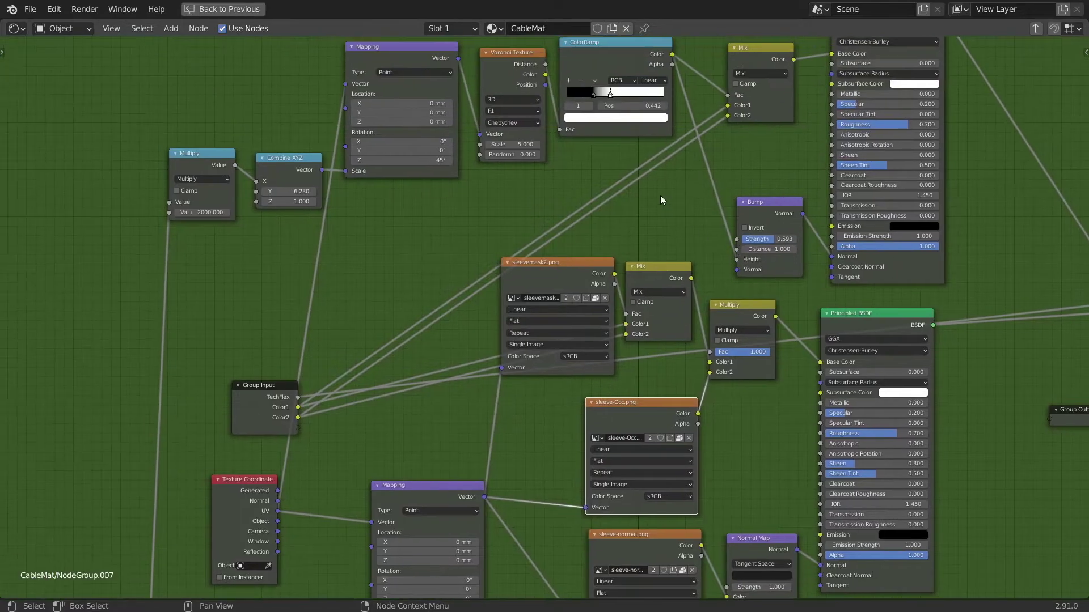
pyautogui.moveTo(734, 145); pyautogui.dragTo(729, 229, button='middle')
pyautogui.keyDown('ctrl'); pyautogui.scroll(1, 601, 181); pyautogui.keyUp('ctrl')
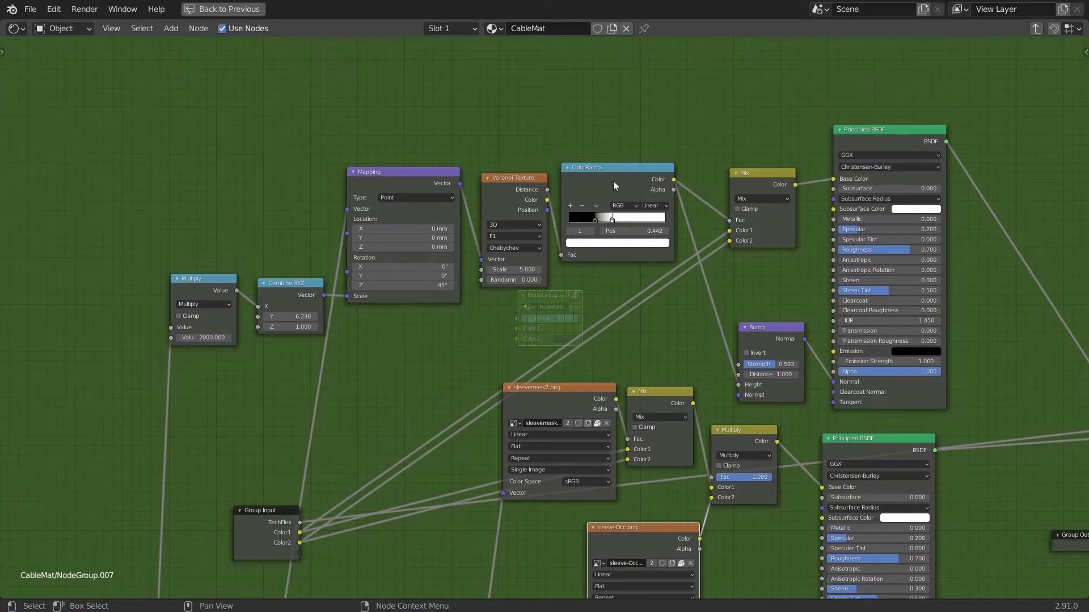
pyautogui.keyDown('ctrl'); pyautogui.scroll(-9, 655, 148); pyautogui.keyUp('ctrl')
pyautogui.moveTo(699, 151); pyautogui.dragTo(697, 134, button='middle')
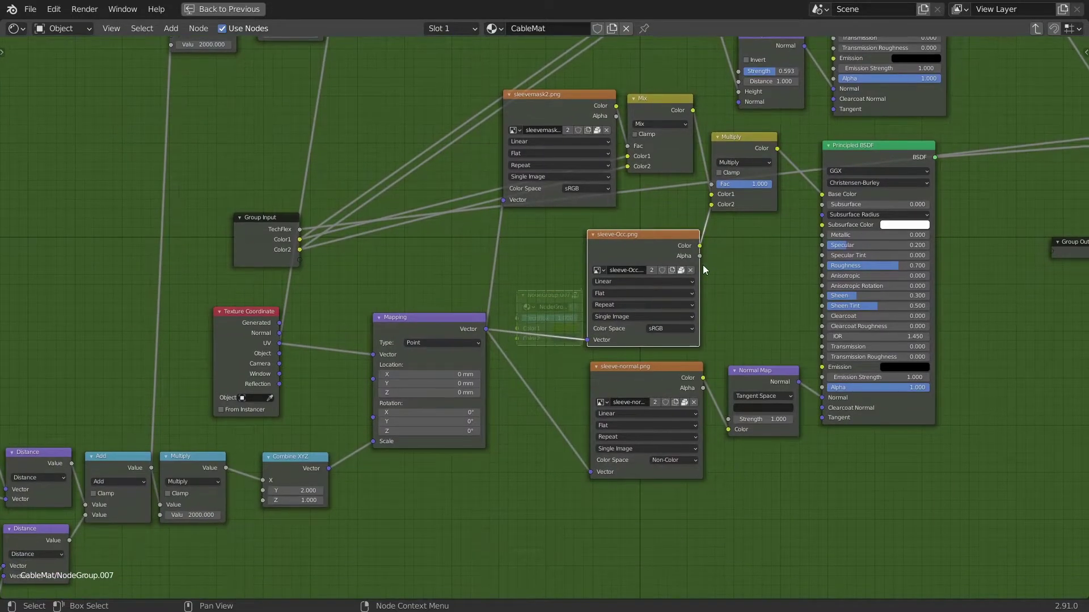
pyautogui.scroll(-1, 703, 265)
pyautogui.moveTo(566, 310); pyautogui.dragTo(699, 258, button='middle')
pyautogui.moveTo(810, 274); pyautogui.dragTo(764, 268, button='middle')
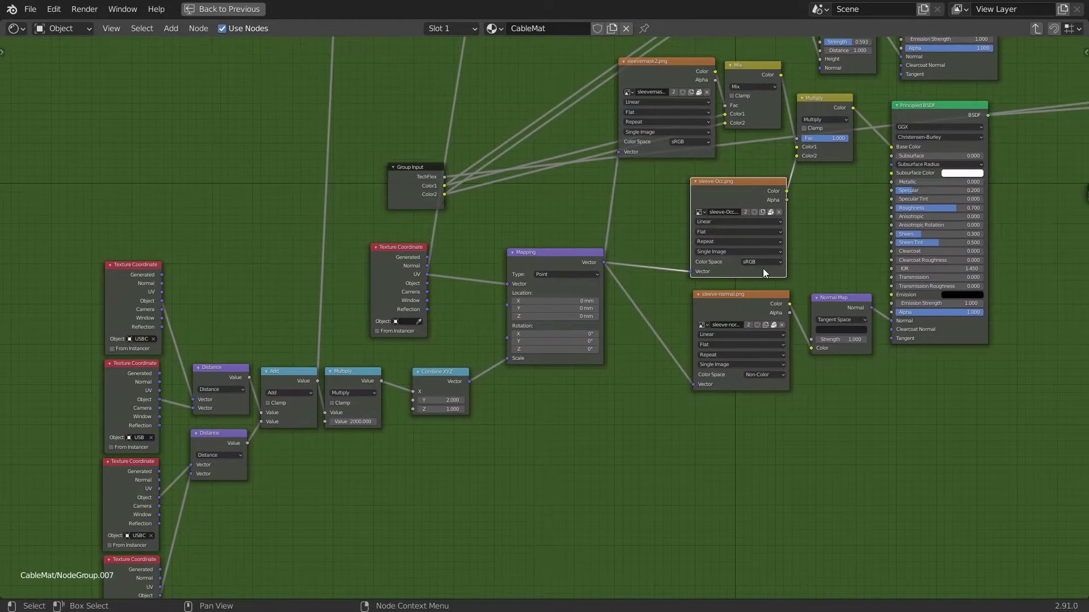
pyautogui.hotkey('ctrl', 'space')
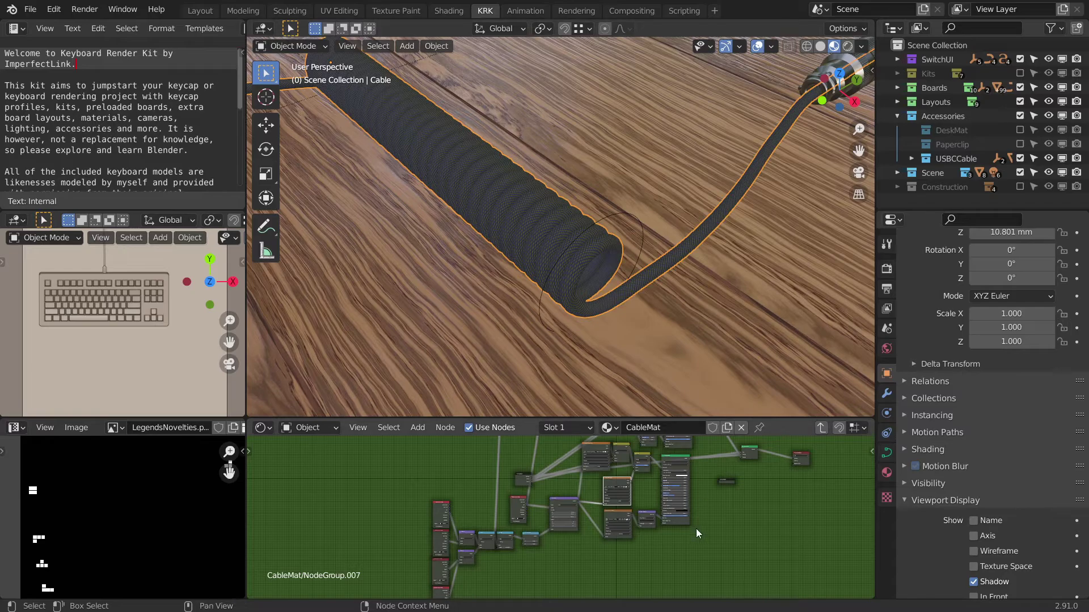
pyautogui.press('Tab')
# Brighten the cable's Color2 to a stronger blue and check it beside the keyboard.
pyautogui.scroll(3, 602, 266)
pyautogui.moveTo(628, 277); pyautogui.dragTo(651, 320, button='middle')
pyautogui.scroll(6, 617, 525)
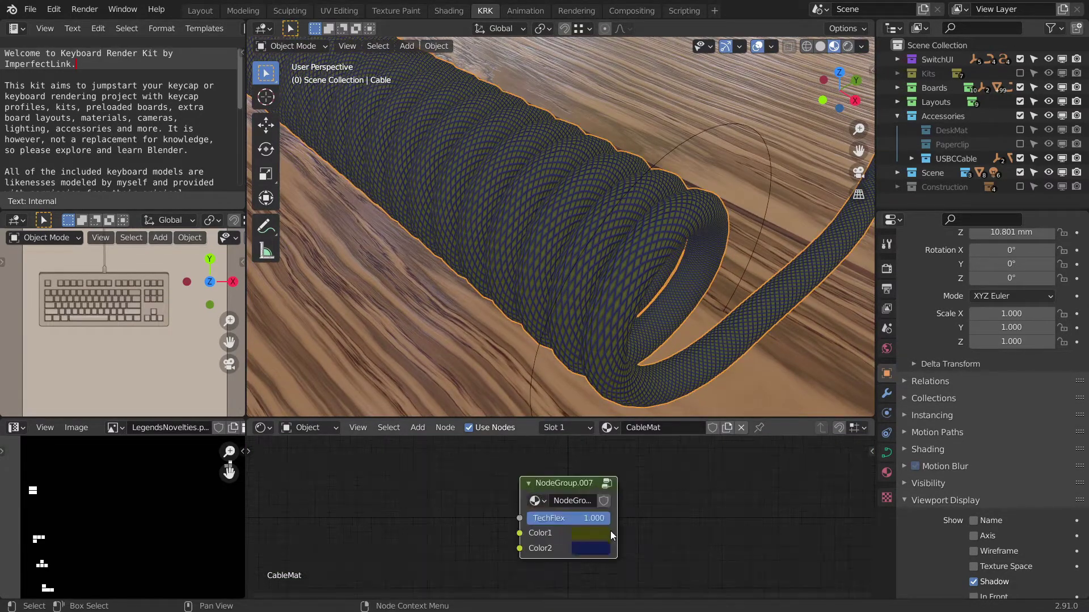
pyautogui.click(594, 549)
pyautogui.moveTo(689, 420); pyautogui.dragTo(691, 377)
pyautogui.scroll(-10, 682, 272)
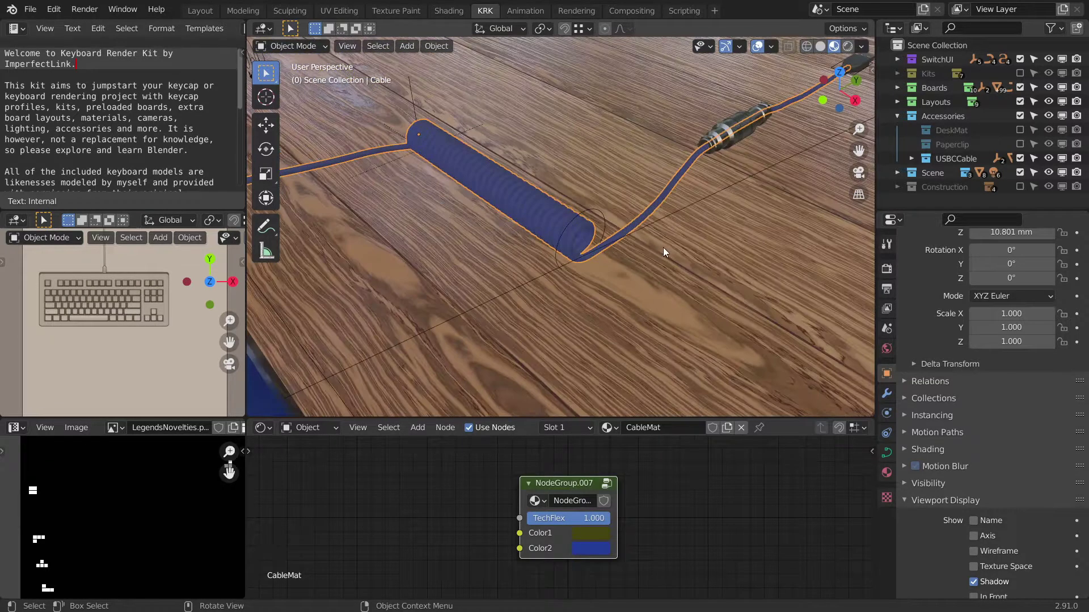
pyautogui.click(676, 246)
pyautogui.moveTo(676, 246); pyautogui.dragTo(720, 200, button='middle')
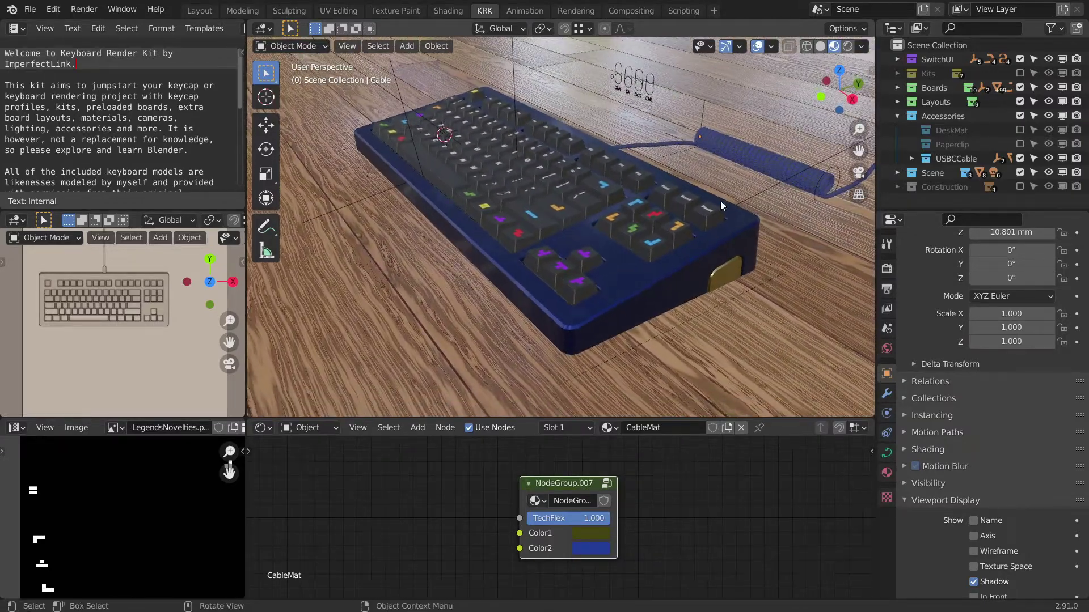
# Set the scene's active camera to Camera_Board4.
pyautogui.click(889, 286)
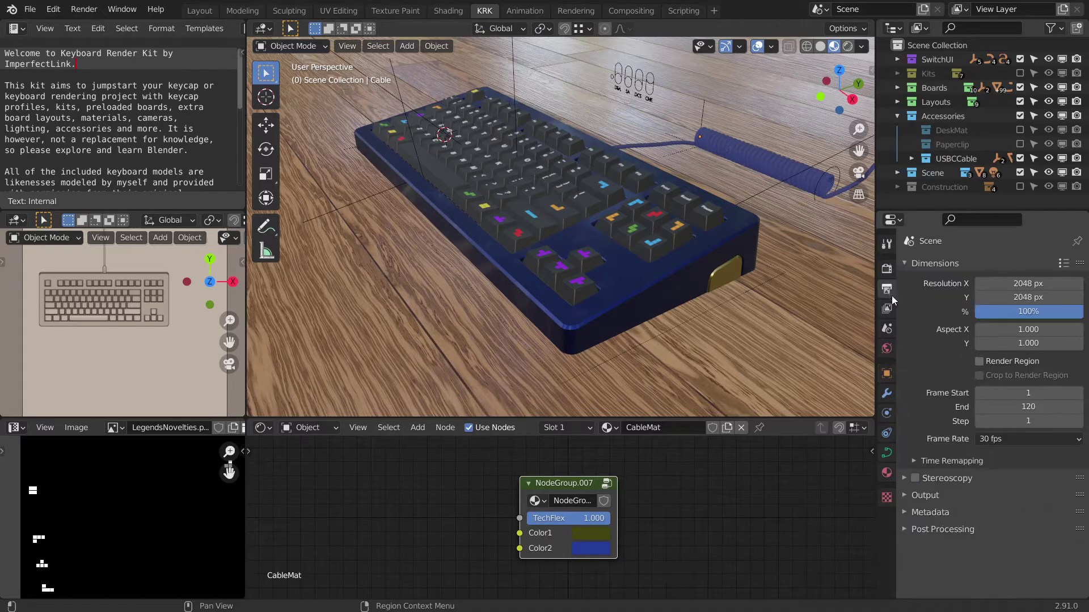
pyautogui.click(890, 308)
pyautogui.click(886, 328)
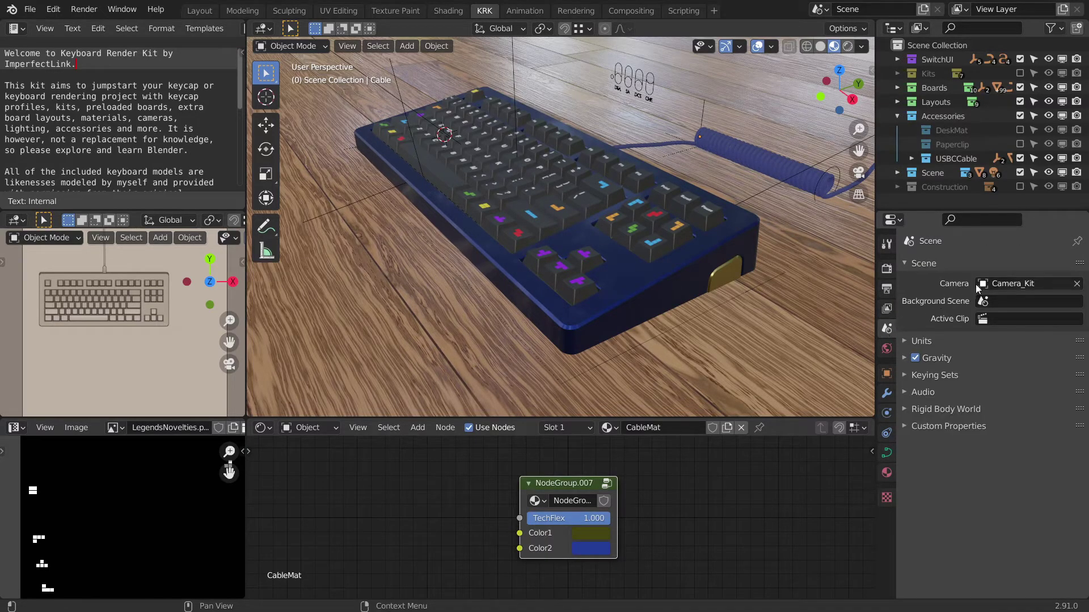
pyautogui.click(1021, 284)
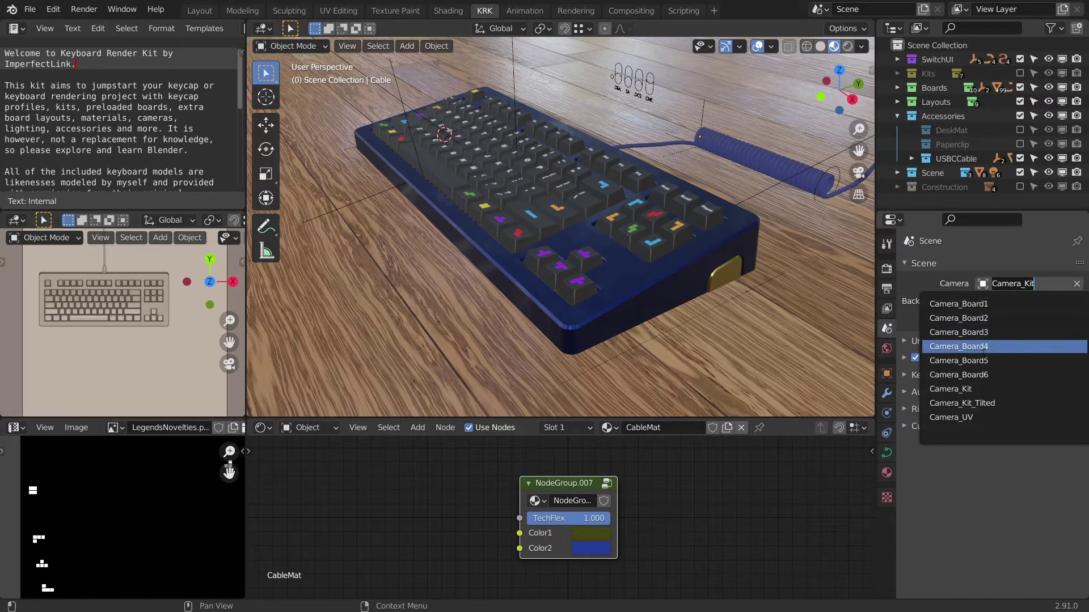
pyautogui.click(984, 347)
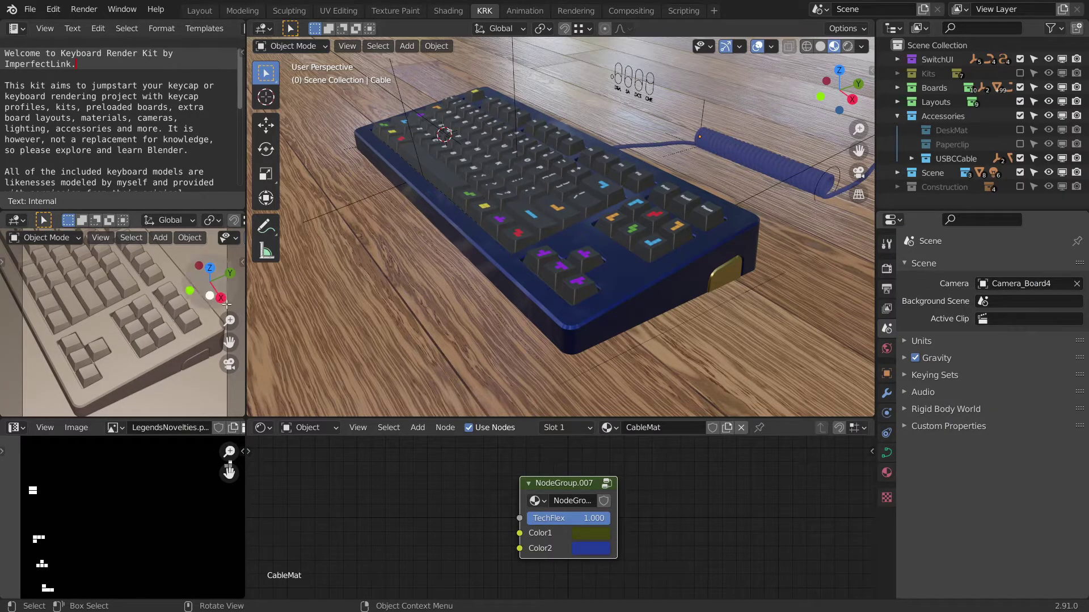
# Look over the scene's view layer, output and Cycles render settings, and view the whole board with its cable.
pyautogui.moveTo(670, 223)
pyautogui.mouseDown(button='middle')
pyautogui.moveTo(654, 237)
pyautogui.moveTo(648, 216)
pyautogui.moveTo(658, 234)
pyautogui.mouseUp(button='middle')
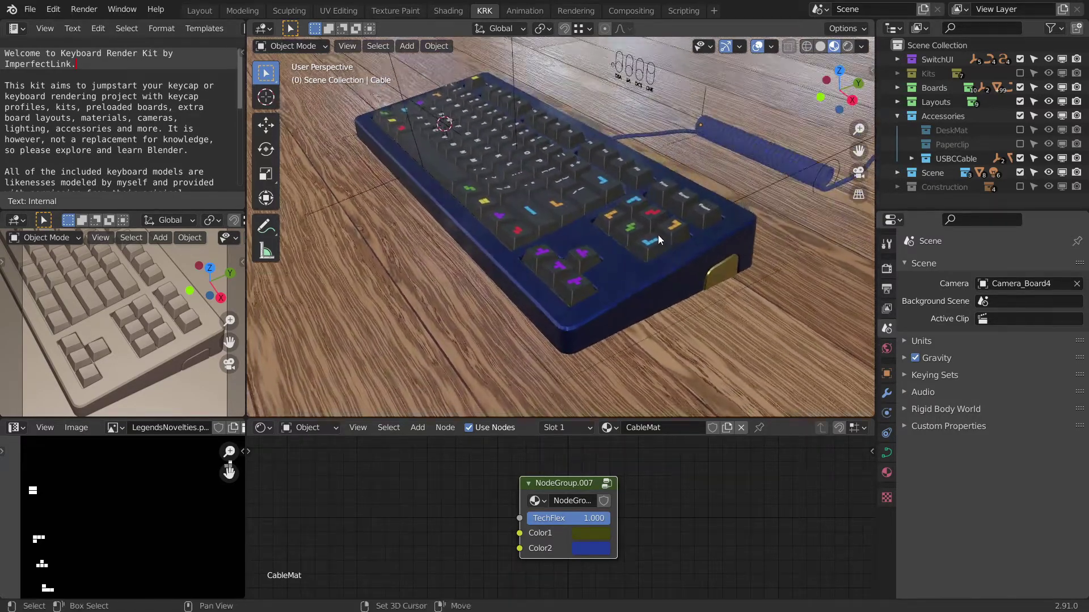
pyautogui.click(887, 310)
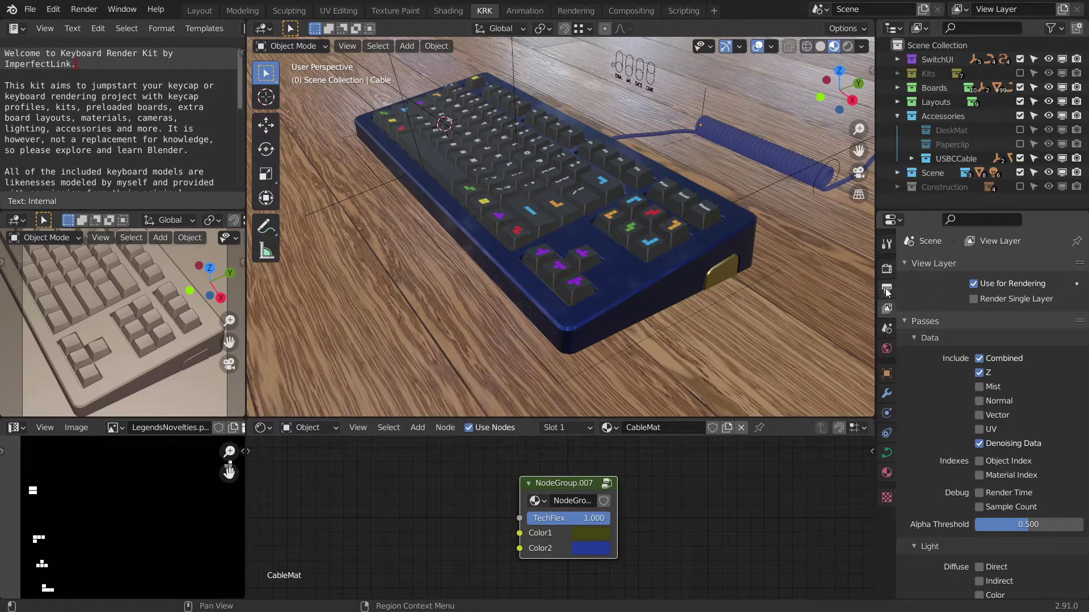
pyautogui.click(887, 288)
pyautogui.click(887, 268)
pyautogui.scroll(-4, 736, 240)
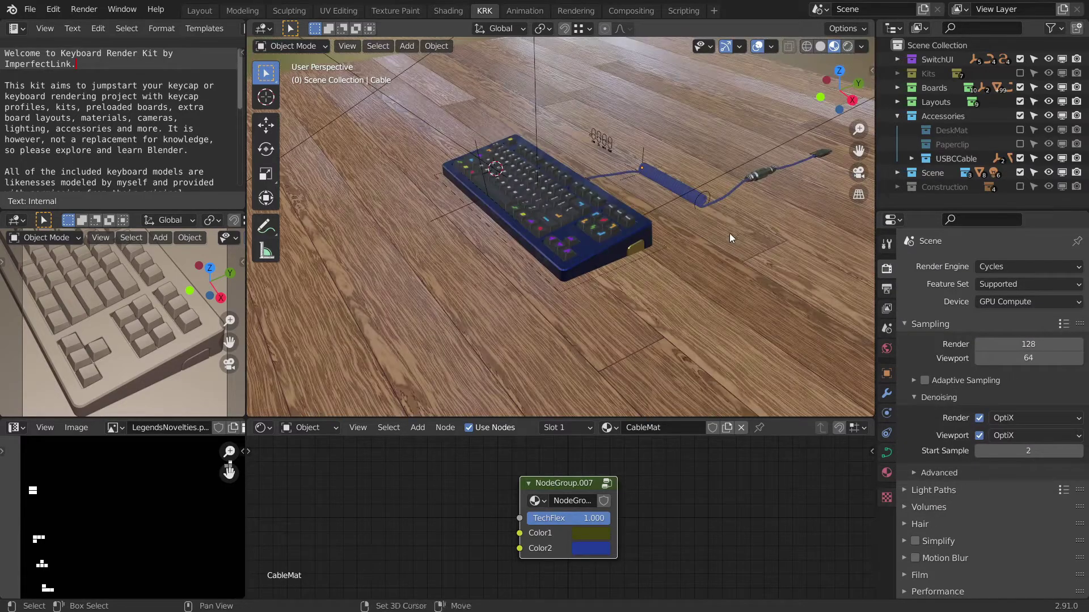
pyautogui.moveTo(732, 233); pyautogui.dragTo(720, 239, button='middle')
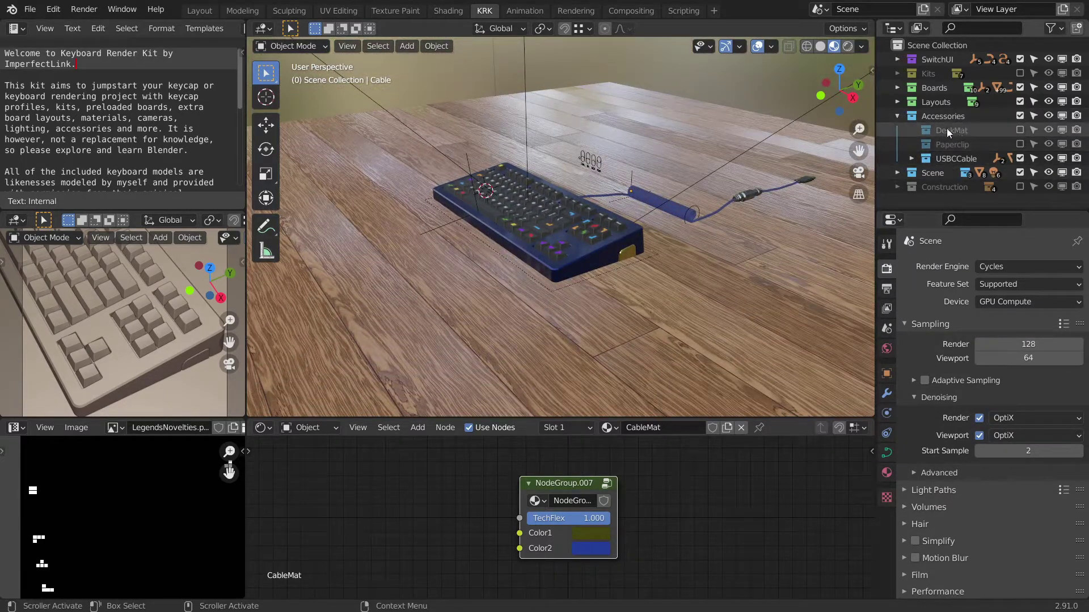
# Enable the Cameras collection inside the Scene collection and look through the active camera.
pyautogui.click(897, 172)
pyautogui.scroll(-2, 937, 155)
pyautogui.click(1019, 153)
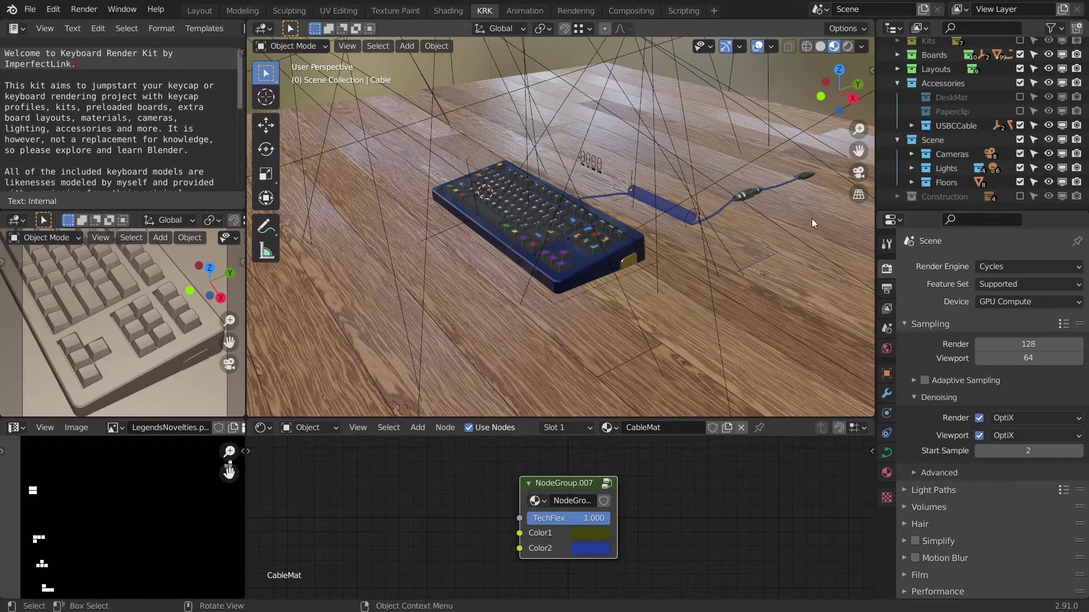
pyautogui.moveTo(811, 219); pyautogui.dragTo(786, 246, button='middle')
pyautogui.press('`')
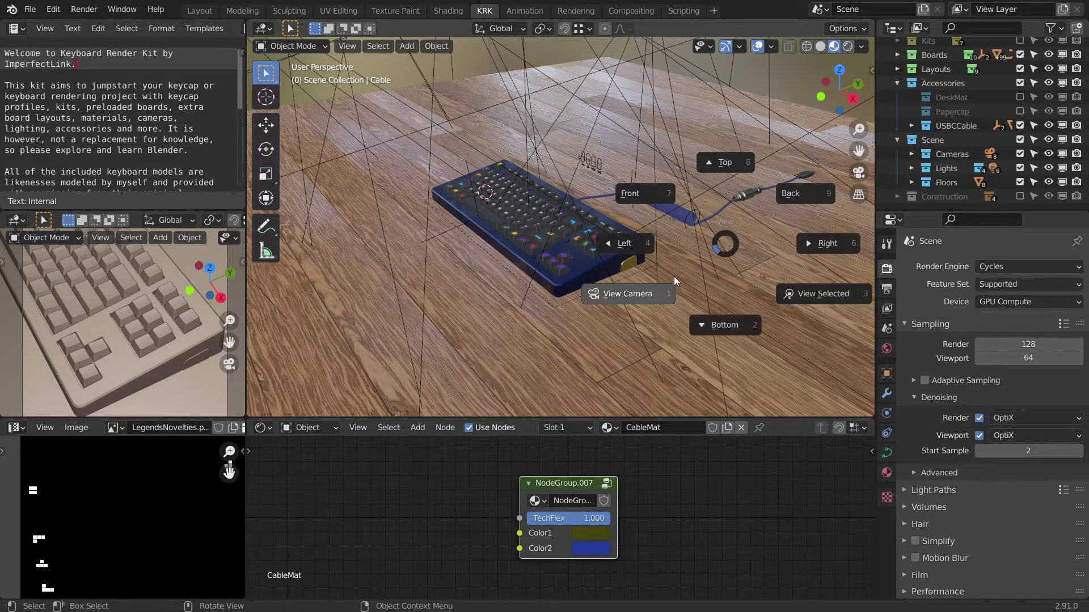
pyautogui.click(649, 289)
# List the individual cameras in the outliner, show the main view in wireframe, and select Camera_Board4 by its frame.
pyautogui.click(688, 244)
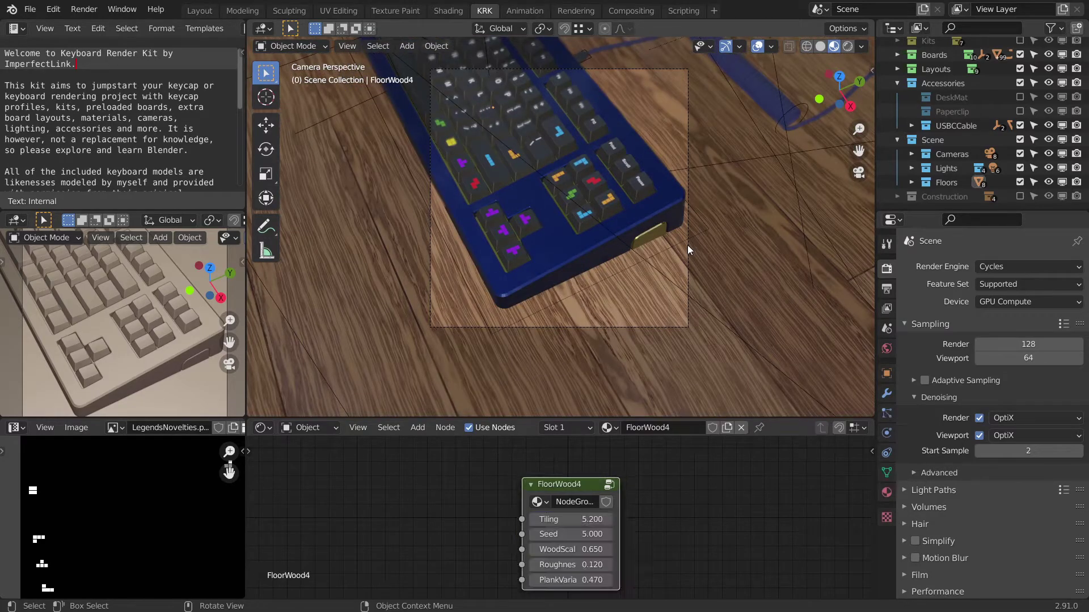
pyautogui.click(912, 154)
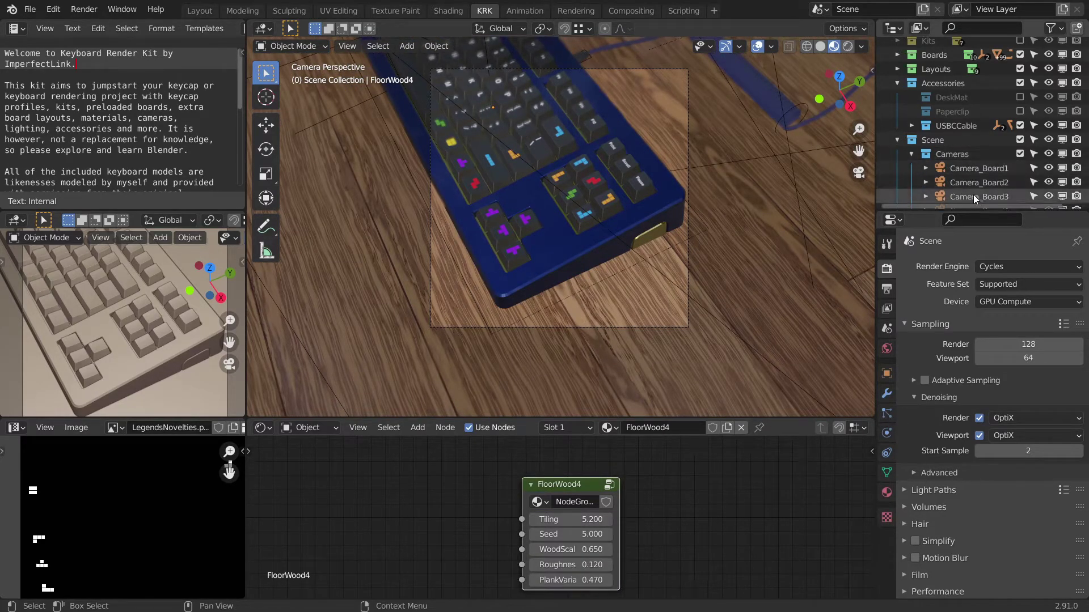
pyautogui.scroll(-4, 978, 181)
pyautogui.scroll(-1, 982, 168)
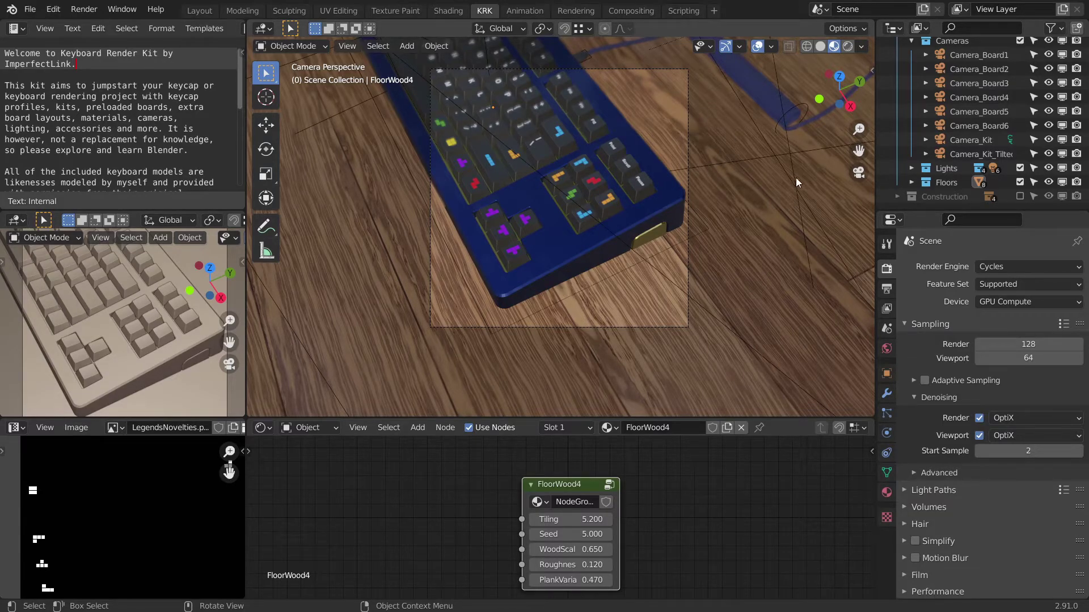
pyautogui.hotkey('shift', 'z')
pyautogui.click(689, 124)
pyautogui.click(686, 119)
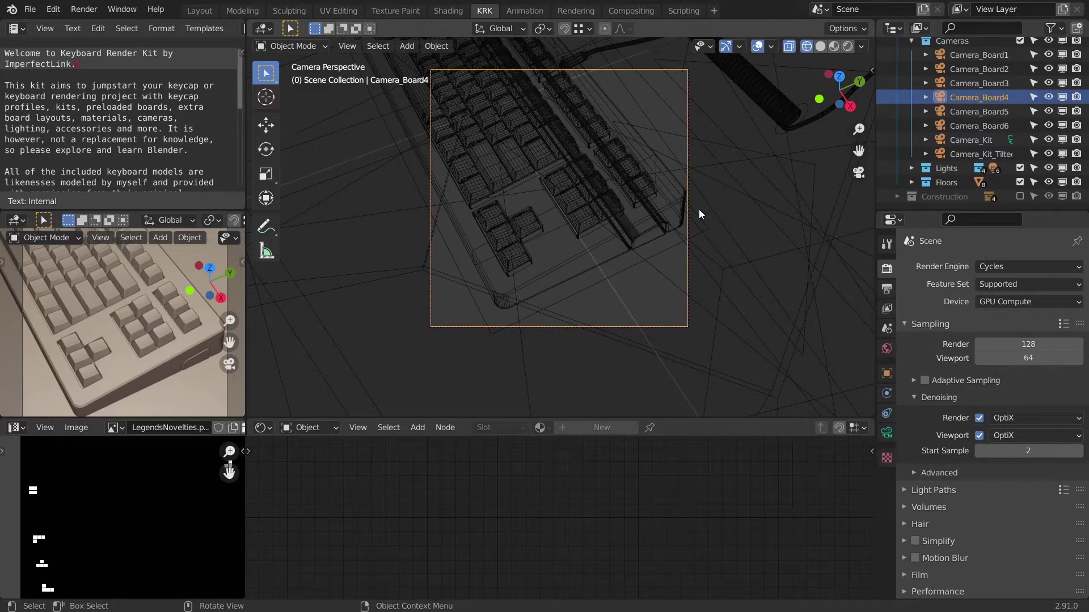
pyautogui.press('g')
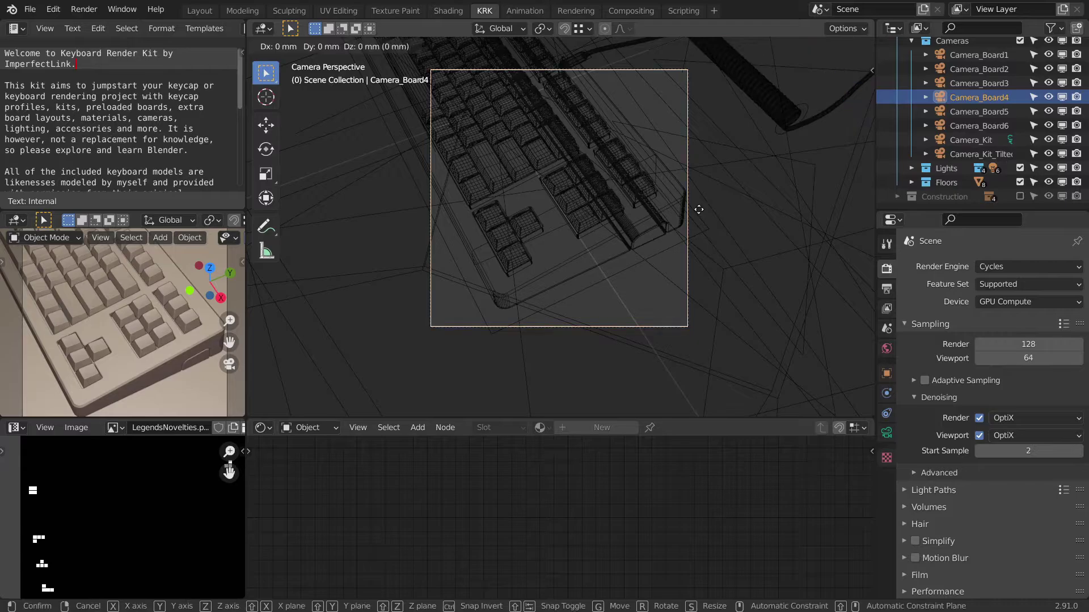
pyautogui.press('z')
pyautogui.click(685, 190)
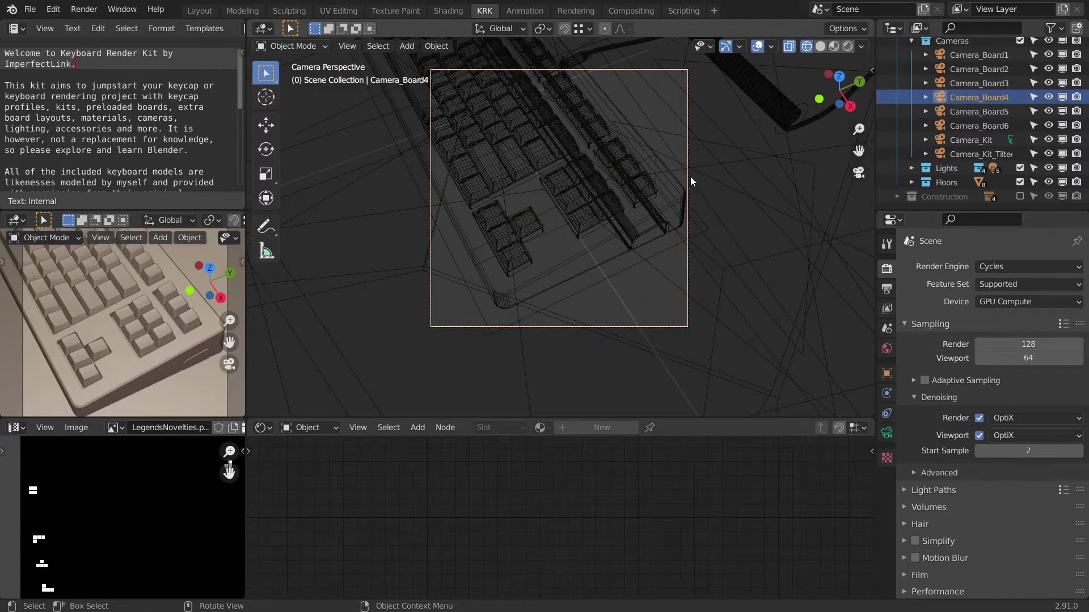
# Move Camera_Board4 about 564 mm along its local Z axis and about 78 mm along its local Y axis.
pyautogui.press('g')
pyautogui.press('z')
pyautogui.press('z')
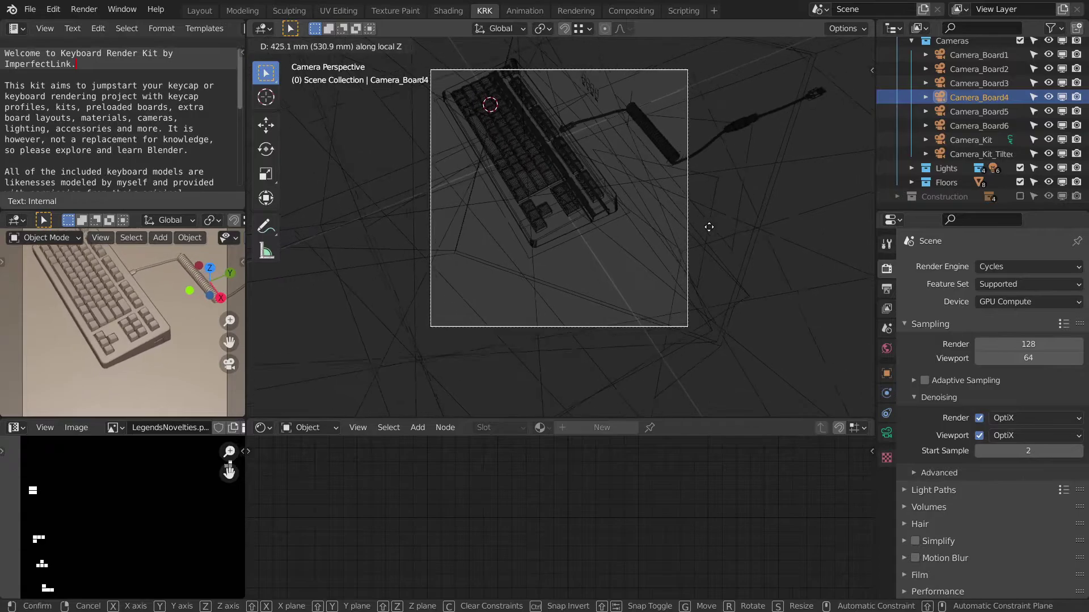
pyautogui.click(709, 227)
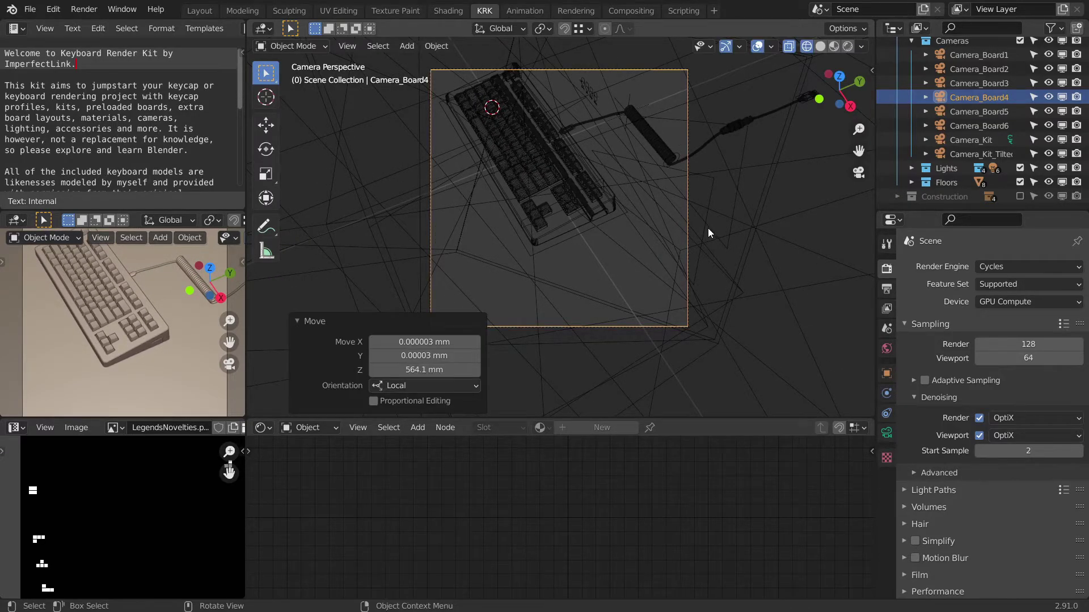
pyautogui.press('g')
pyautogui.press('y')
pyautogui.press('y')
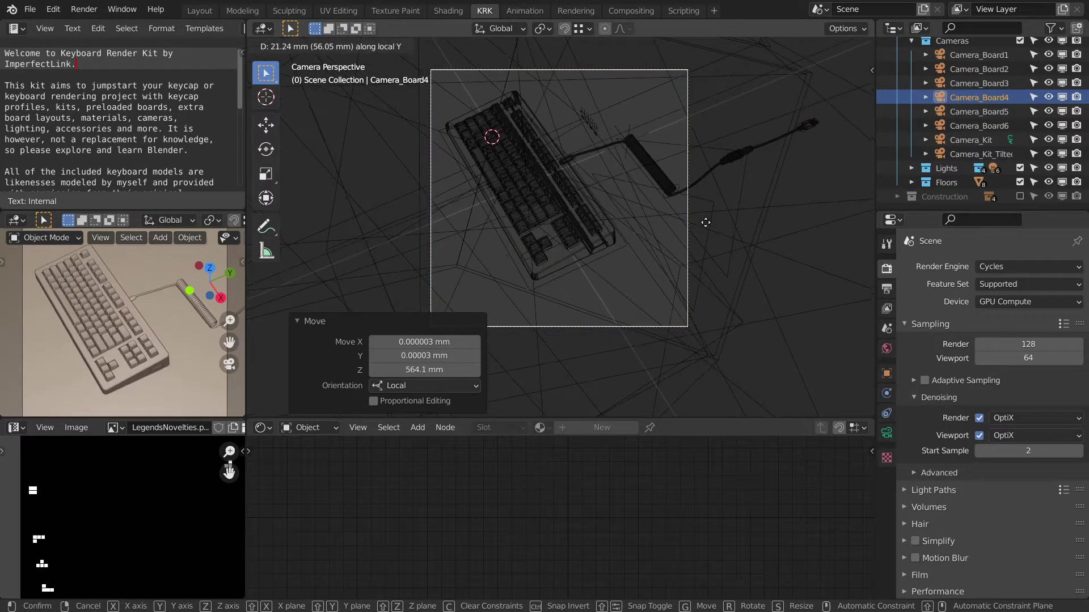
pyautogui.click(706, 222)
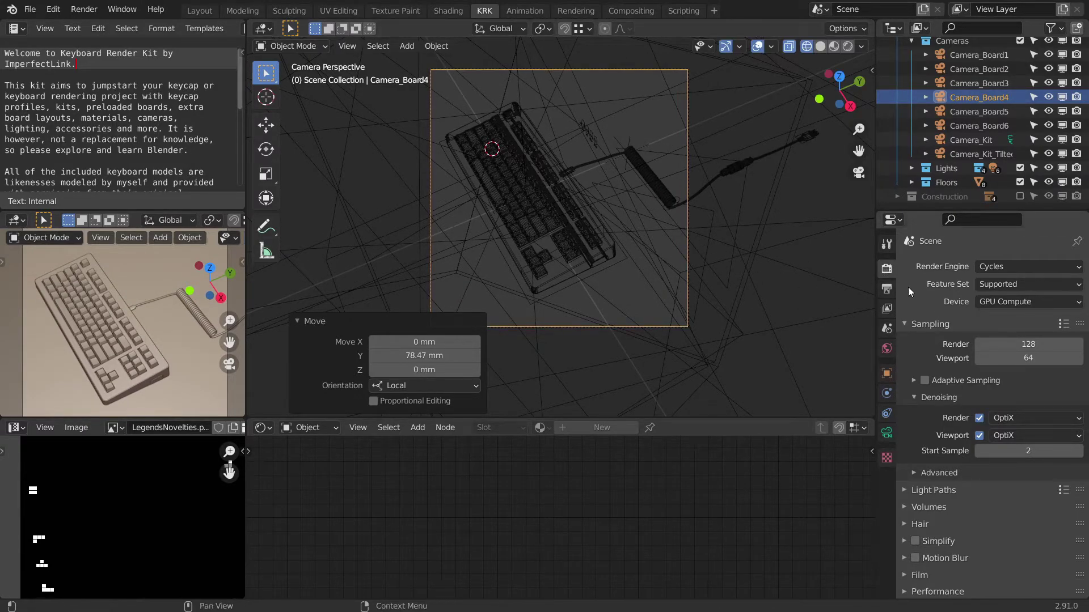
# Set the render resolution to 1920 px by 1080 px.
pyautogui.click(887, 309)
pyautogui.click(887, 288)
pyautogui.click(1029, 285)
pyautogui.write('1920')
pyautogui.press('Tab')
pyautogui.write('10')
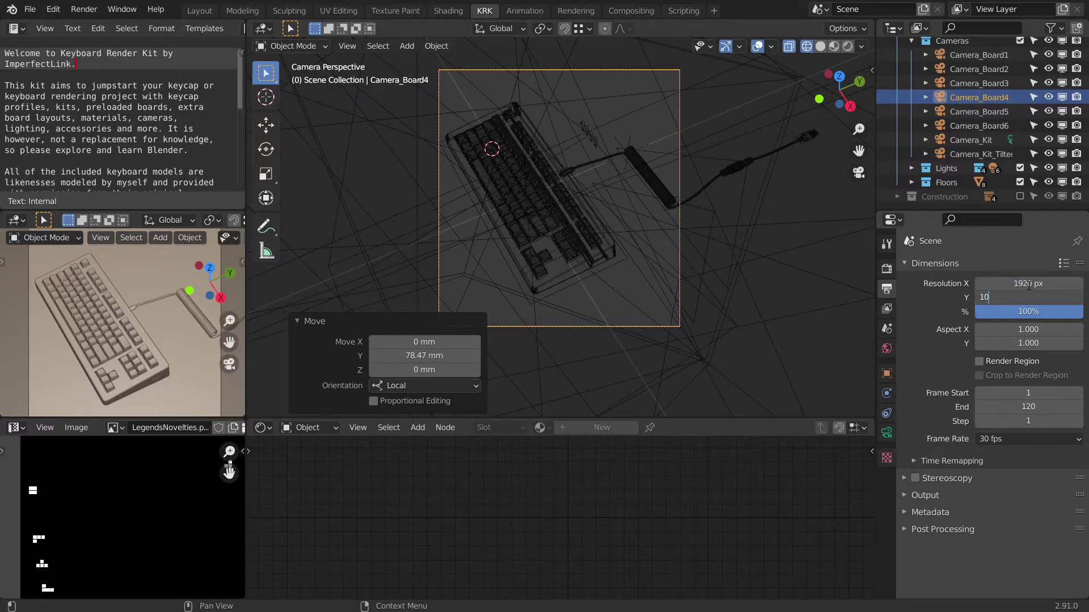
pyautogui.write('80')
pyautogui.press('Return')
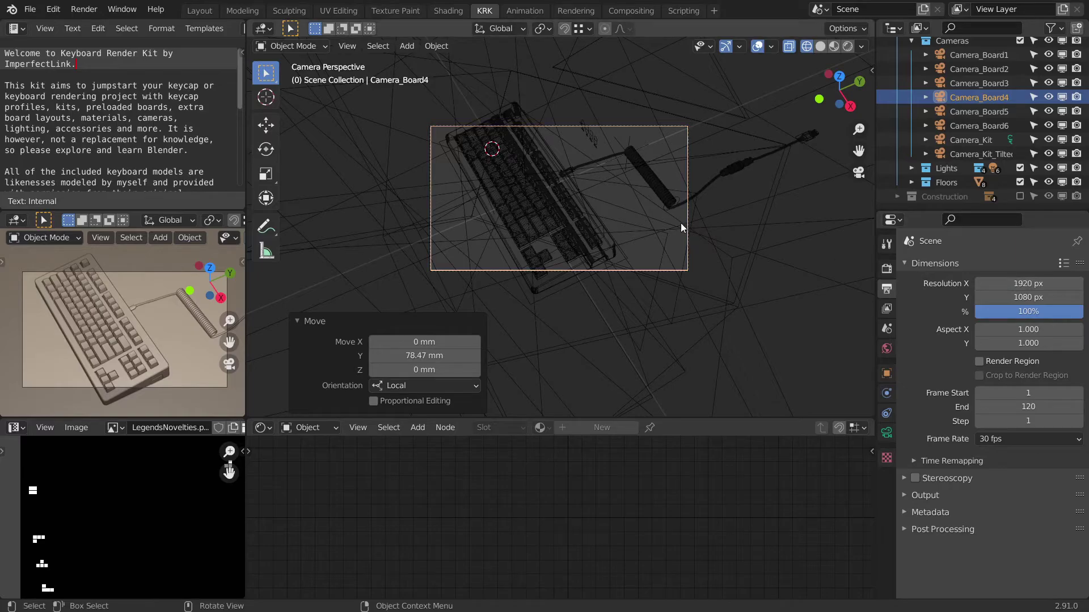
# Pull Camera_Board4 back about 670 mm along its local Z axis to fit the board in the wide frame.
pyautogui.press('g')
pyautogui.press('z')
pyautogui.press('z')
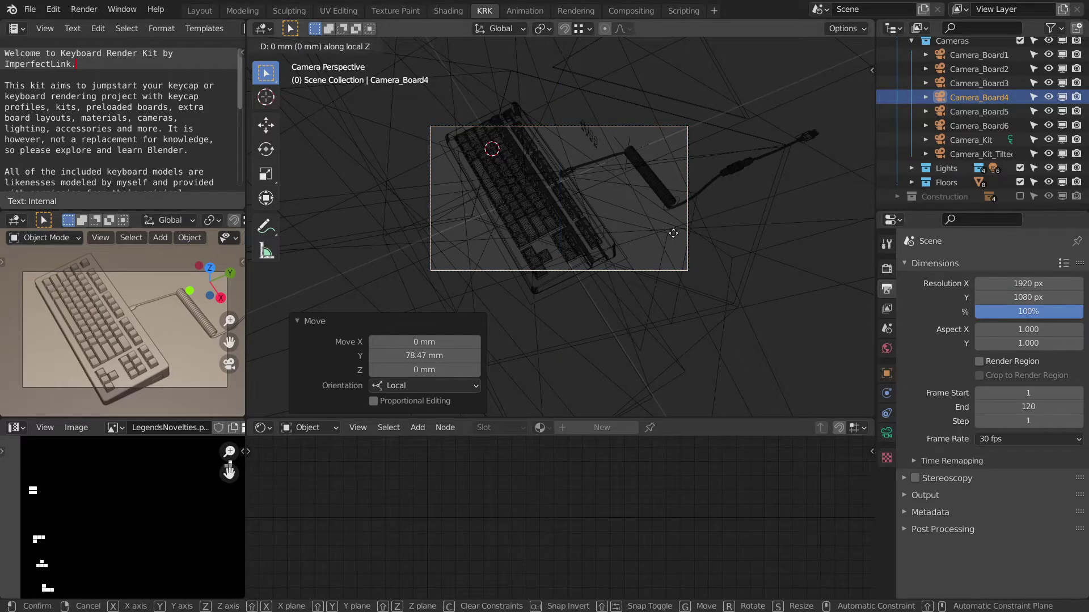
pyautogui.click(655, 232)
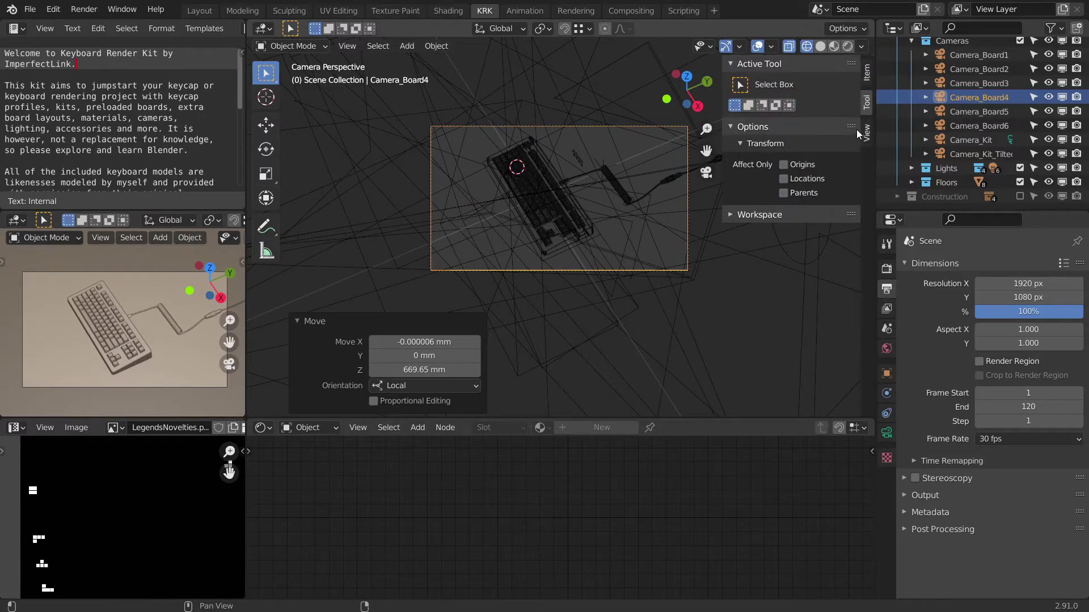
# Adjust the camera's framing of the board slightly with Camera to View locked, and release the lock.
pyautogui.click(866, 133)
pyautogui.click(809, 234)
pyautogui.moveTo(583, 211); pyautogui.dragTo(569, 203, button='middle')
pyautogui.press('n')
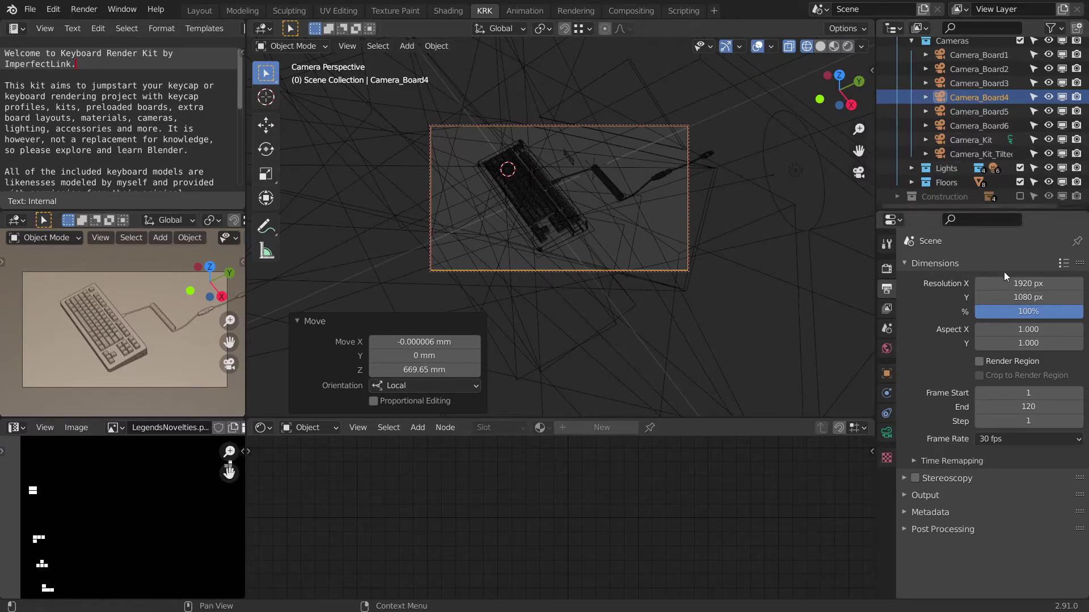
pyautogui.press('n')
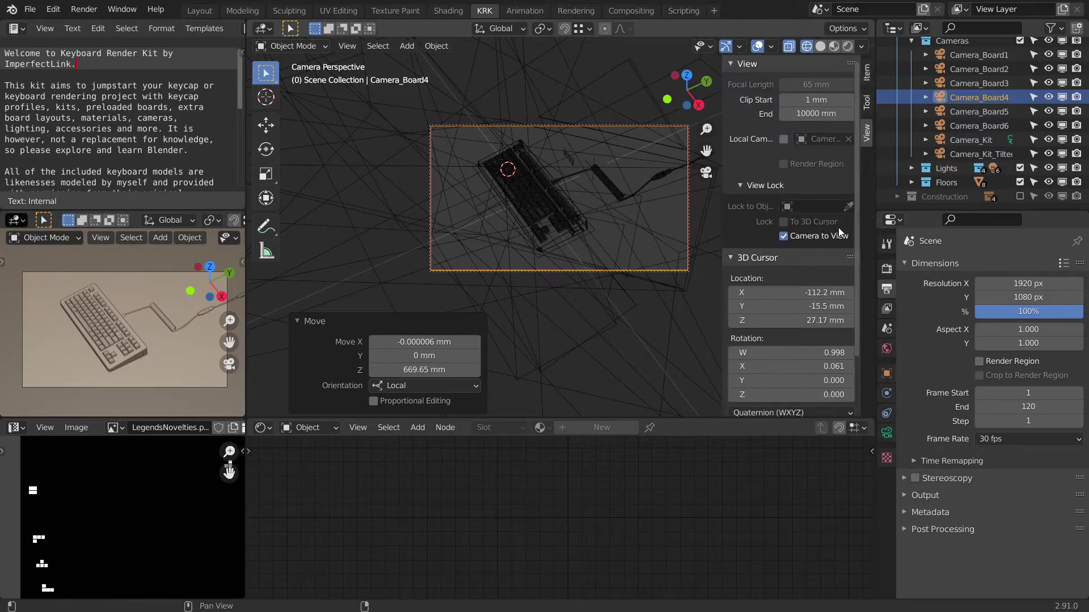
pyautogui.press('n')
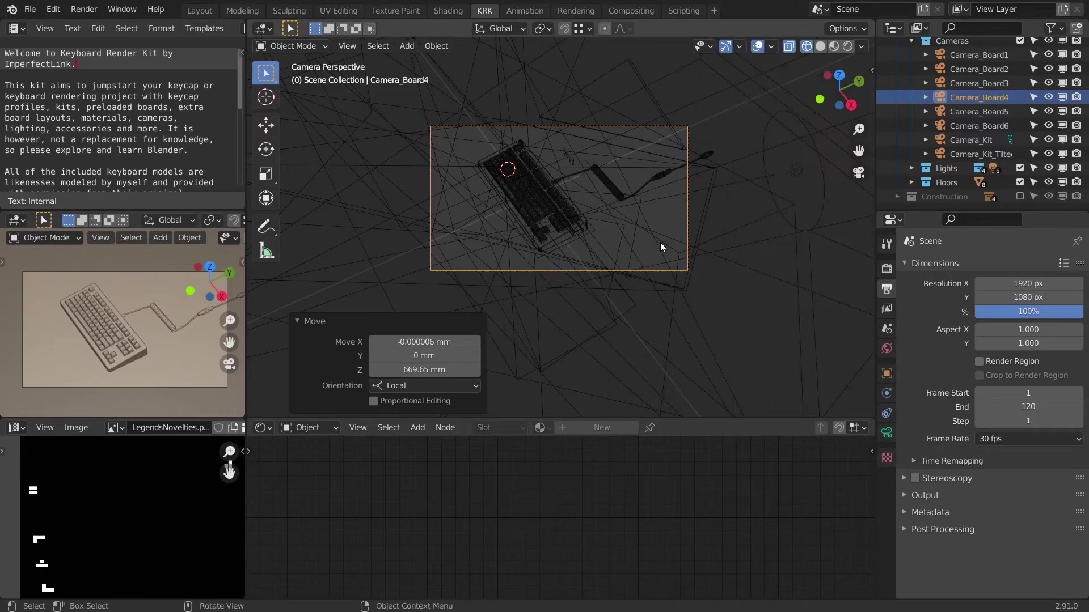
# Enlarge the camera frame in the main view and switch both the main and the small camera view to rendered shading.
pyautogui.scroll(3, 608, 225)
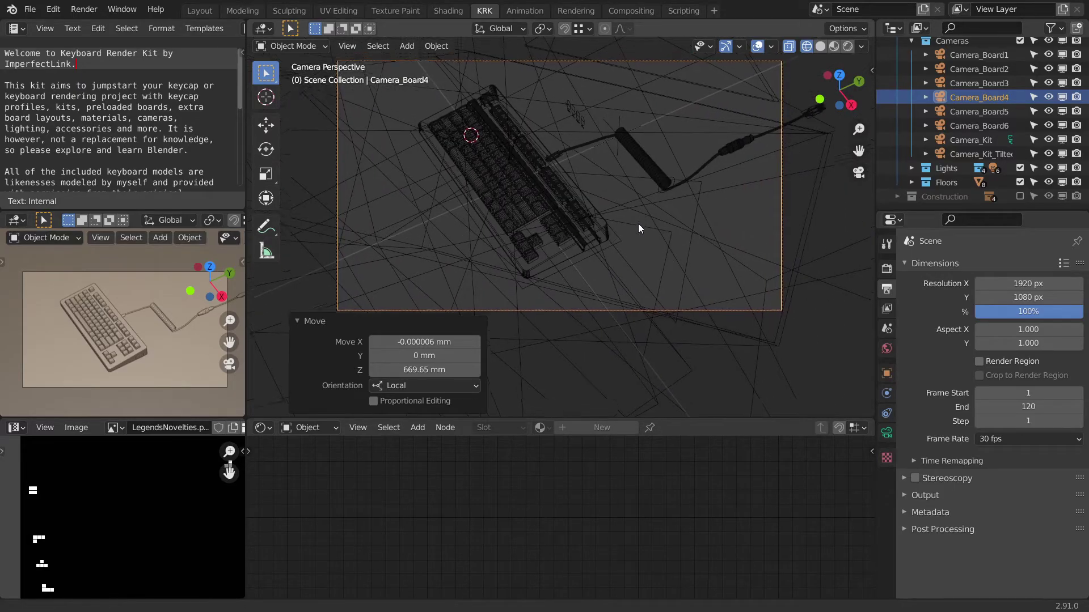
pyautogui.scroll(2, 638, 228)
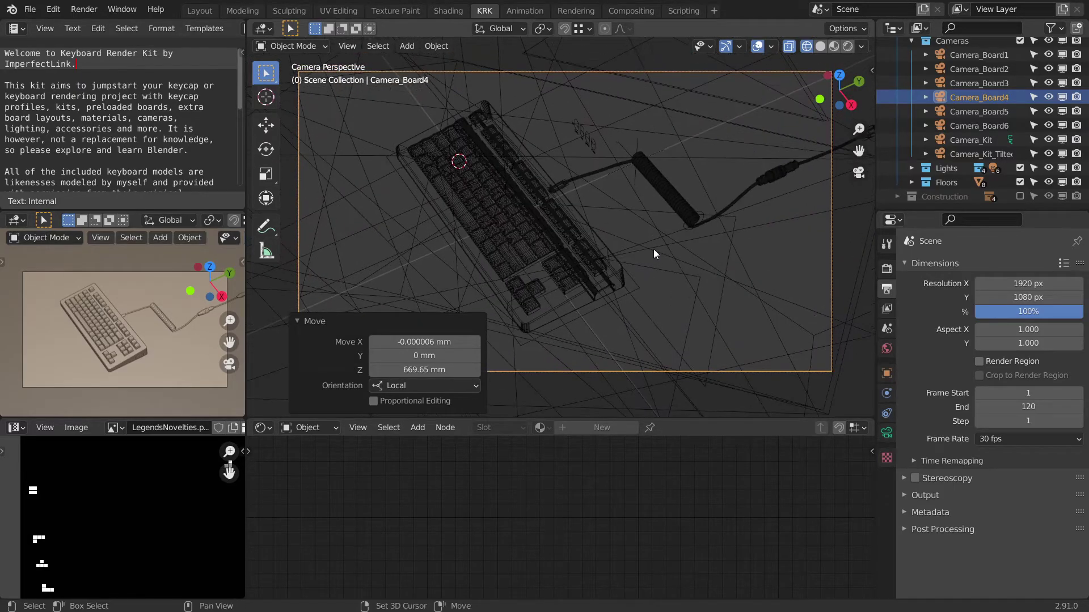
pyautogui.press('z')
pyautogui.click(668, 172)
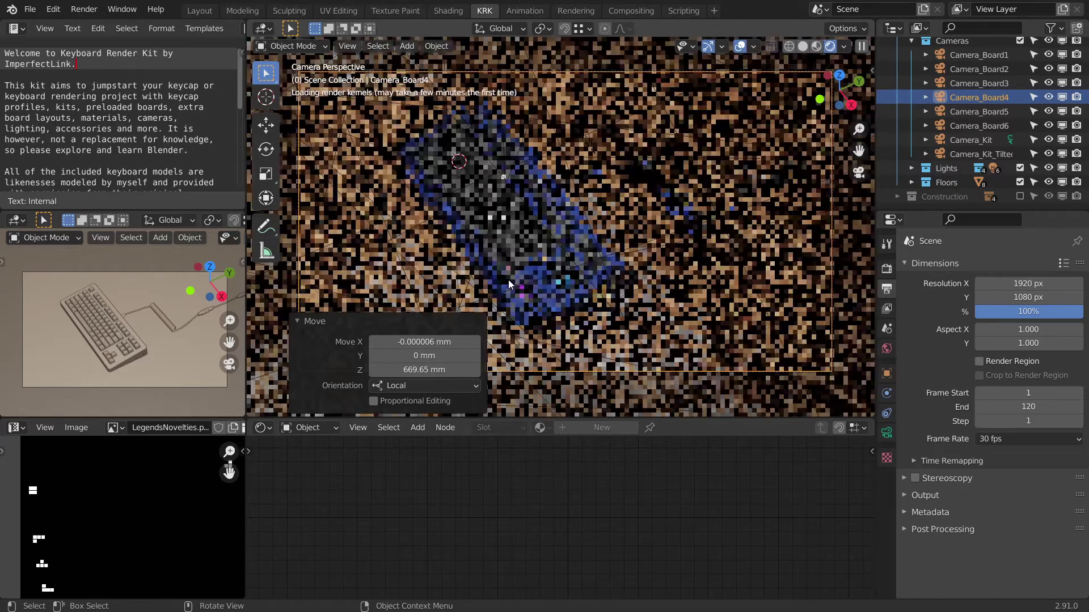
pyautogui.press('z')
pyautogui.click(155, 290)
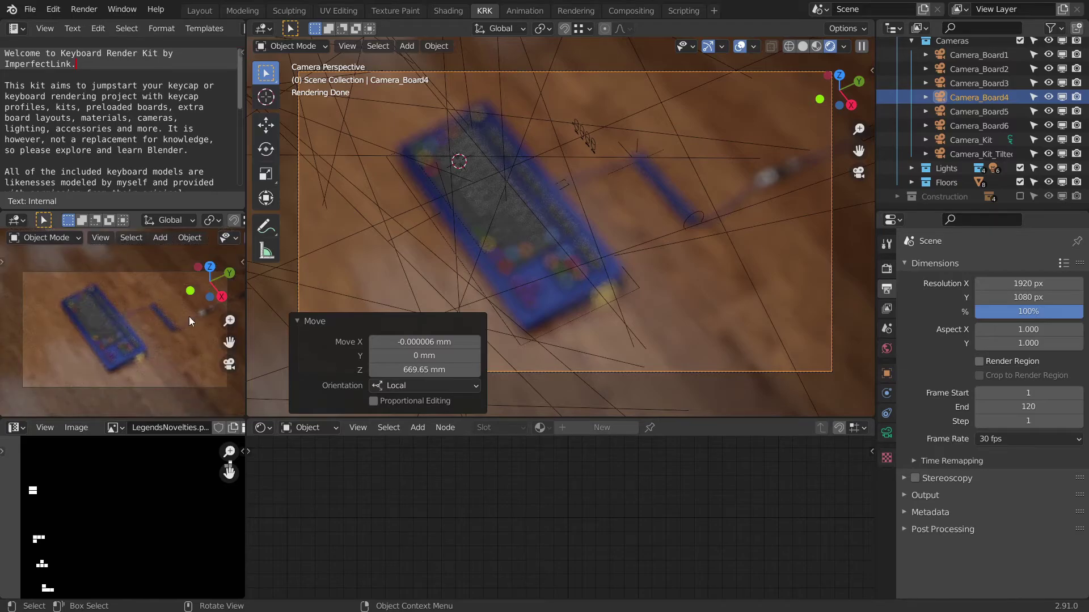
# Set Camera_Board4's depth of field to focus on the Enter.007 keycap with an F-Stop of 4.
pyautogui.click(888, 435)
pyautogui.scroll(-3, 974, 436)
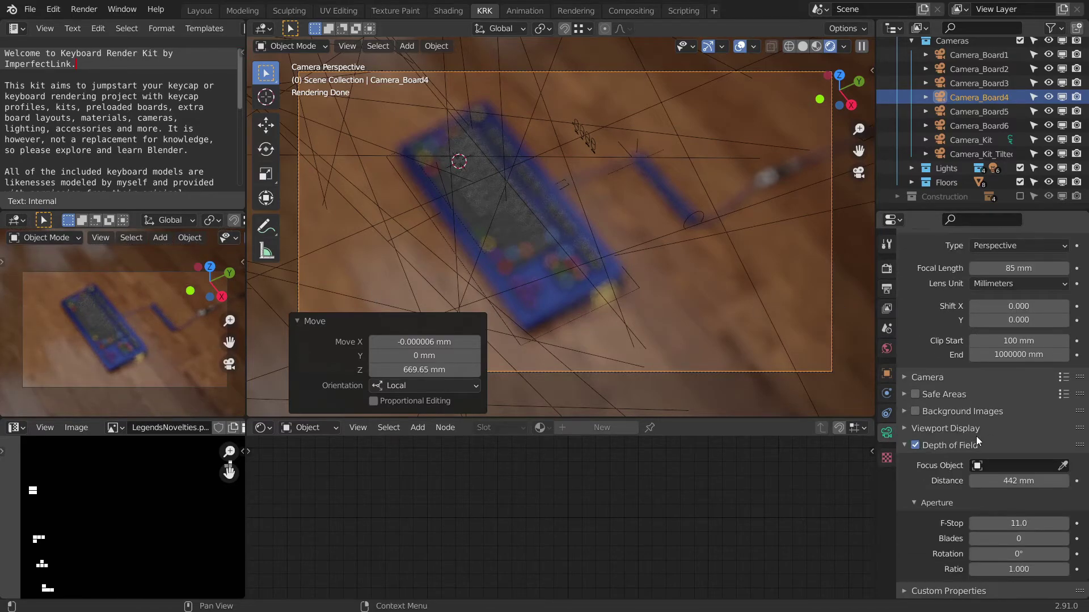
pyautogui.click(1062, 465)
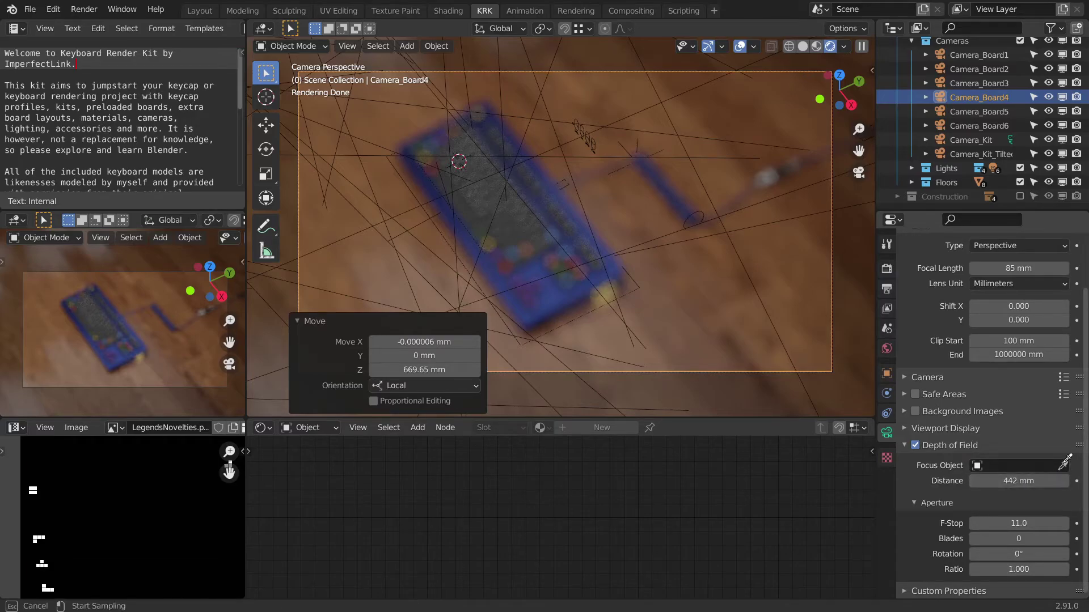
pyautogui.click(534, 245)
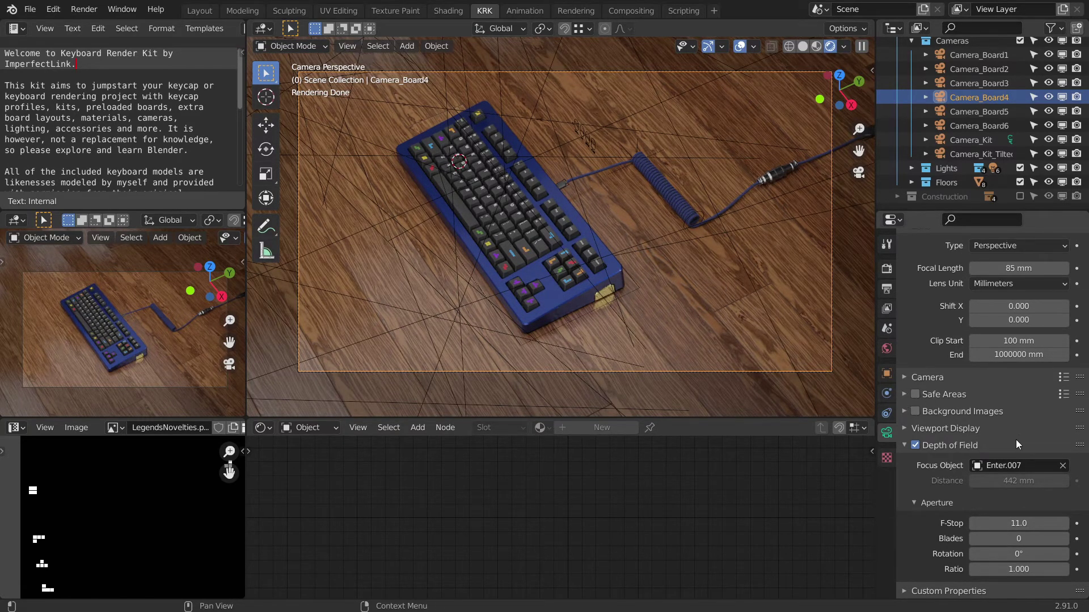
pyautogui.click(1022, 524)
pyautogui.write('4')
pyautogui.press('Return')
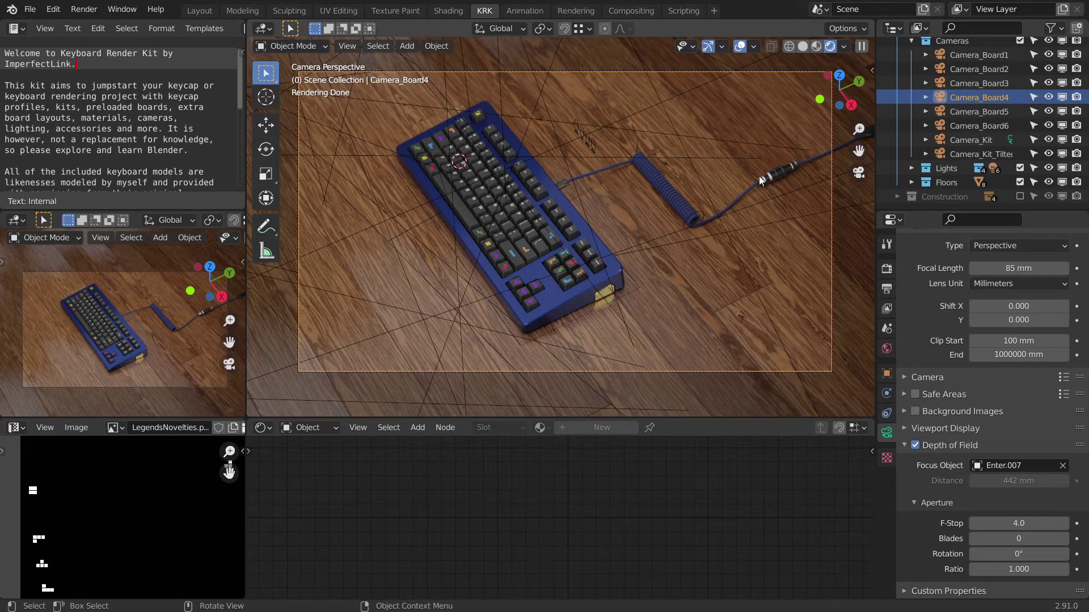
# Hide the main view's overlays and return it to Material Preview shading outside the camera.
pyautogui.click(739, 47)
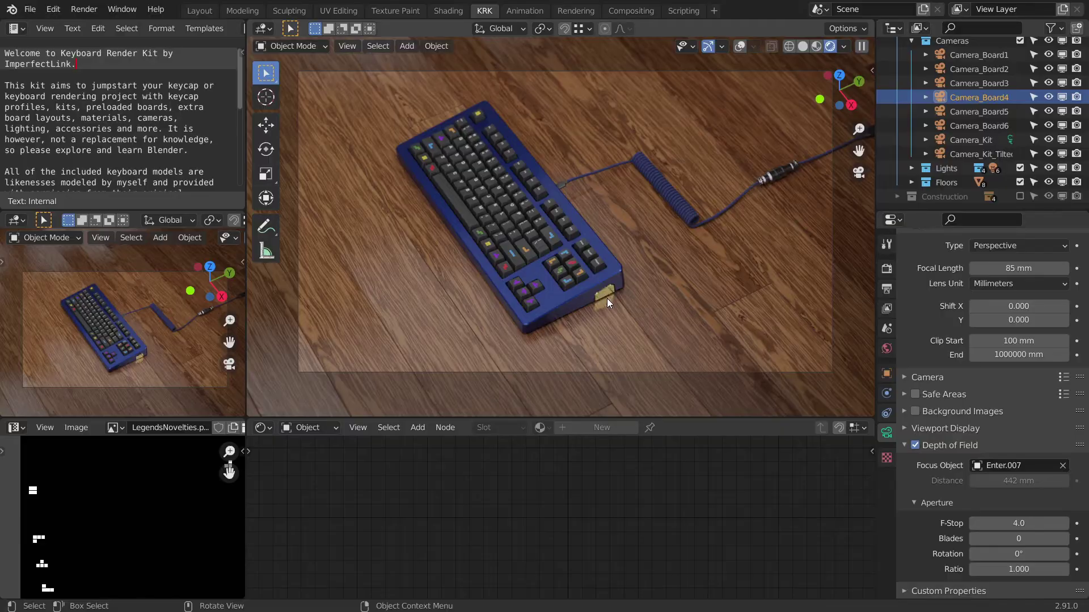
pyautogui.moveTo(553, 284)
pyautogui.mouseDown(button='middle')
pyautogui.moveTo(578, 275)
pyautogui.moveTo(588, 245)
pyautogui.mouseUp(button='middle')
pyautogui.press('z')
pyautogui.click(593, 321)
# View the board and cable up close, and start a full still render from Camera_Board4.
pyautogui.moveTo(600, 300); pyautogui.dragTo(591, 260, button='middle')
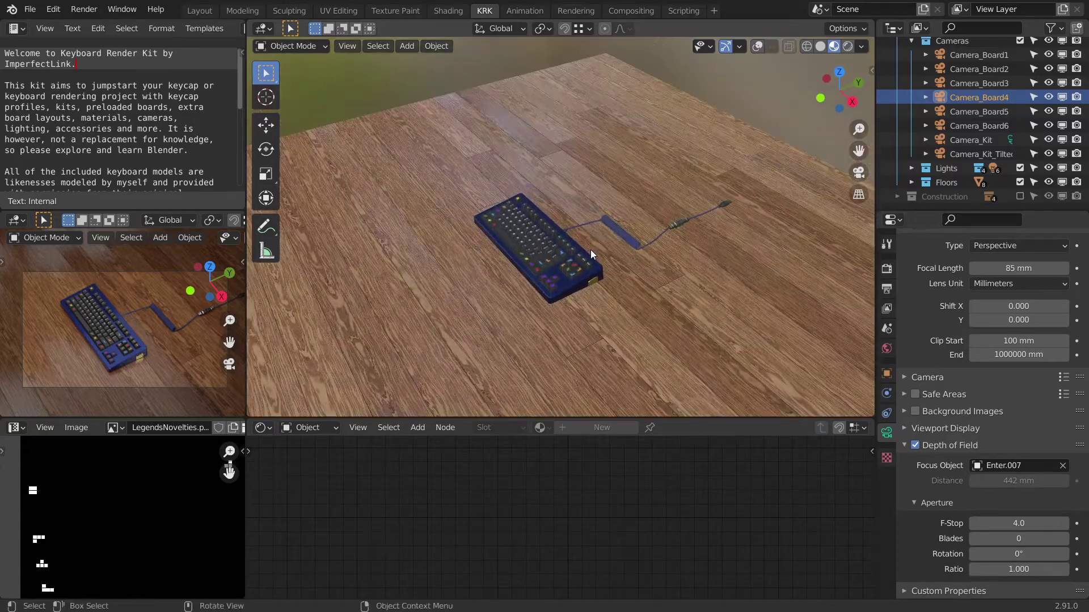
pyautogui.scroll(5, 569, 288)
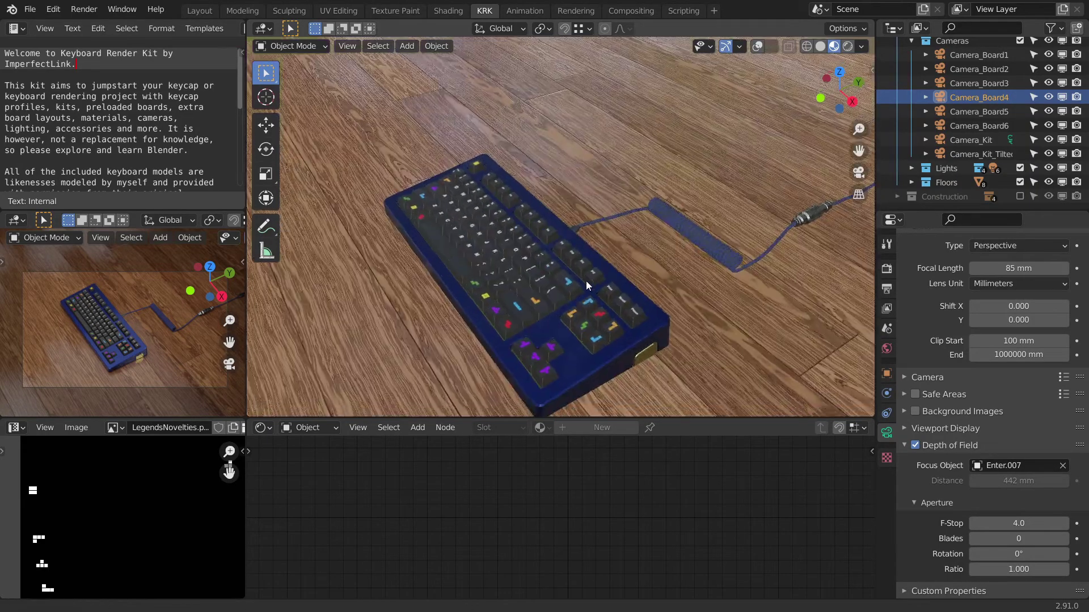
pyautogui.moveTo(519, 287); pyautogui.dragTo(559, 275, button='middle')
pyautogui.moveTo(625, 268)
pyautogui.keyDown('shift'); pyautogui.mouseDown(button='middle')
pyautogui.moveTo(592, 247)
pyautogui.moveTo(614, 253)
pyautogui.mouseUp(button='middle'); pyautogui.keyUp('shift')
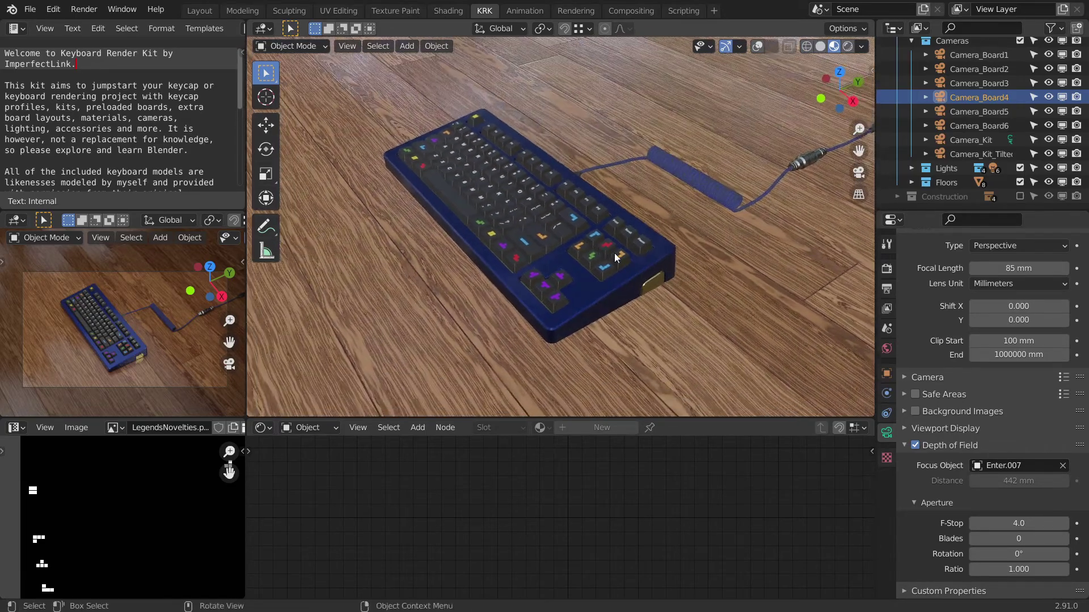
pyautogui.press('F12')
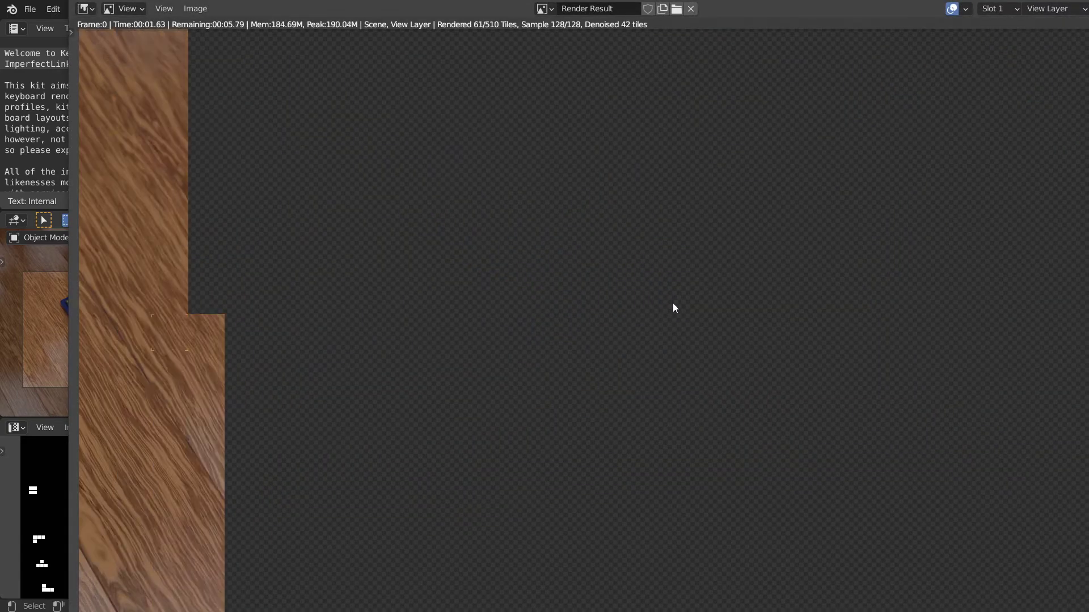